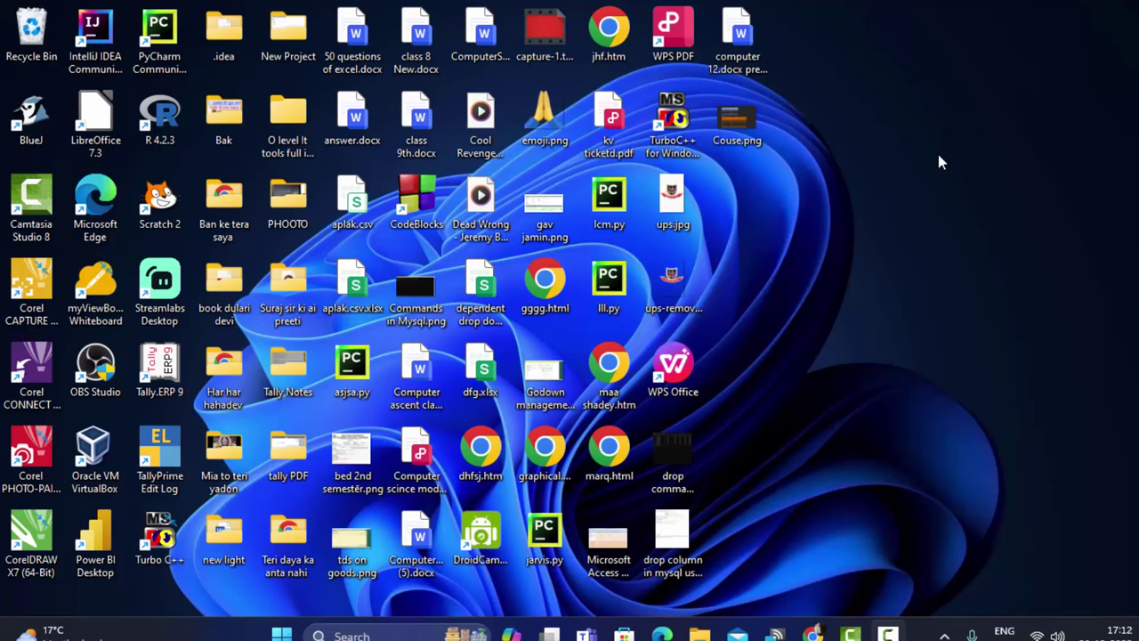
Refresh the Windows desktop and bring the blank Google Sheets browser window to the front
right_click(963, 228)
click(979, 226)
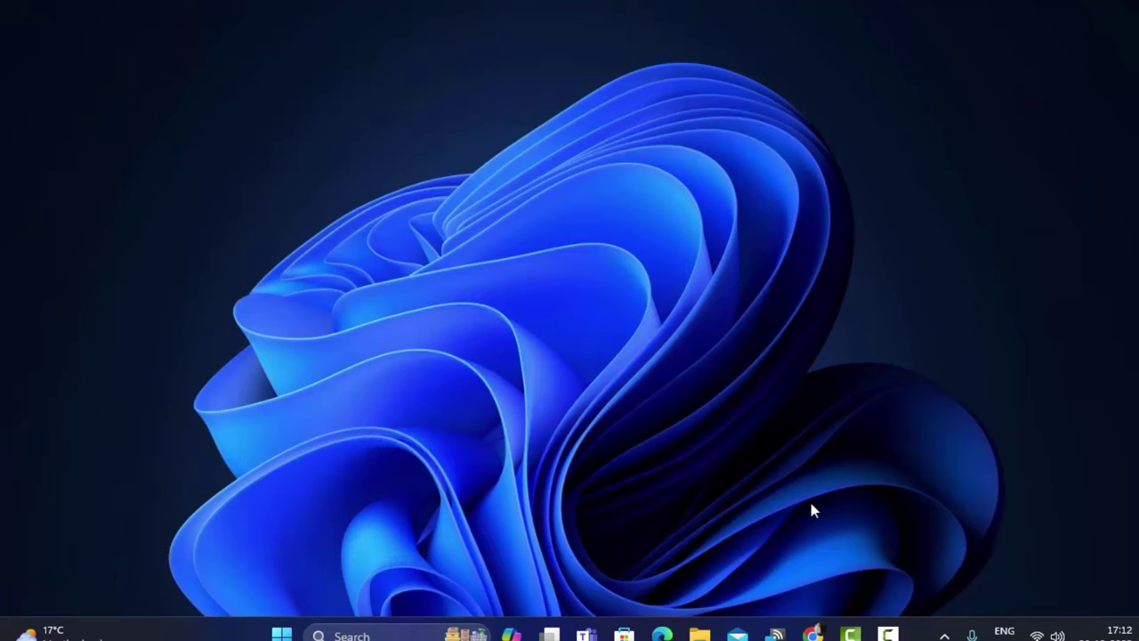
click(812, 634)
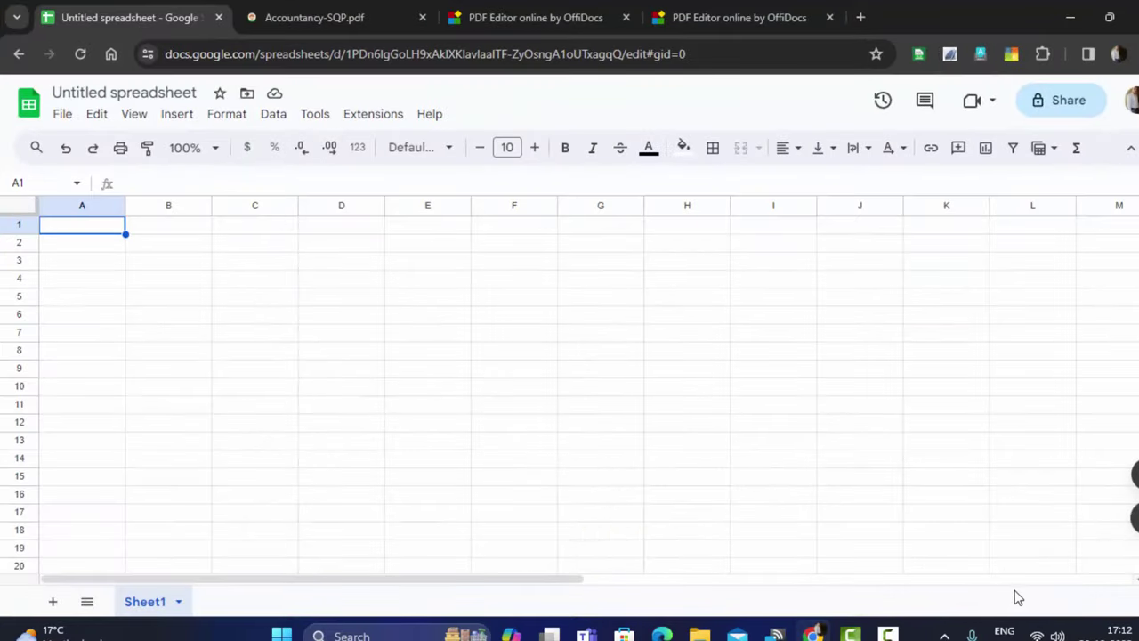
Set the sheet's zoom level to 125%
click(214, 150)
click(210, 266)
click(214, 148)
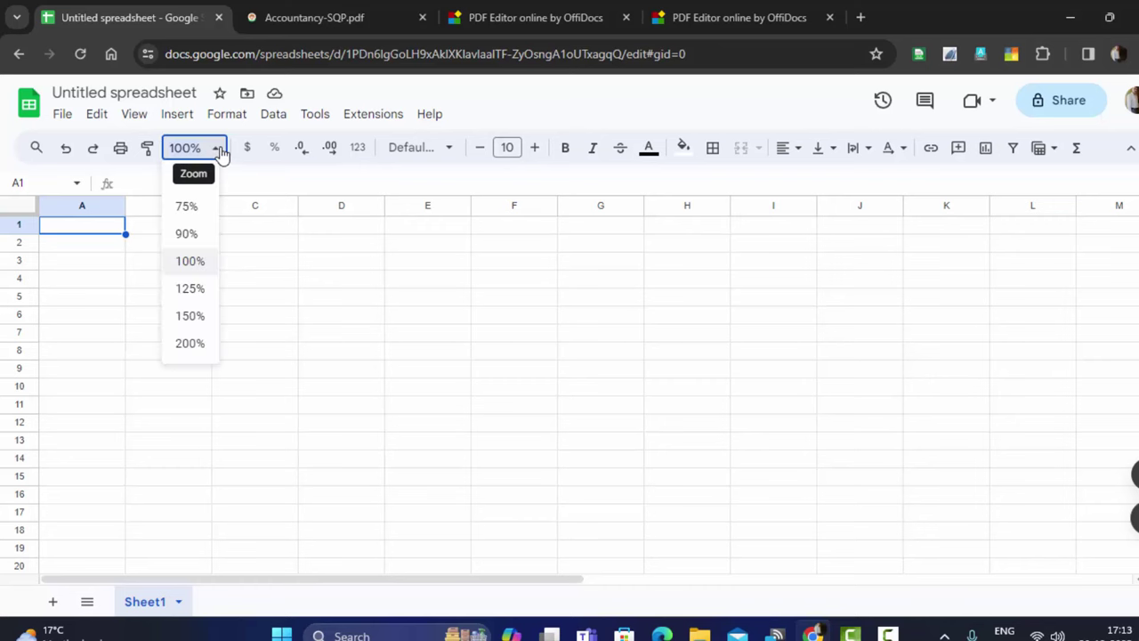
click(193, 289)
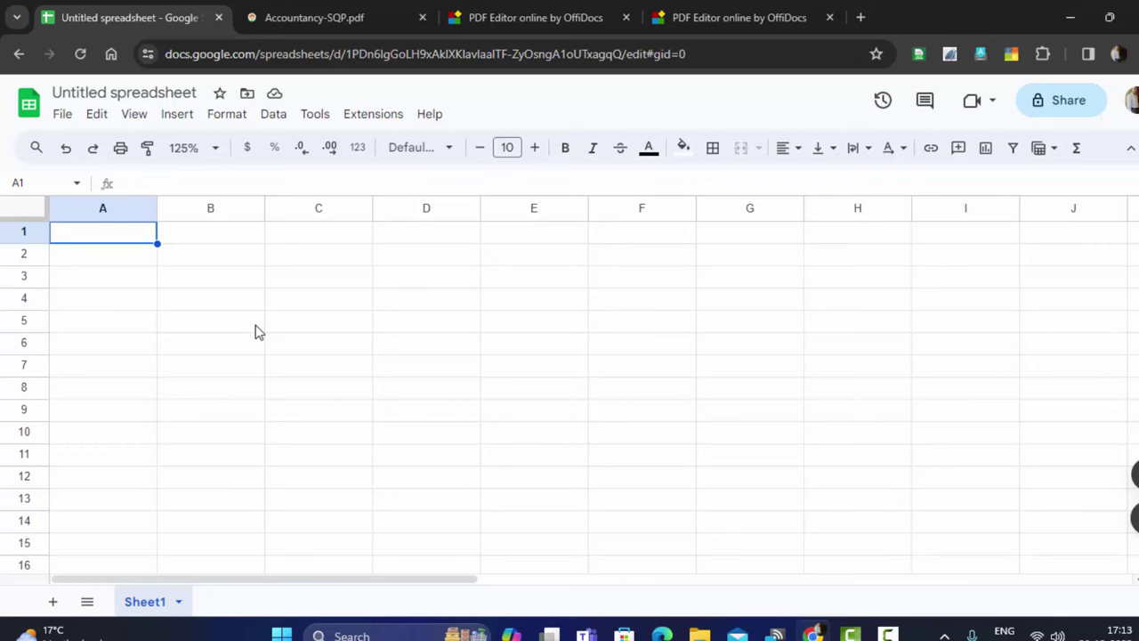
Select column A, row 1, then columns A, B and C in turn
click(99, 210)
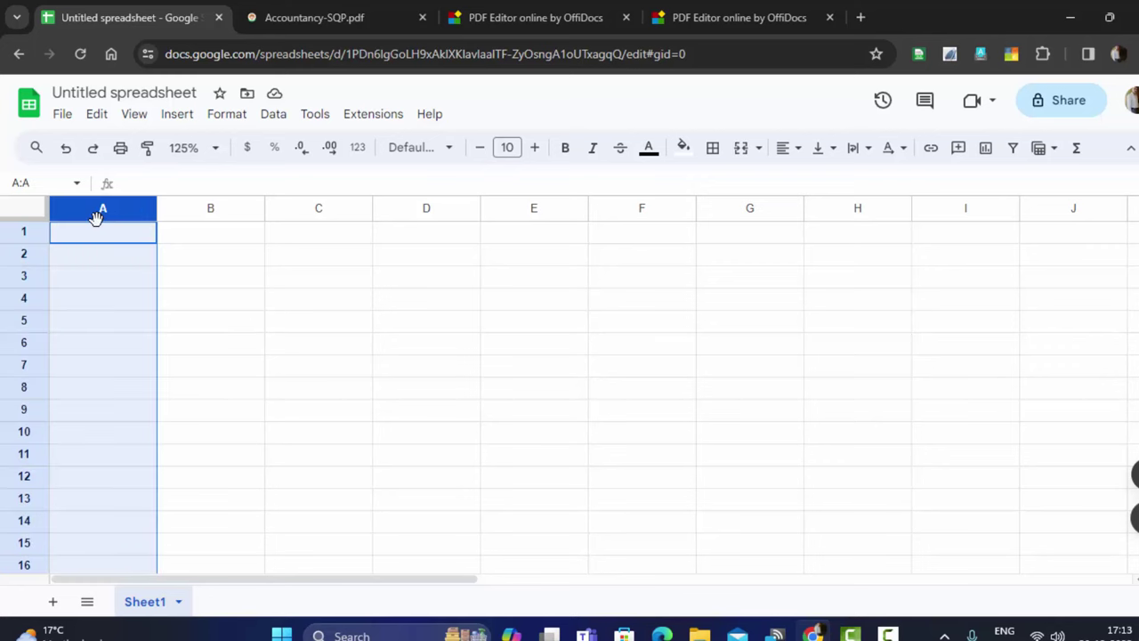
click(27, 232)
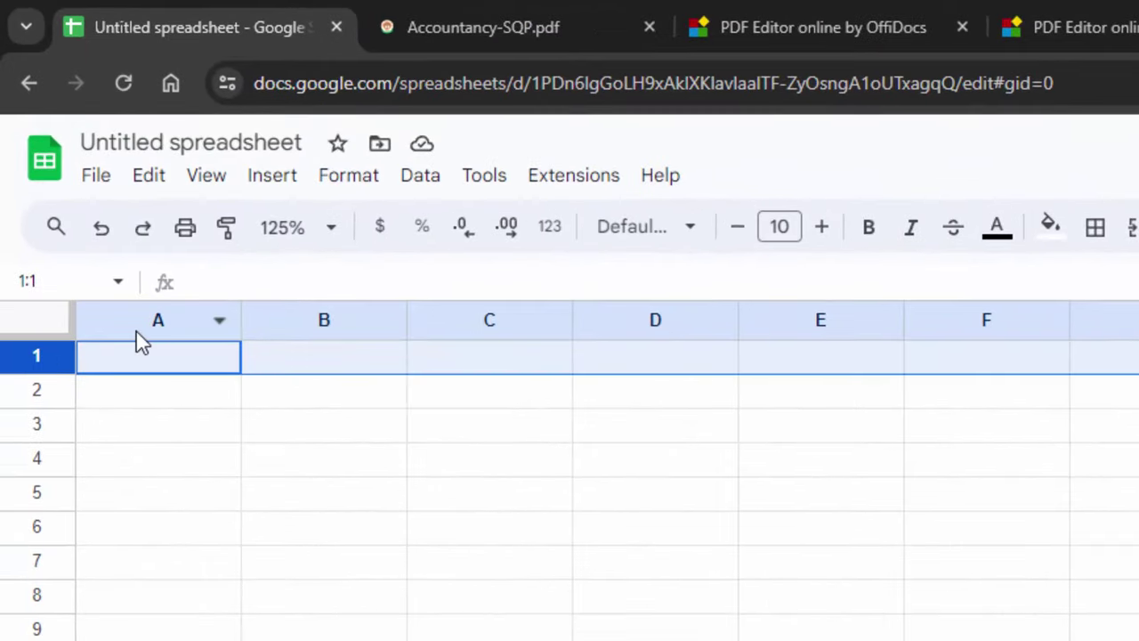
click(140, 322)
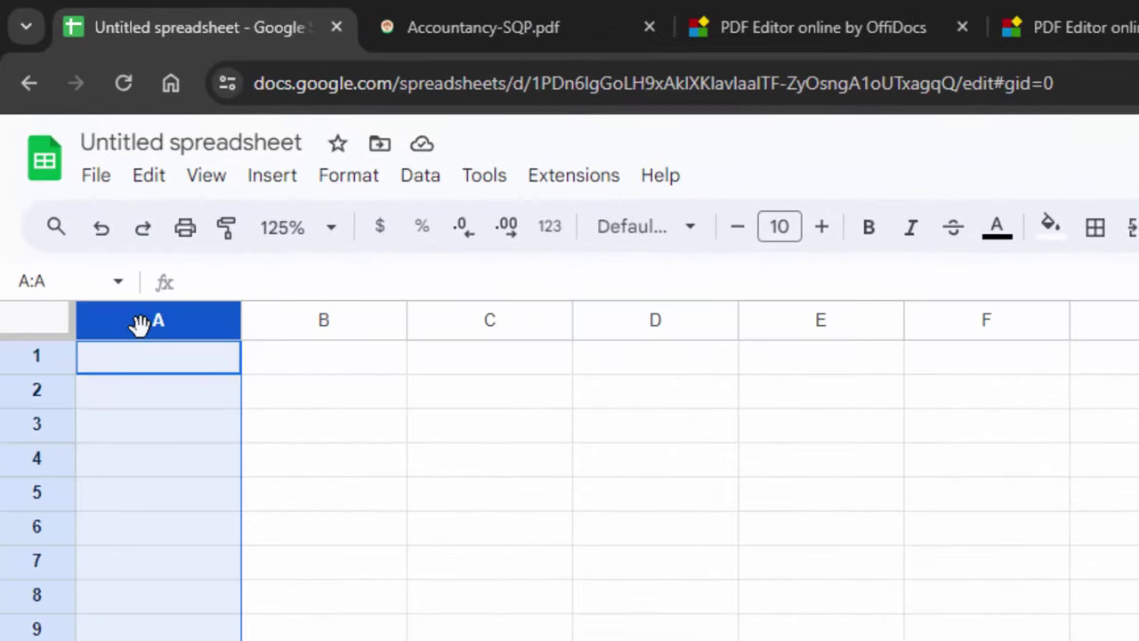
click(284, 322)
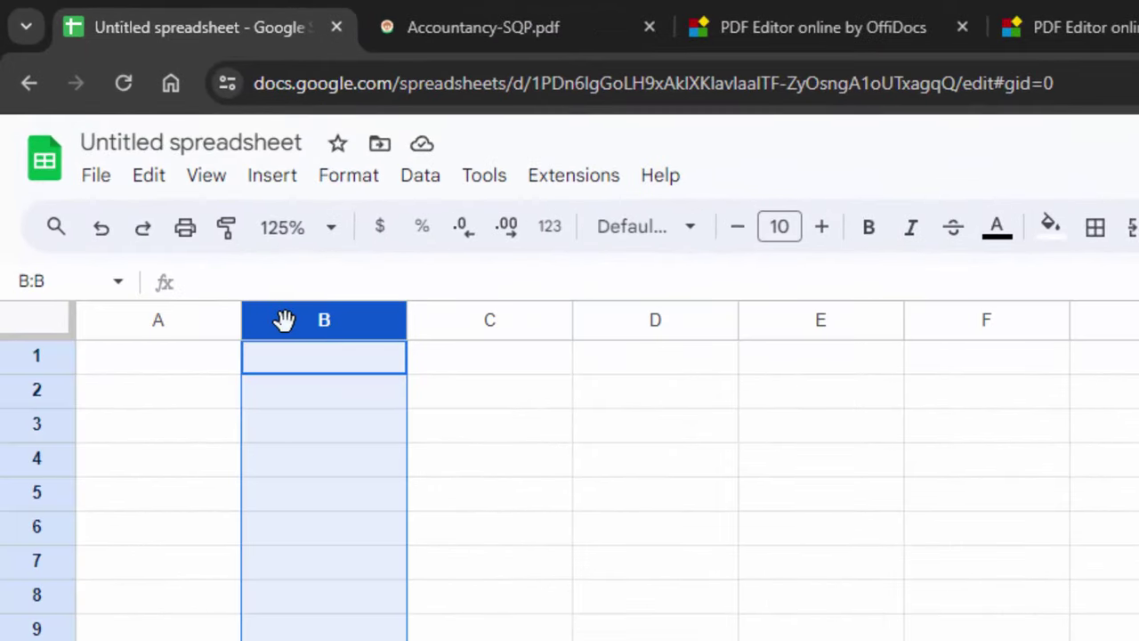
click(486, 319)
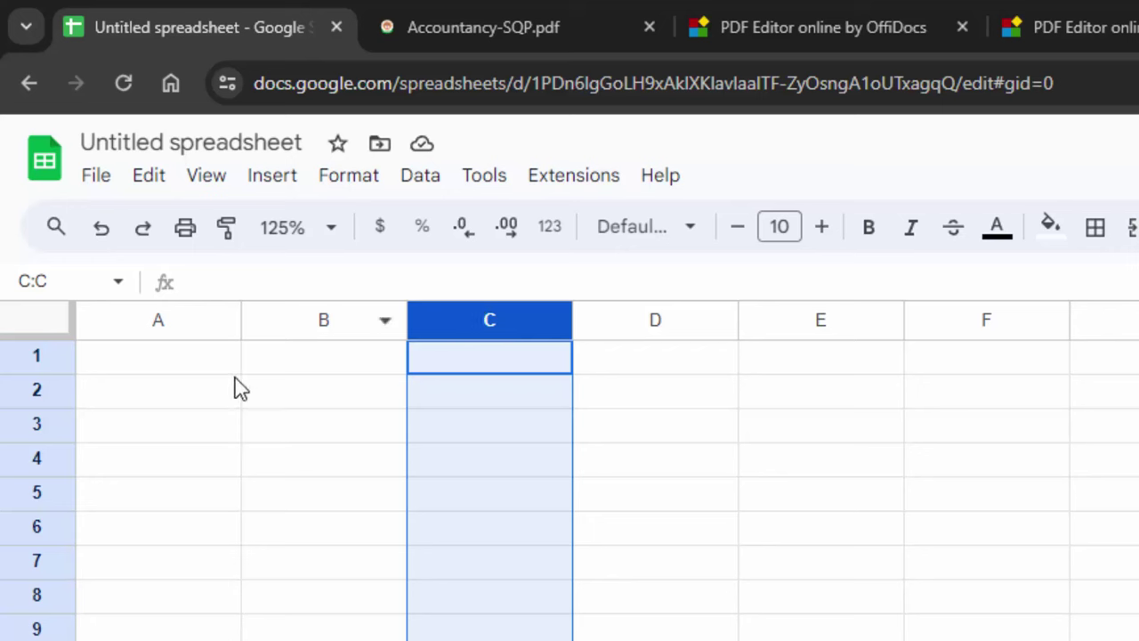
Enter 'Name of Product' in A1 and widen column A to fit it
click(204, 365)
text(Na)
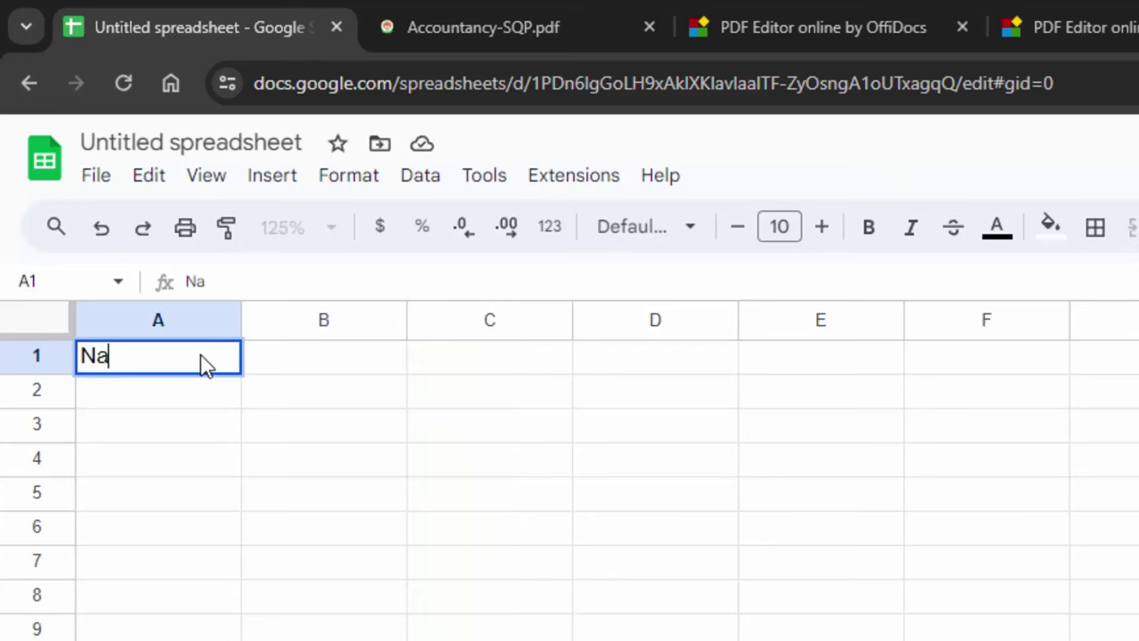
text(me of Pr)
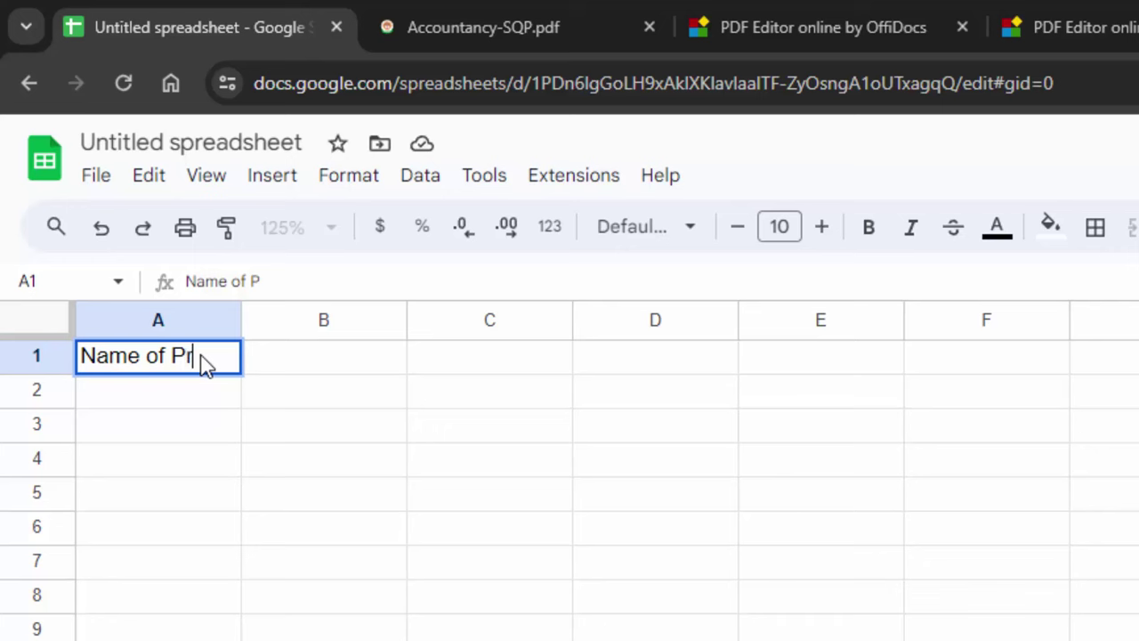
text(oduct)
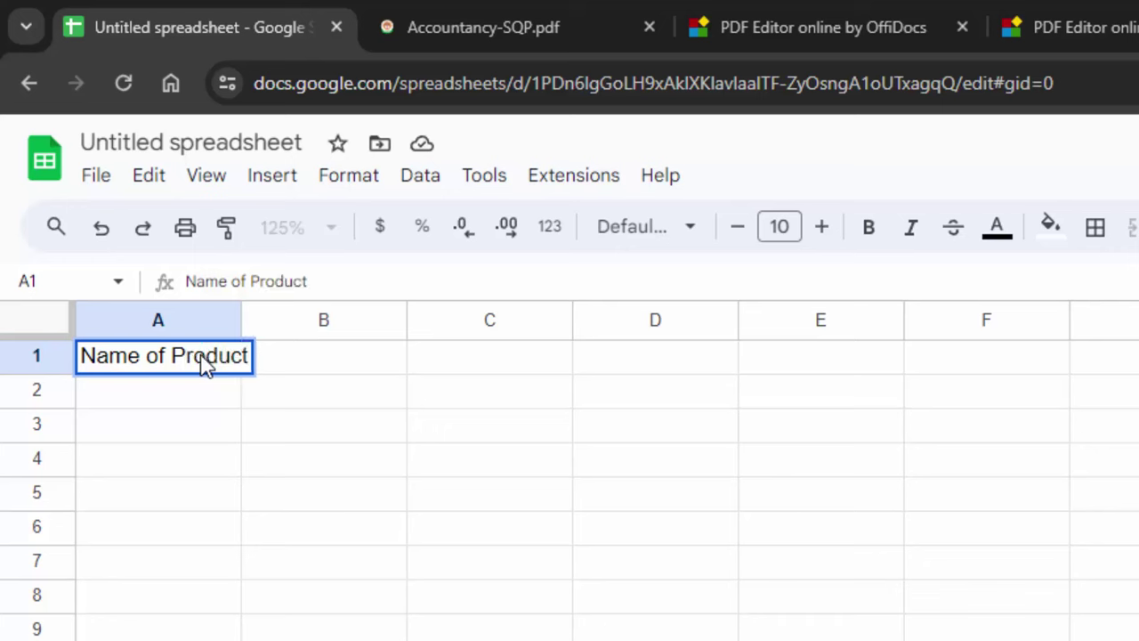
click(177, 413)
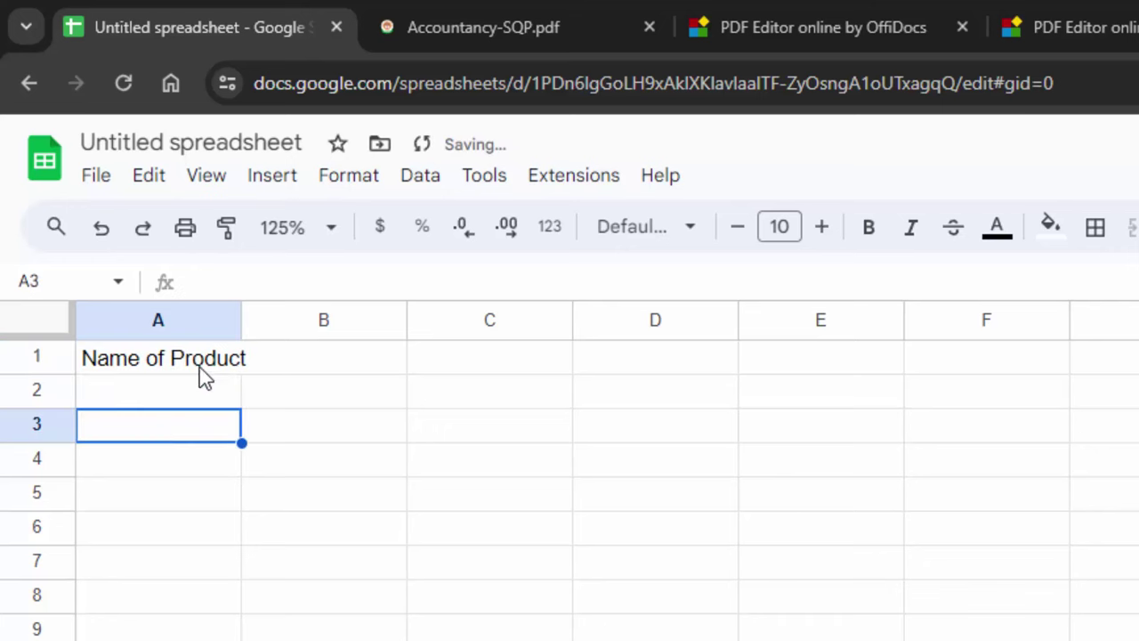
click(195, 369)
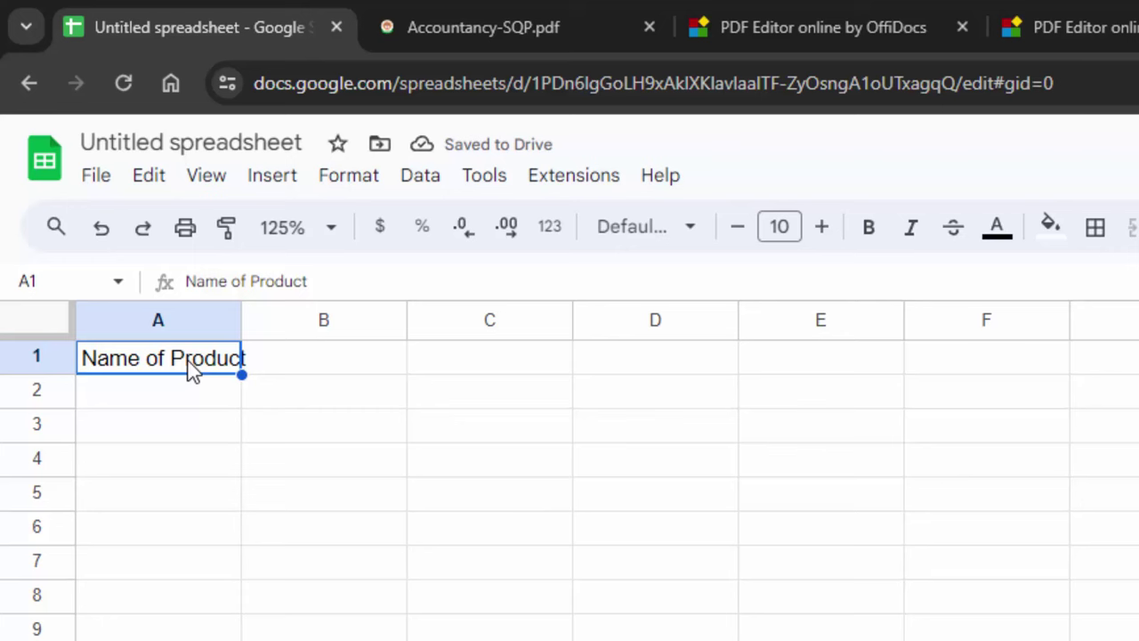
mouse_move(243, 326)
mouse_down()
mouse_move(267, 347)
mouse_move(238, 351)
mouse_move(187, 329)
mouse_up()
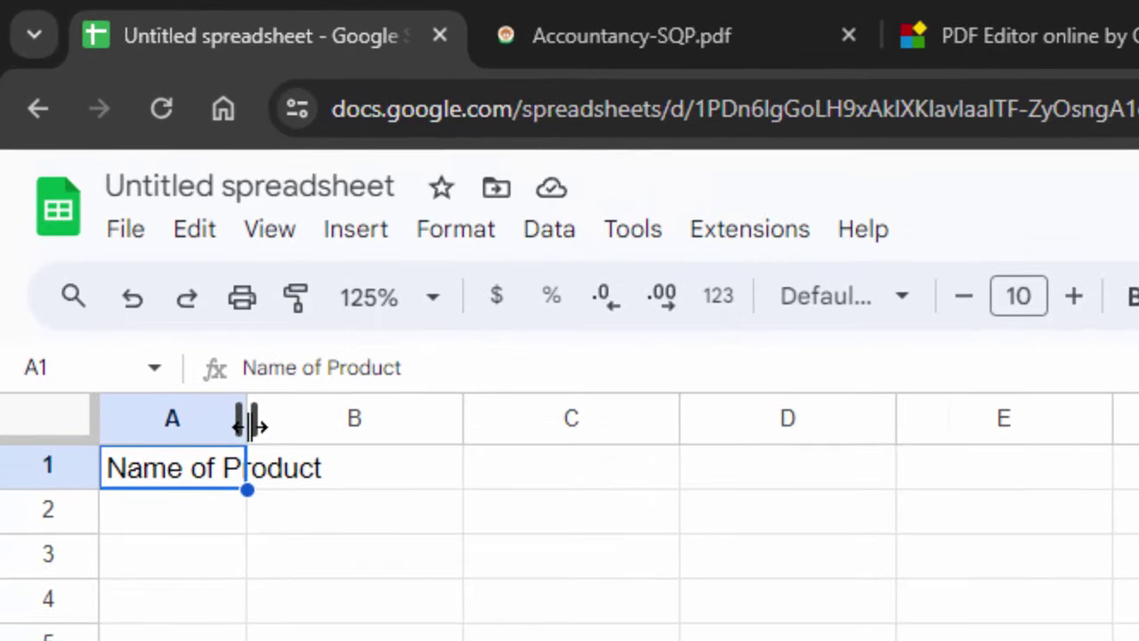
drag(251, 424, 363, 455)
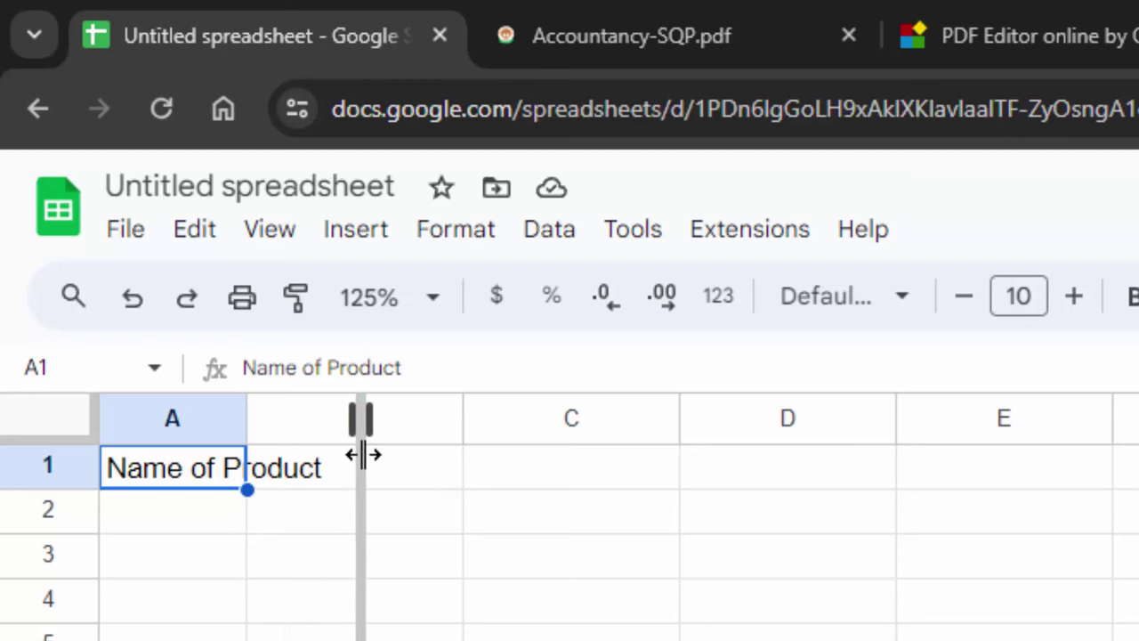
drag(363, 455, 363, 458)
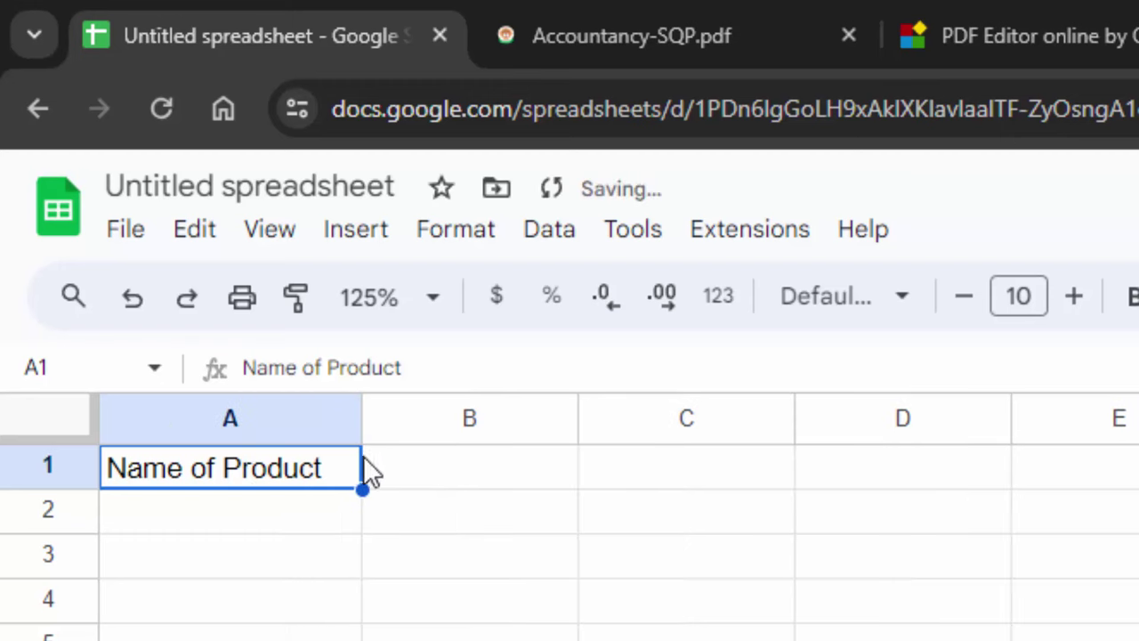
Enter the headings Price, QTY and Total in B1, C1 and D1, then select A2
click(446, 474)
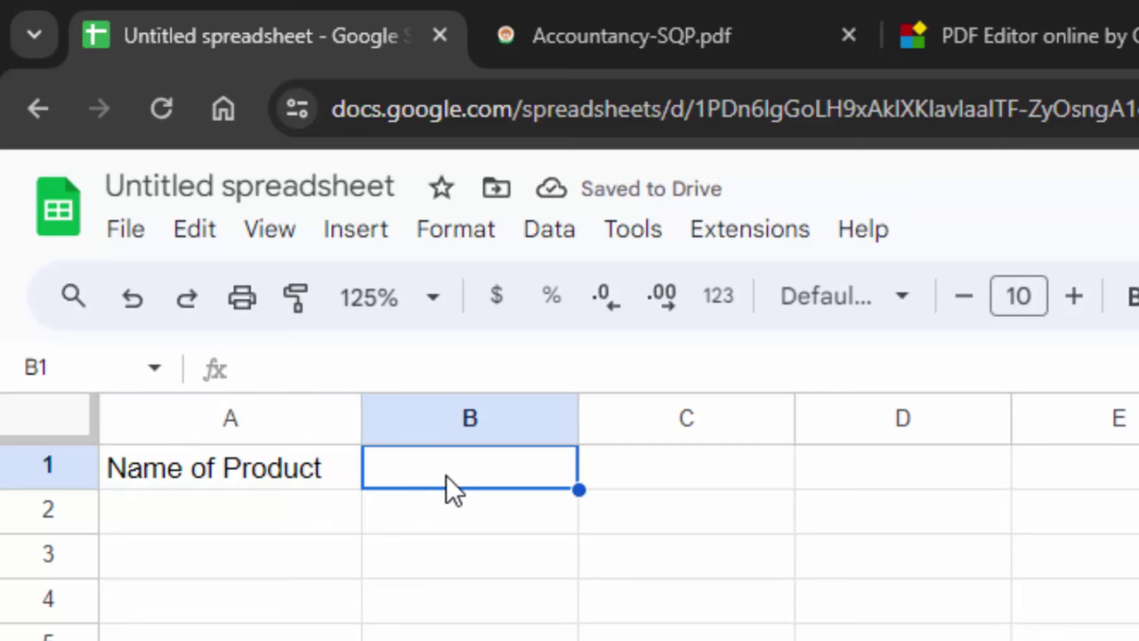
text(Price)
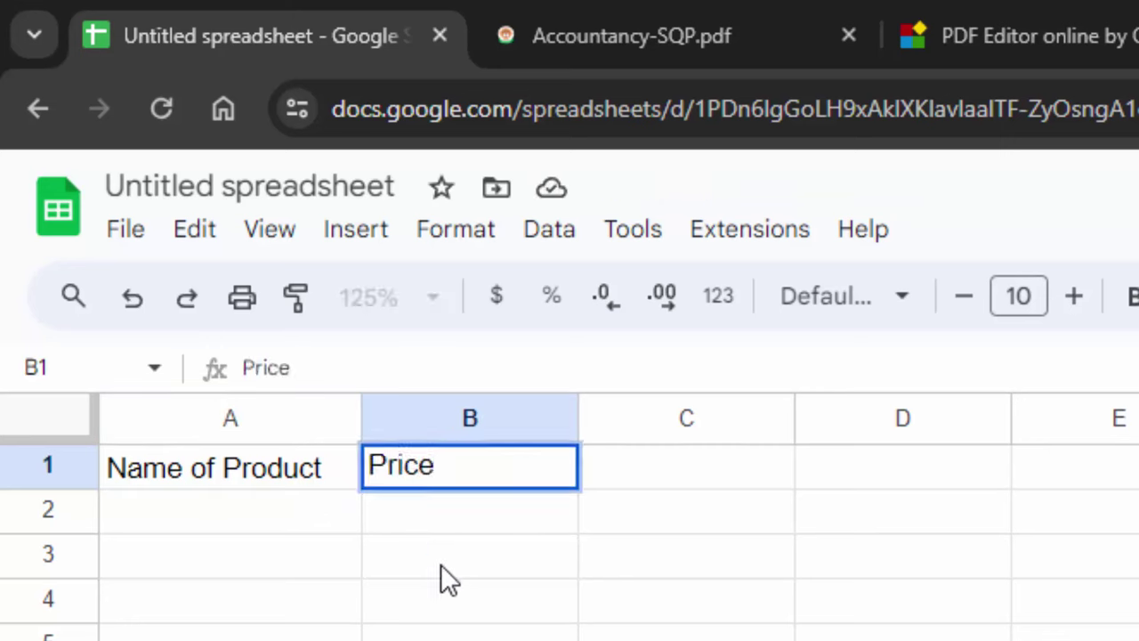
click(459, 550)
click(501, 474)
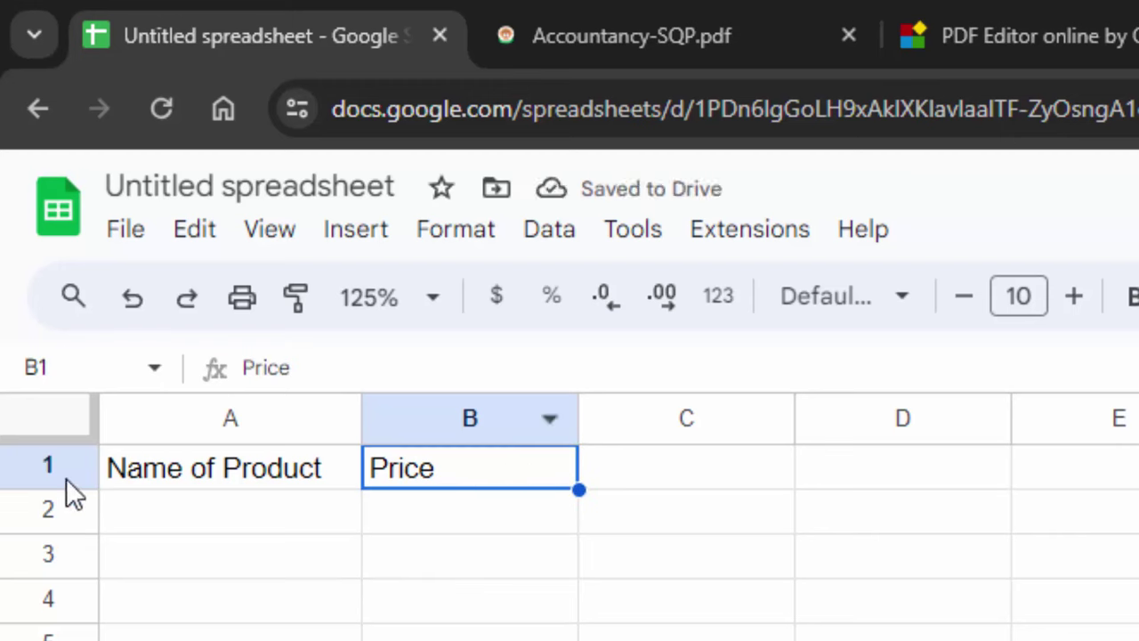
click(672, 483)
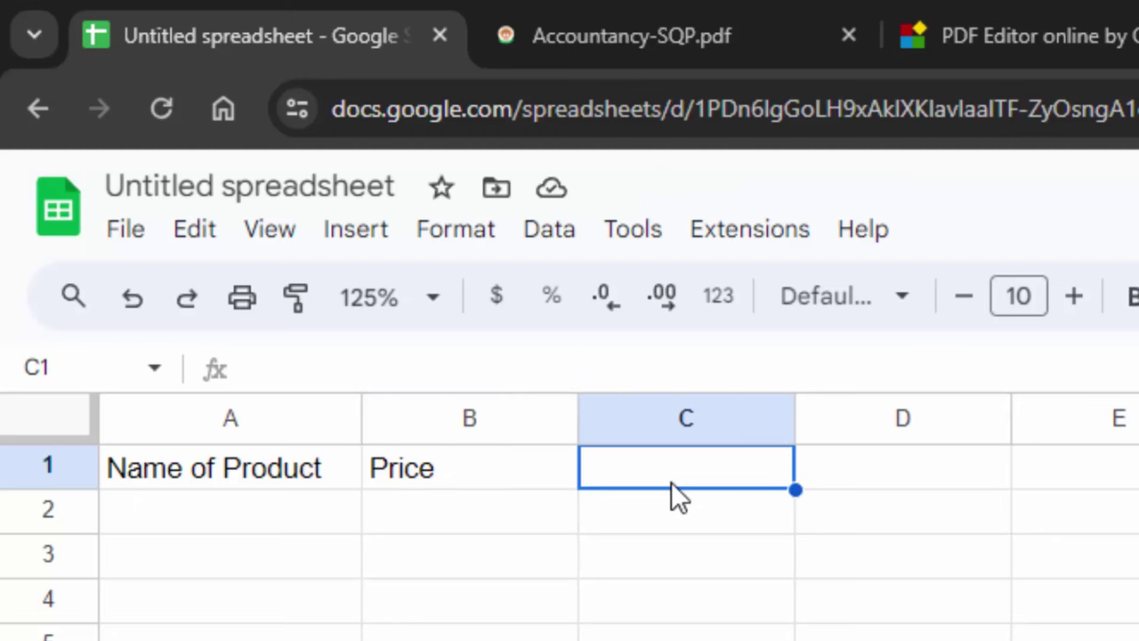
text(QT)
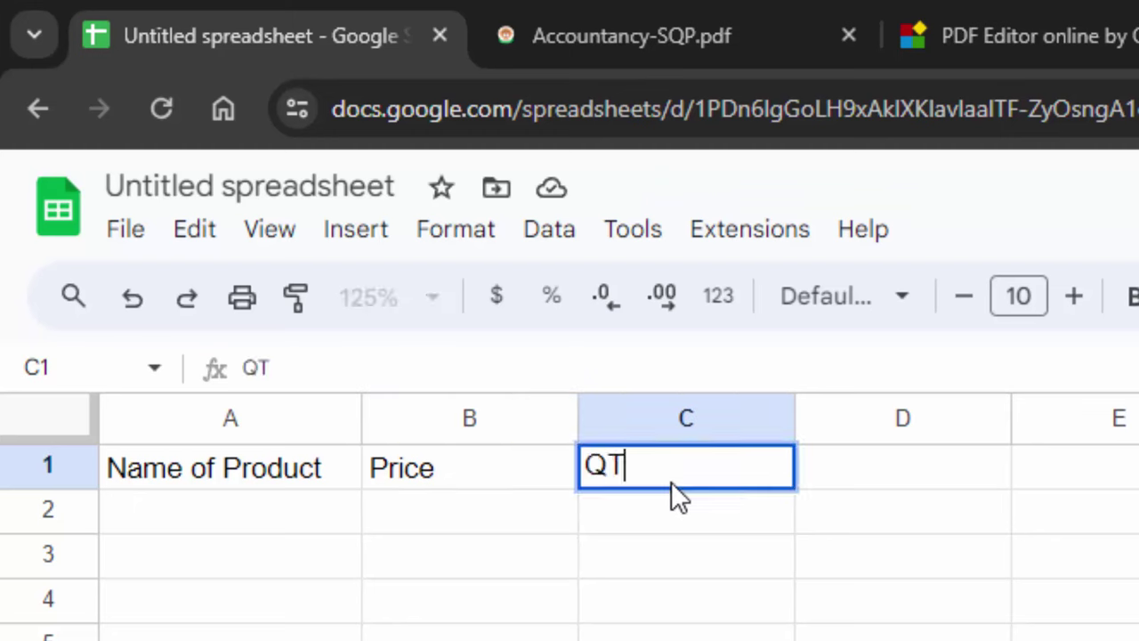
text(Y)
click(882, 481)
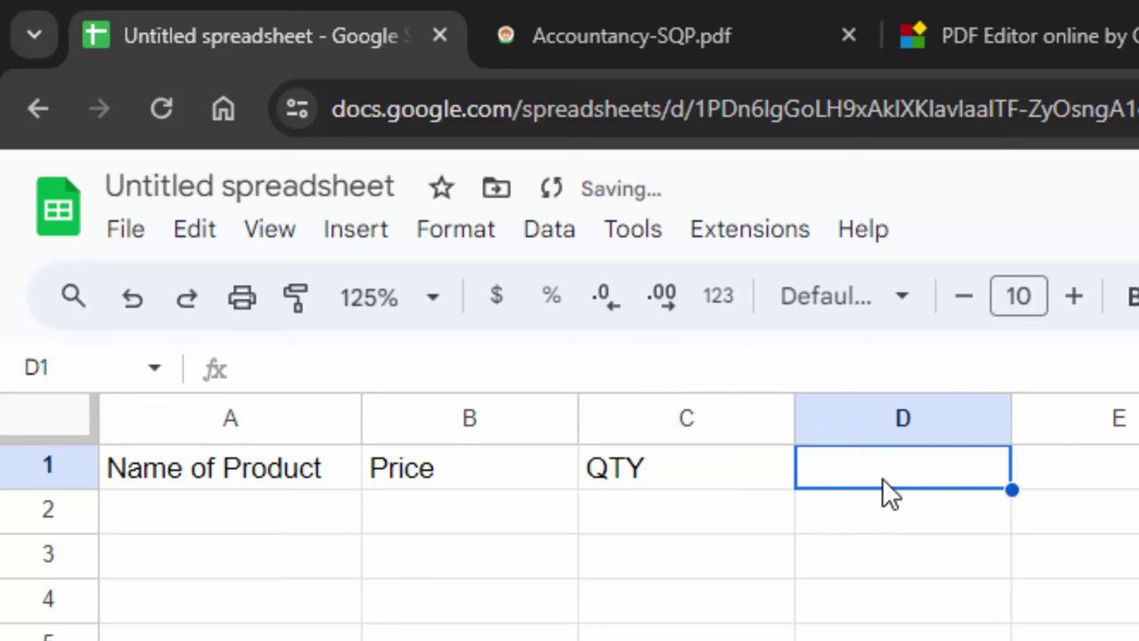
click(712, 474)
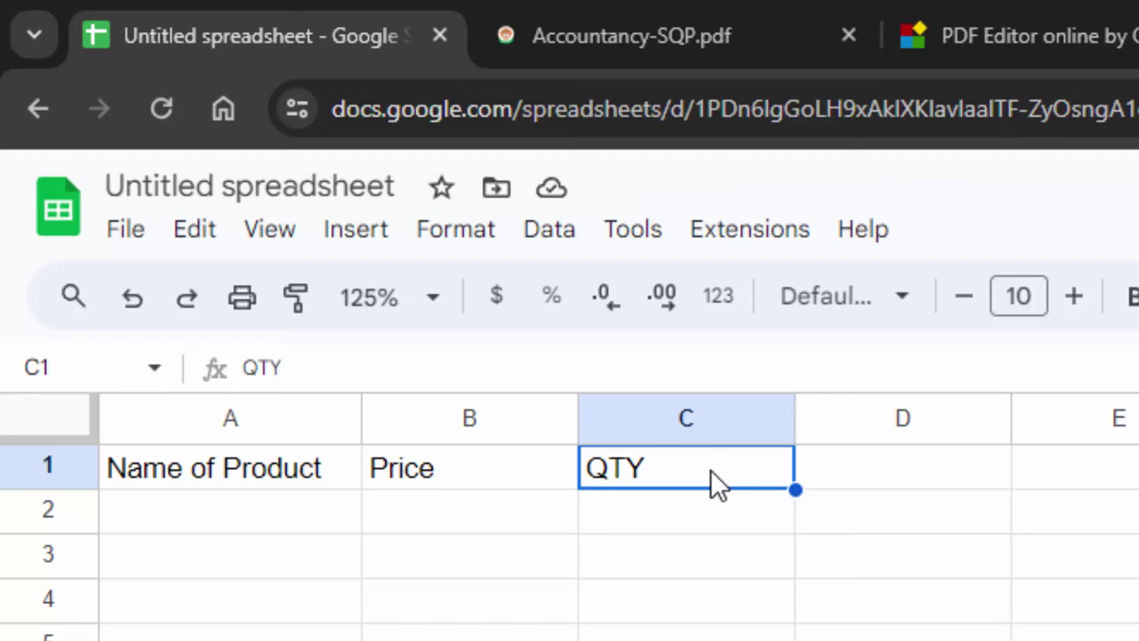
click(852, 468)
text(T)
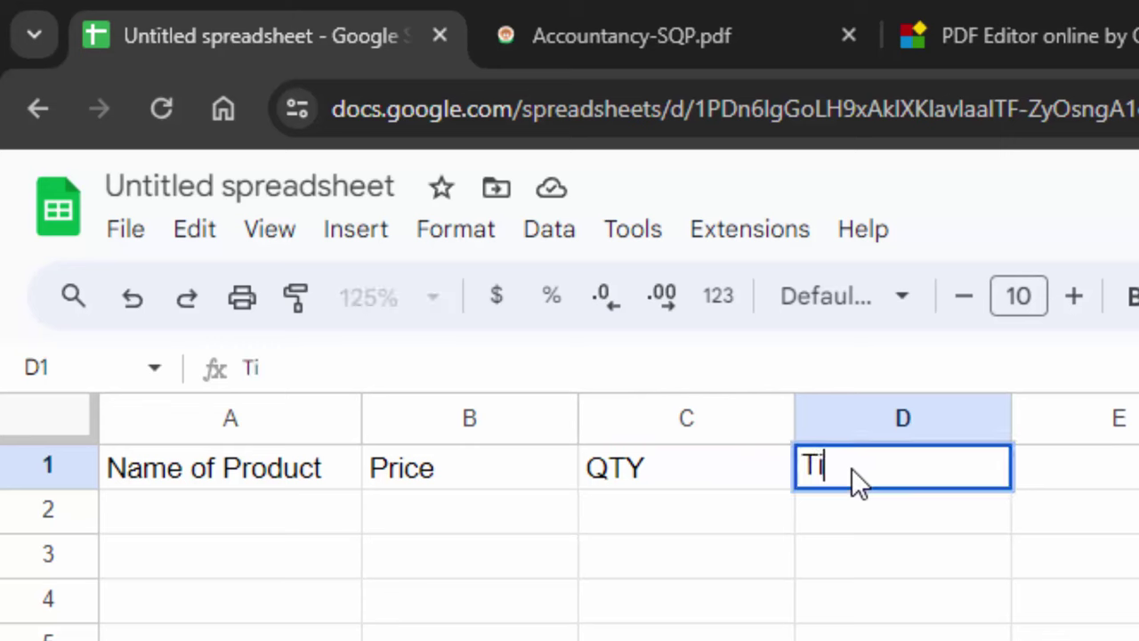
text(otal)
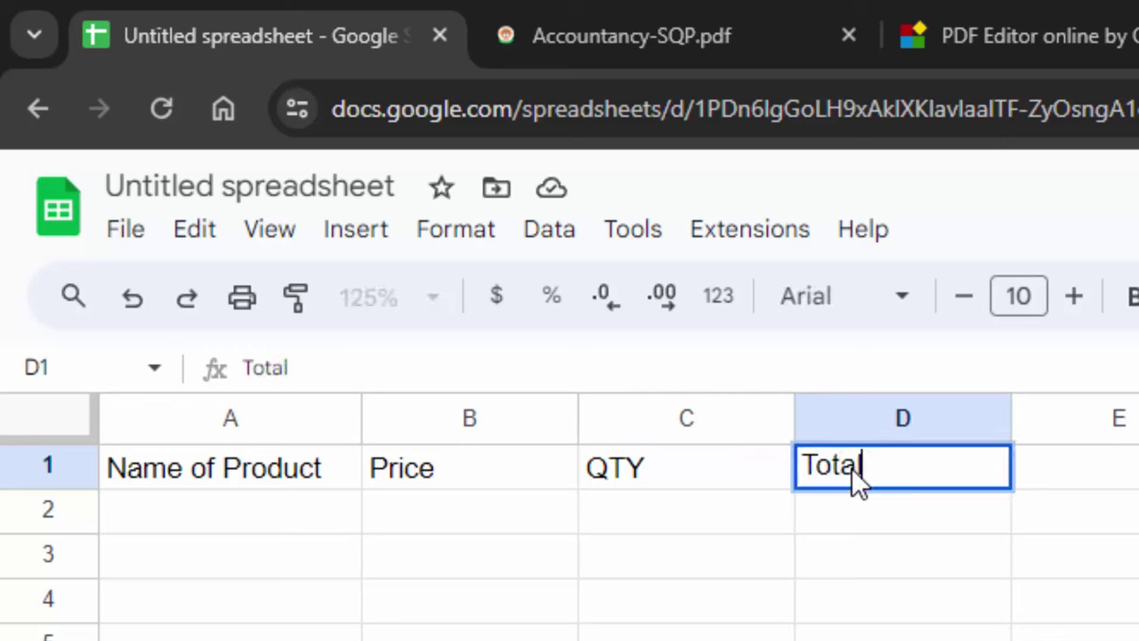
click(916, 530)
click(921, 472)
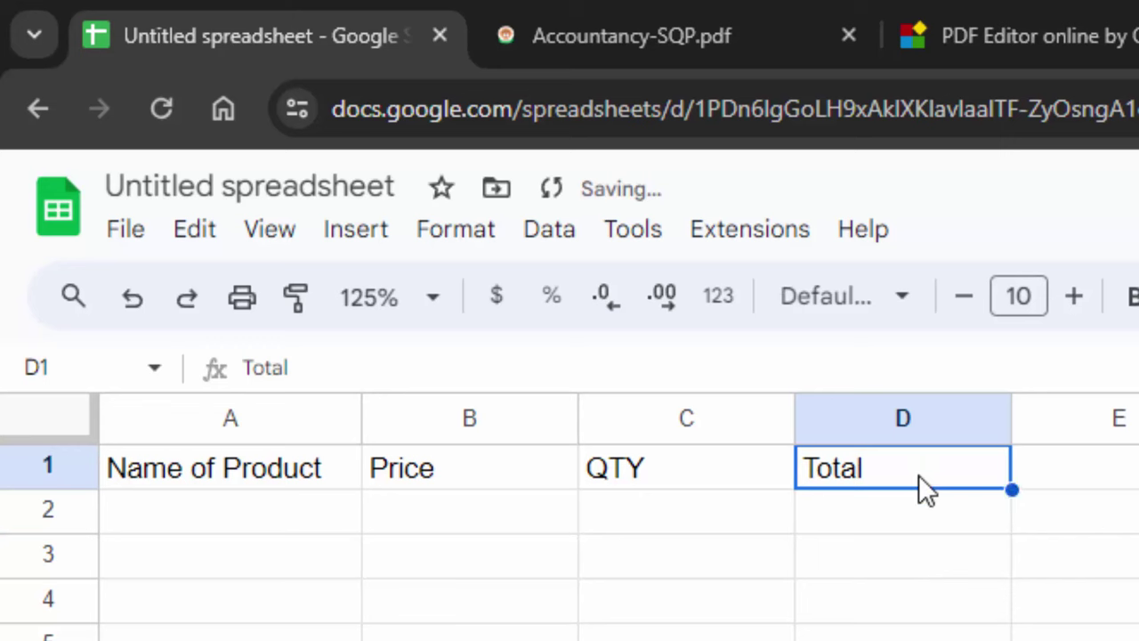
drag(206, 509, 213, 640)
click(225, 527)
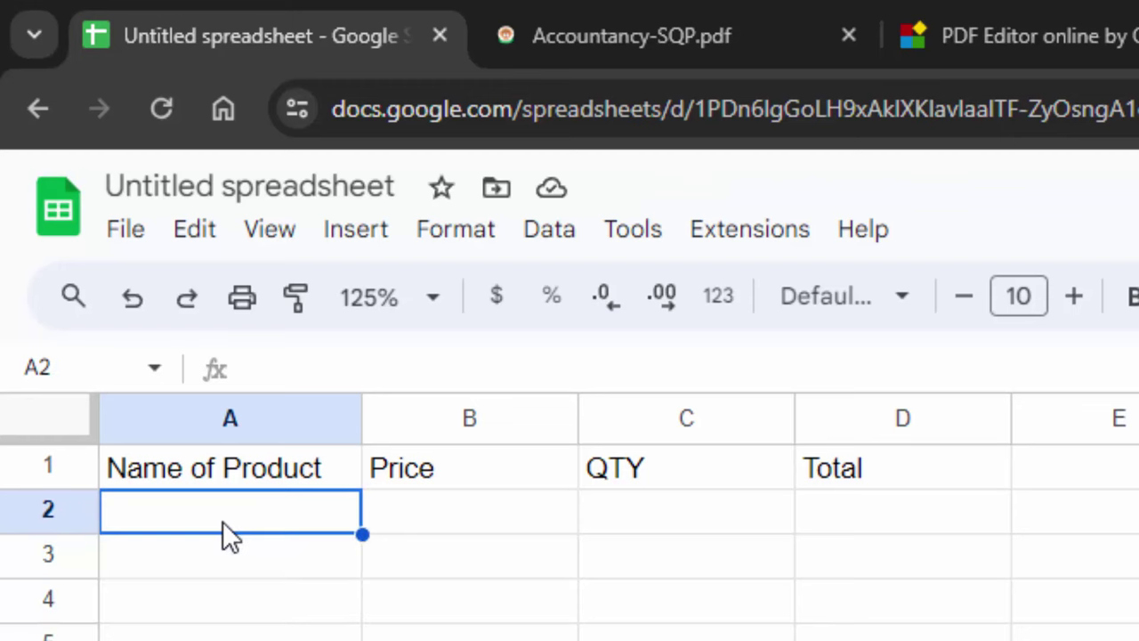
Discard a stray entry in A2 and select the product-name cells A2 to A9
text(Ri)
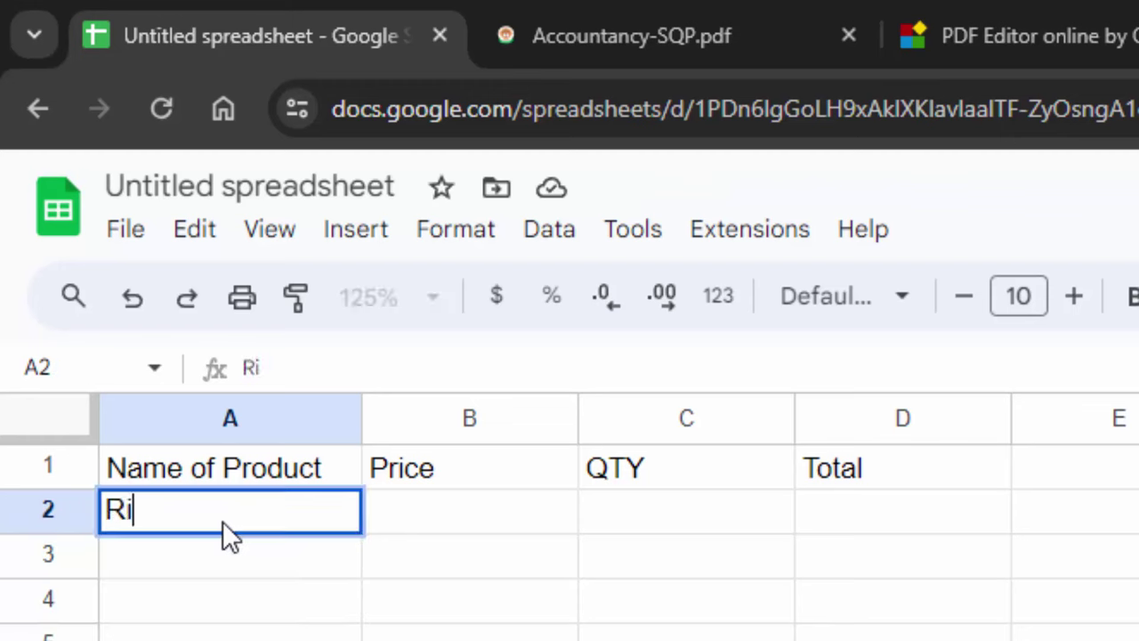
key(BackSpace)
key(BackSpace)
click(225, 583)
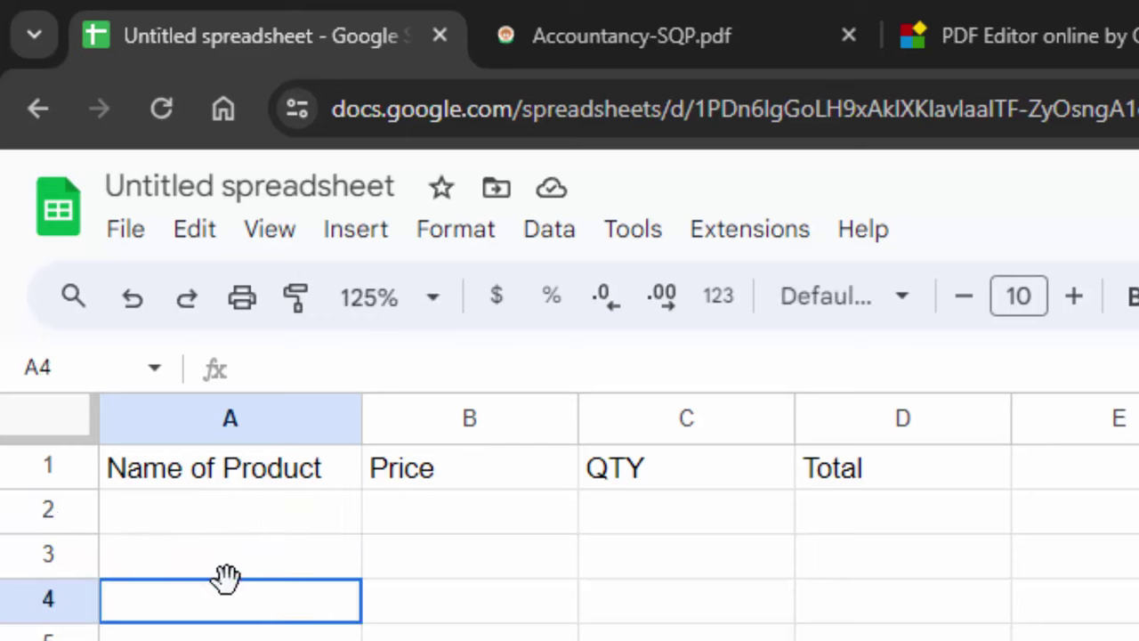
mouse_move(228, 517)
mouse_down()
mouse_move(149, 478)
mouse_move(152, 495)
mouse_up()
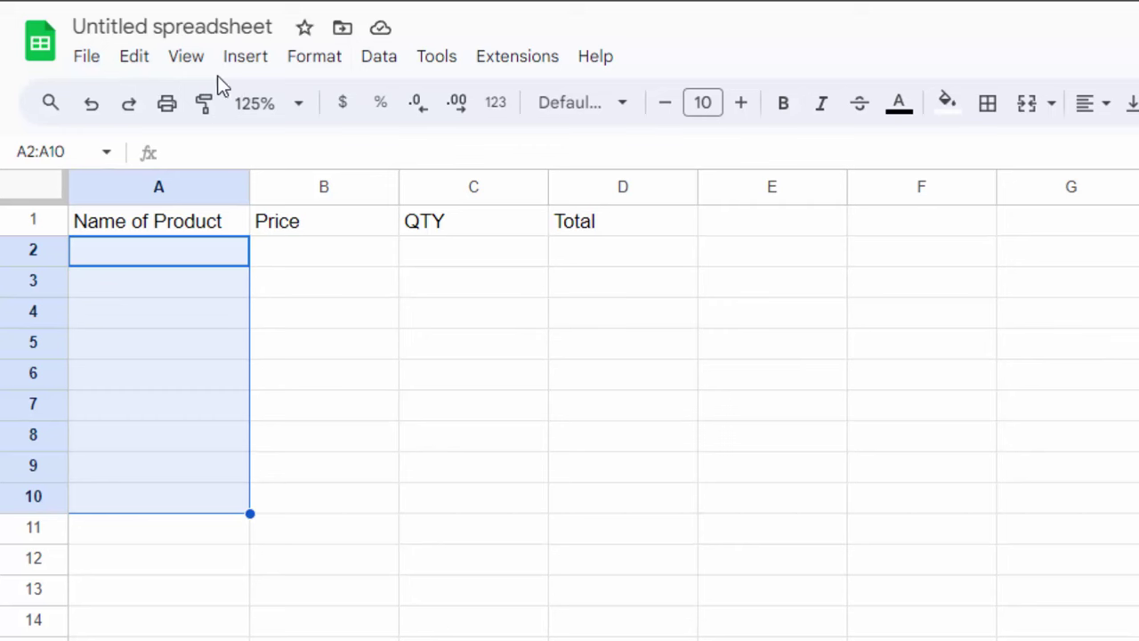
Replace the 'Untitled spreadsheet' title with 'Account Management'
click(271, 26)
key(BackSpace)
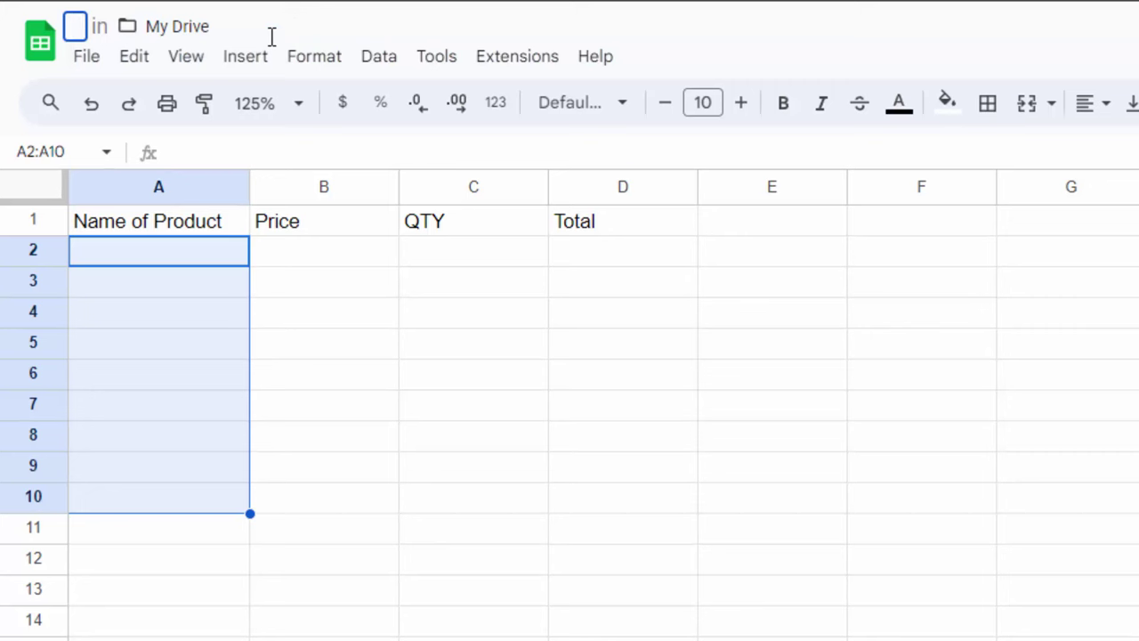
text(Accoun)
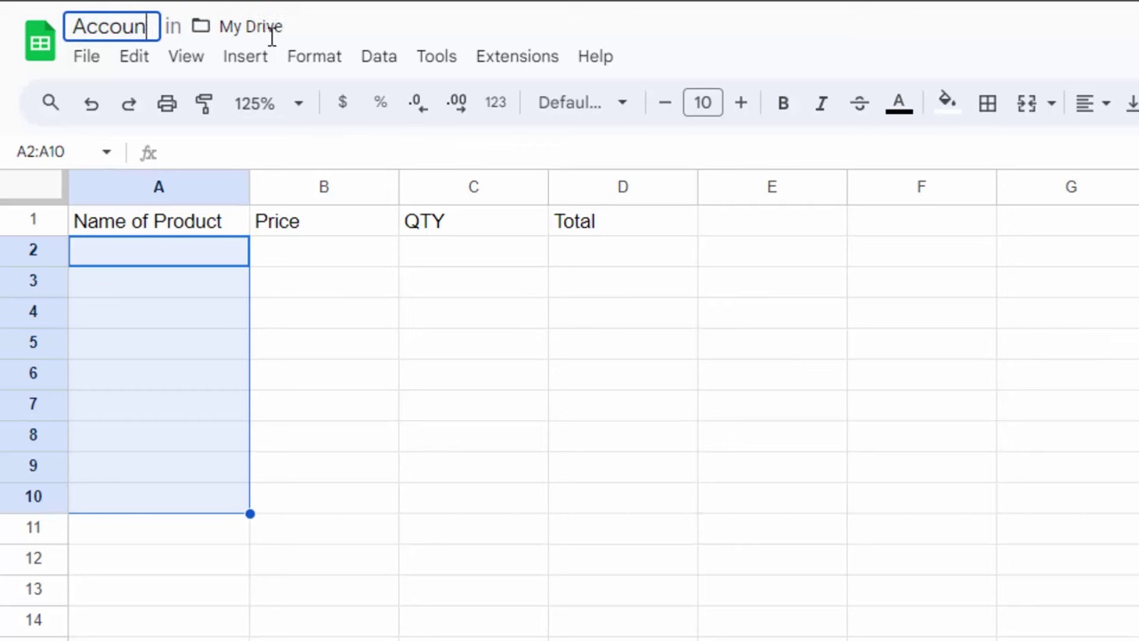
text(t Managem)
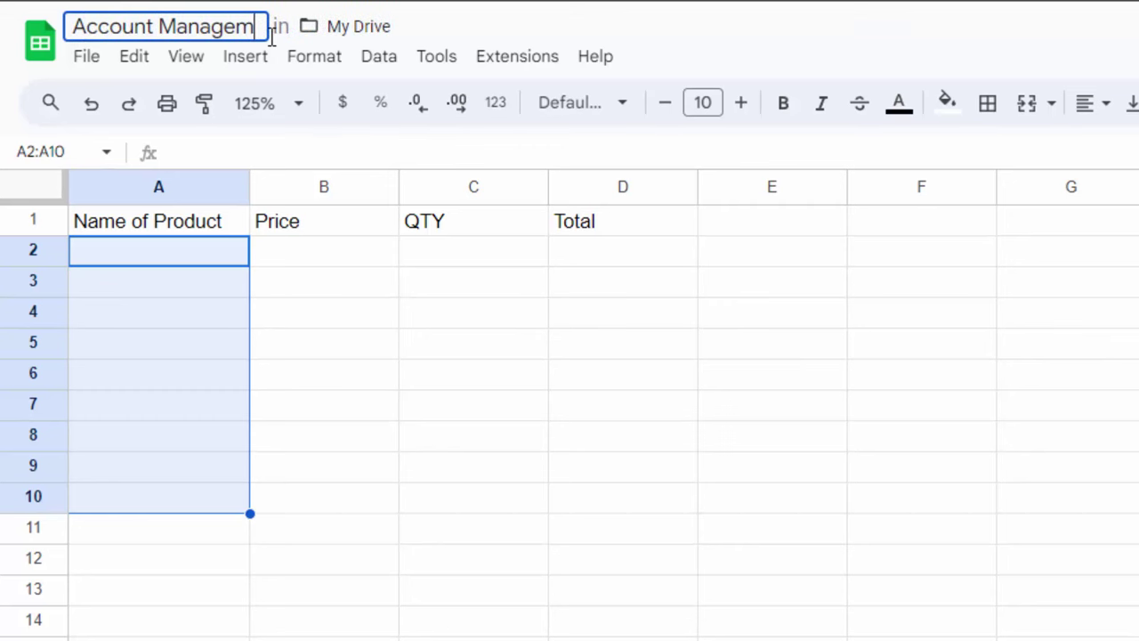
text(ent)
key(Return)
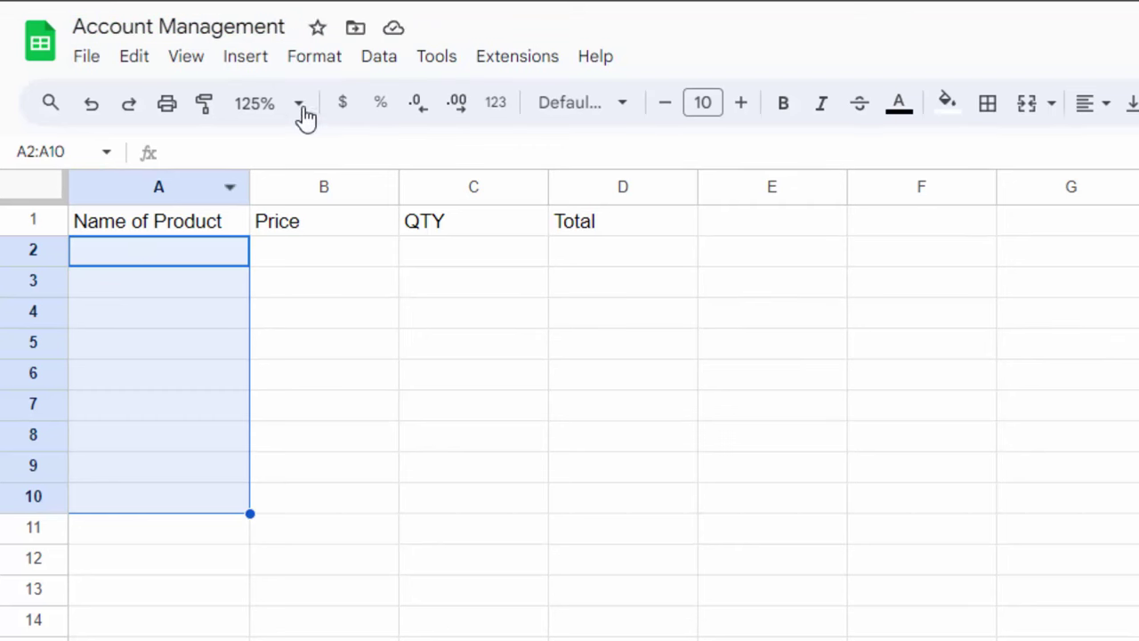
Open Data > Data validation and add a new rule for the selected product cells
click(383, 59)
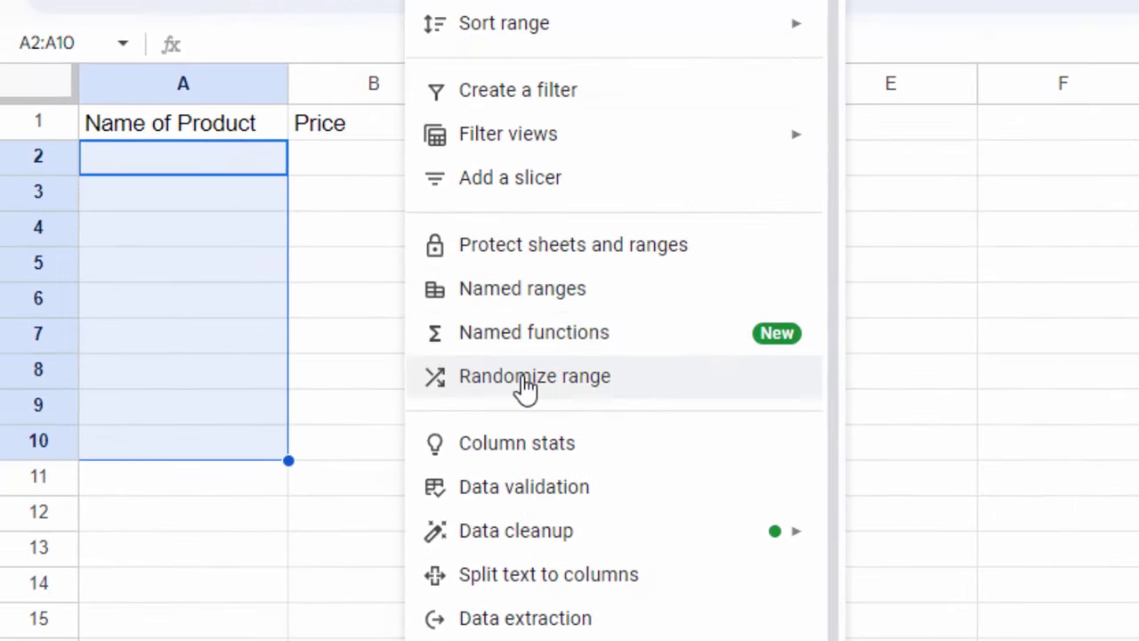
click(532, 495)
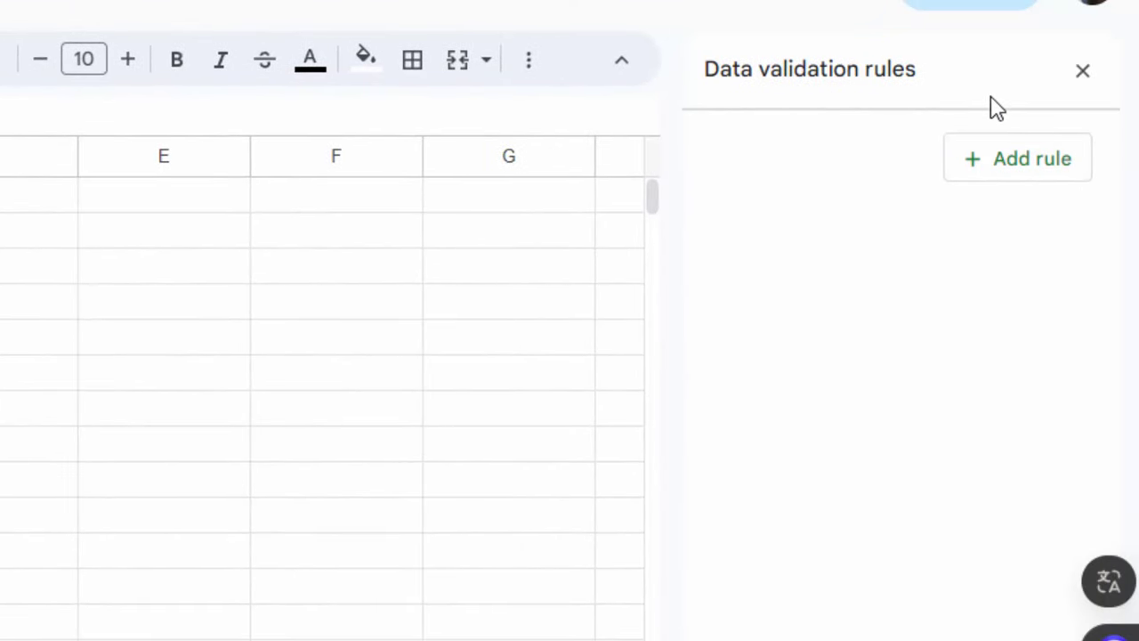
click(1014, 180)
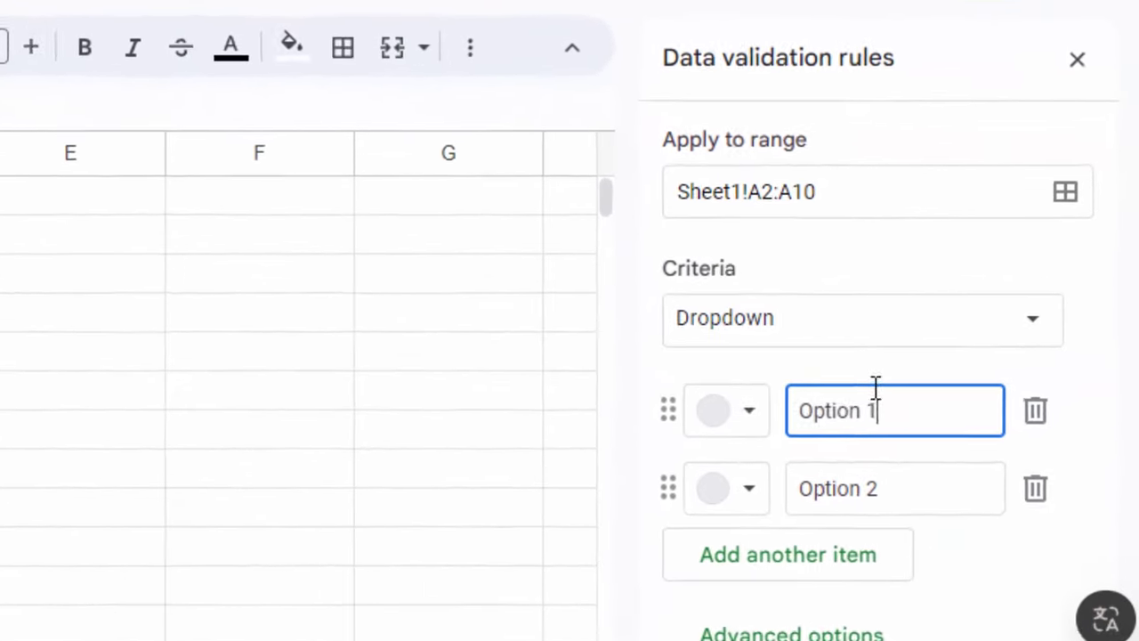
Replace Option 1 and Option 2 with Keyboard and Mouse, and add Laptop Lenovo
drag(951, 366, 912, 366)
drag(802, 425, 719, 437)
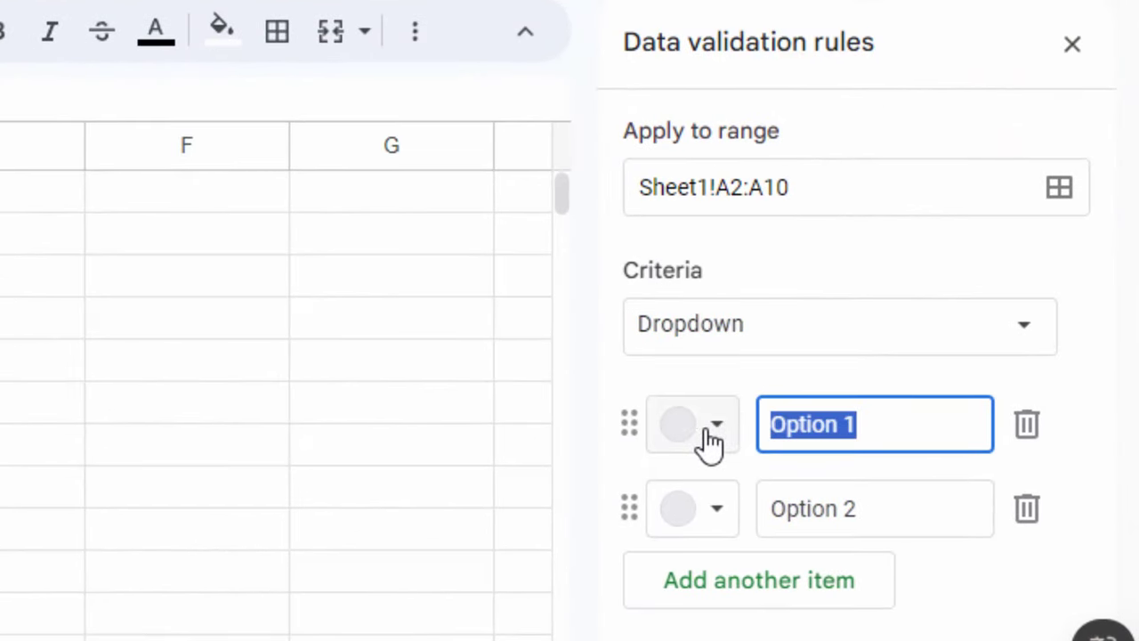
key(BackSpace)
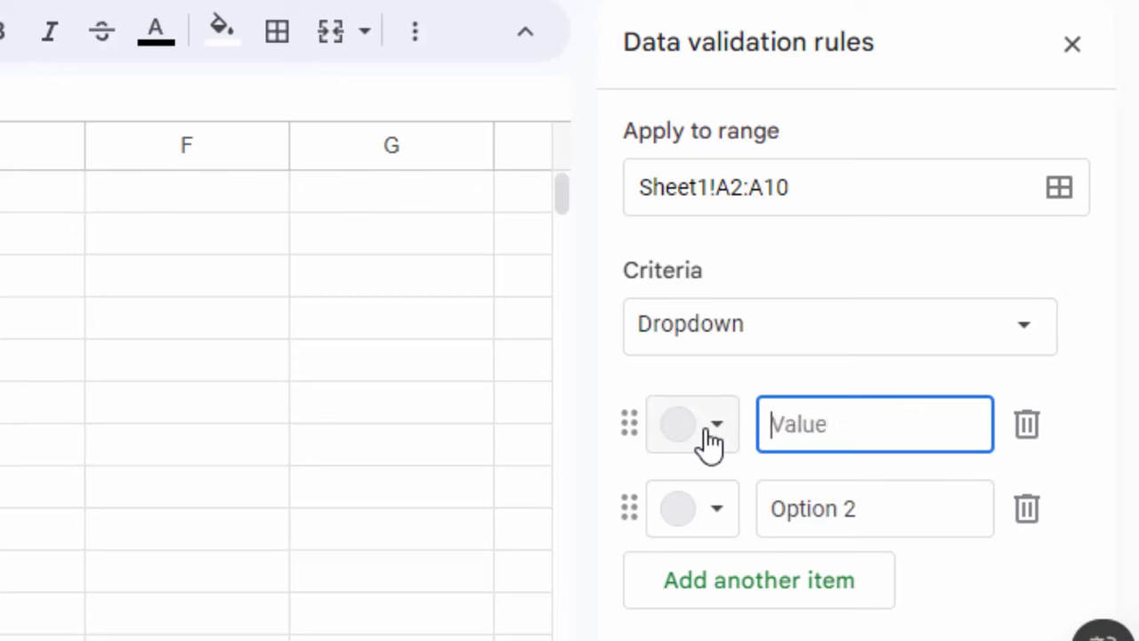
text(Keyboa)
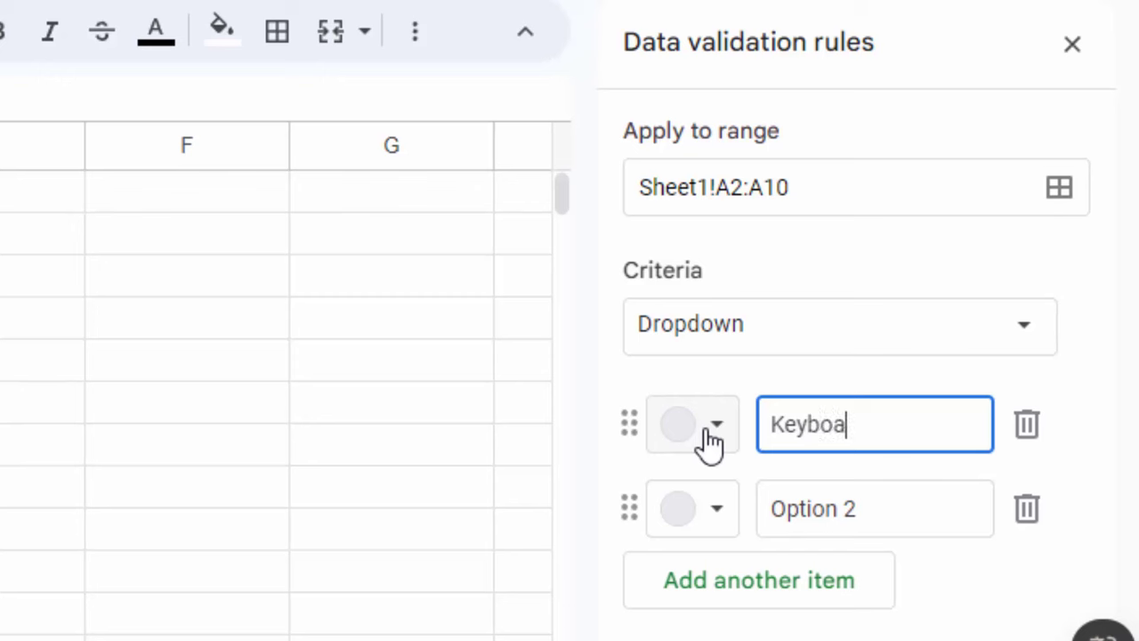
text(rd)
drag(891, 503, 562, 523)
text(M)
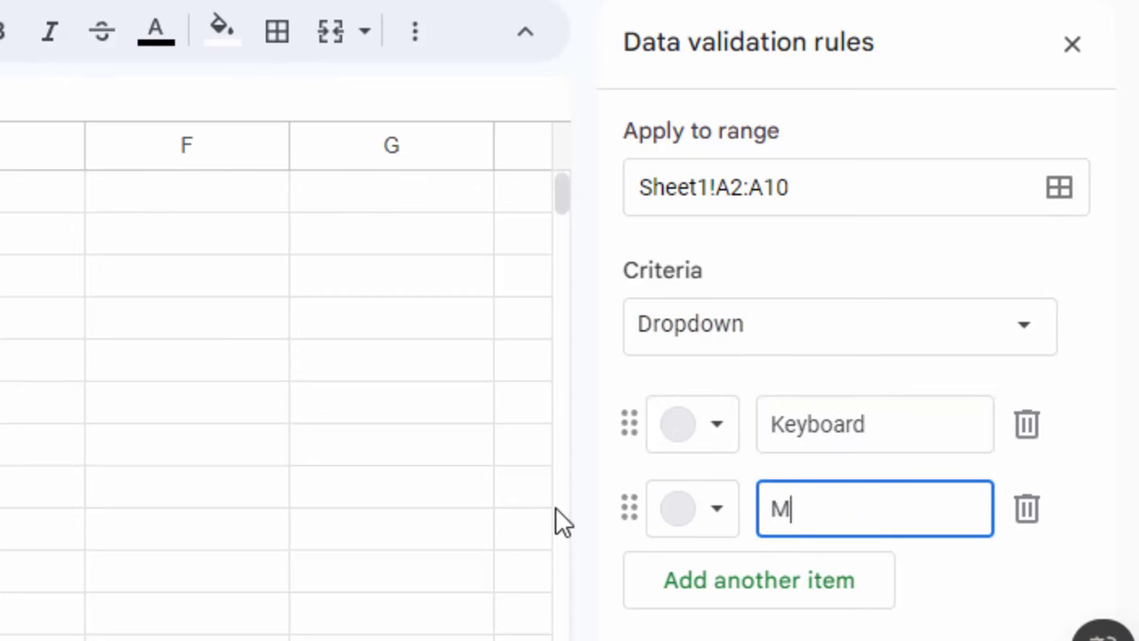
text(ouse)
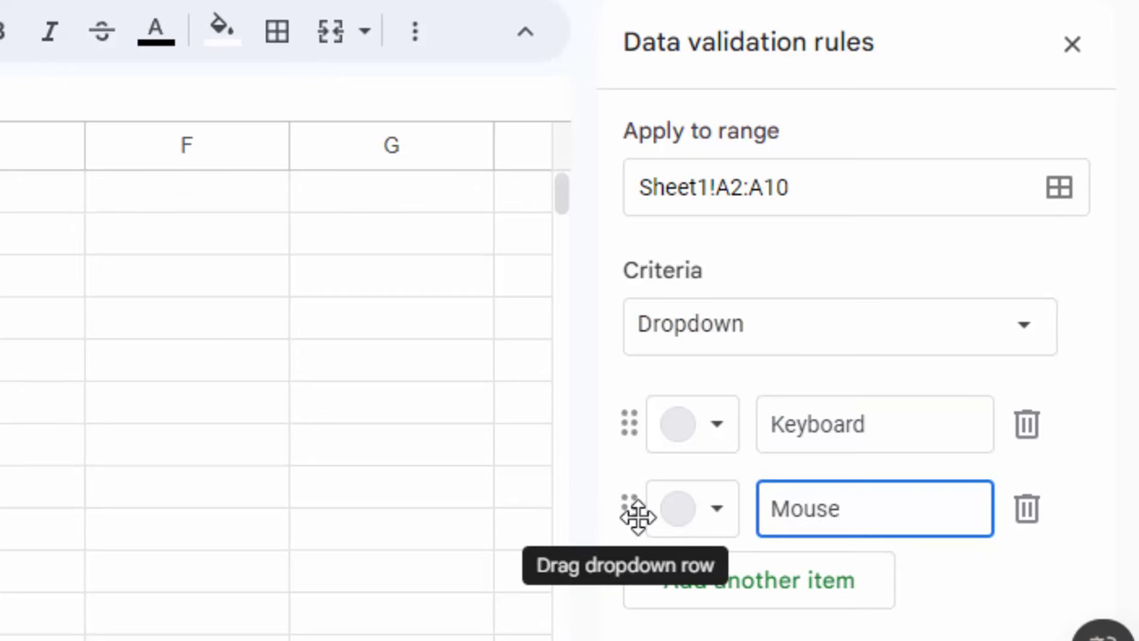
click(772, 601)
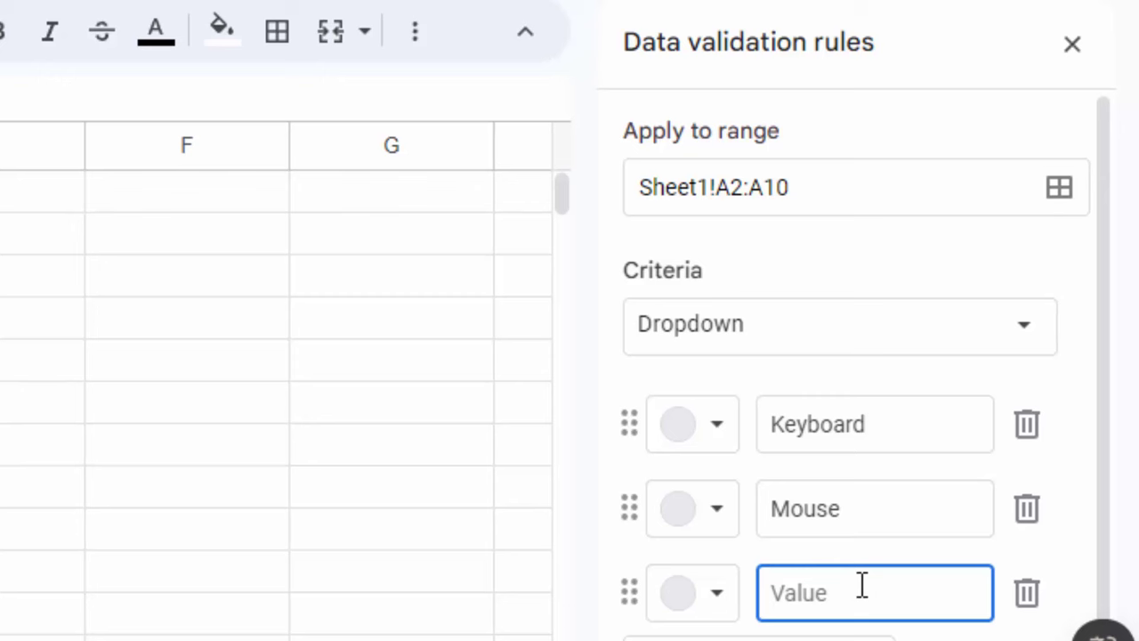
text(Laptop)
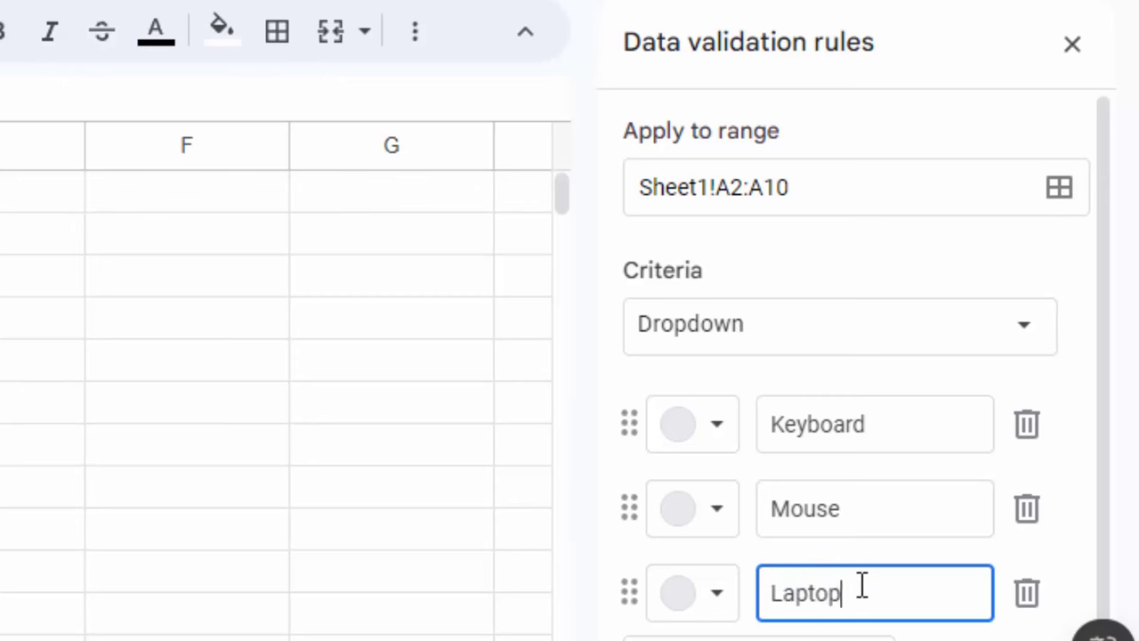
text( Le)
text(novo)
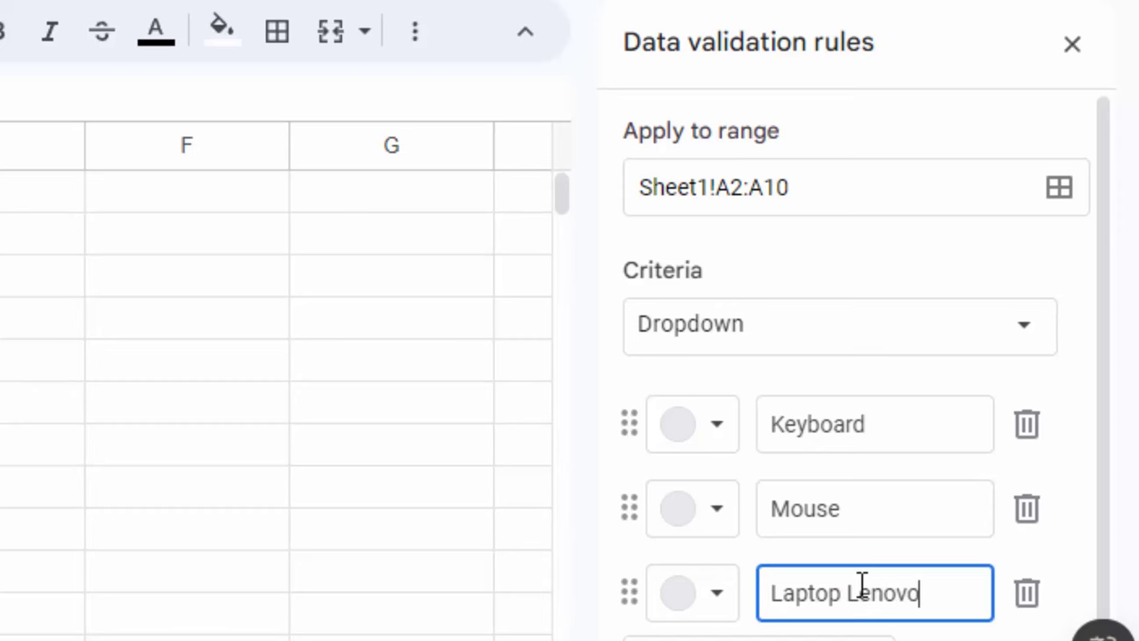
Colour the Keyboard option pink, Mouse green and Laptop Lenovo black
click(716, 424)
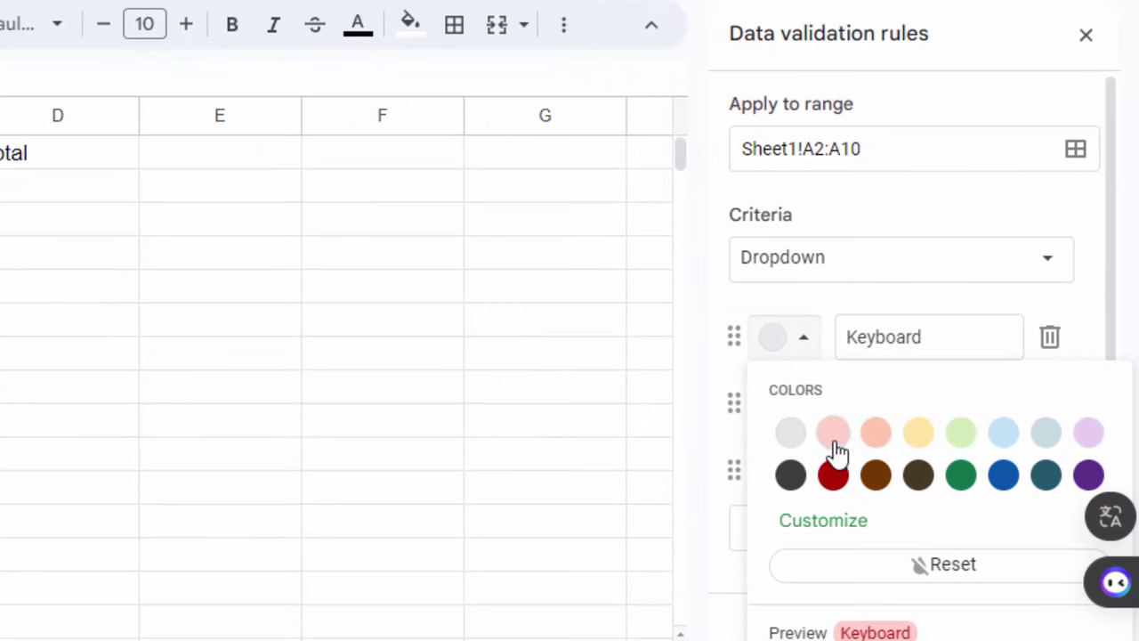
click(833, 438)
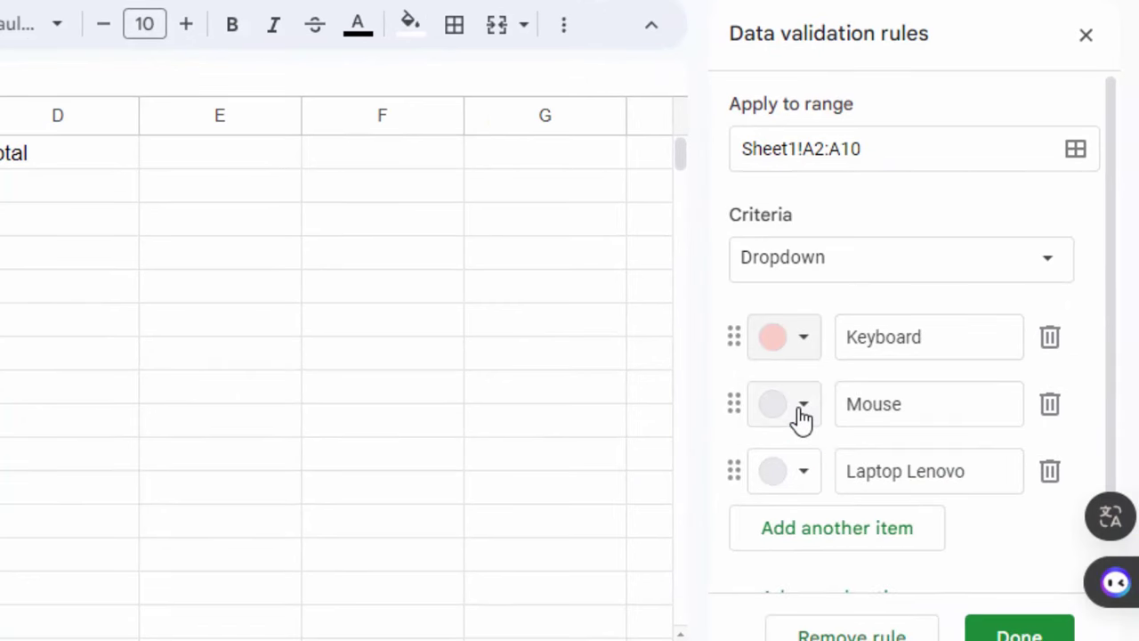
click(802, 409)
click(959, 500)
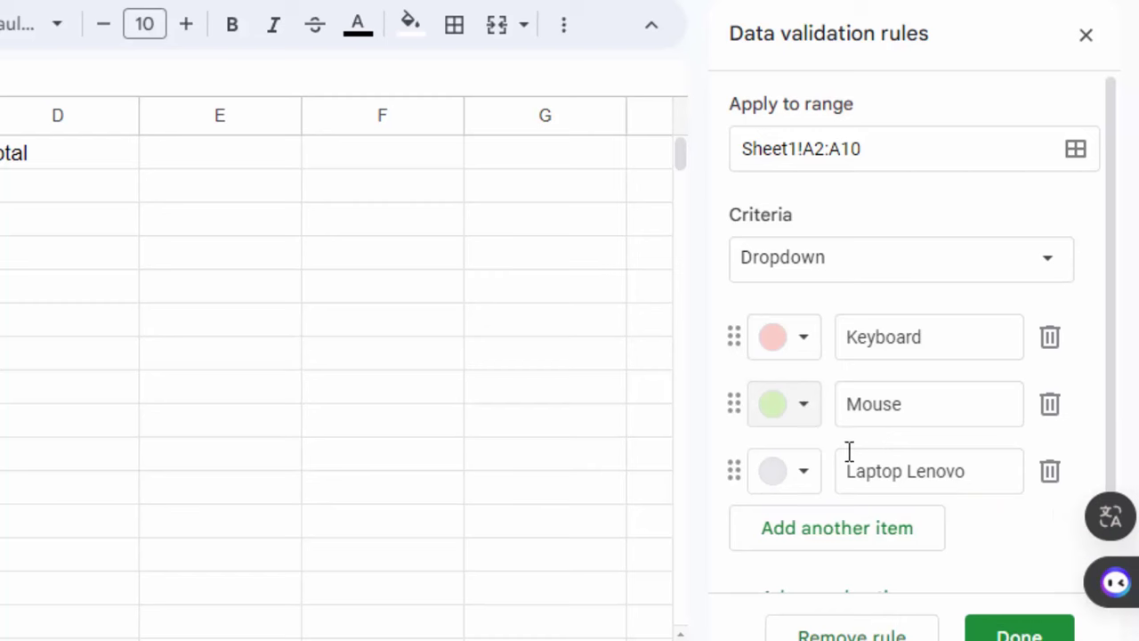
click(803, 472)
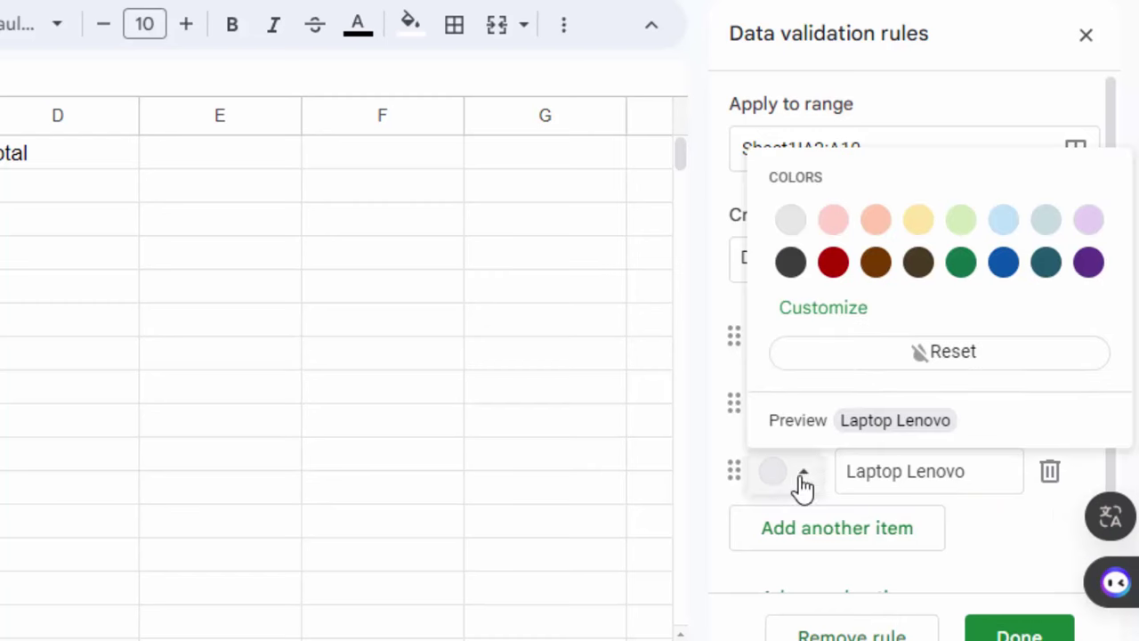
click(790, 261)
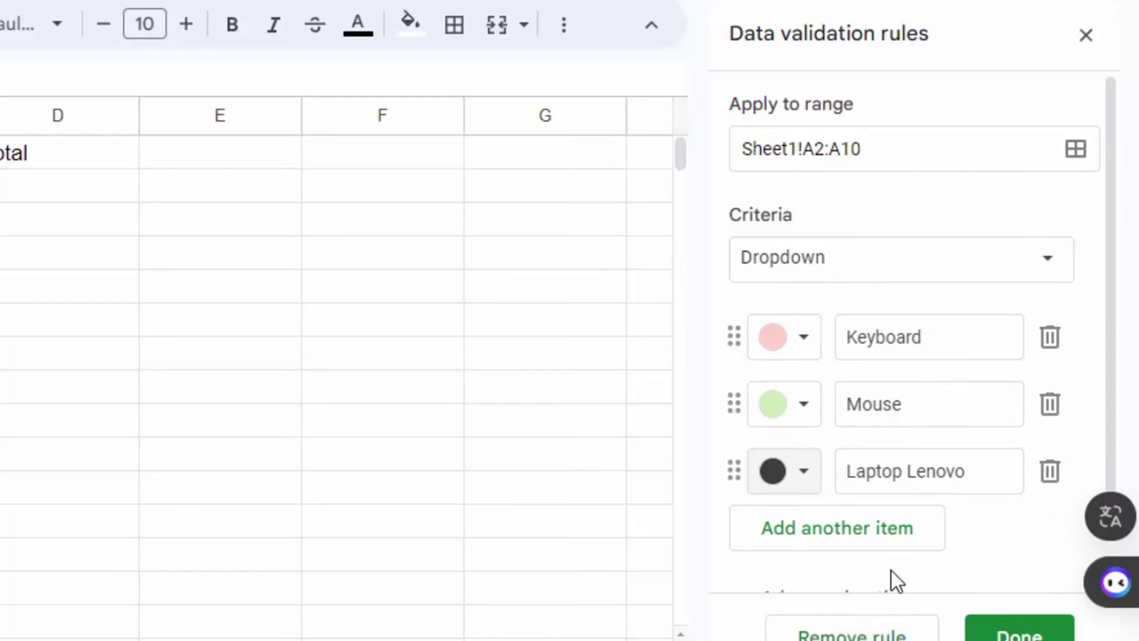
Add a Laptop Dell option and colour it purple after trying a custom light green
click(834, 534)
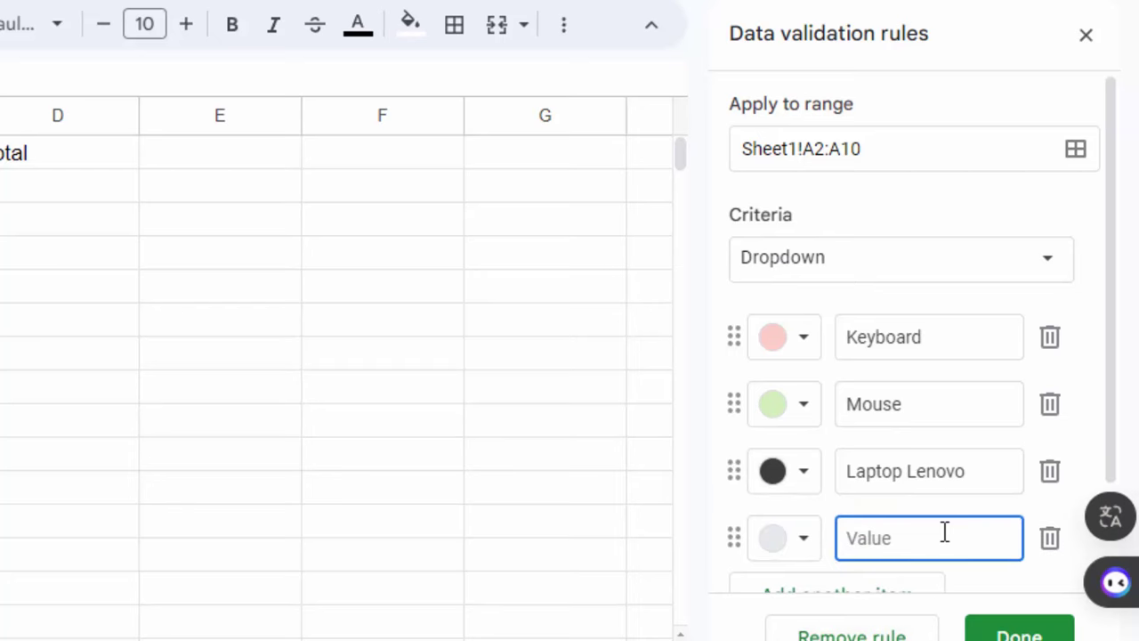
text(Lap)
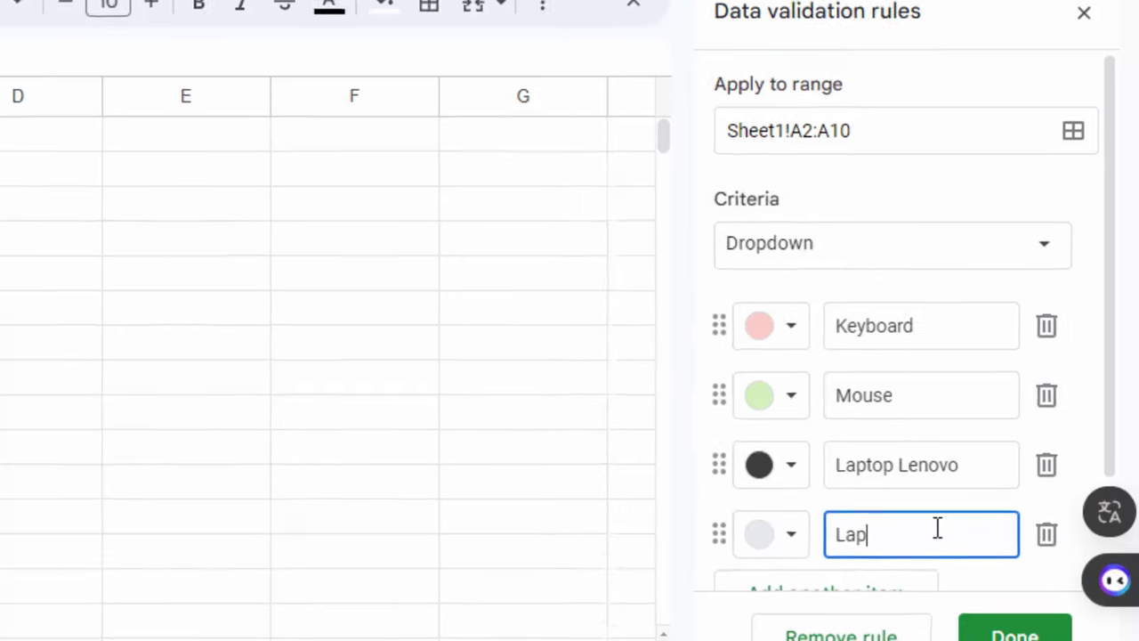
text(t)
text(op )
text(D)
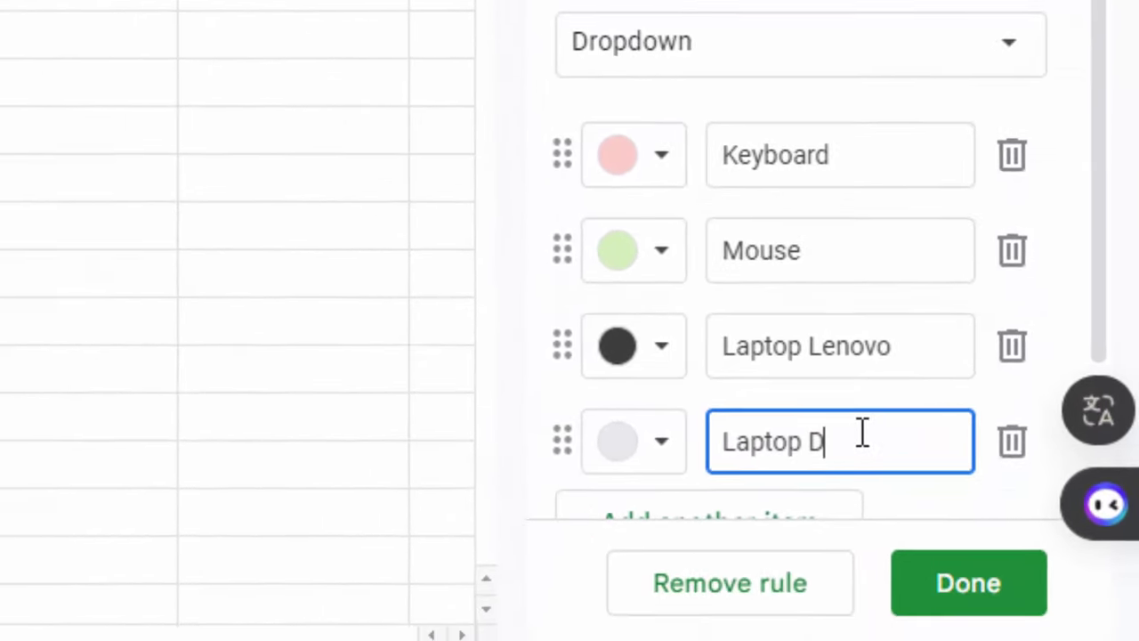
text(ell)
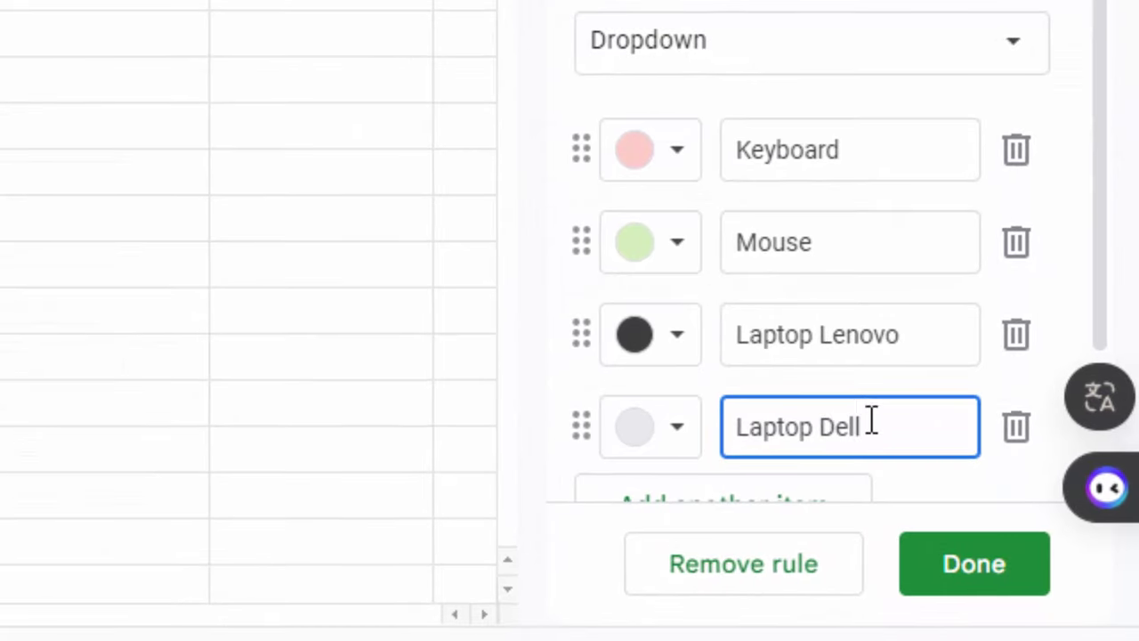
click(681, 432)
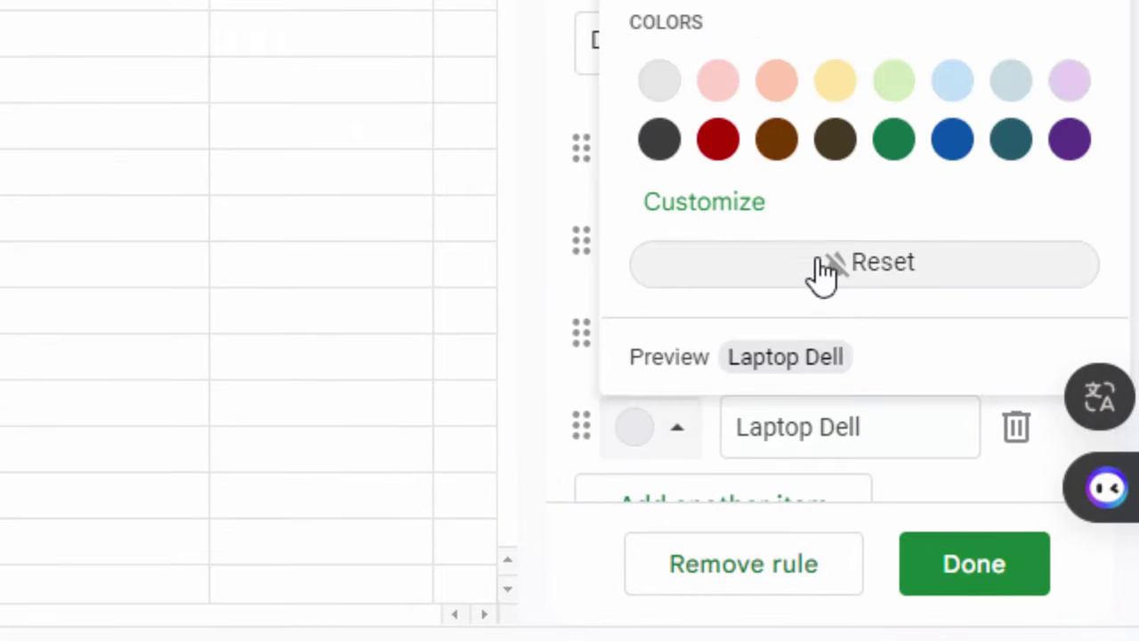
click(681, 212)
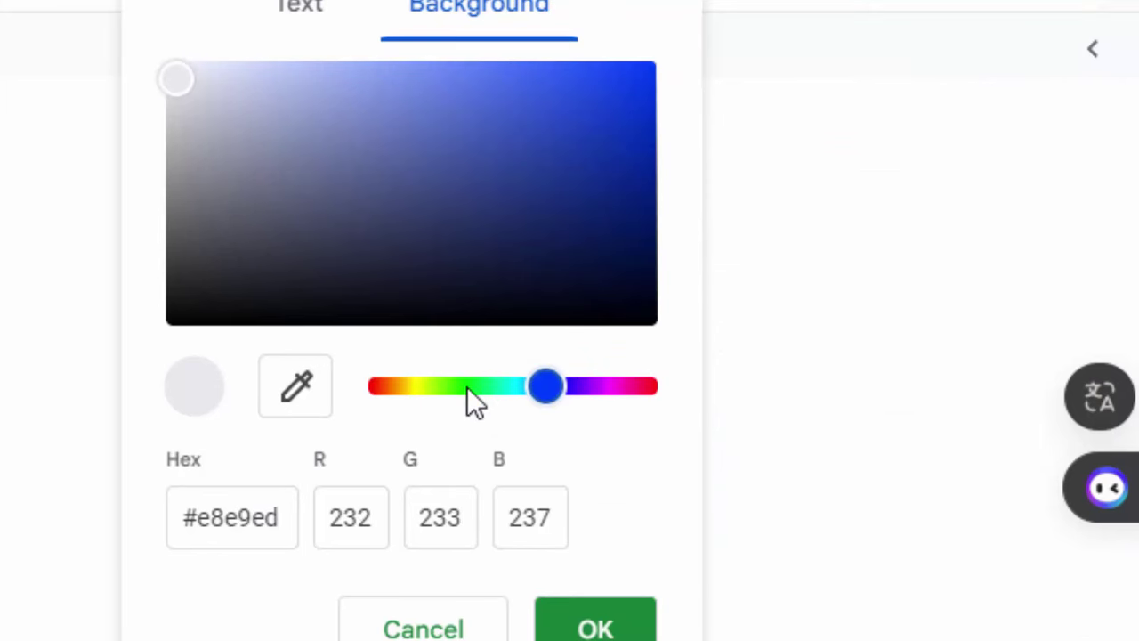
key(Left)
key(Left)
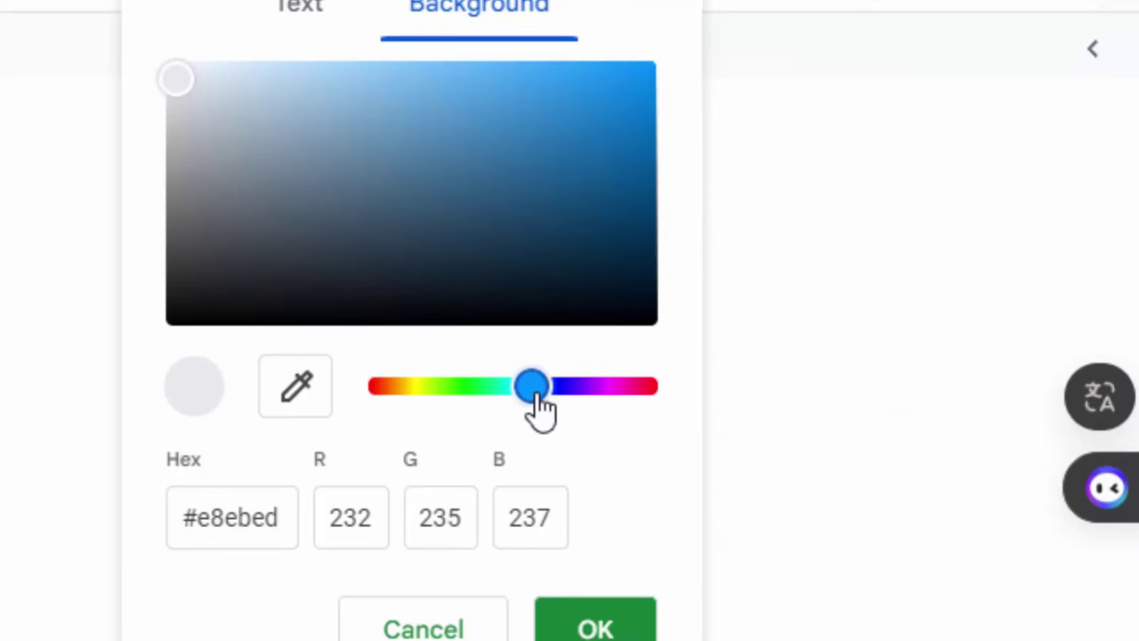
drag(525, 386, 465, 408)
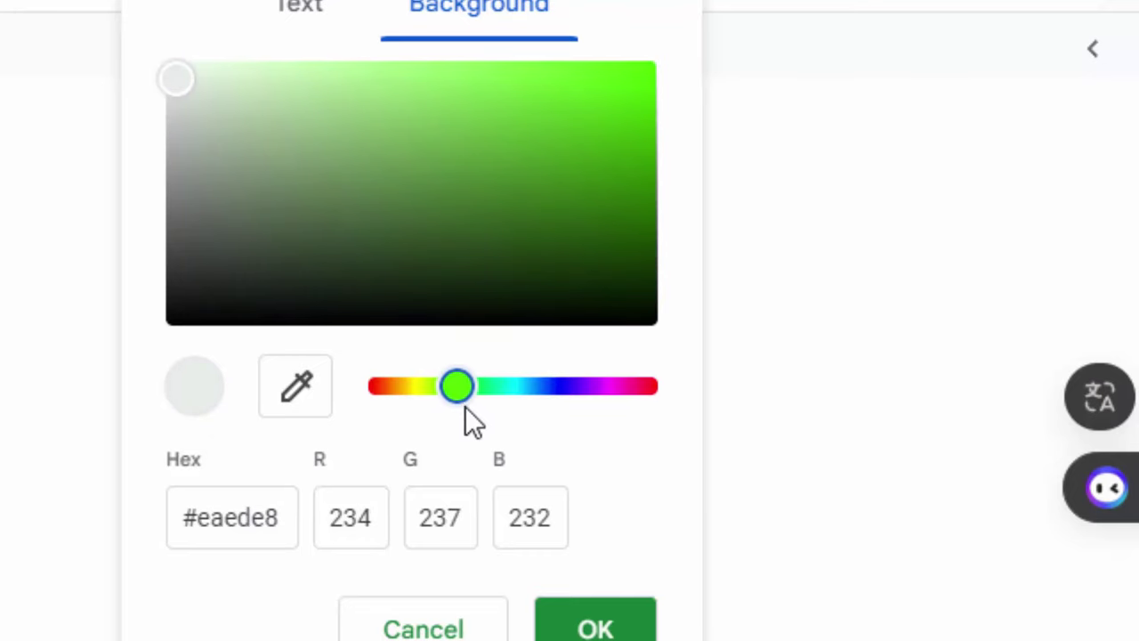
click(447, 76)
click(595, 628)
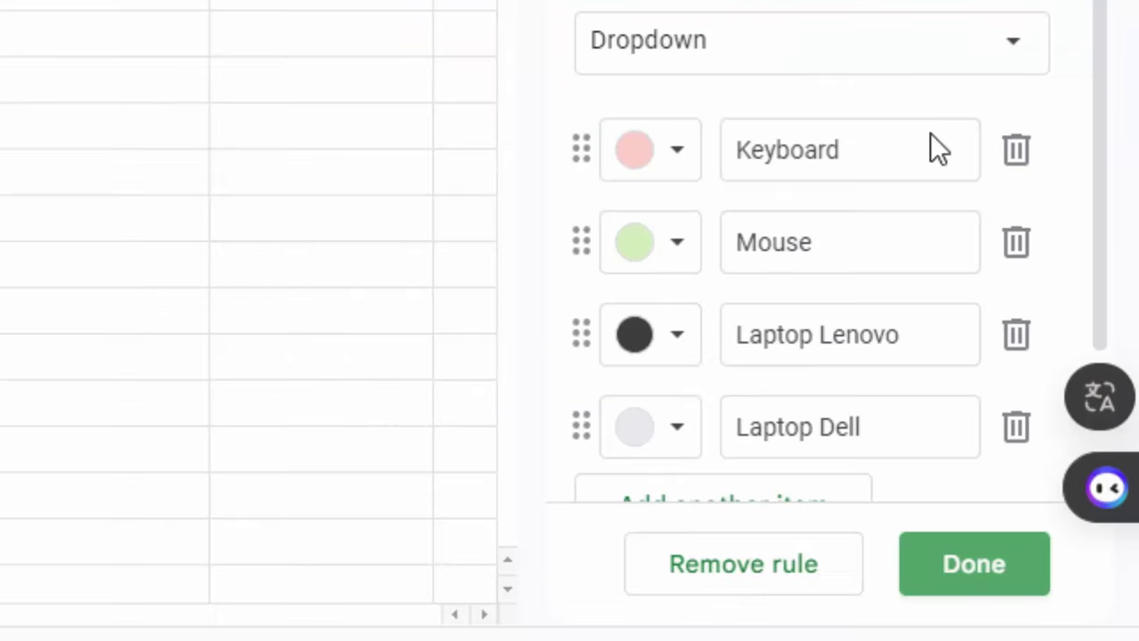
click(693, 438)
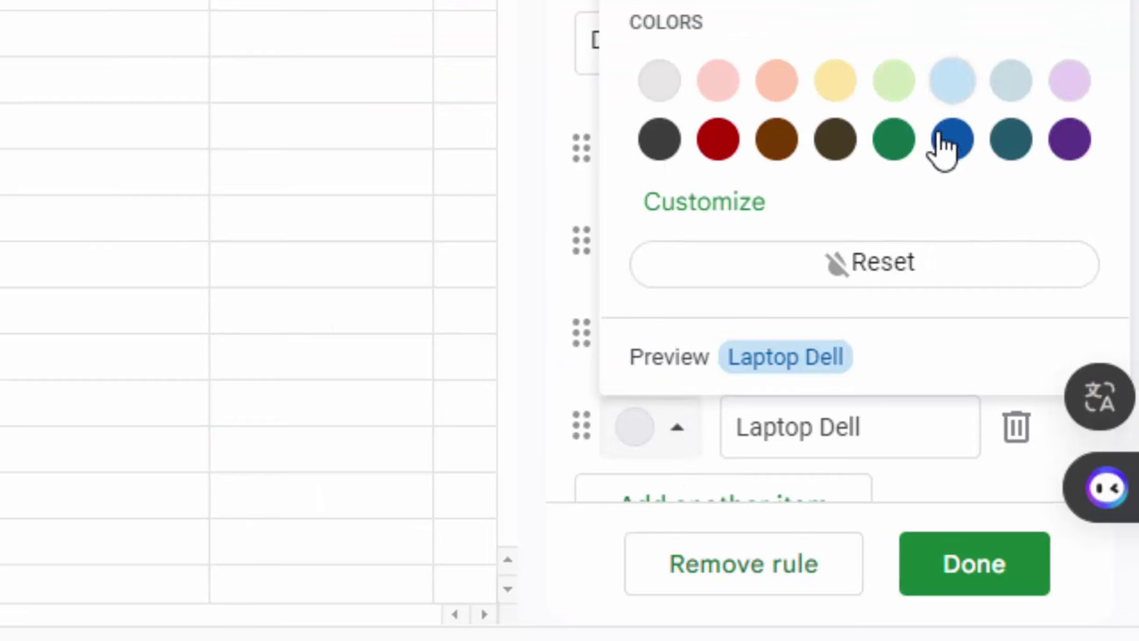
click(878, 83)
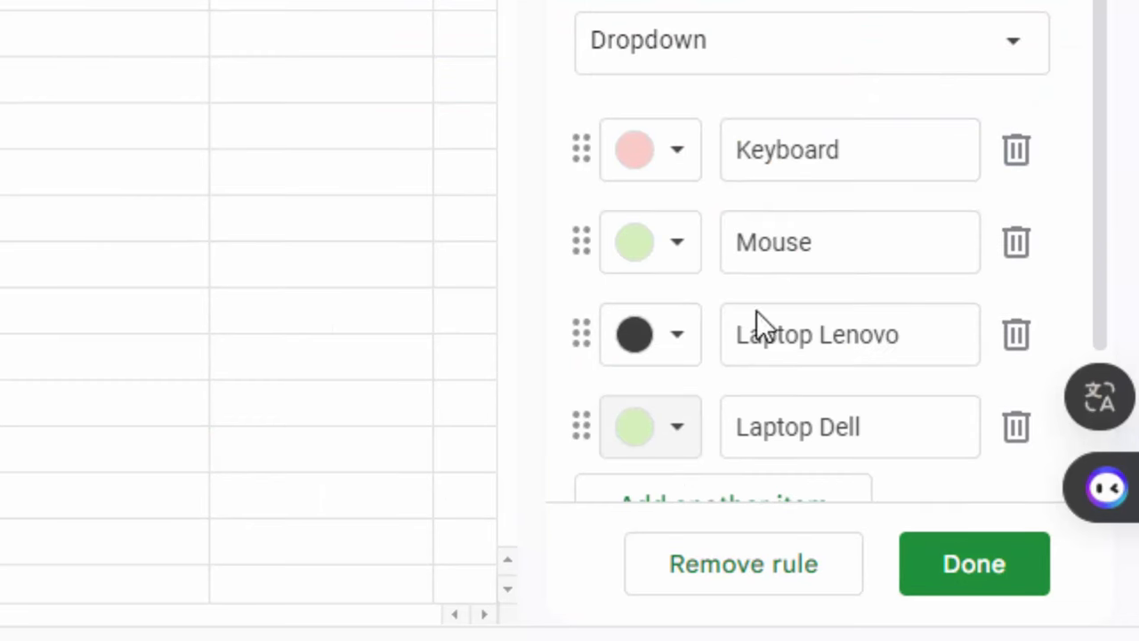
click(663, 429)
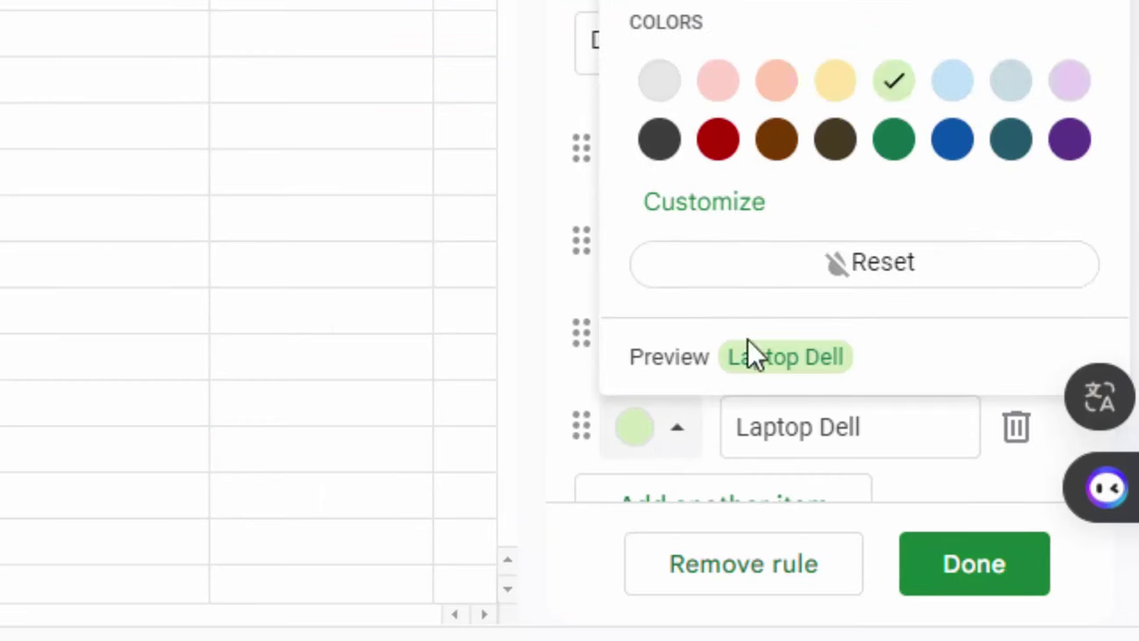
click(1070, 140)
scroll(841, 503, down, 2)
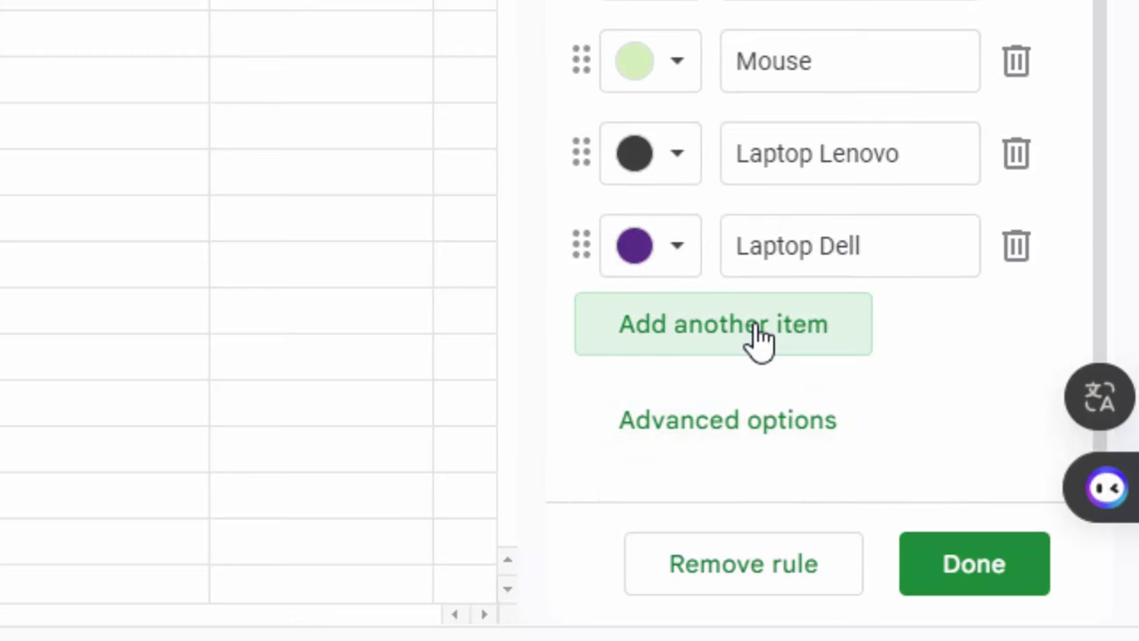
Add a RAM option in lavender and an SSD option in pale yellow
click(759, 338)
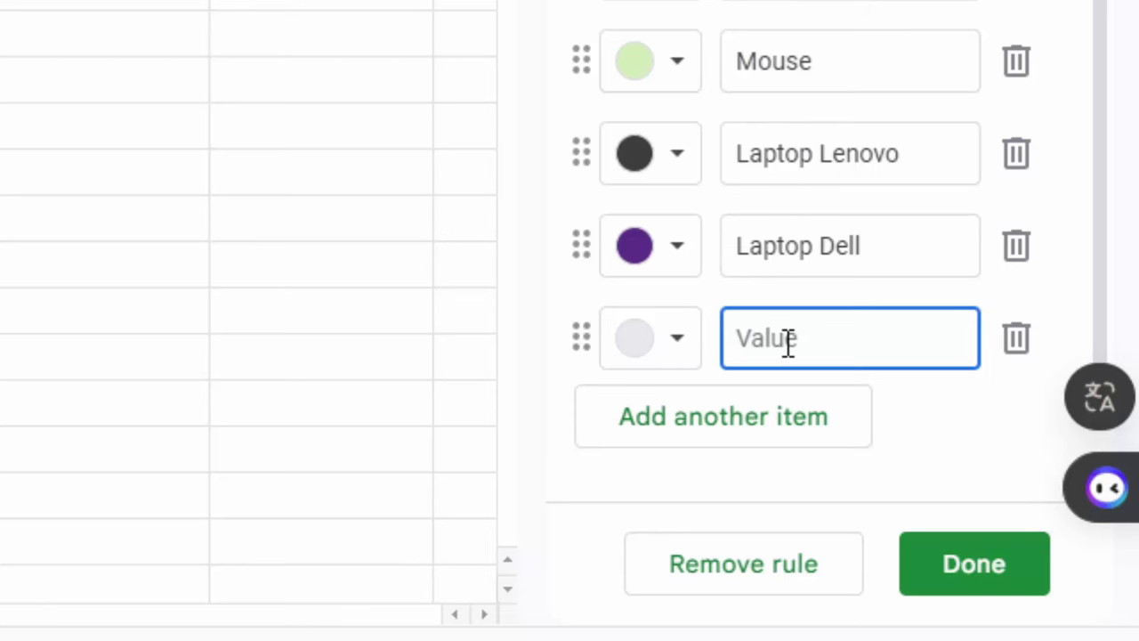
text(R)
text(AM)
key(Tab)
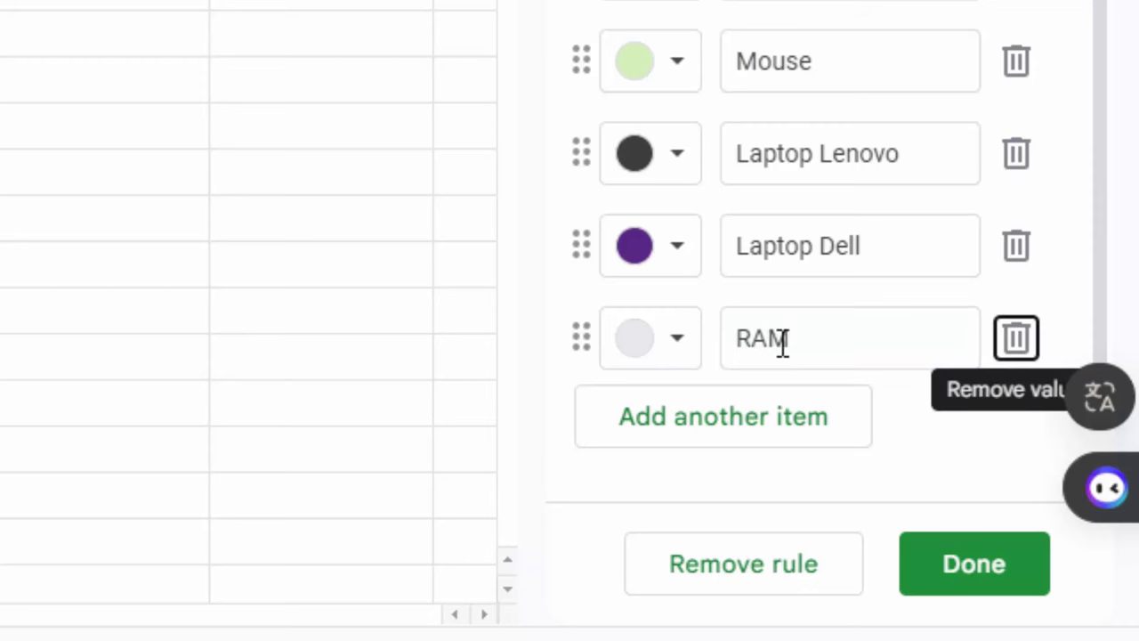
click(675, 347)
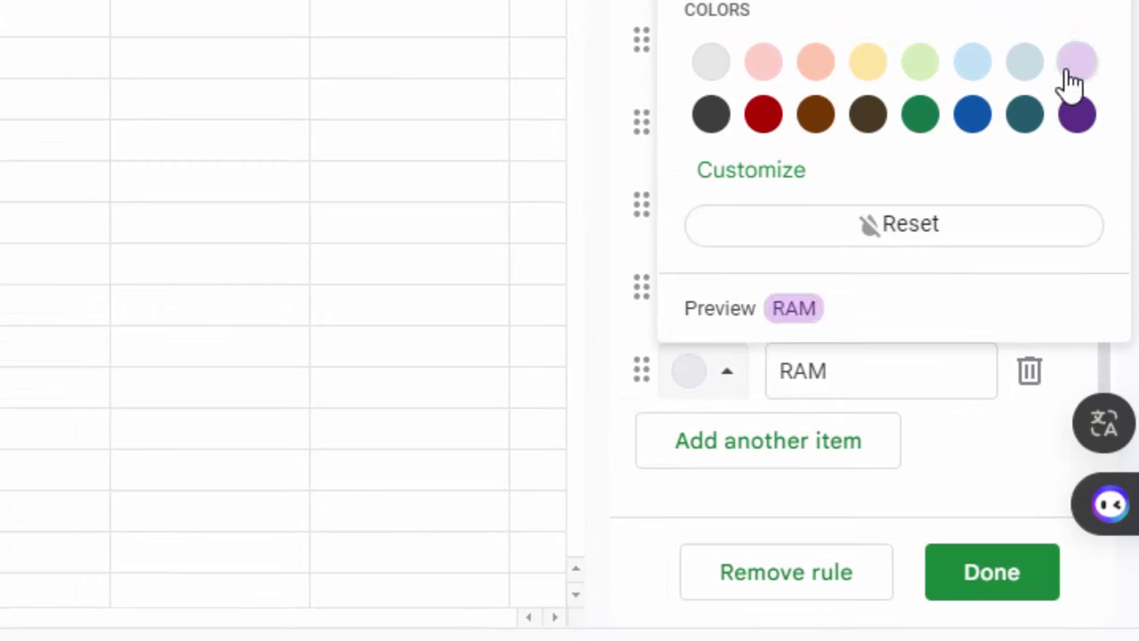
click(1072, 82)
click(774, 440)
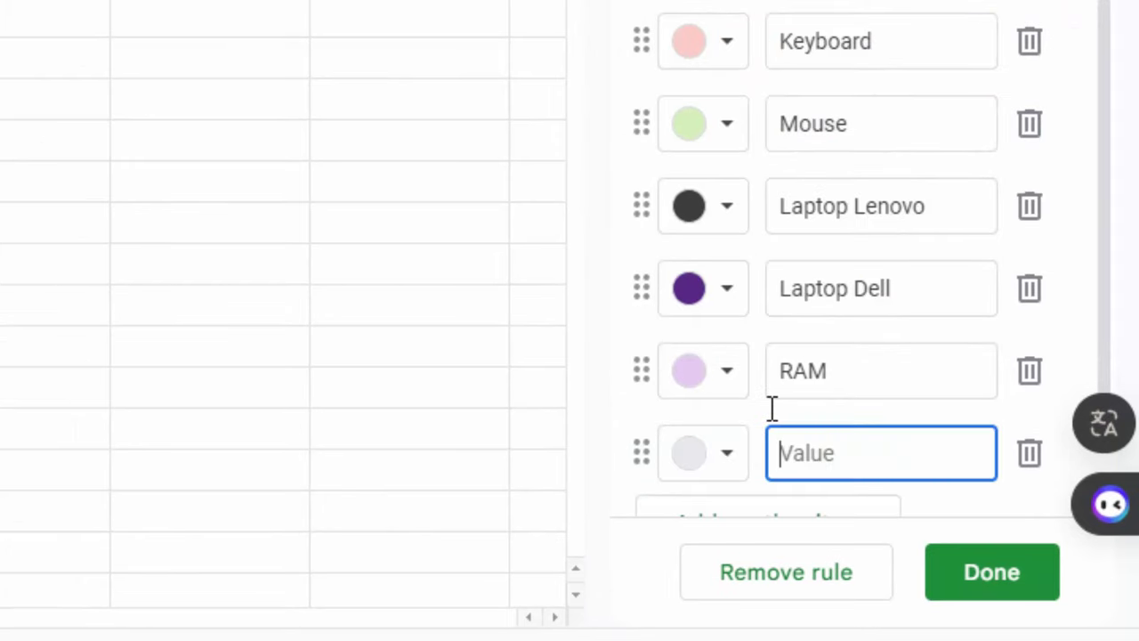
click(725, 455)
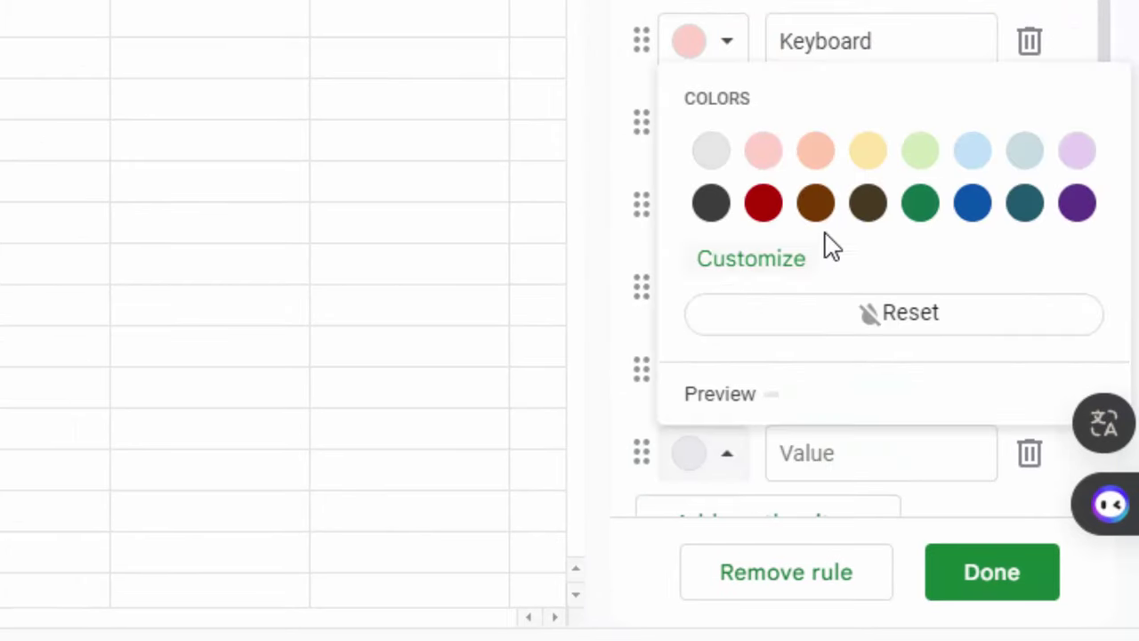
click(868, 156)
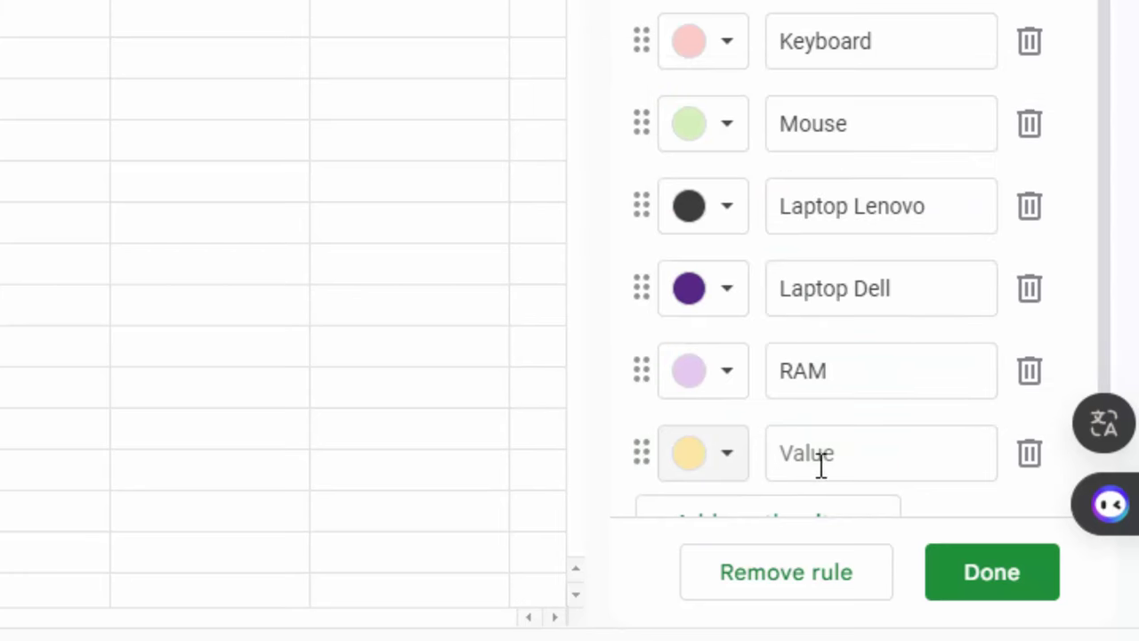
click(833, 454)
text(SSD)
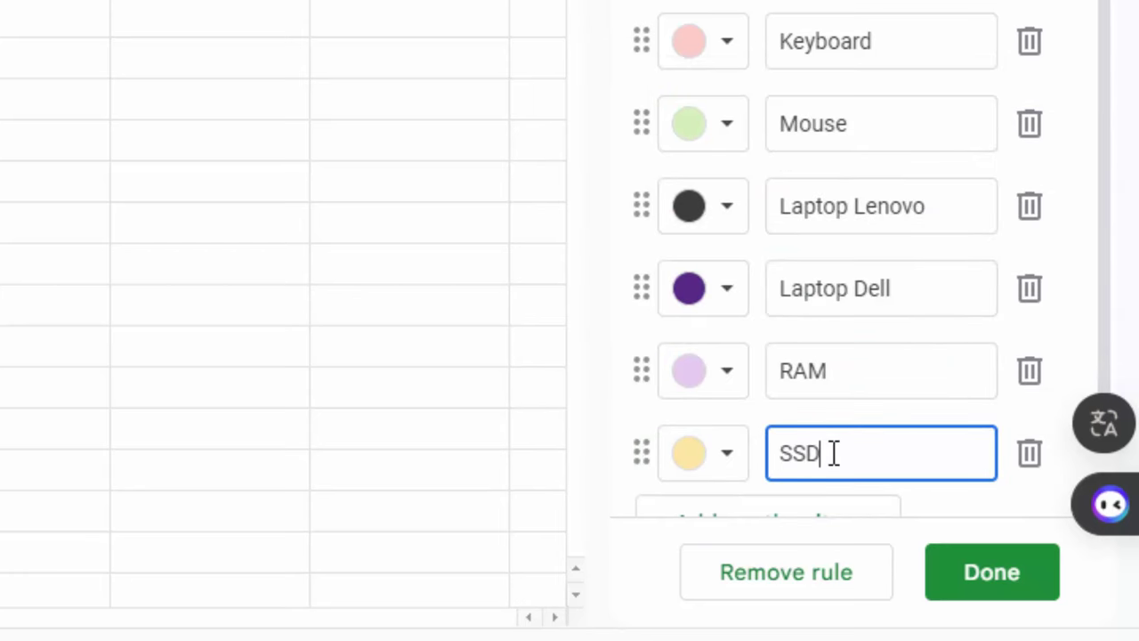
scroll(832, 450, down, 2)
Add an HDD option coloured red
click(771, 382)
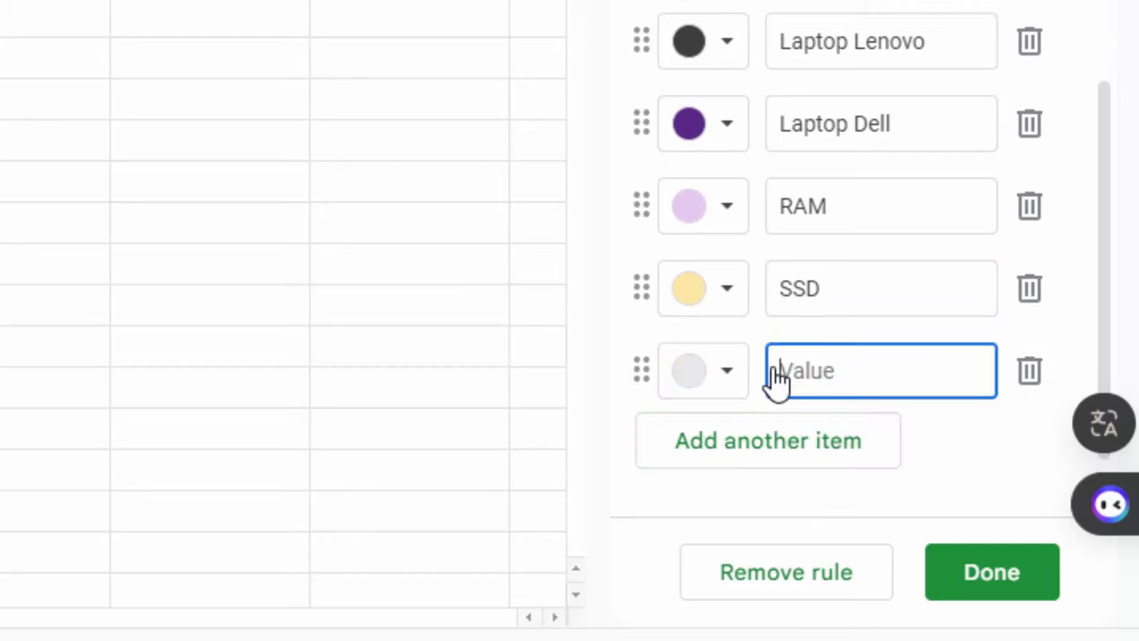
click(727, 374)
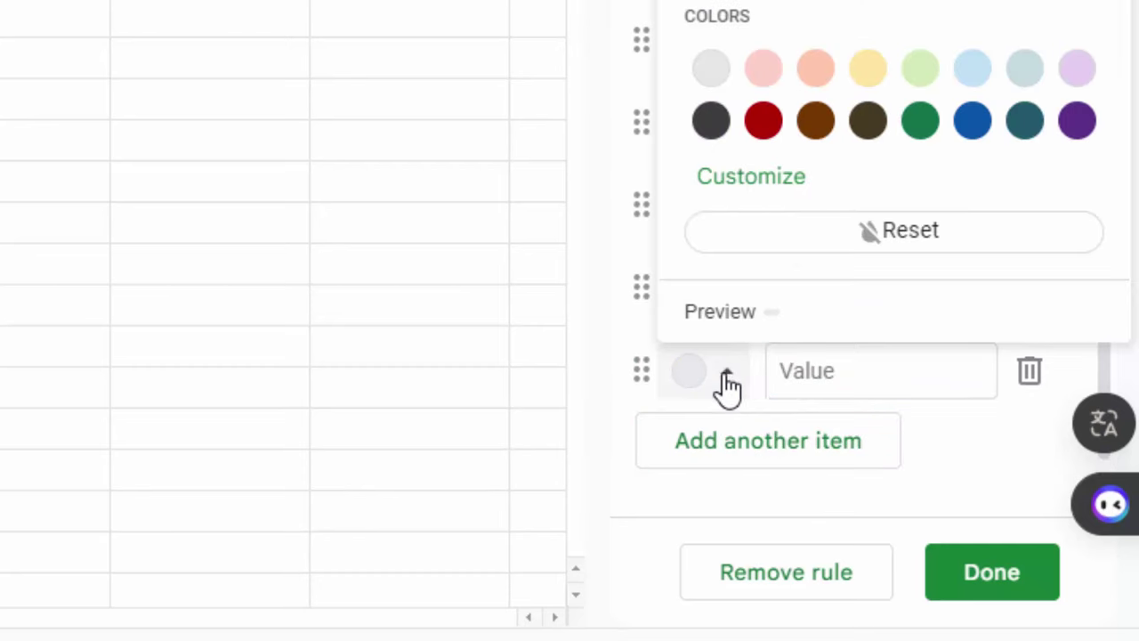
click(765, 122)
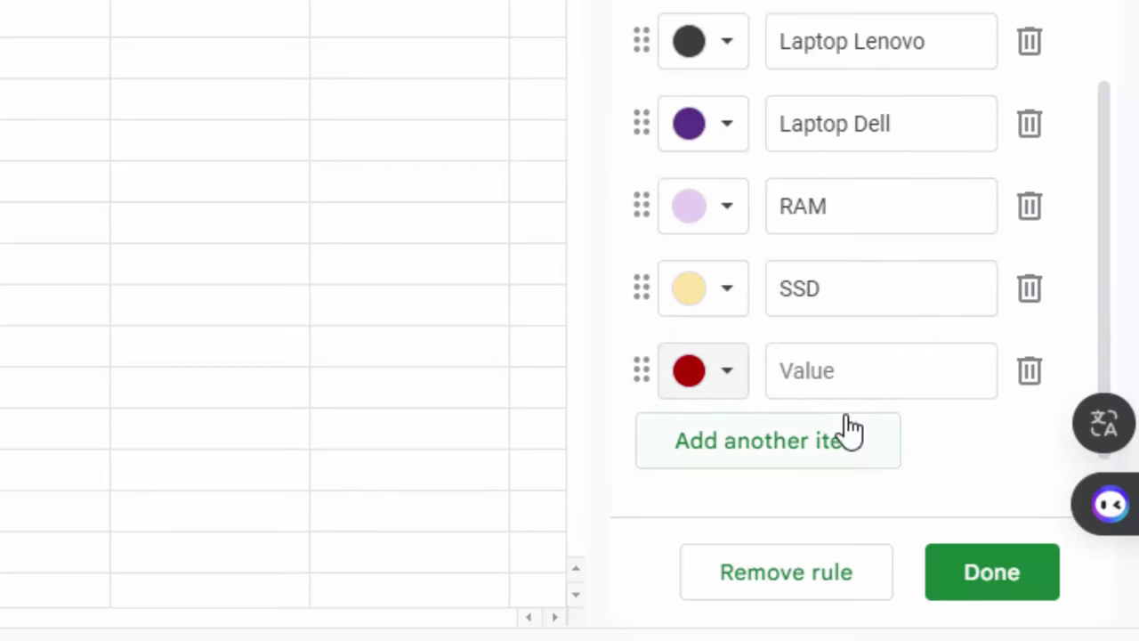
click(837, 372)
text(HDD)
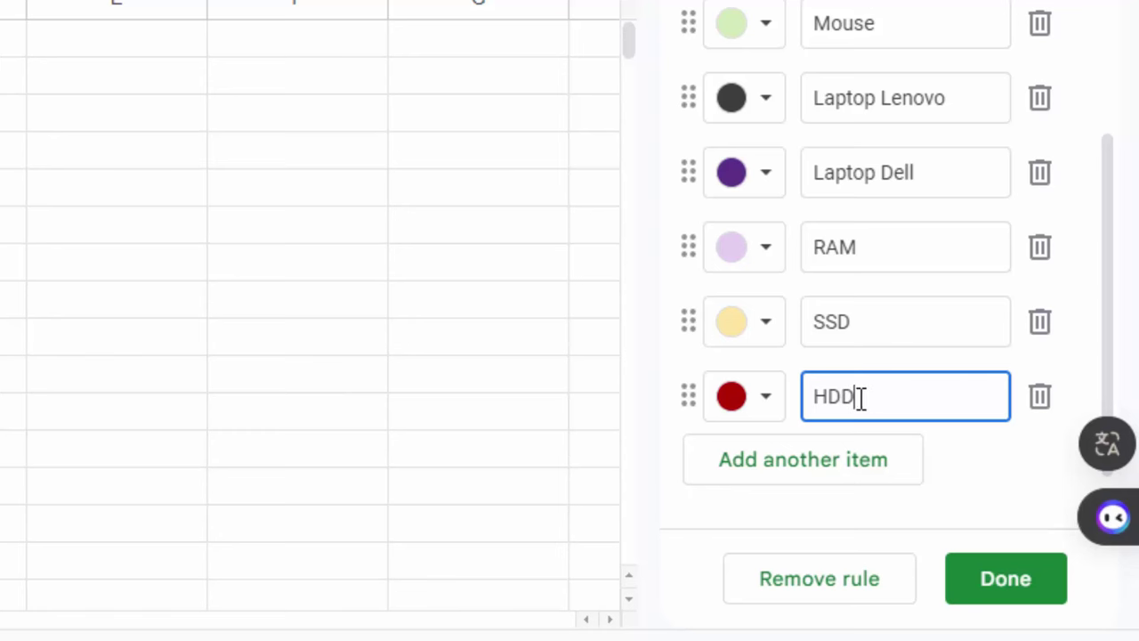
drag(860, 397, 796, 400)
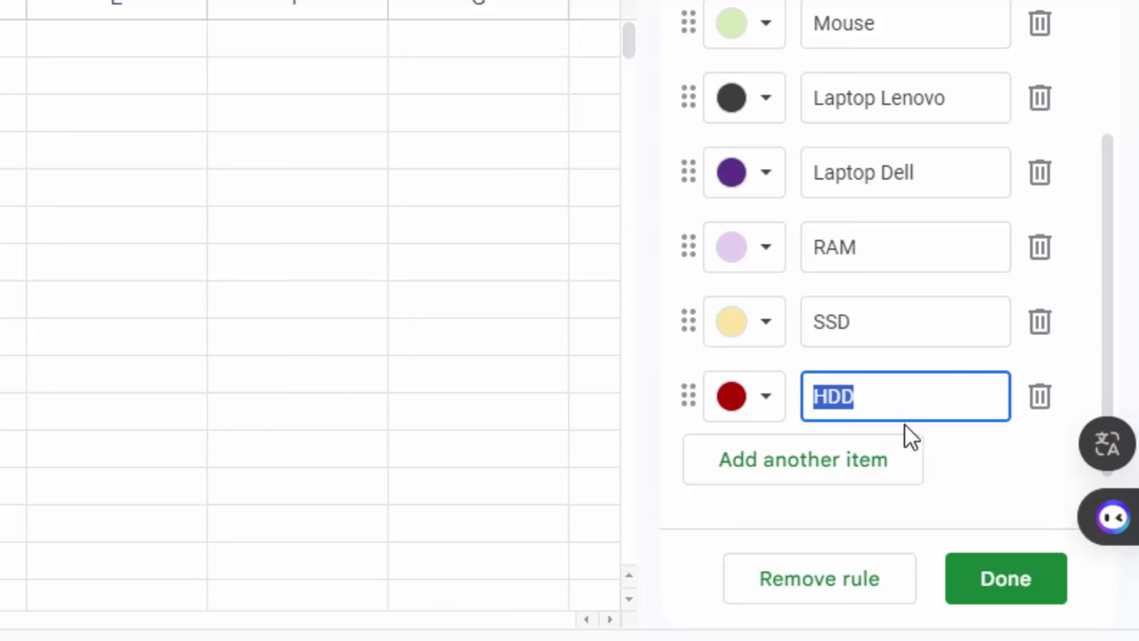
Save the dropdown rule, then pick Keyboard, Mouse, Laptop Lenovo and Laptop Dell for A2–A5
click(988, 577)
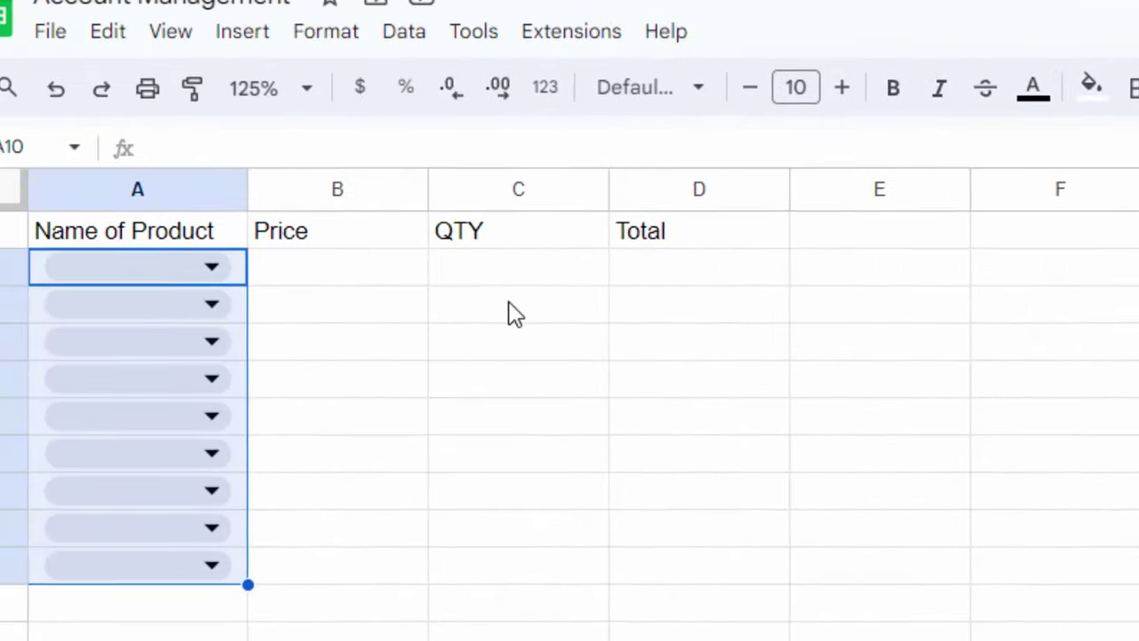
click(210, 269)
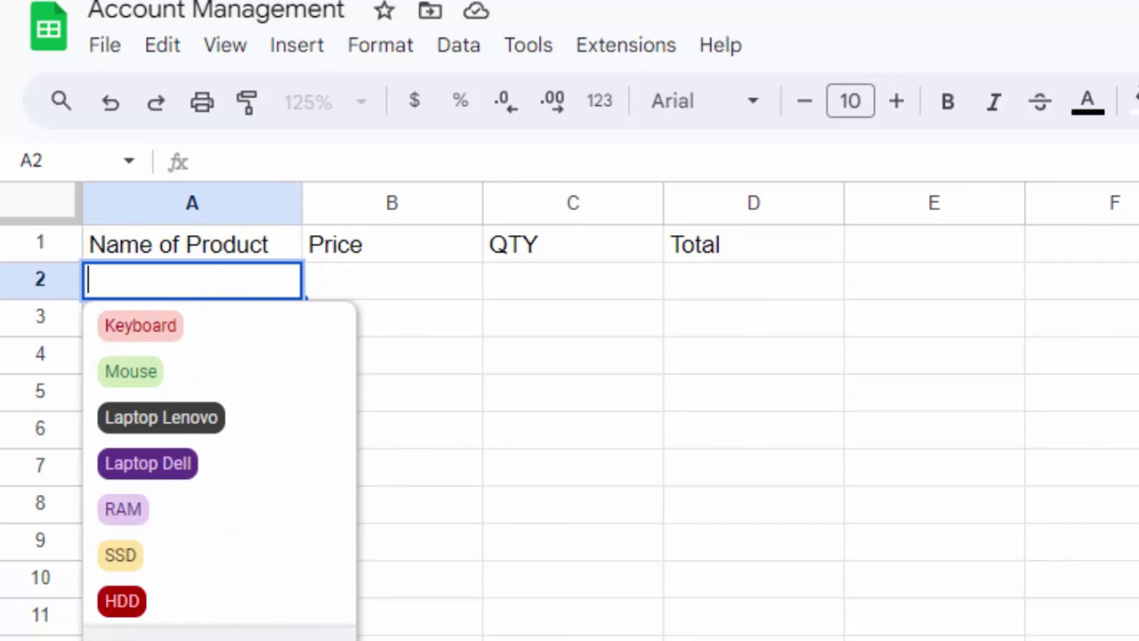
click(463, 592)
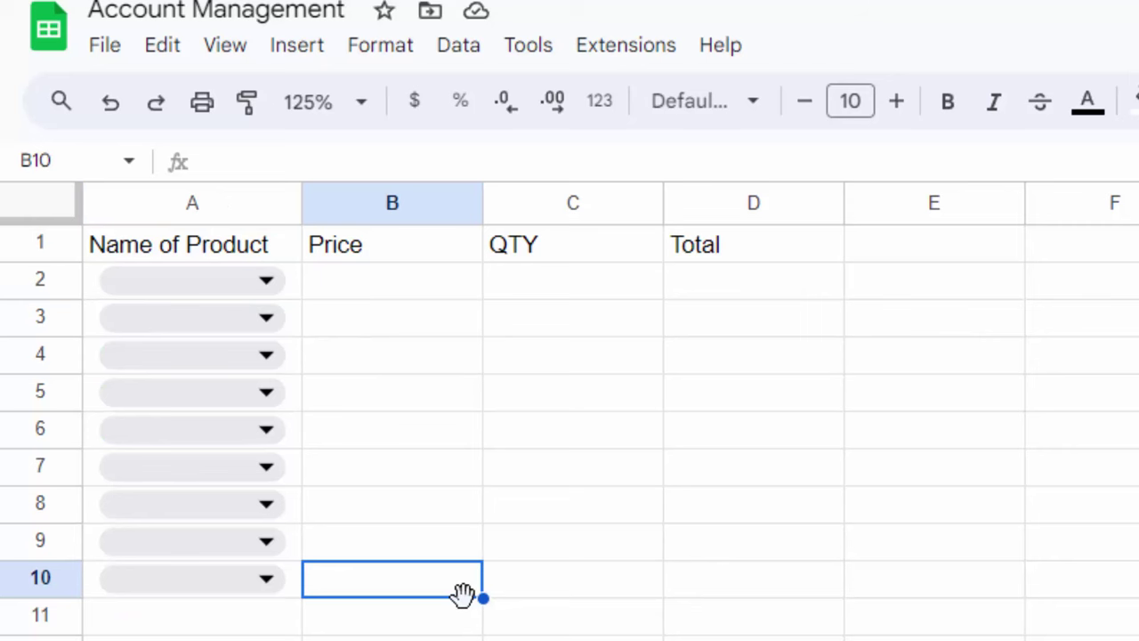
click(264, 281)
click(214, 332)
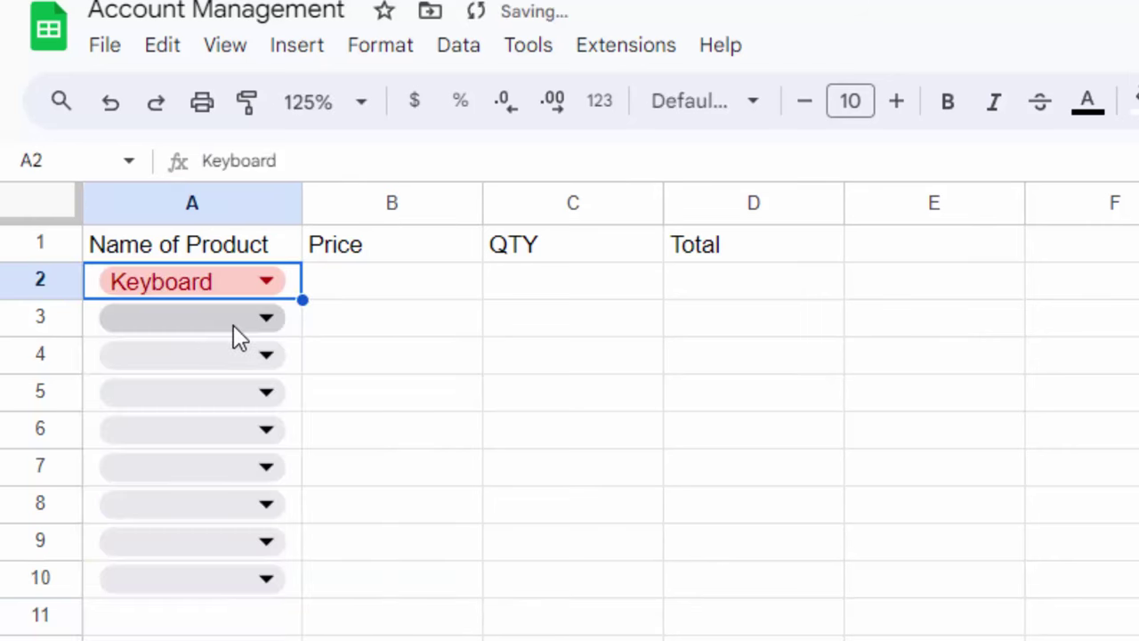
click(260, 322)
click(201, 415)
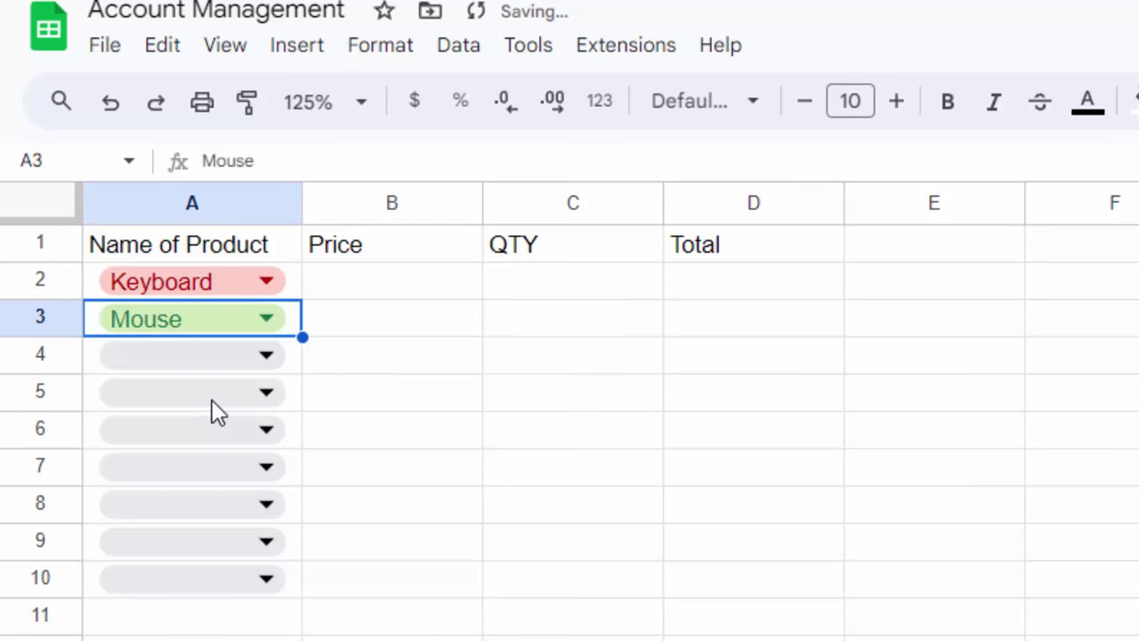
click(267, 364)
click(130, 497)
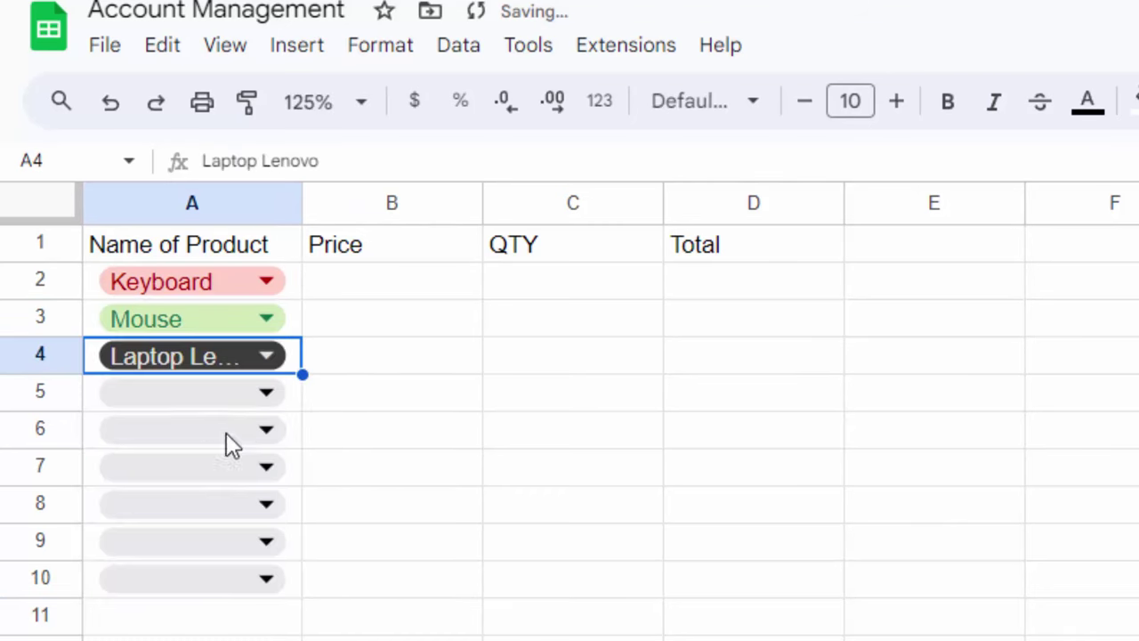
click(266, 393)
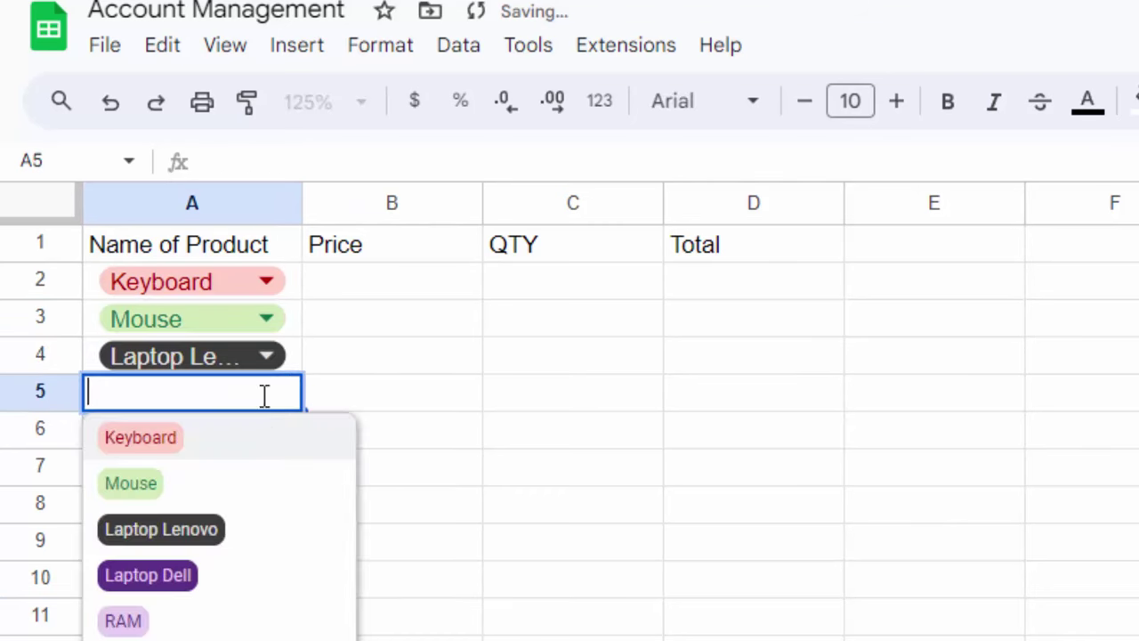
click(189, 572)
Pick RAM, SSD, HDD, Laptop Dell and Keyboard from the dropdowns in A6–A10
click(266, 424)
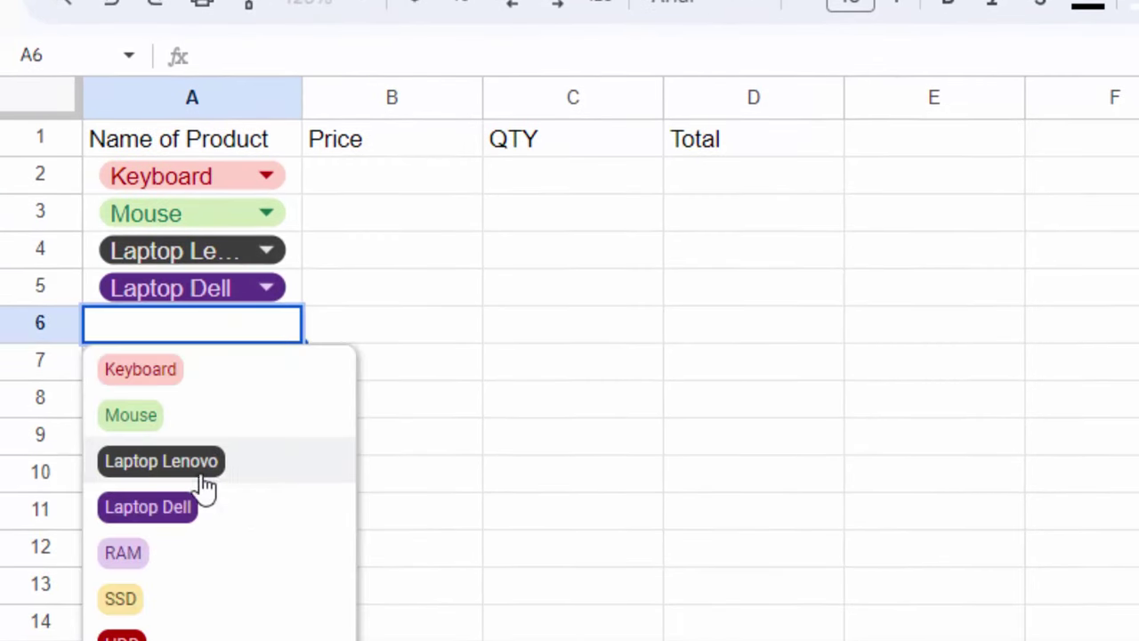
click(155, 565)
click(264, 362)
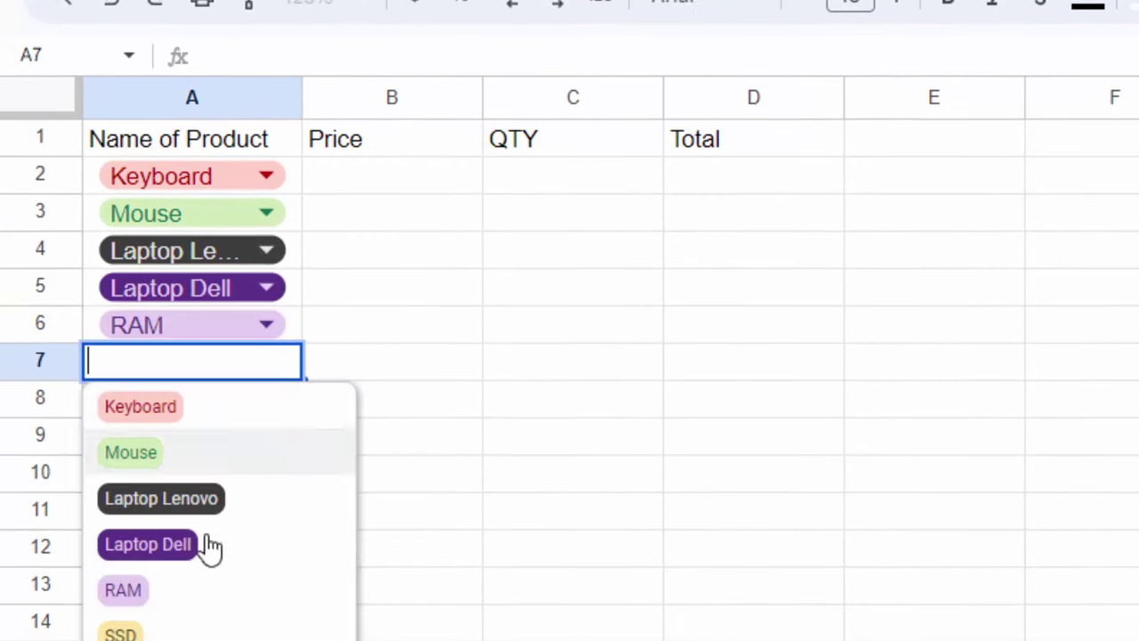
click(188, 633)
click(266, 398)
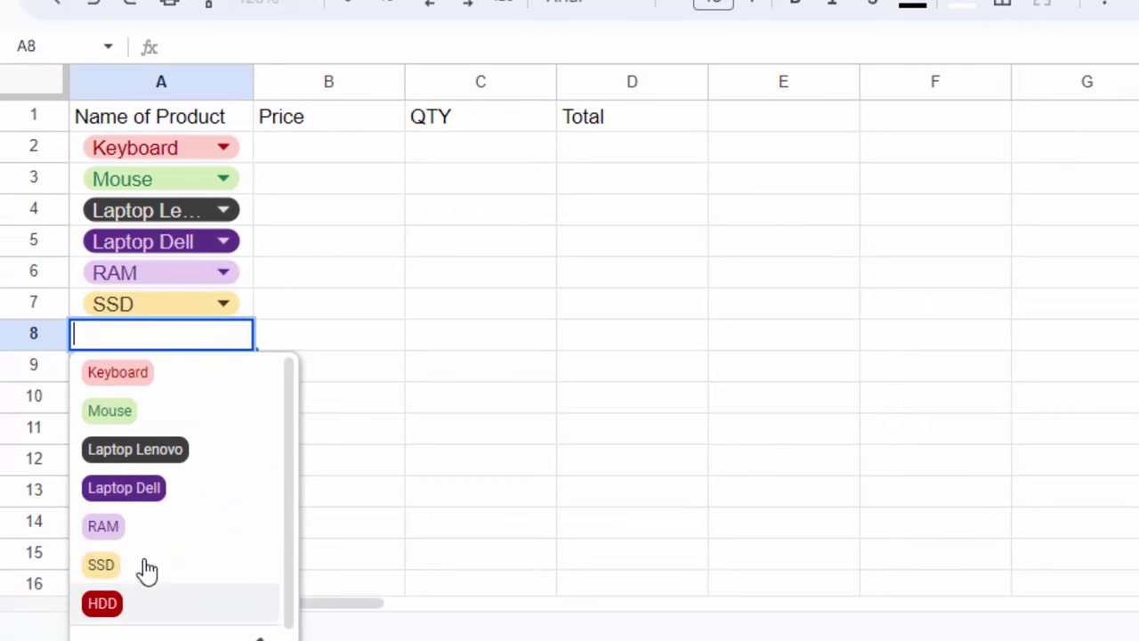
click(126, 612)
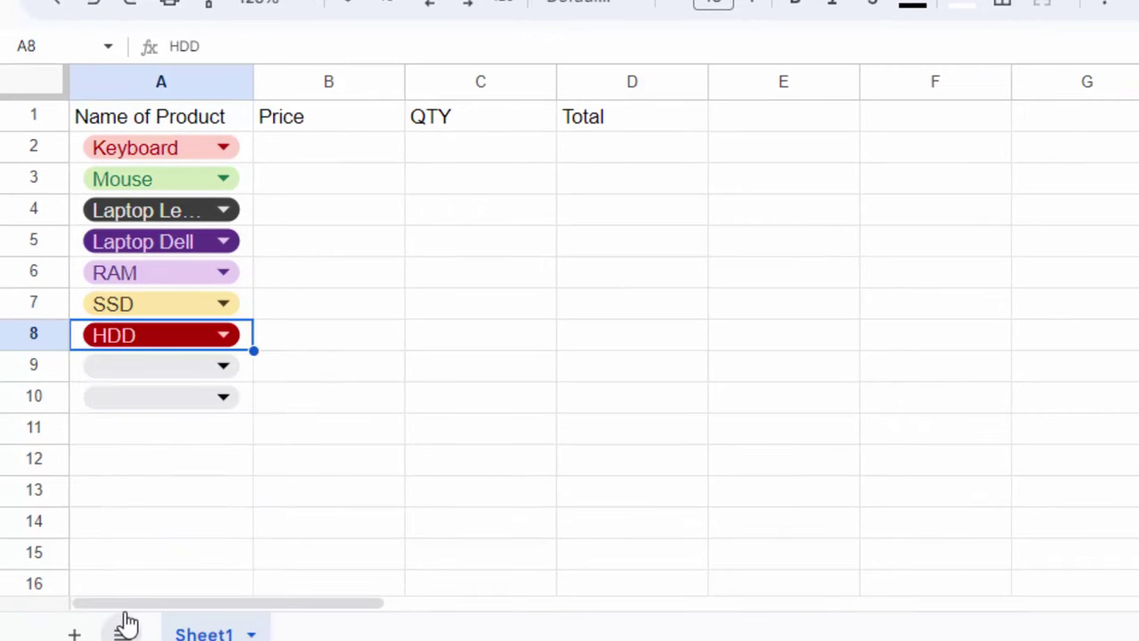
click(230, 367)
scroll(286, 527, down, 2)
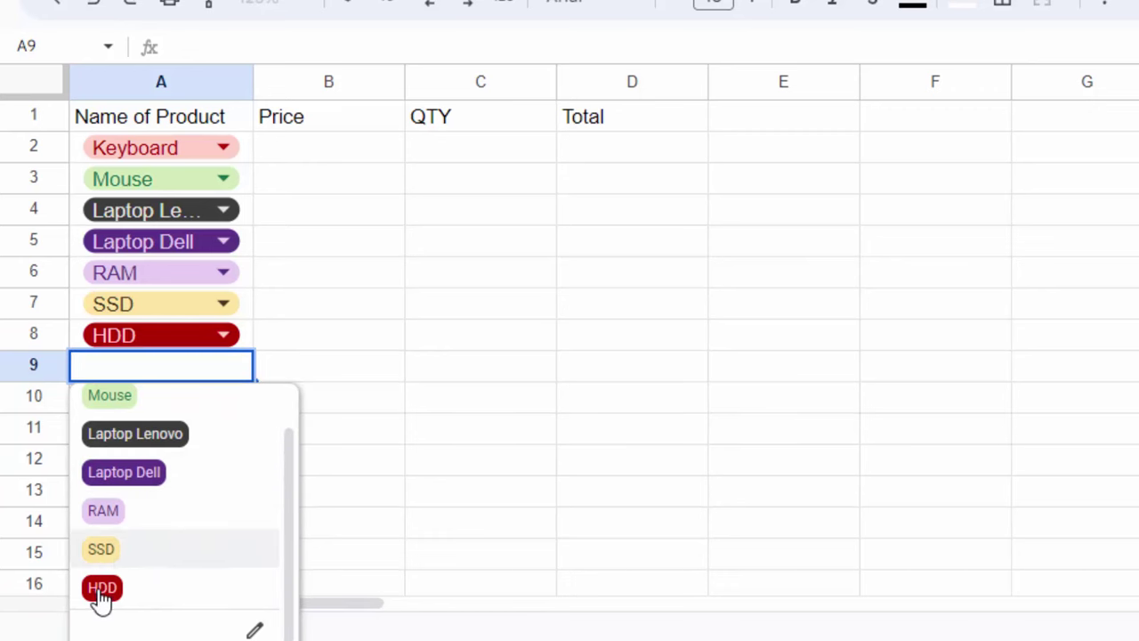
click(138, 480)
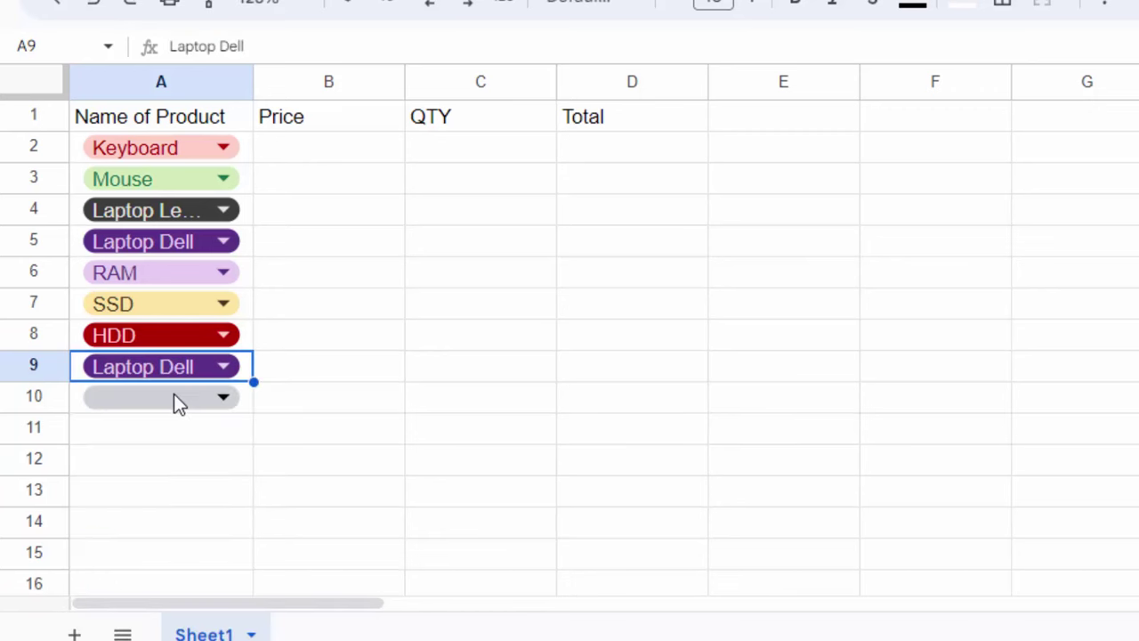
click(180, 400)
click(141, 442)
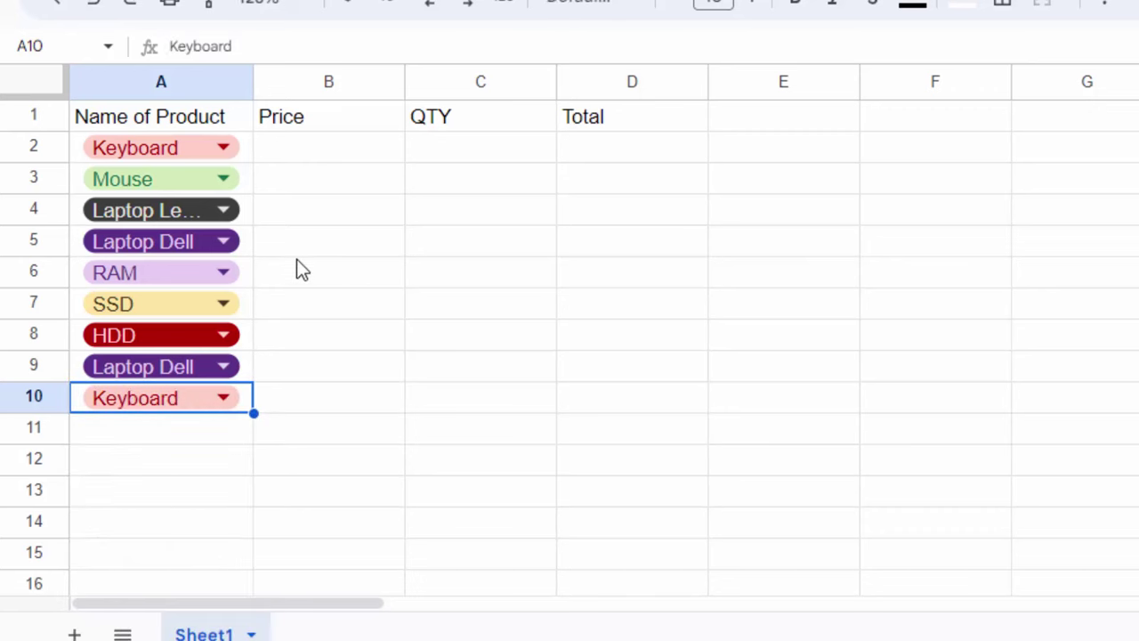
click(336, 149)
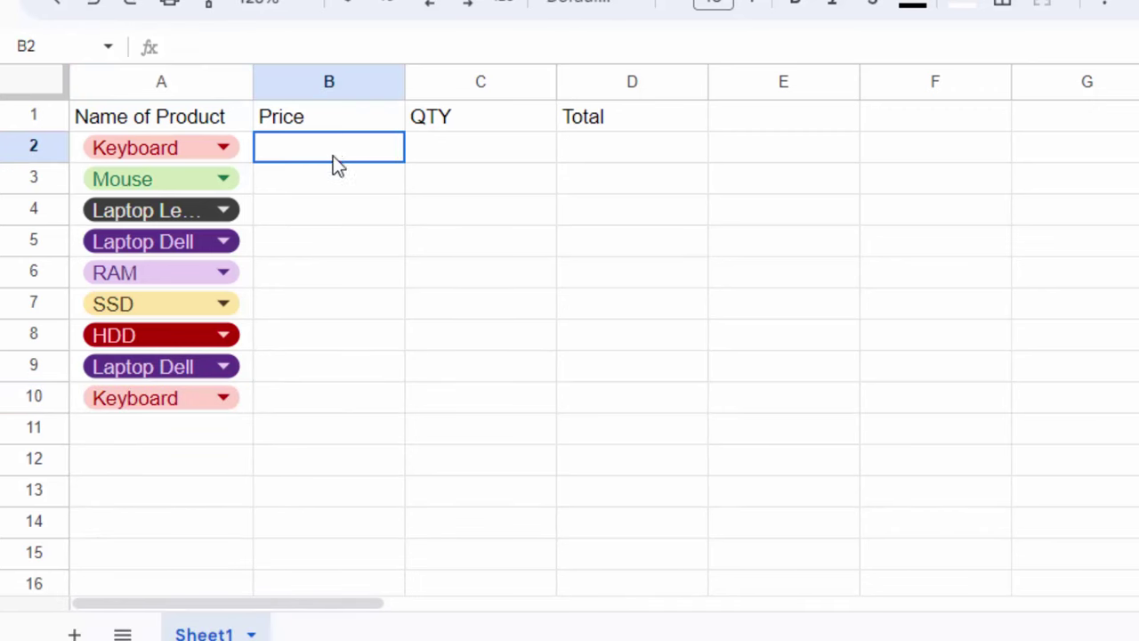
Enter 200 in B2 as the Keyboard price
drag(335, 165, 337, 238)
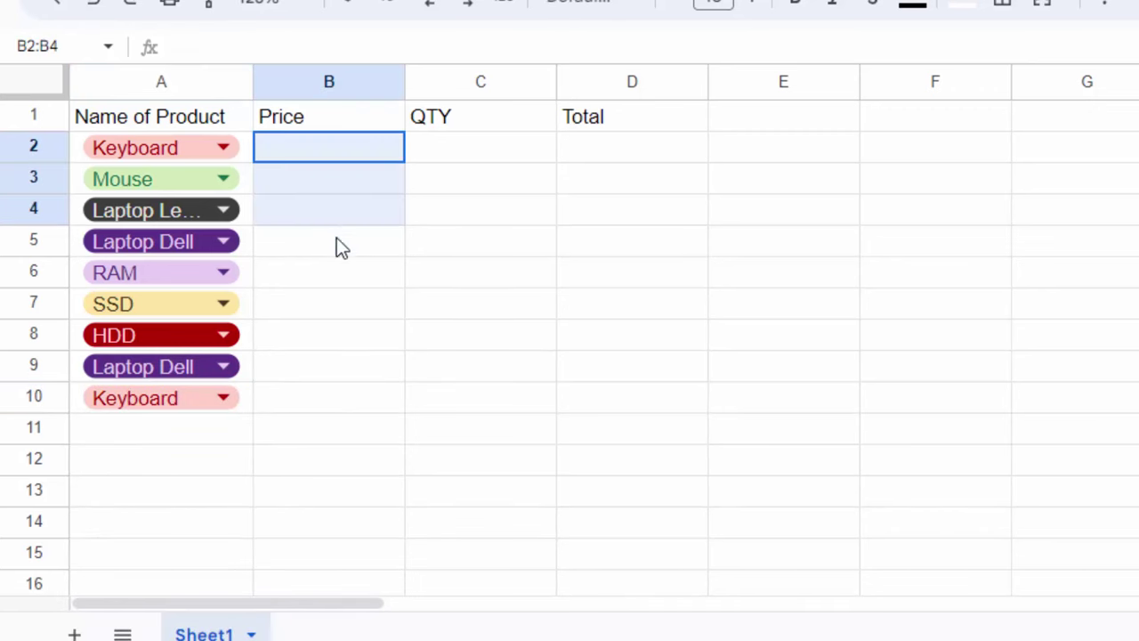
click(353, 153)
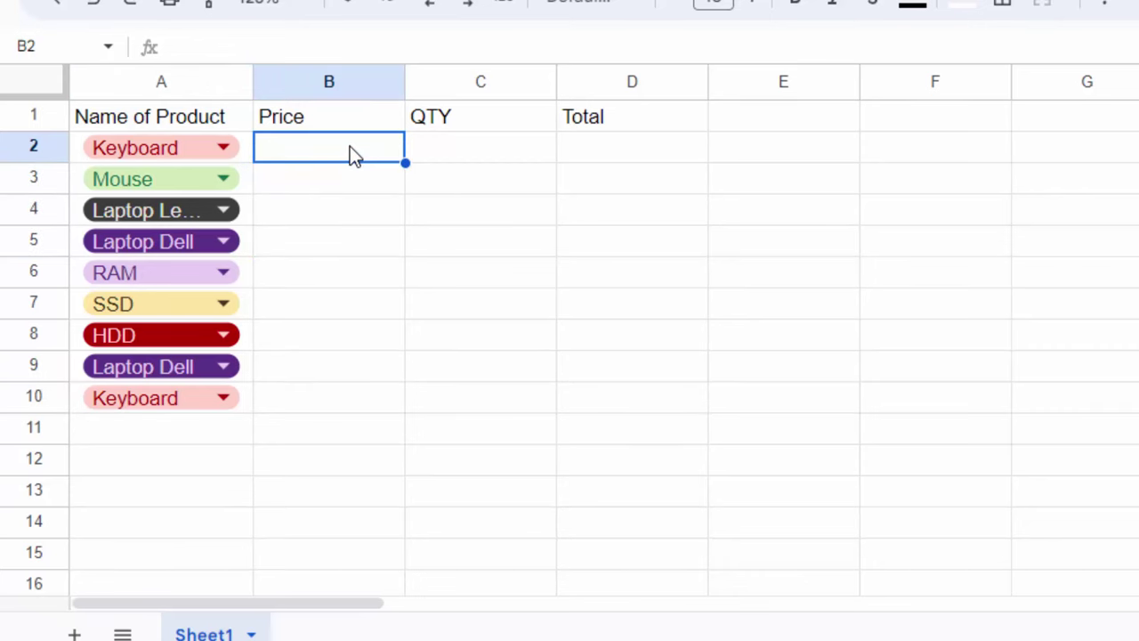
text(200)
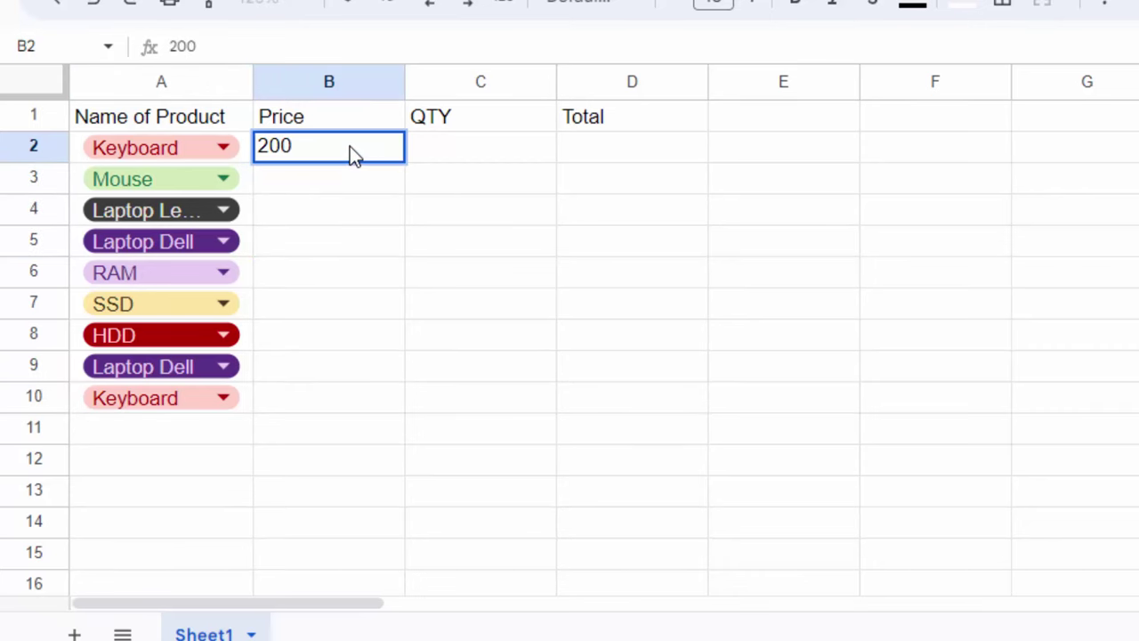
key(Return)
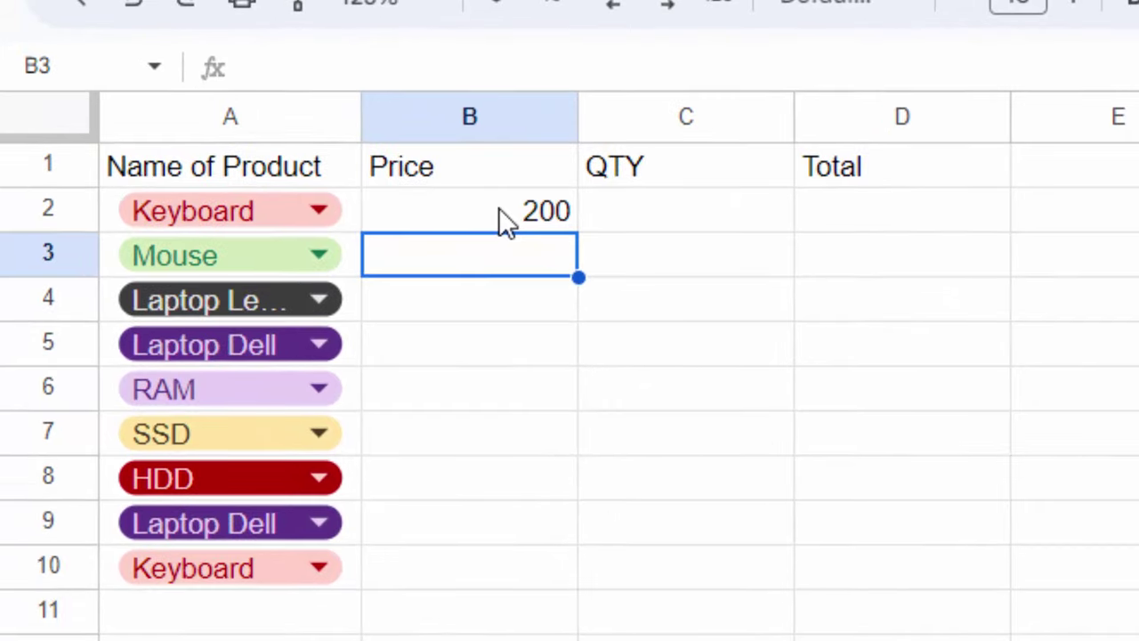
Inspect the 200 in B2 and the Price header in edit mode, leaving both unchanged
click(500, 212)
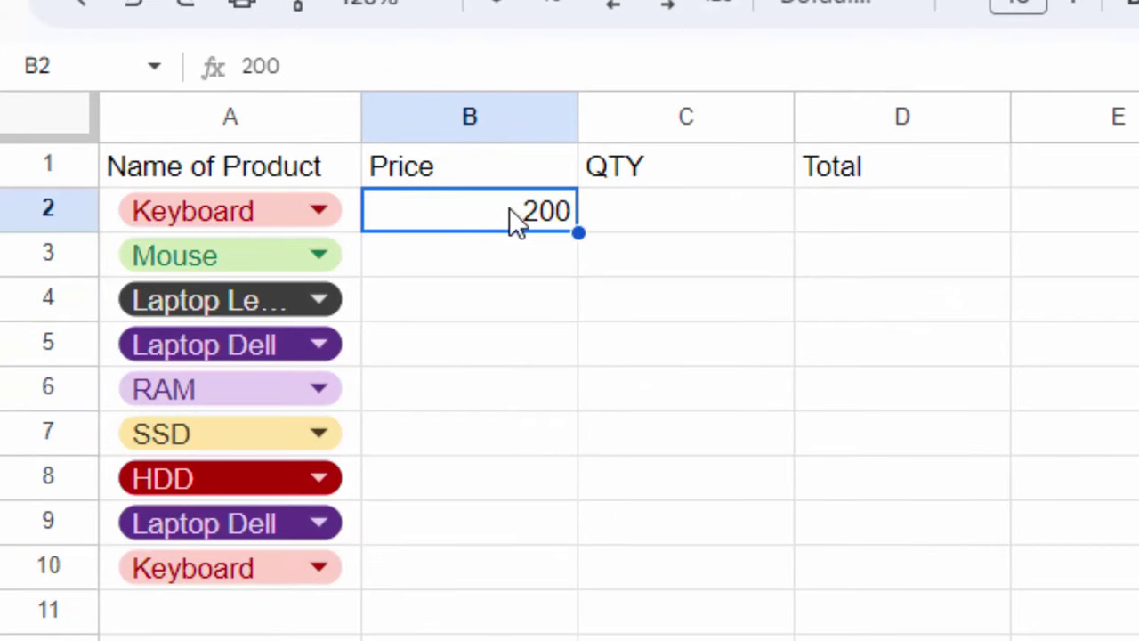
double_click(520, 213)
click(523, 209)
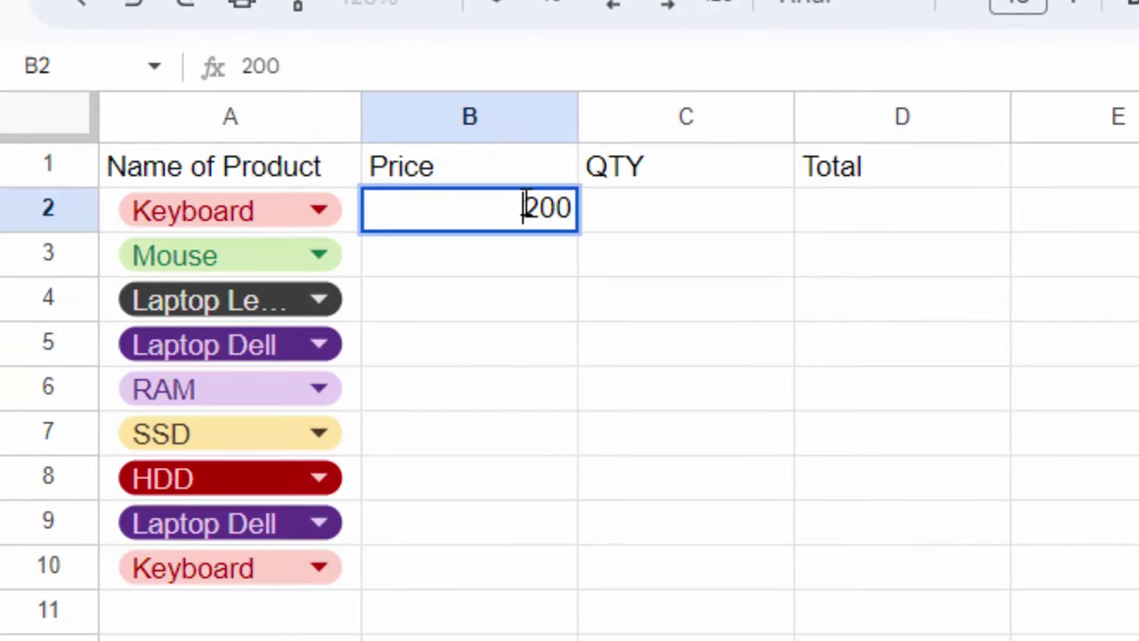
drag(524, 208, 592, 217)
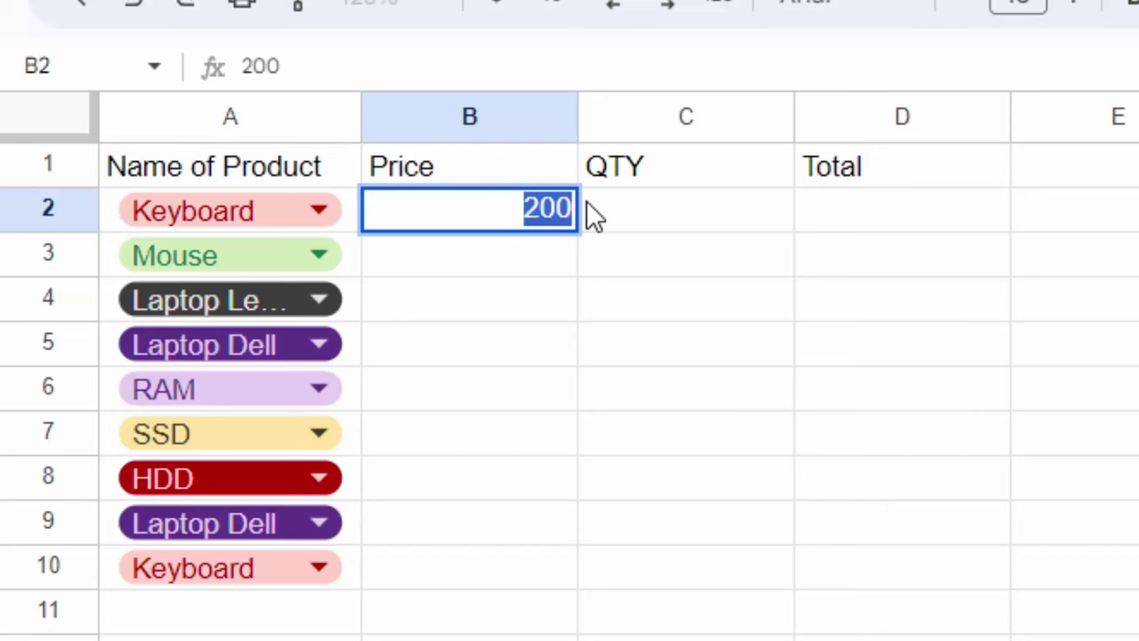
click(457, 311)
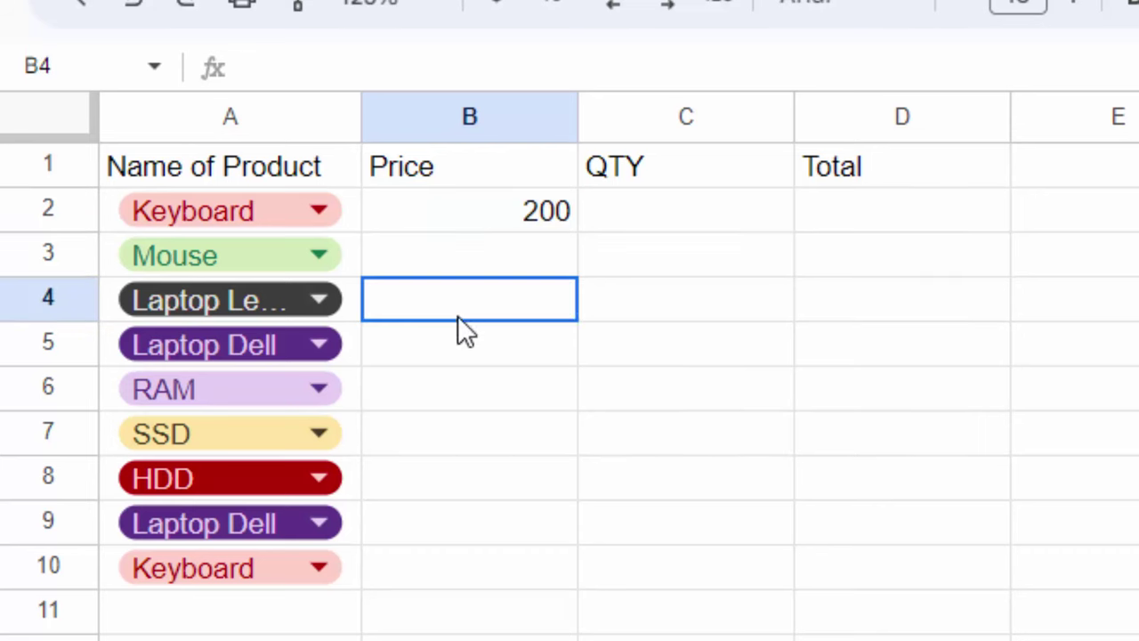
click(432, 165)
double_click(433, 164)
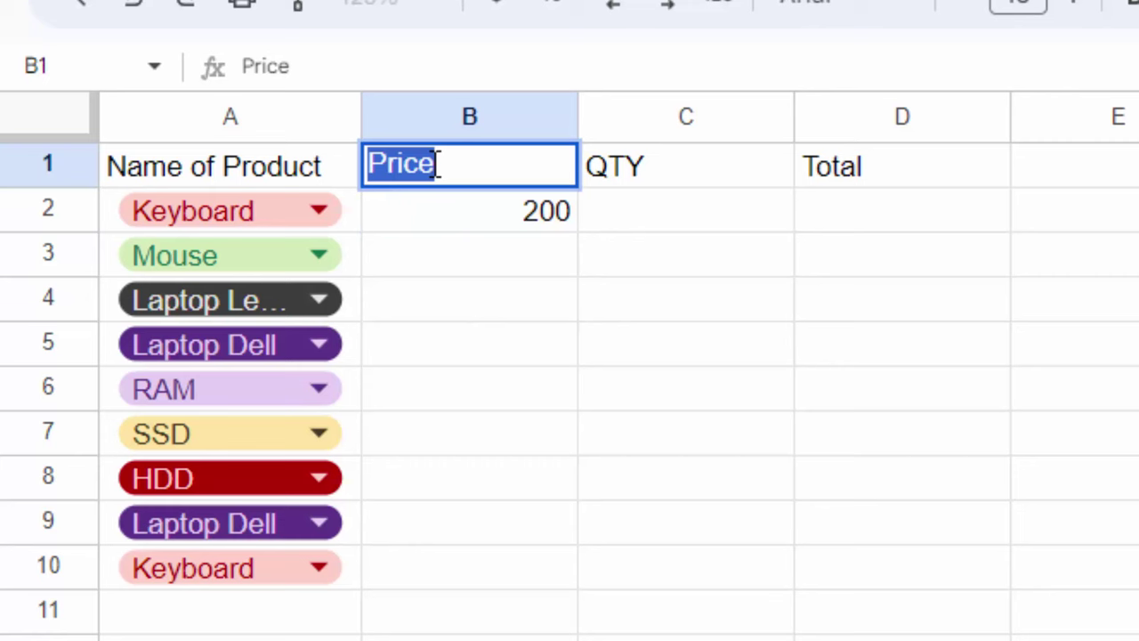
click(537, 283)
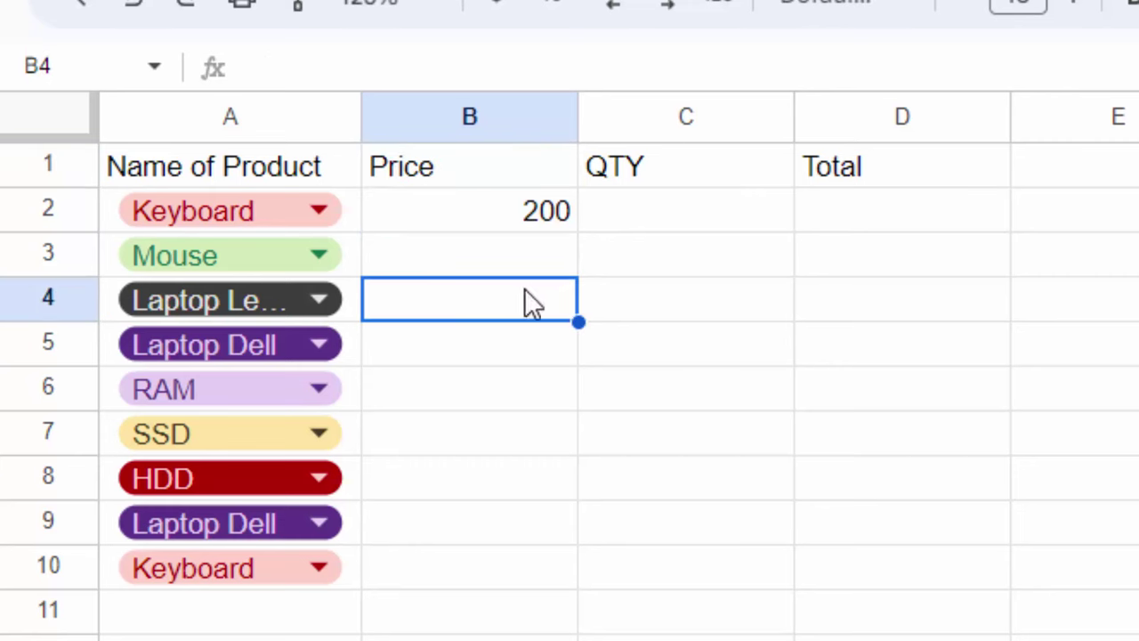
Enter 180 in B3 as the Mouse price
click(526, 222)
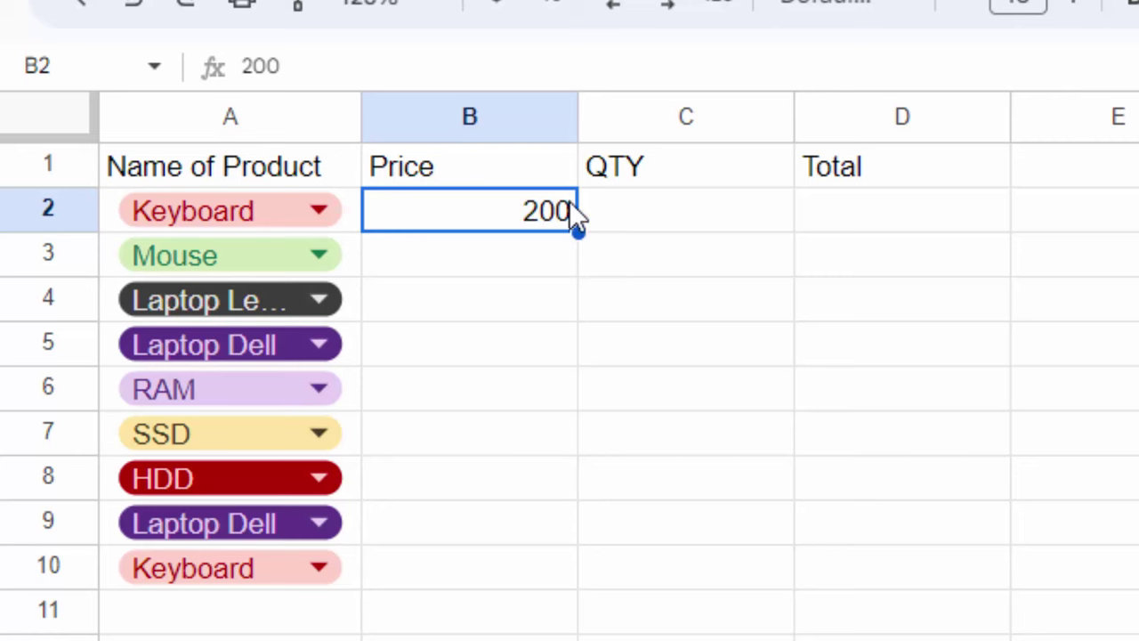
click(514, 255)
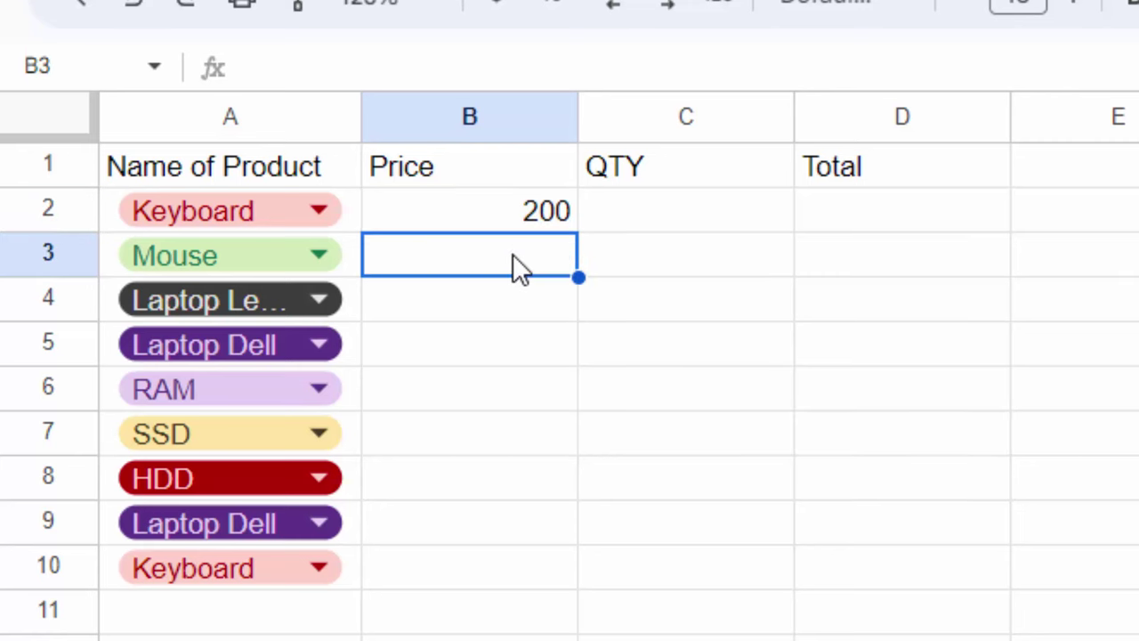
text(180)
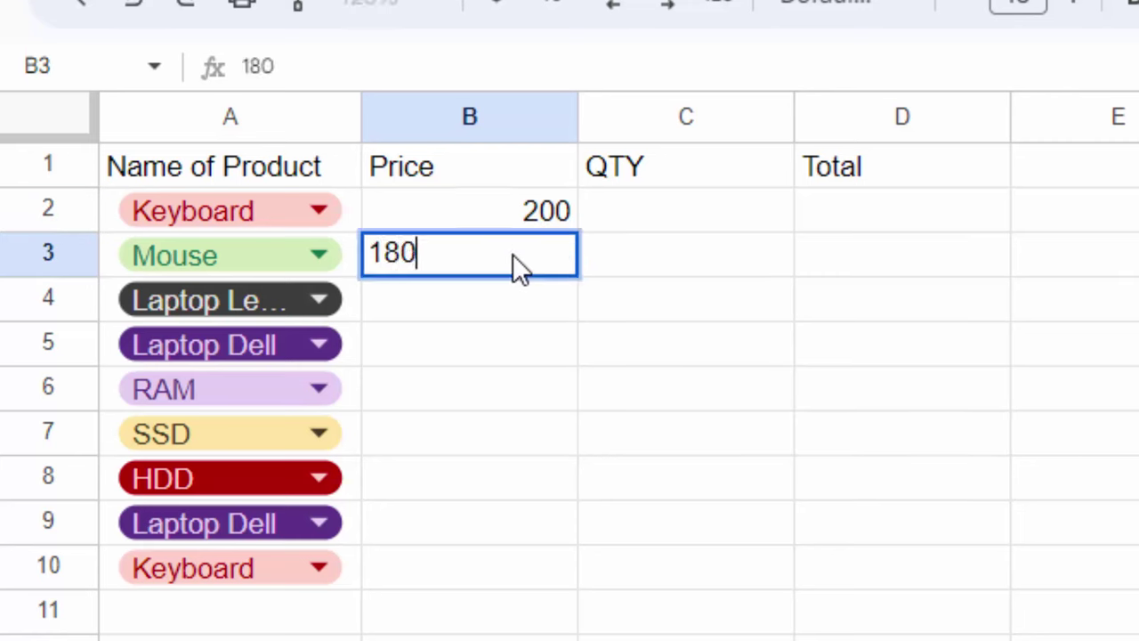
key(Return)
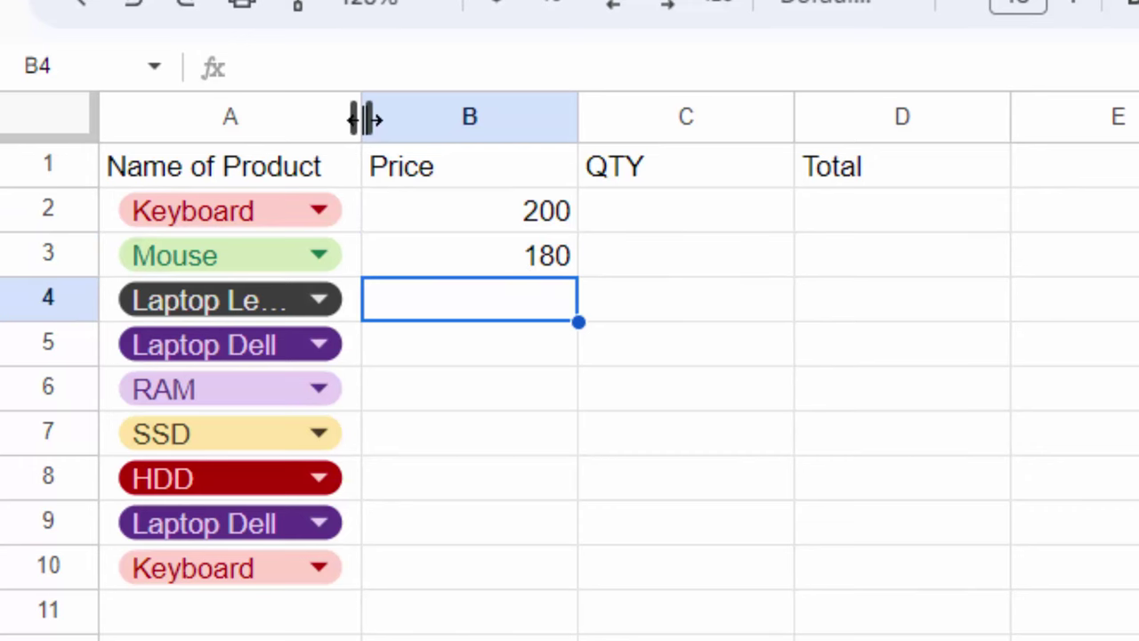
Widen column A so Laptop Lenovo shows fully, and enter prices 40000, 45000, 1400 in B4:B6
drag(365, 118, 496, 118)
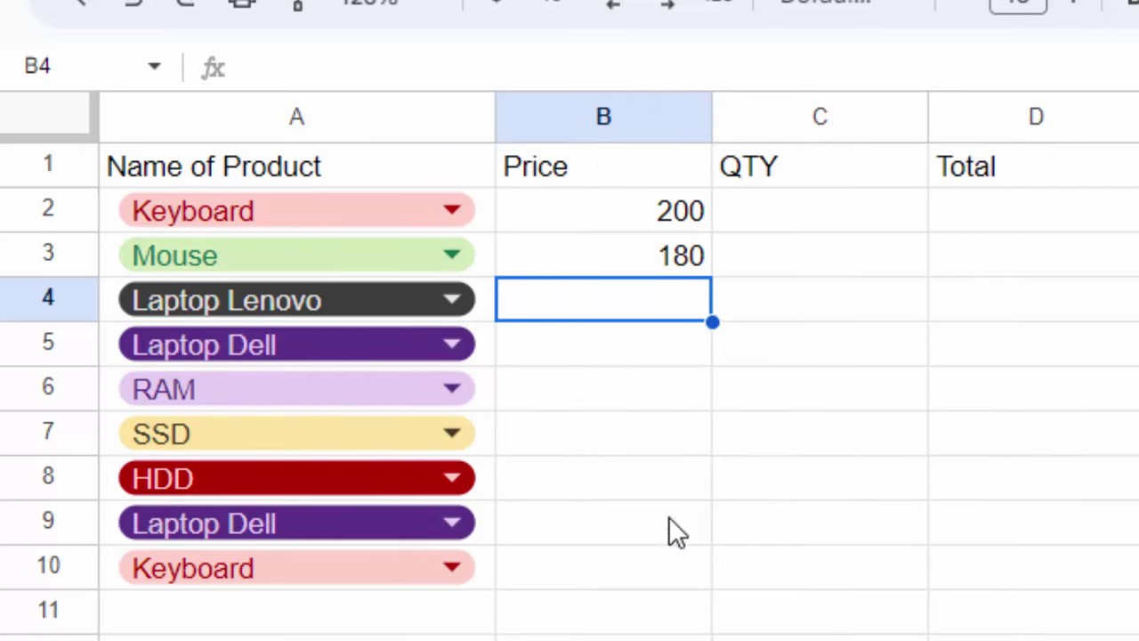
text(40)
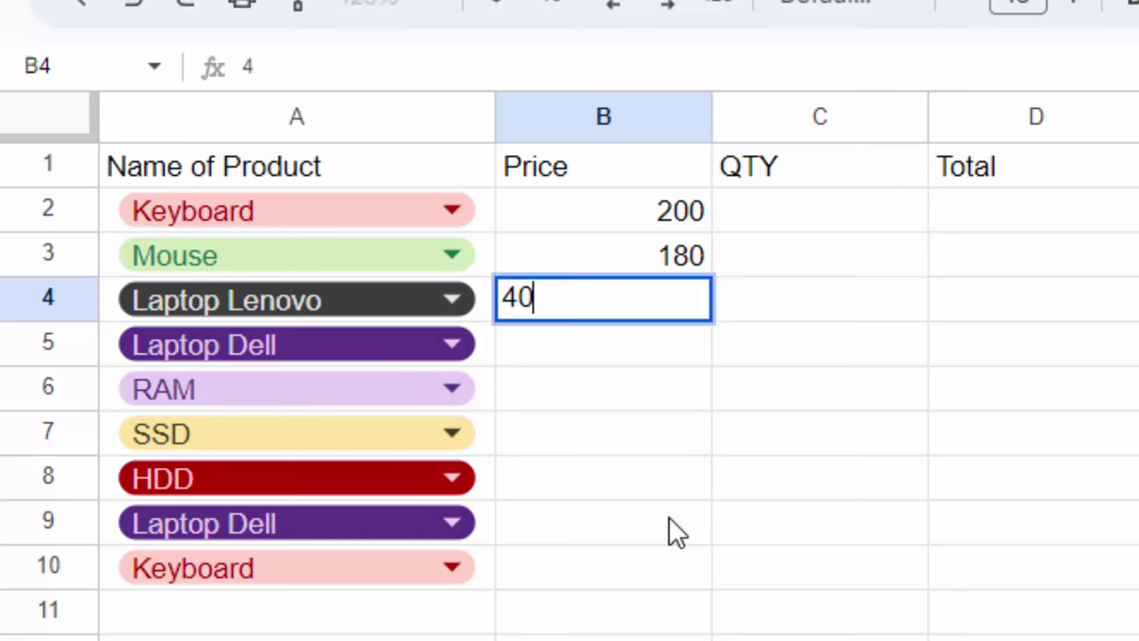
text(000)
key(Return)
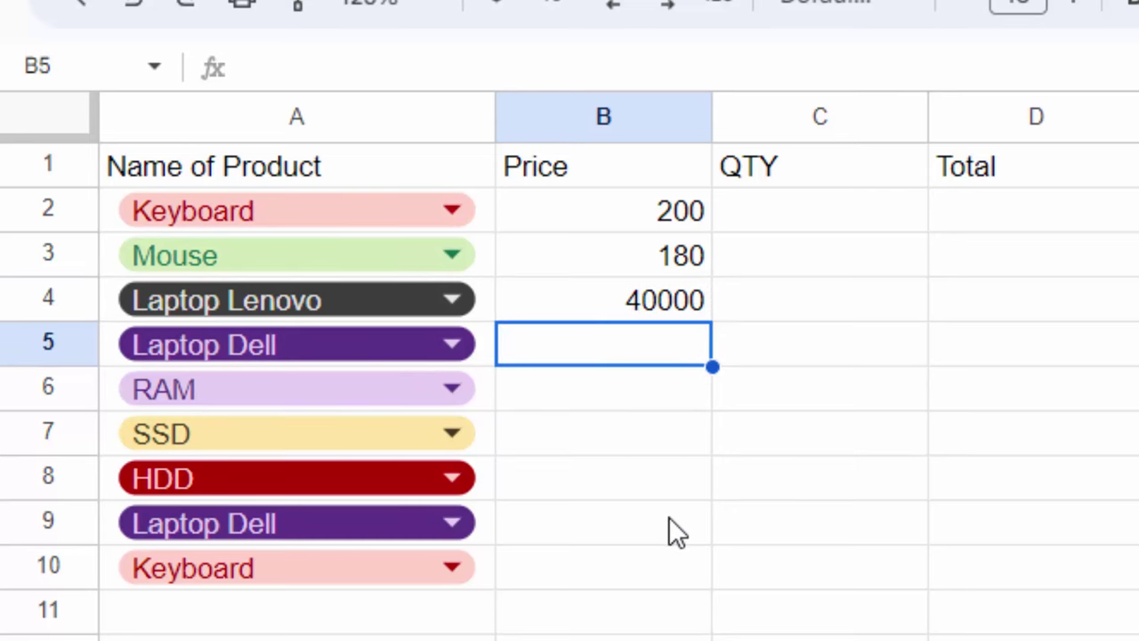
text(45000)
key(Return)
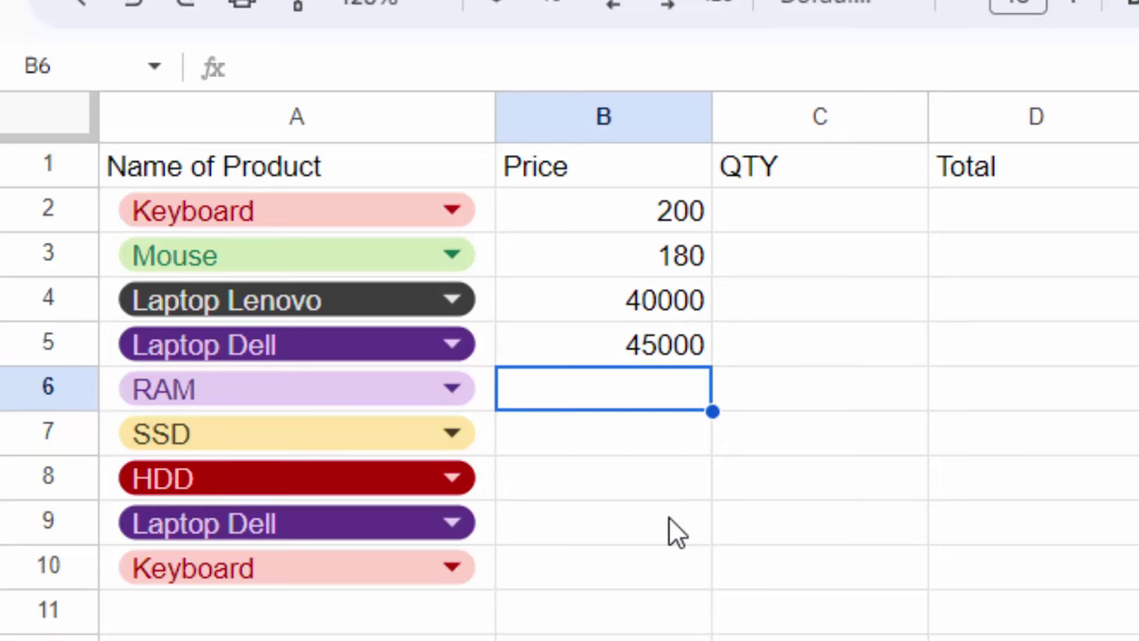
text(1)
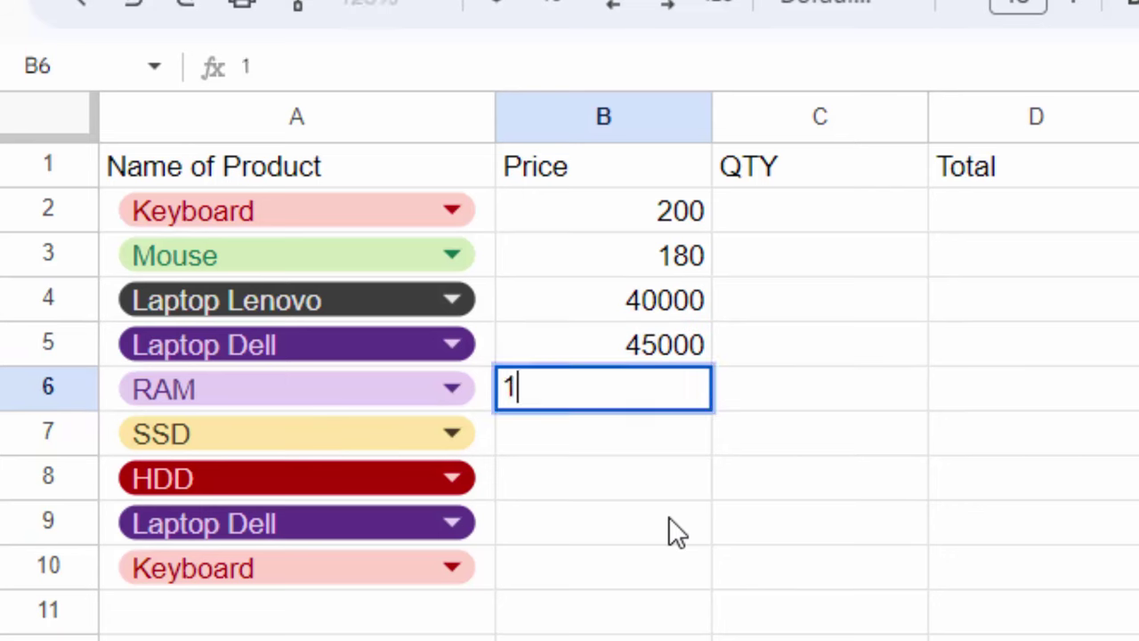
text(400)
key(Return)
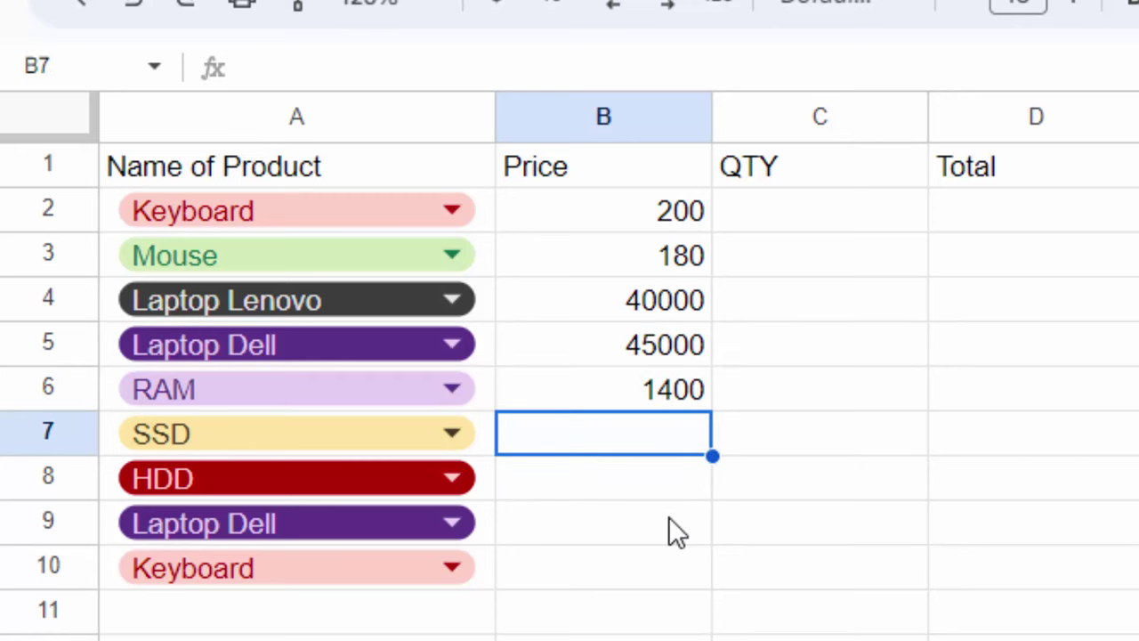
Enter the remaining prices 3000, 1200, 35000 and 210 in B7:B10
text(300)
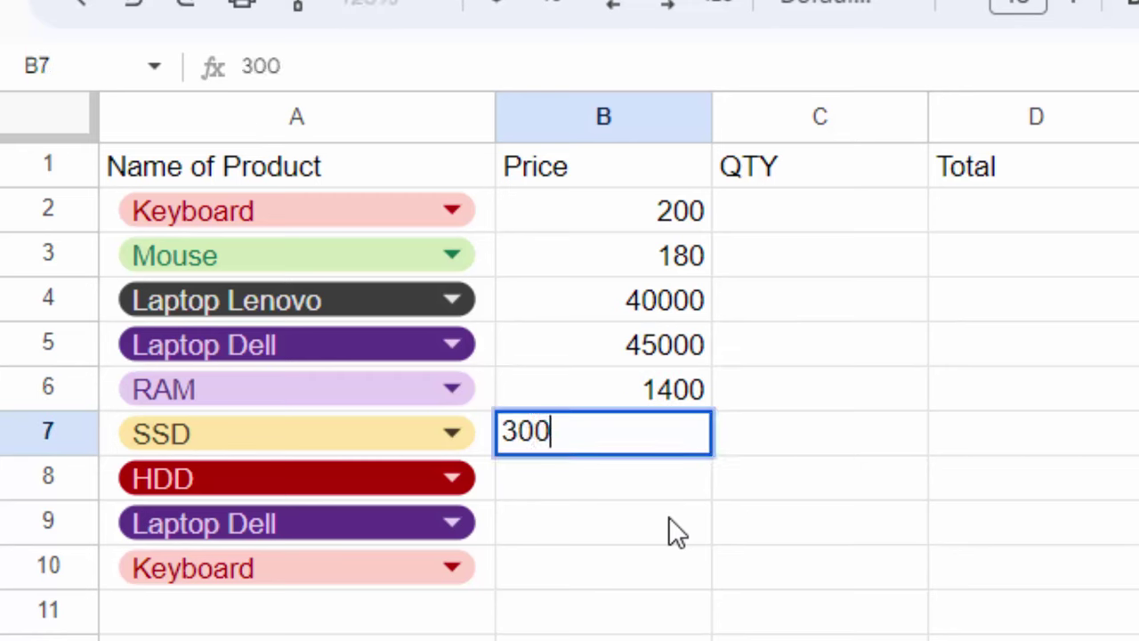
text(0)
key(Return)
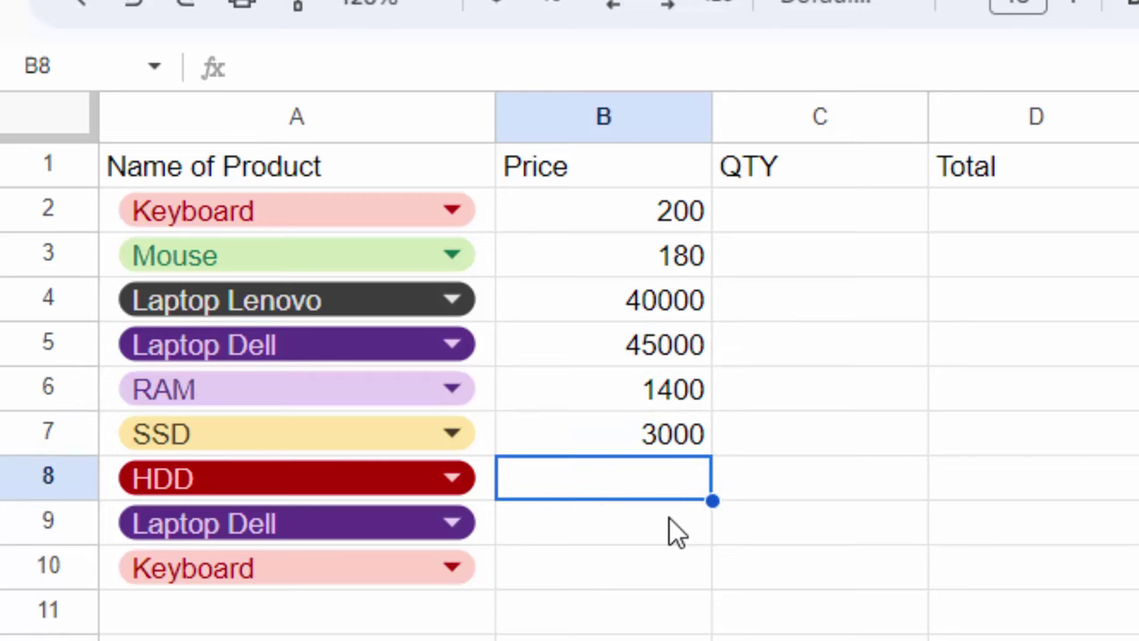
text(1200)
key(Return)
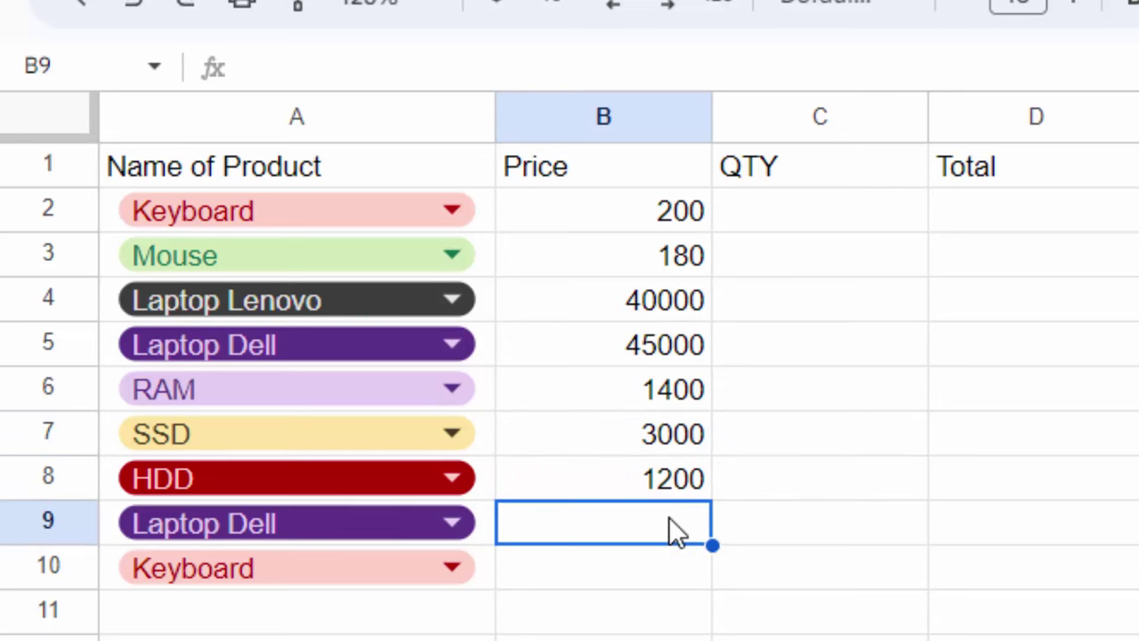
text(350)
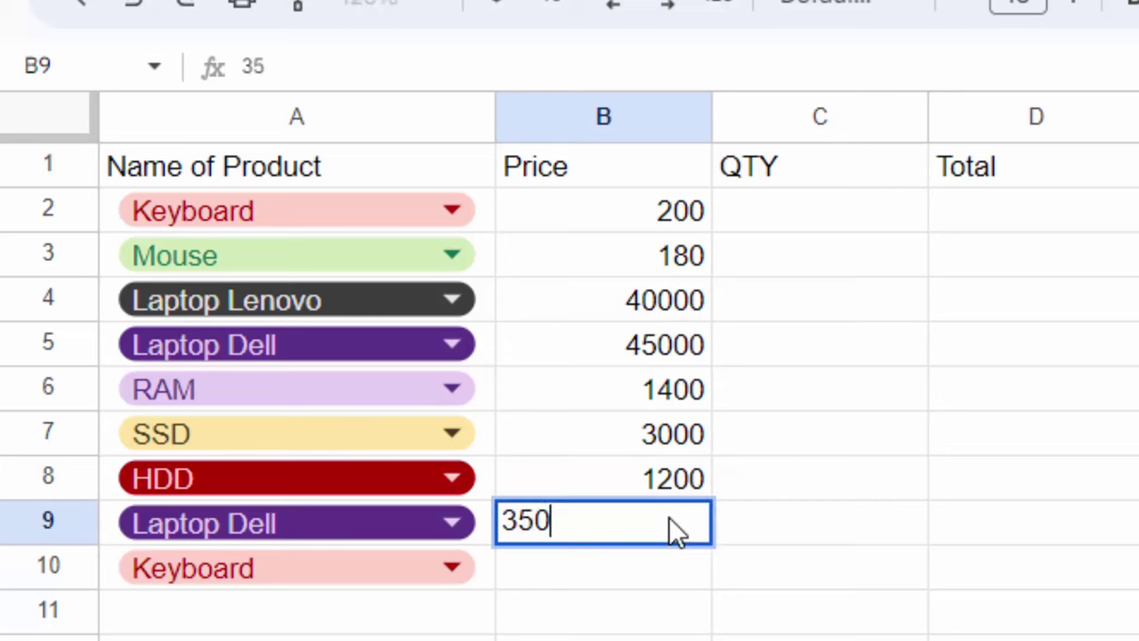
text(00)
key(Return)
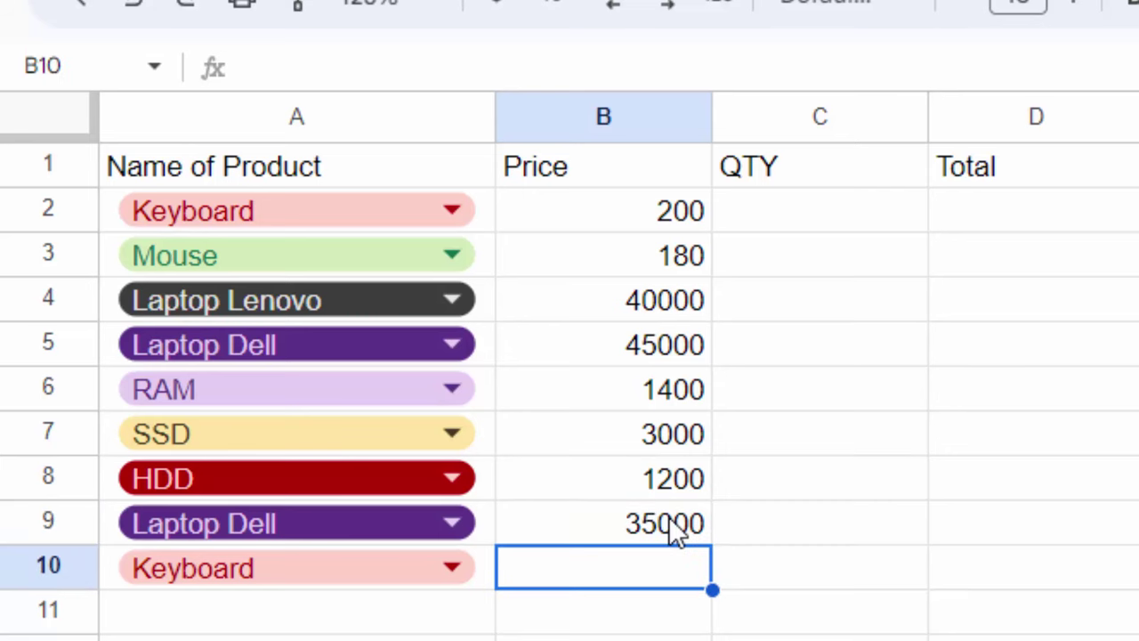
text(210)
key(Return)
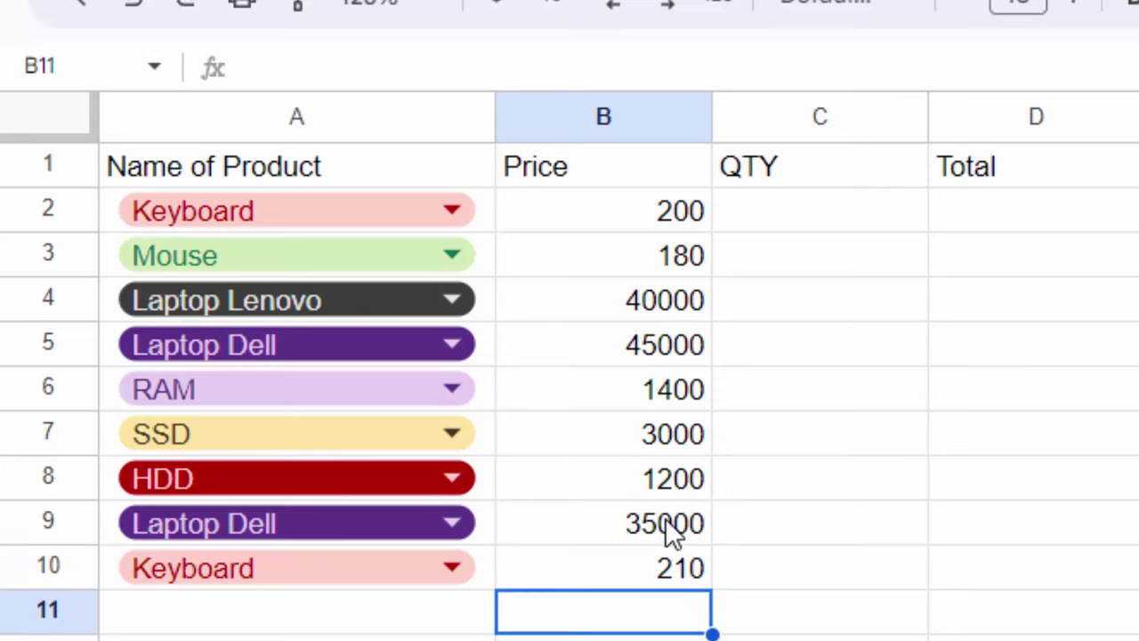
Format the prices in B2:B10 as dollar currency with two decimals, keeping the font unchanged
drag(593, 211, 632, 570)
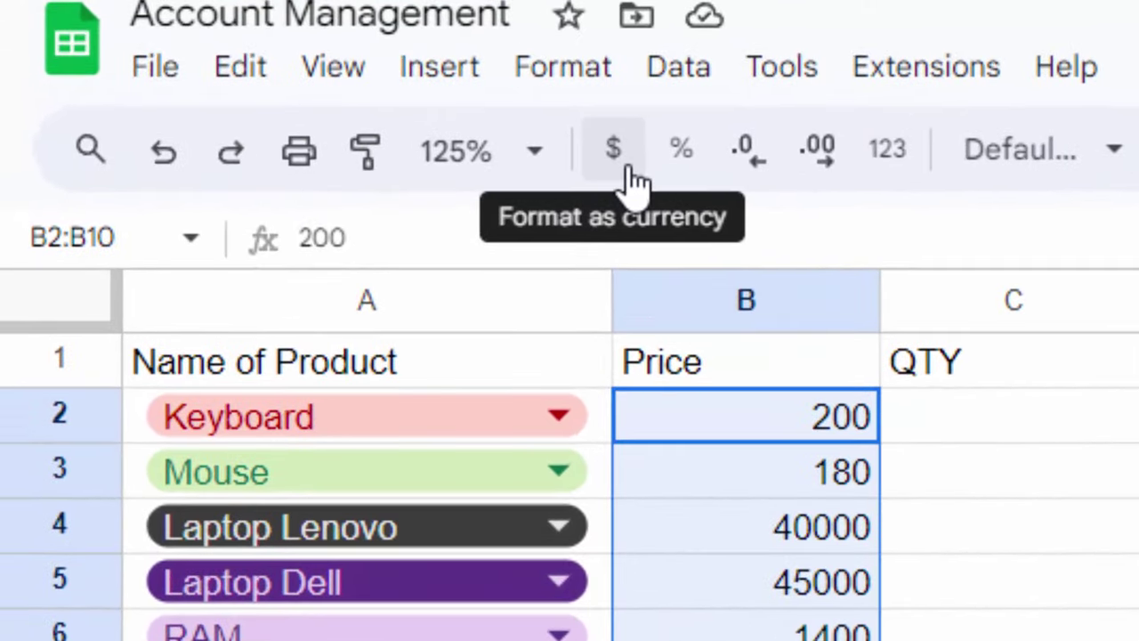
click(629, 168)
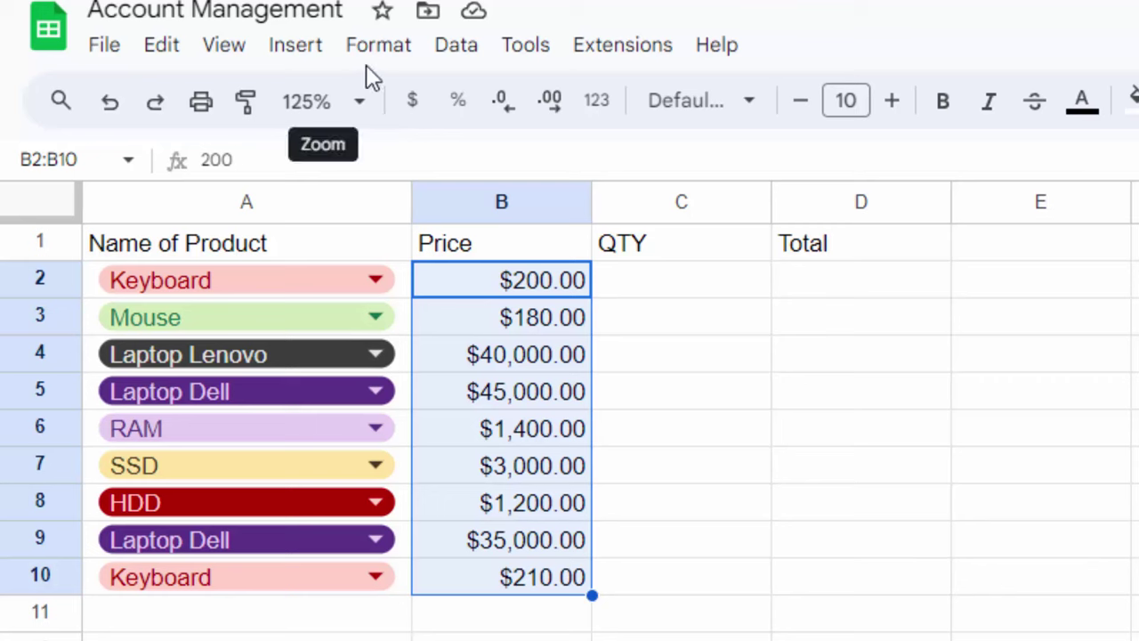
click(743, 114)
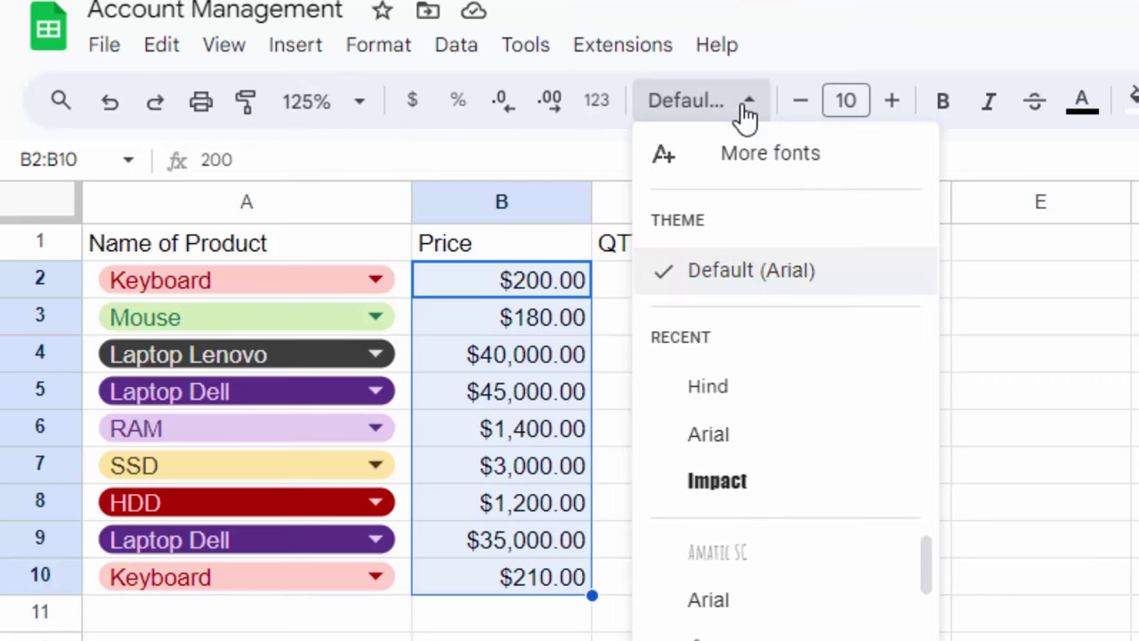
click(745, 115)
click(746, 116)
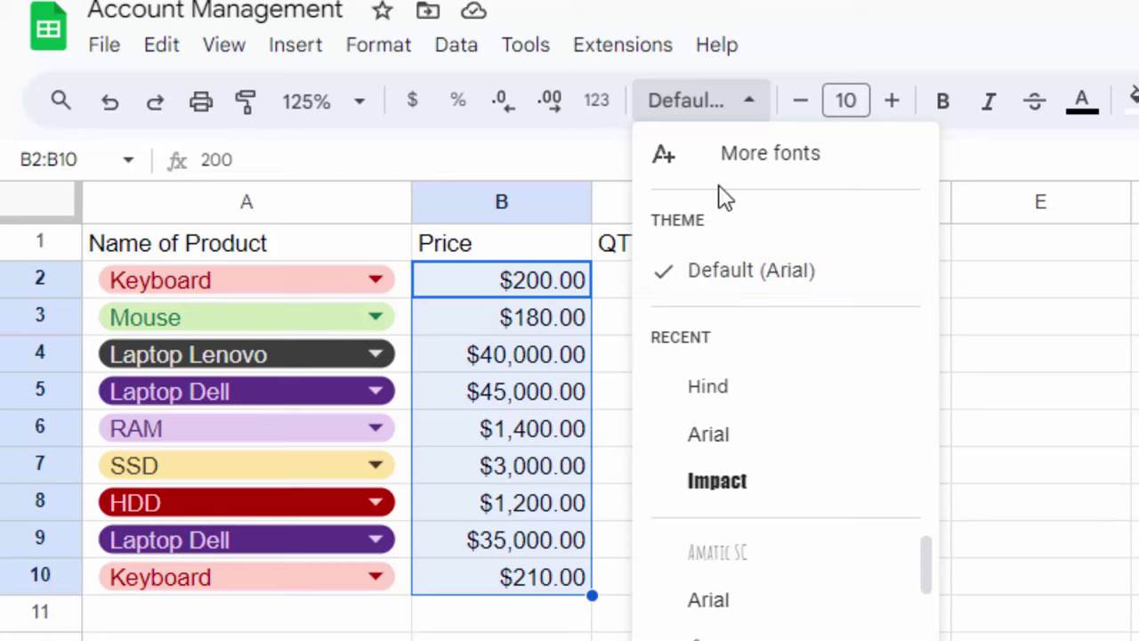
click(755, 115)
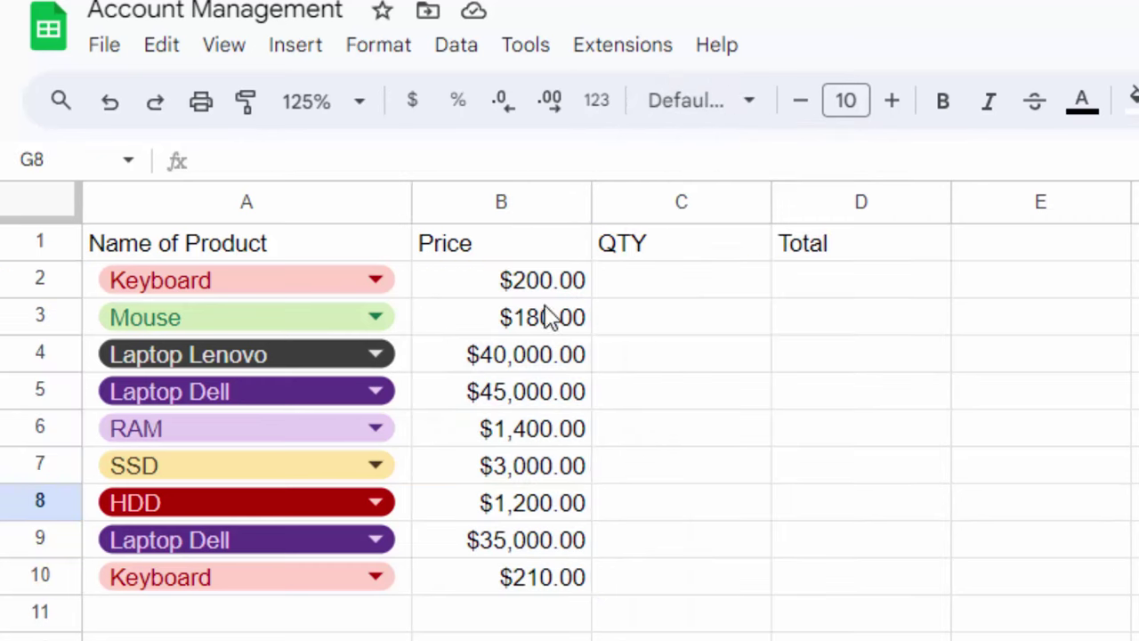
drag(540, 290, 549, 595)
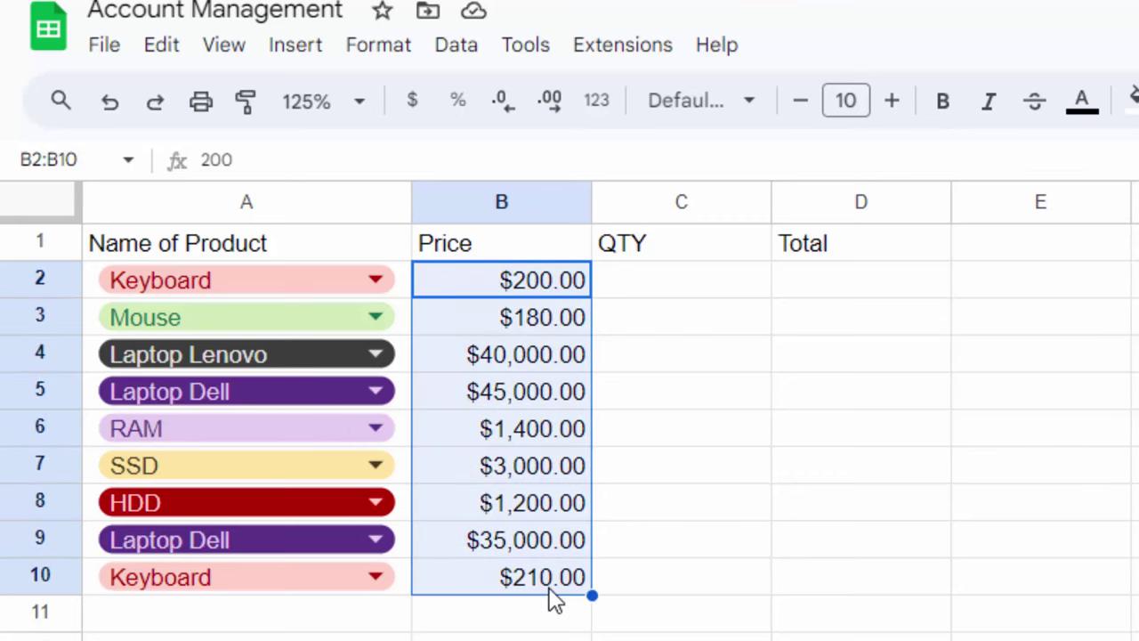
Change the B2:B10 number format to Indian Rupee, giving ₹200.00 through ₹210.00
click(392, 55)
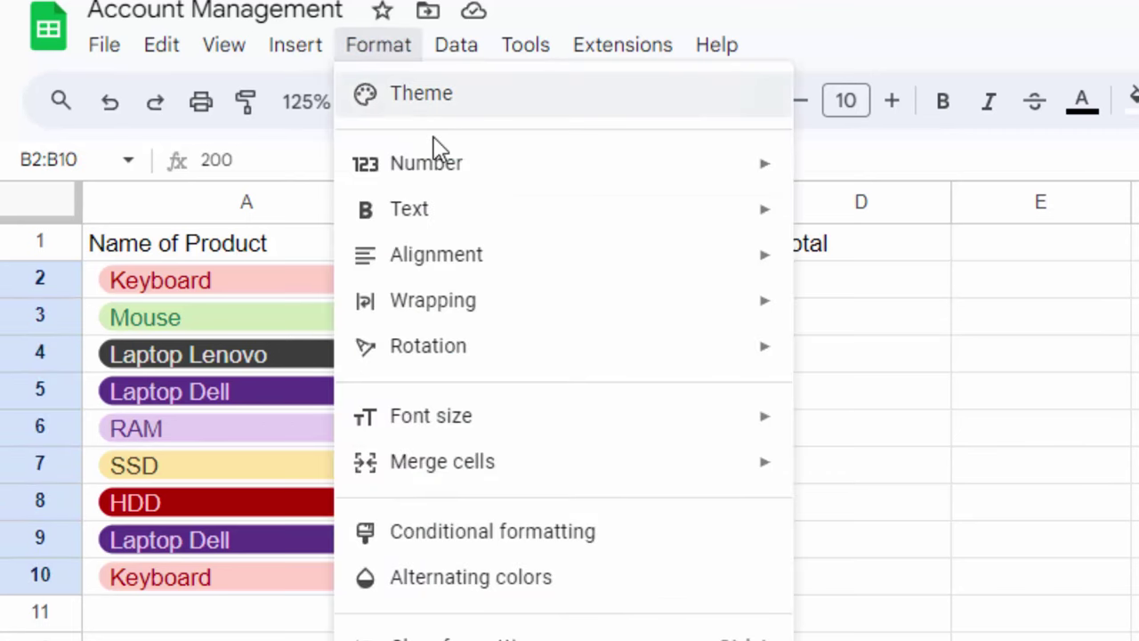
mouse_move(469, 188)
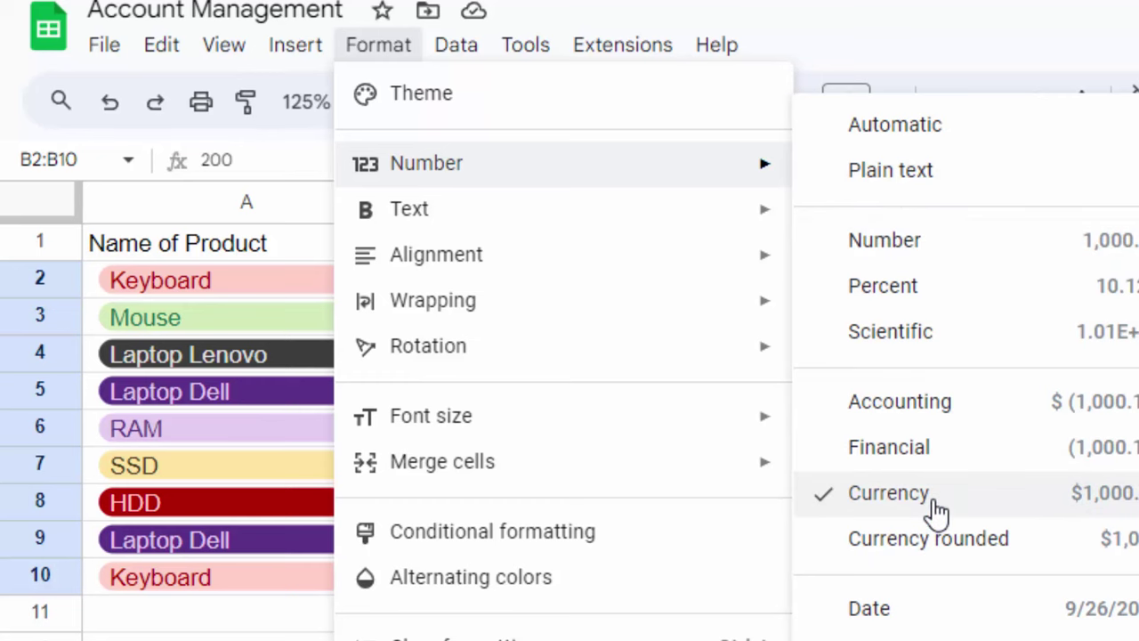
scroll(990, 629, down, 3)
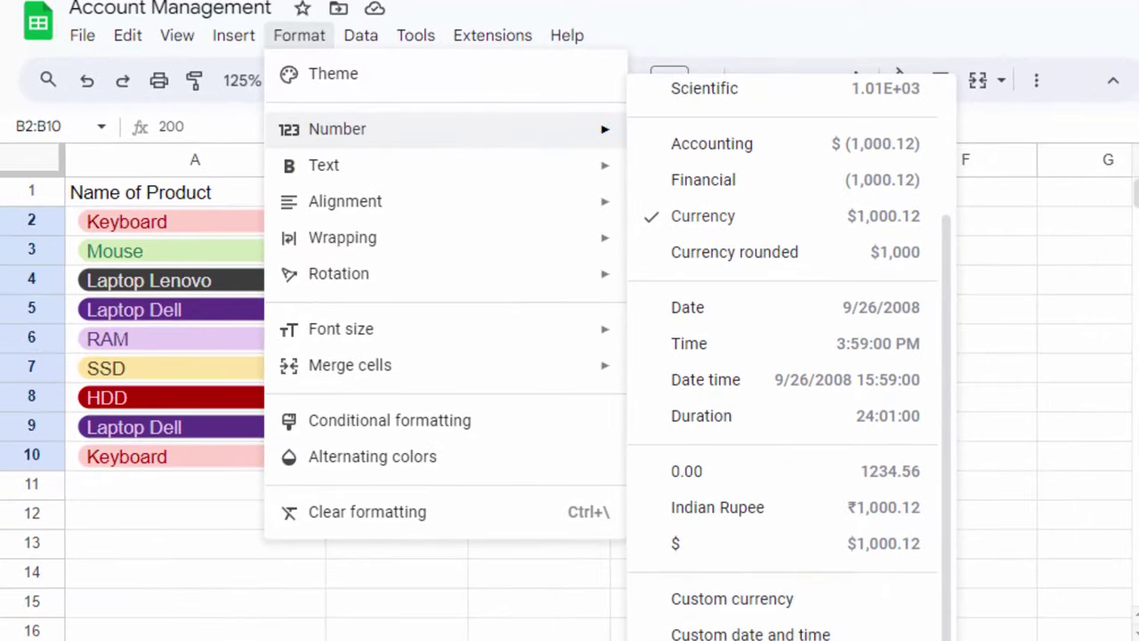
click(773, 508)
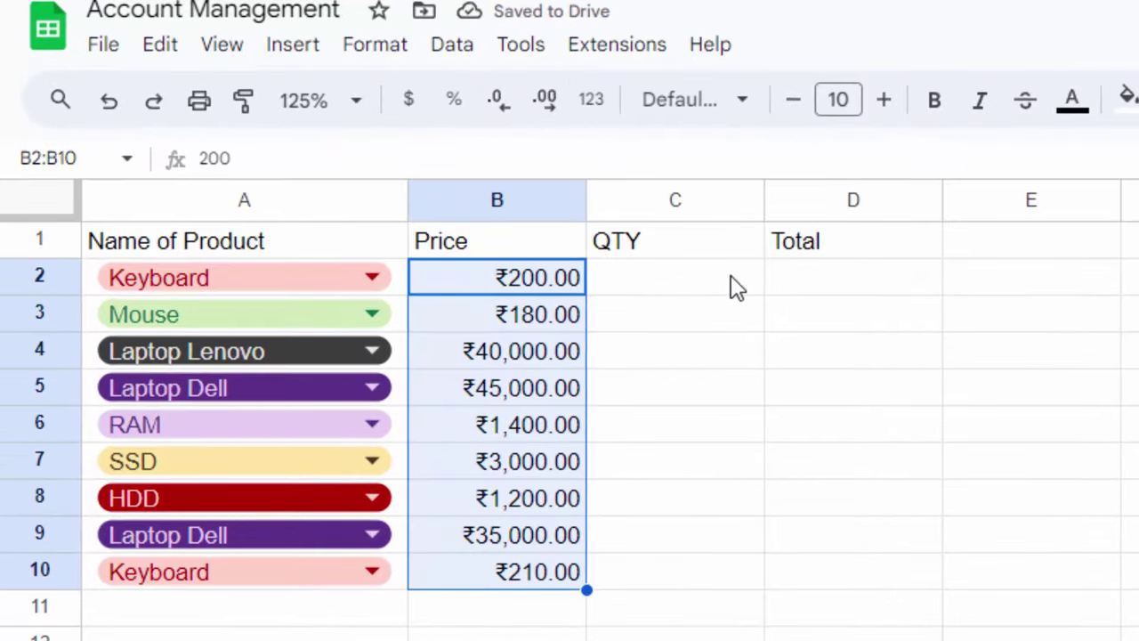
Paint the rupee formatting of B2:B10 onto the Total cells D2:D10
click(846, 285)
drag(846, 285, 846, 320)
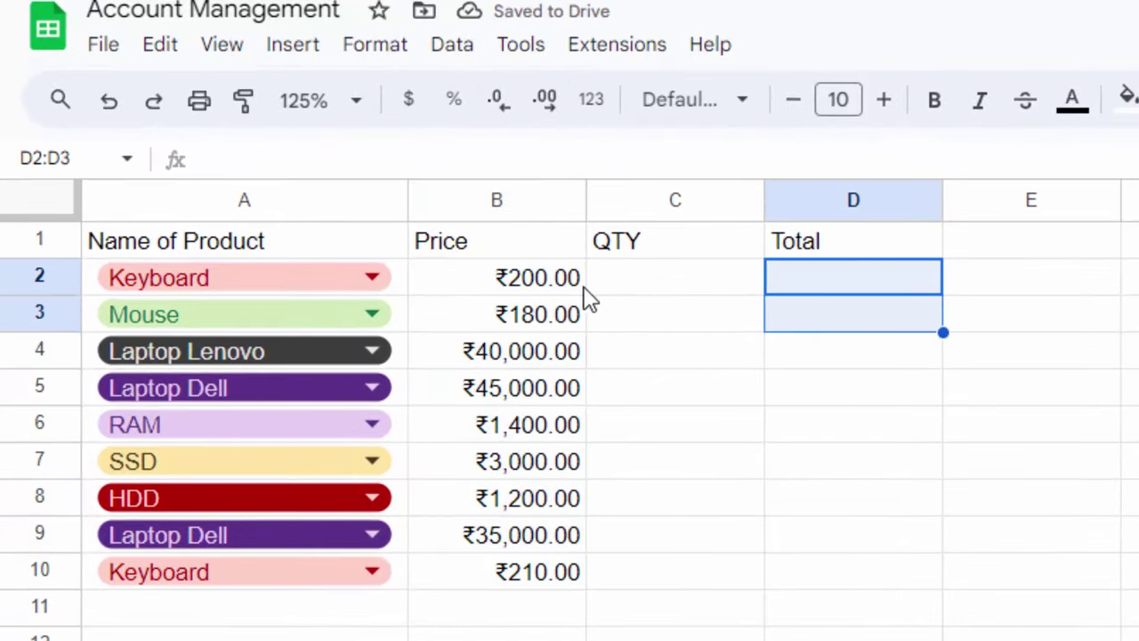
drag(483, 279, 512, 316)
drag(528, 405, 553, 574)
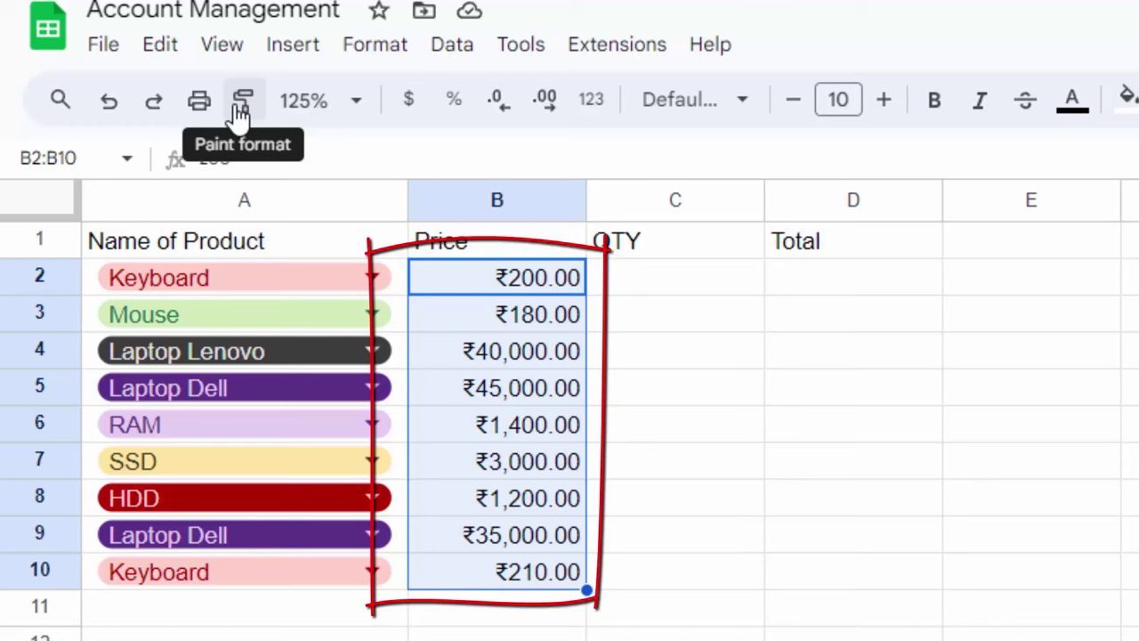
click(240, 107)
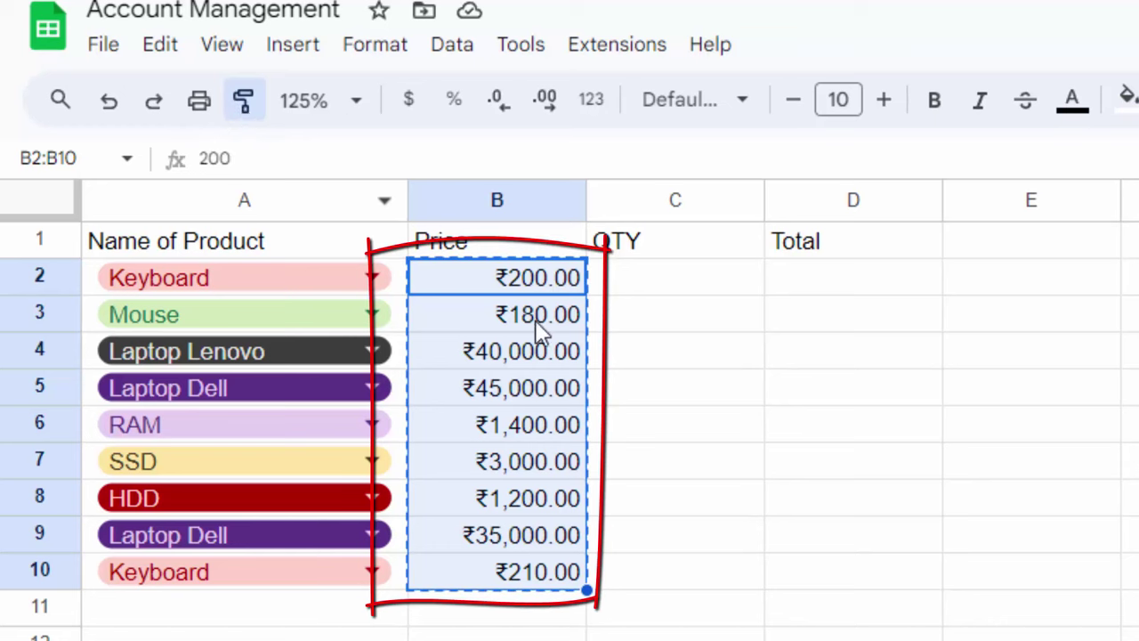
drag(855, 282, 841, 576)
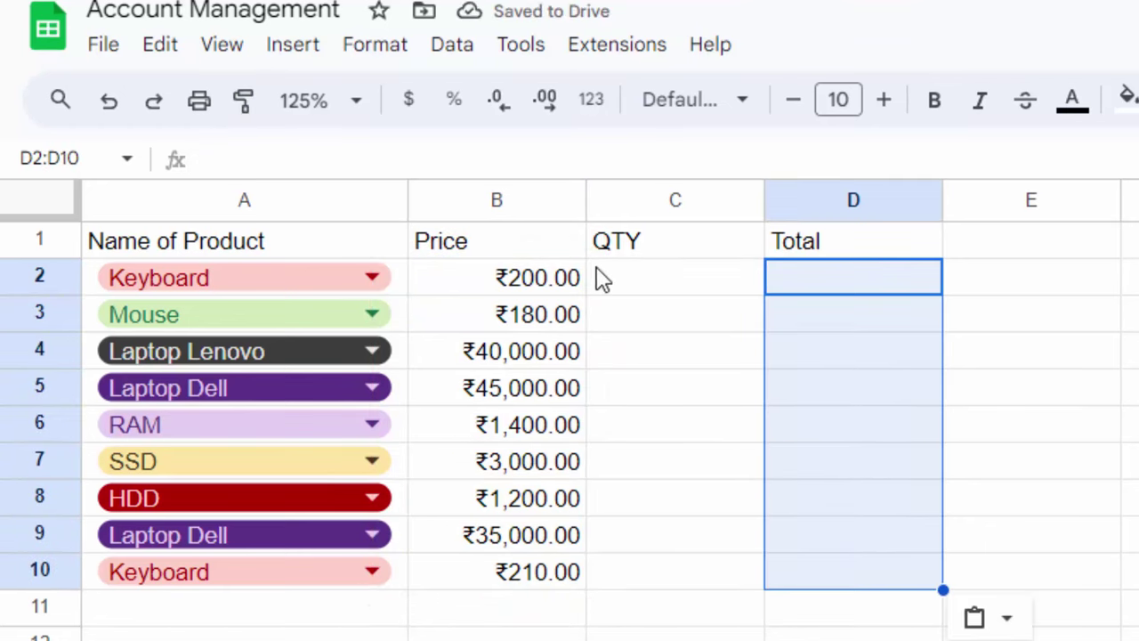
click(634, 272)
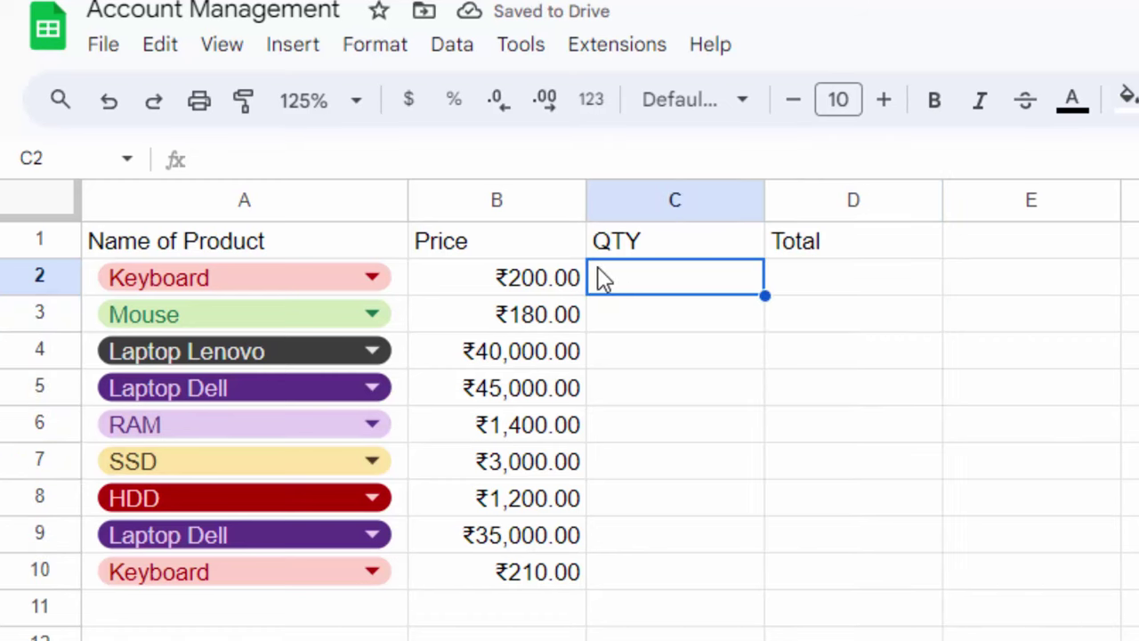
Enter quantities 4, 7, 6 and 34 in C2:C5
text(4)
key(Return)
text(7)
key(Return)
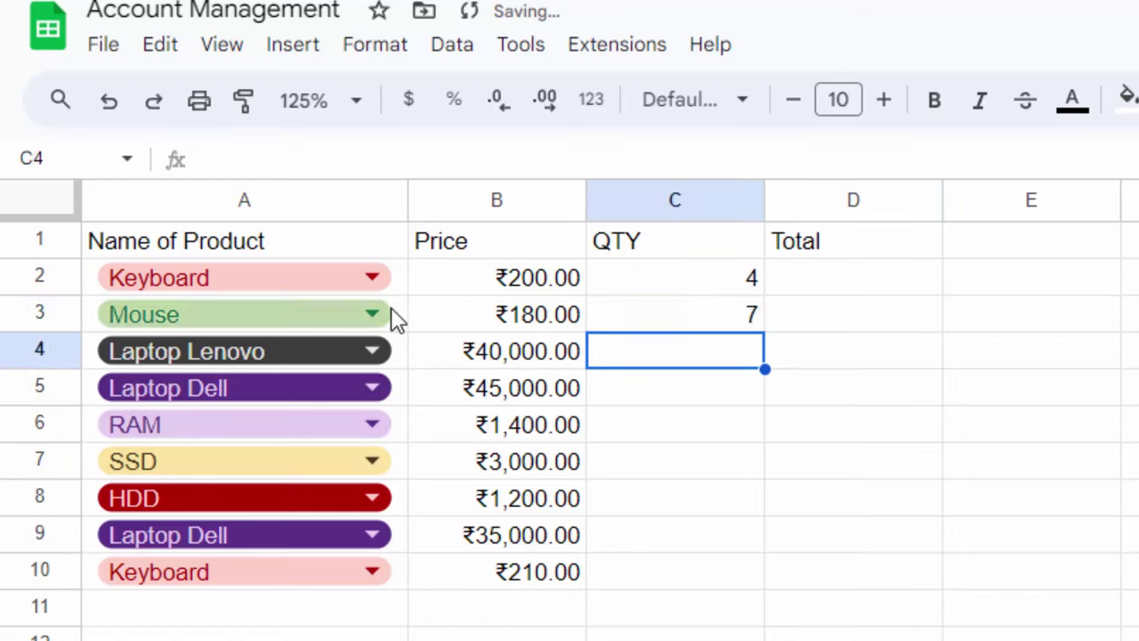
text(6)
key(Return)
text(34)
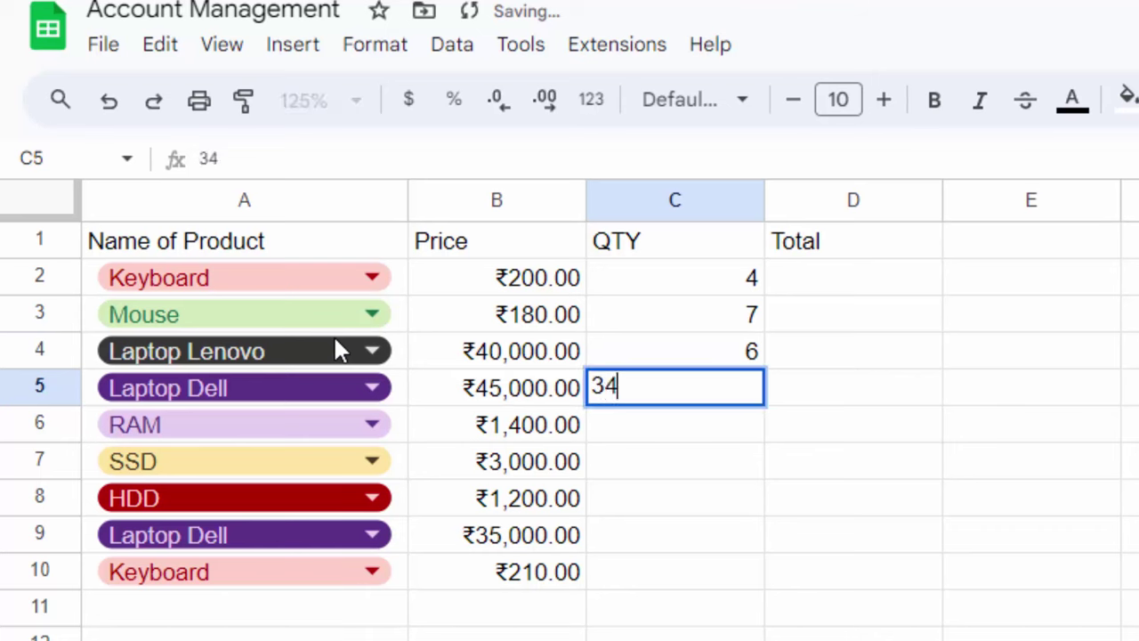
key(Return)
Enter quantities 6, 7, 7, 89 and 5 in C6:C10
text(6)
key(Return)
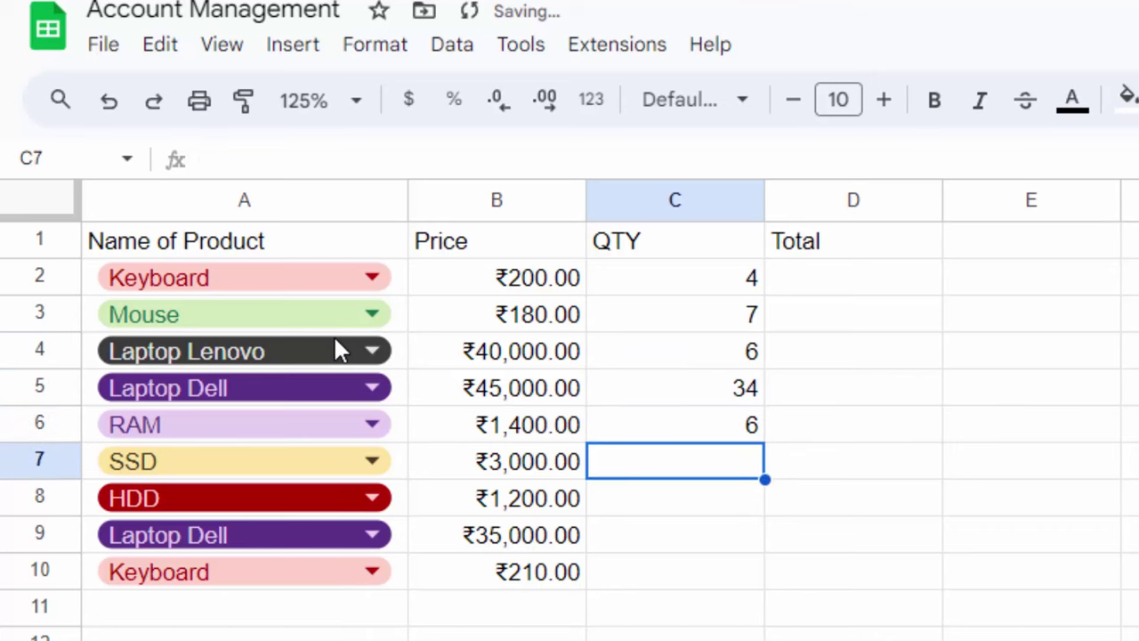
text(7)
key(Return)
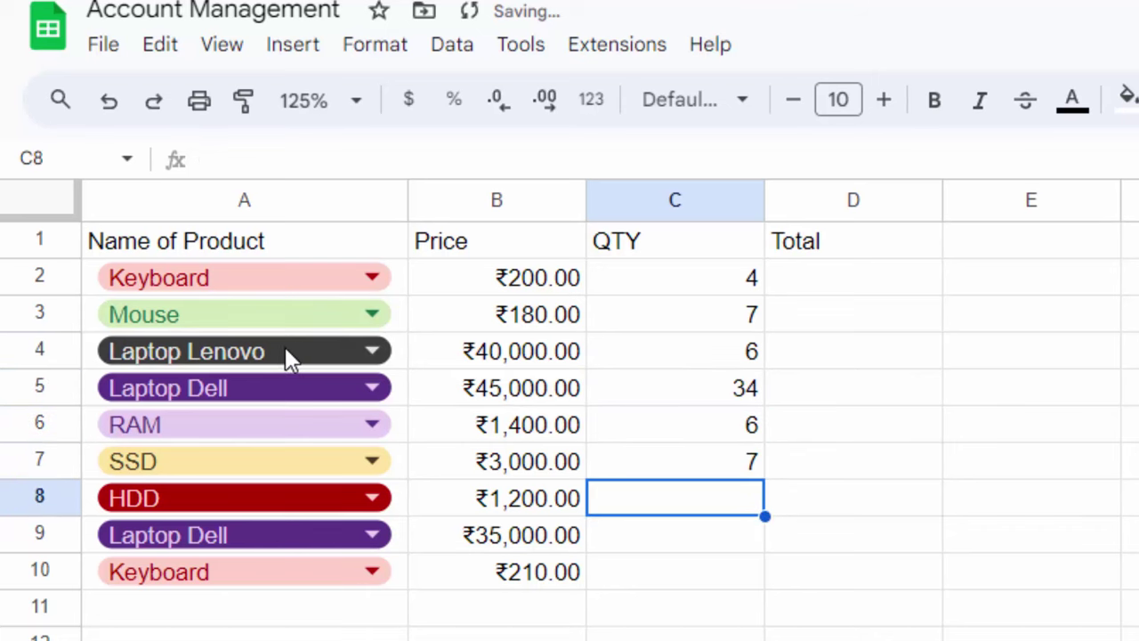
text(7)
key(Return)
text(89)
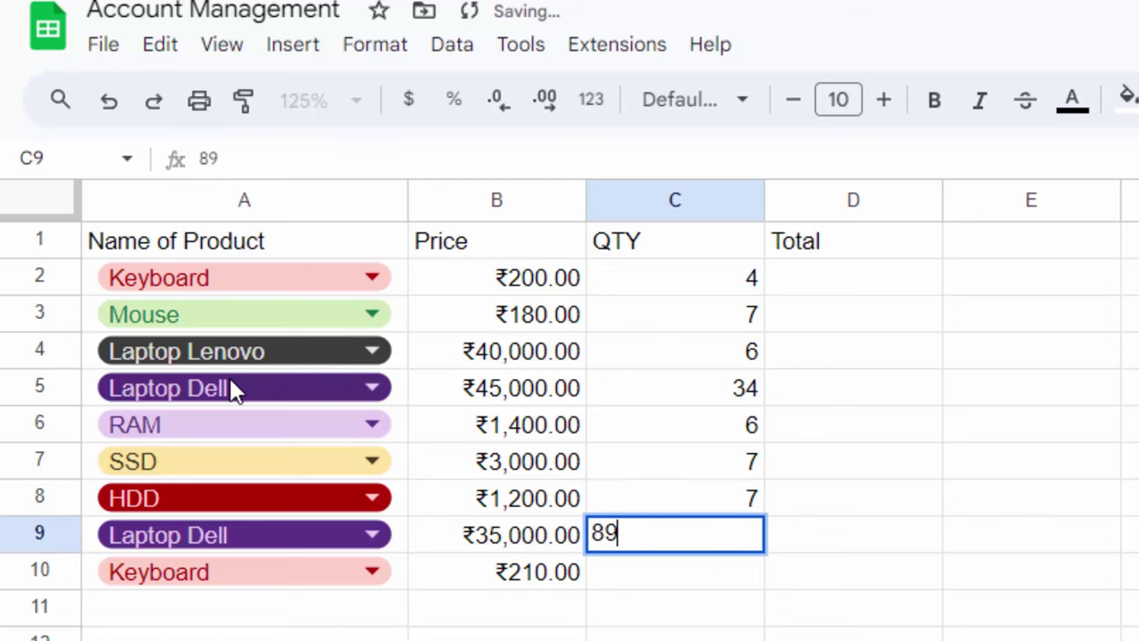
key(Return)
text(5)
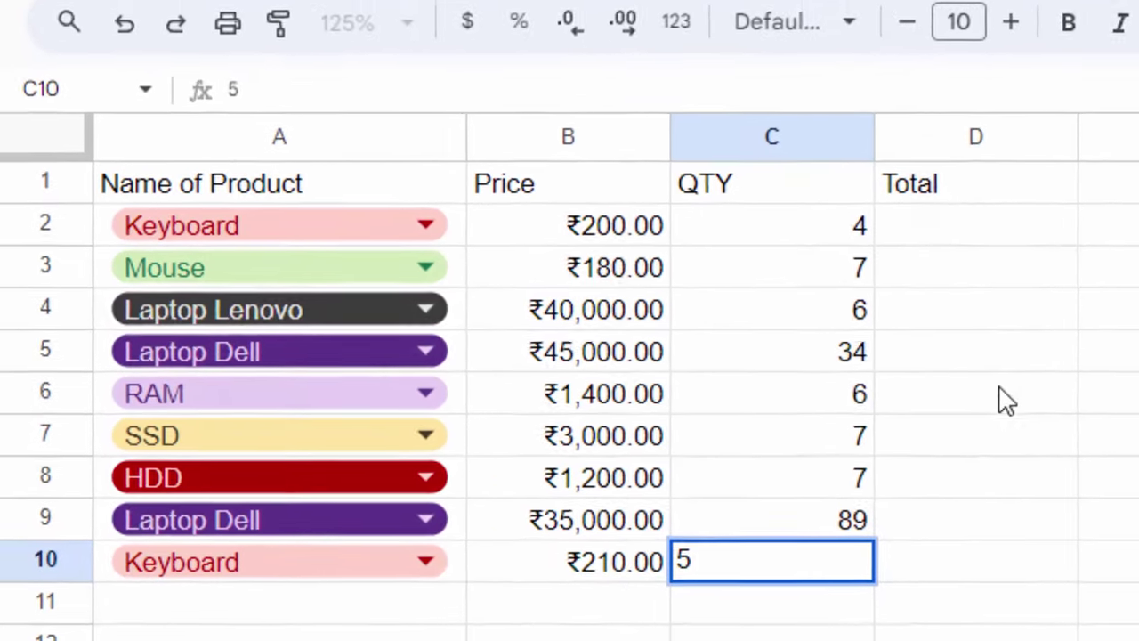
click(929, 416)
click(838, 260)
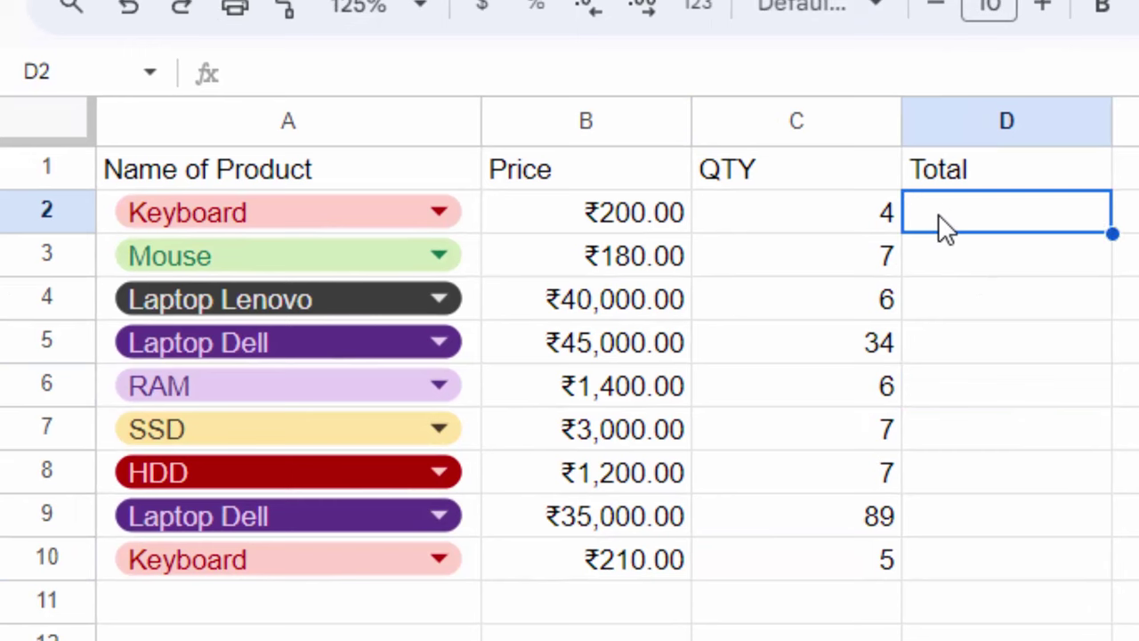
Enter =B2*C2 in D2 and autofill the totals down to D10, ₹800.00 to ₹1,050.00
text(=)
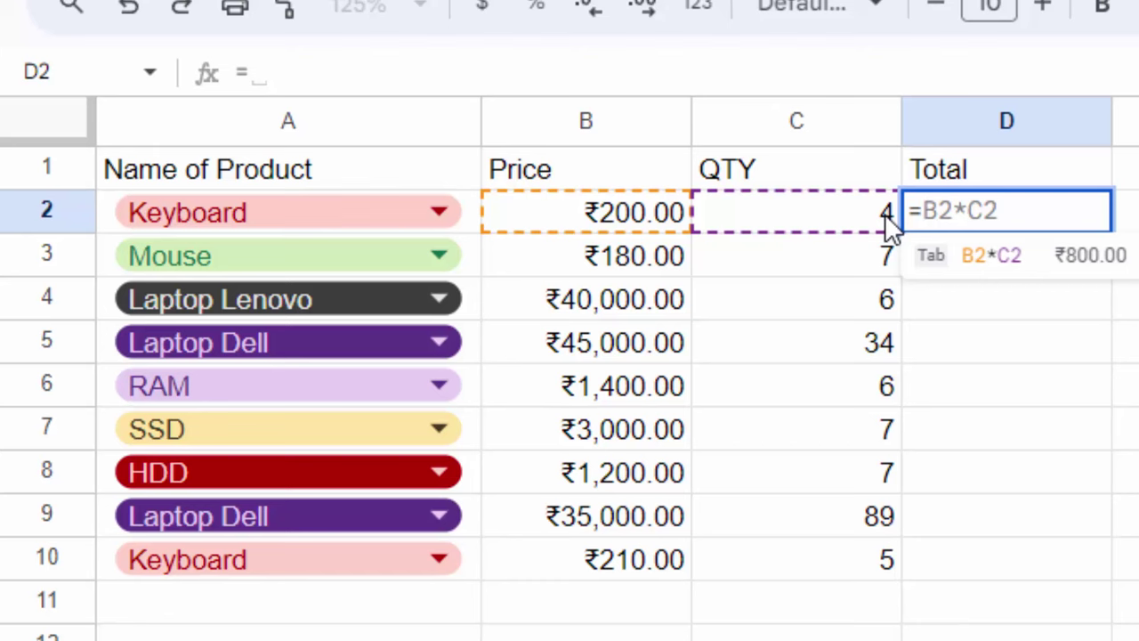
key(Tab)
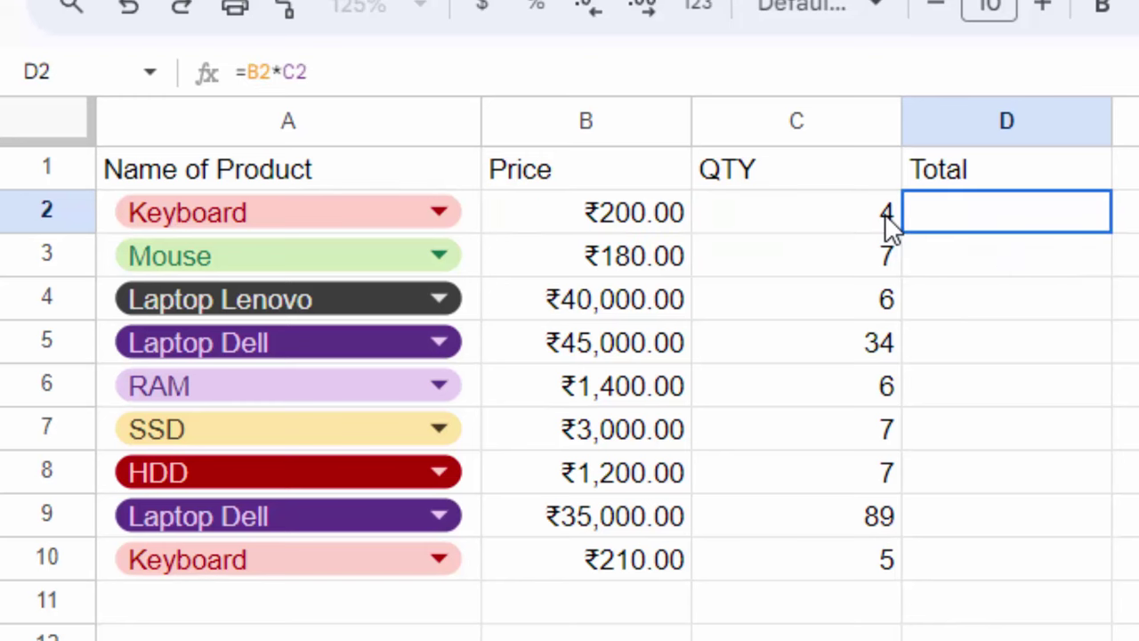
click(1072, 251)
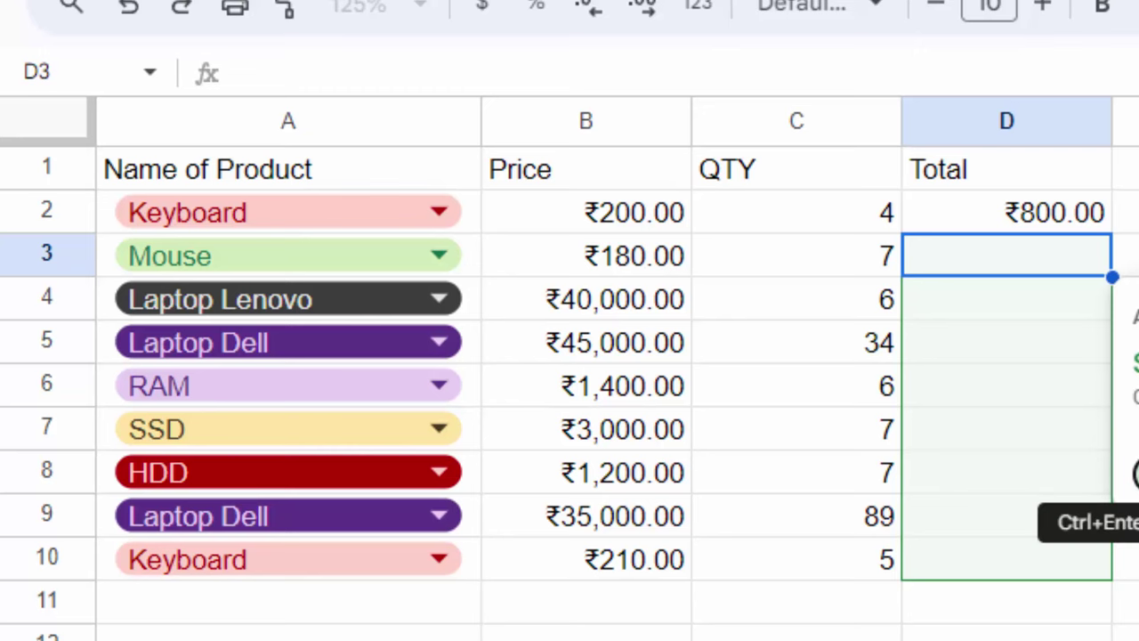
key(ctrl+Return)
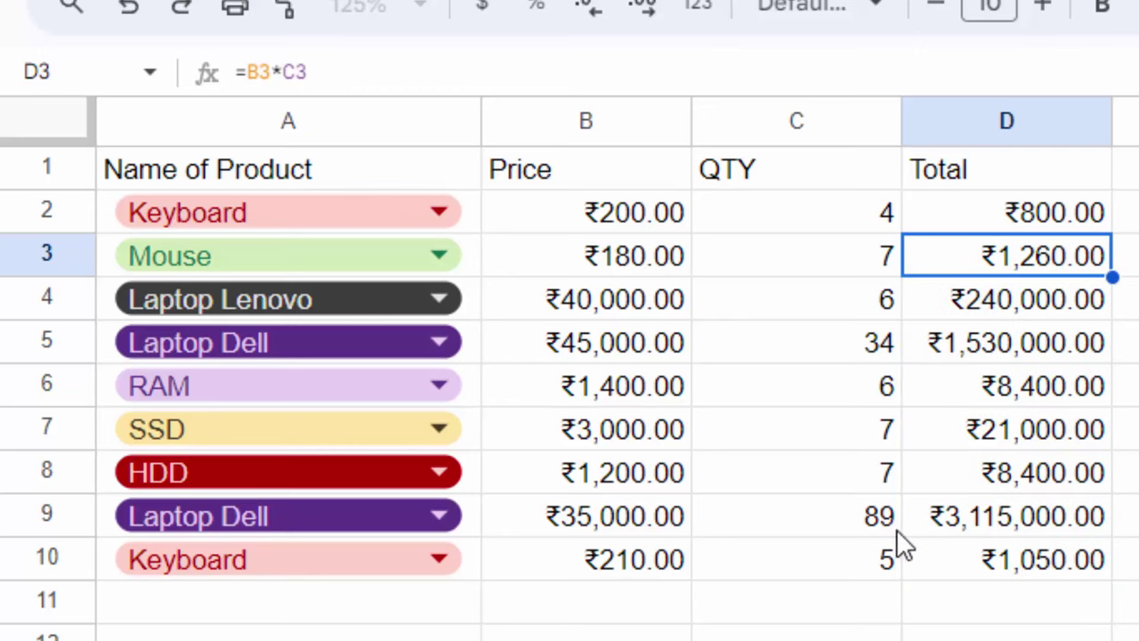
Apply blue borders to all cells of the product table A1:D10
drag(1096, 569, 184, 169)
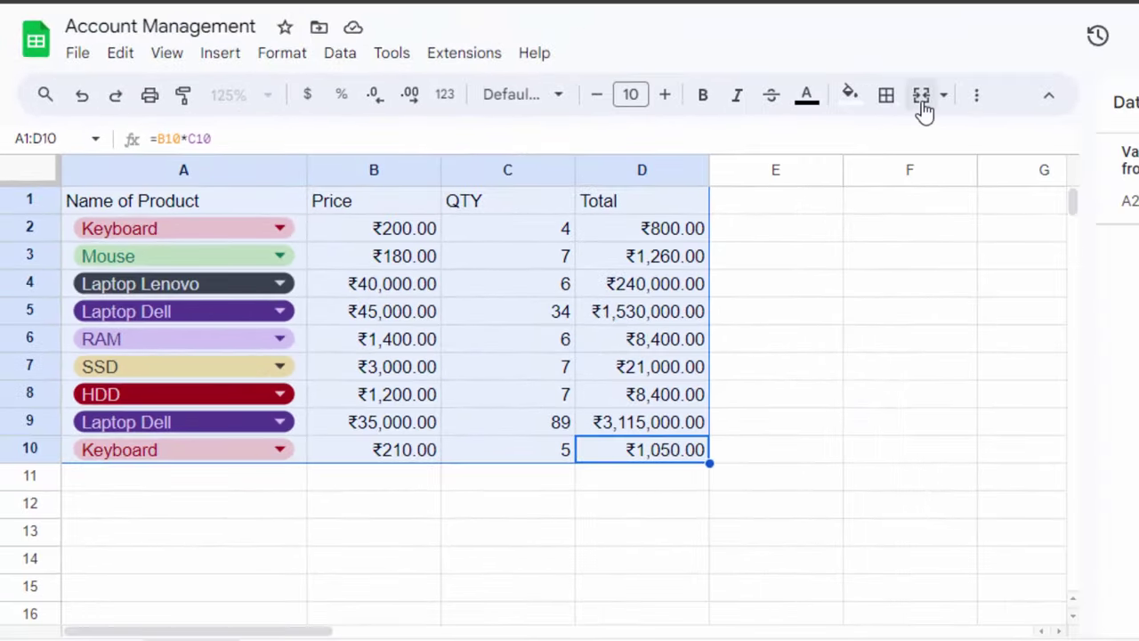
click(1054, 66)
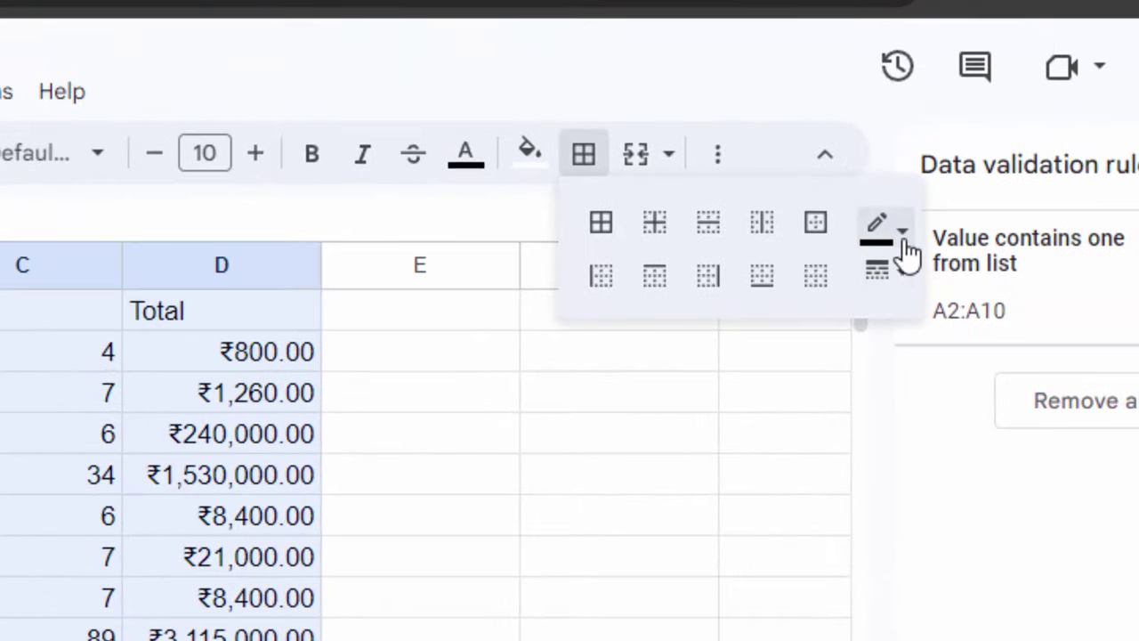
click(1015, 184)
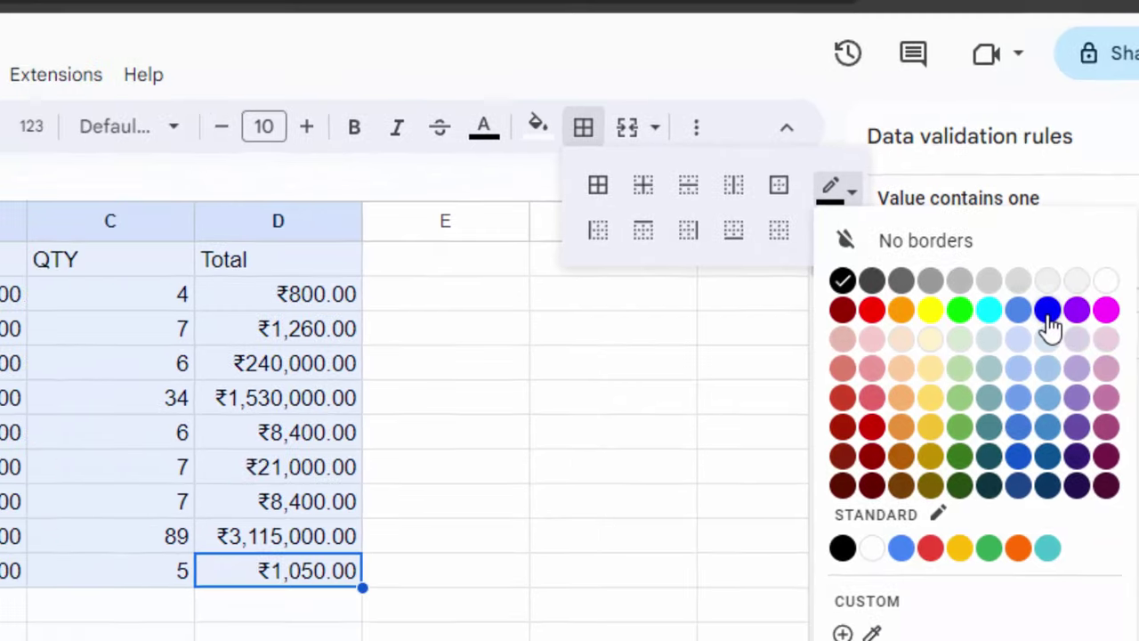
click(979, 322)
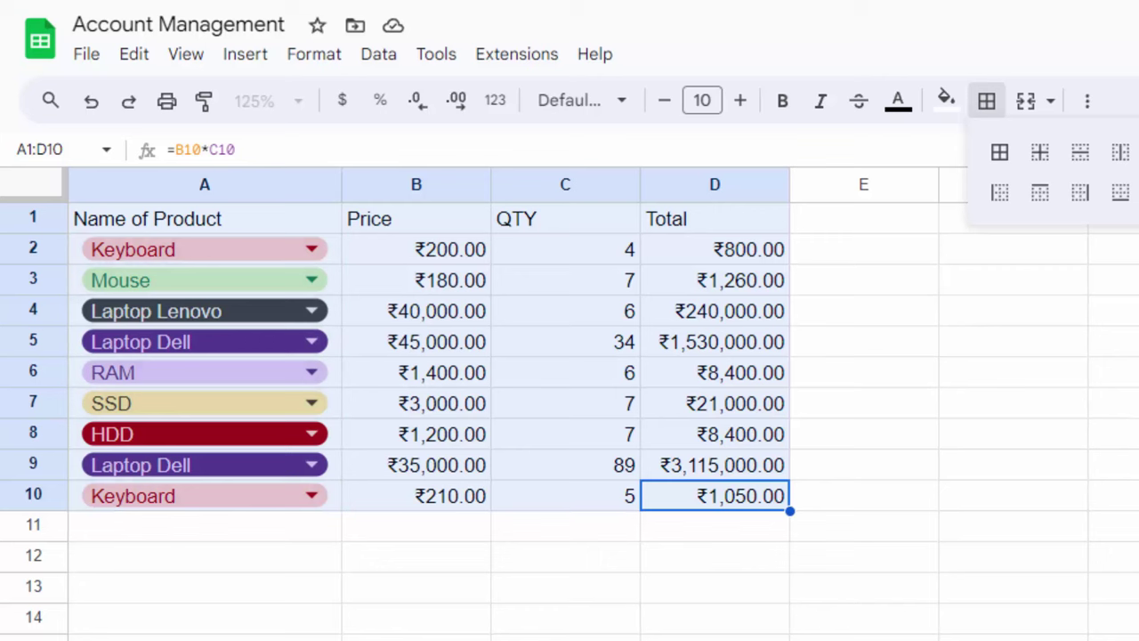
click(1003, 156)
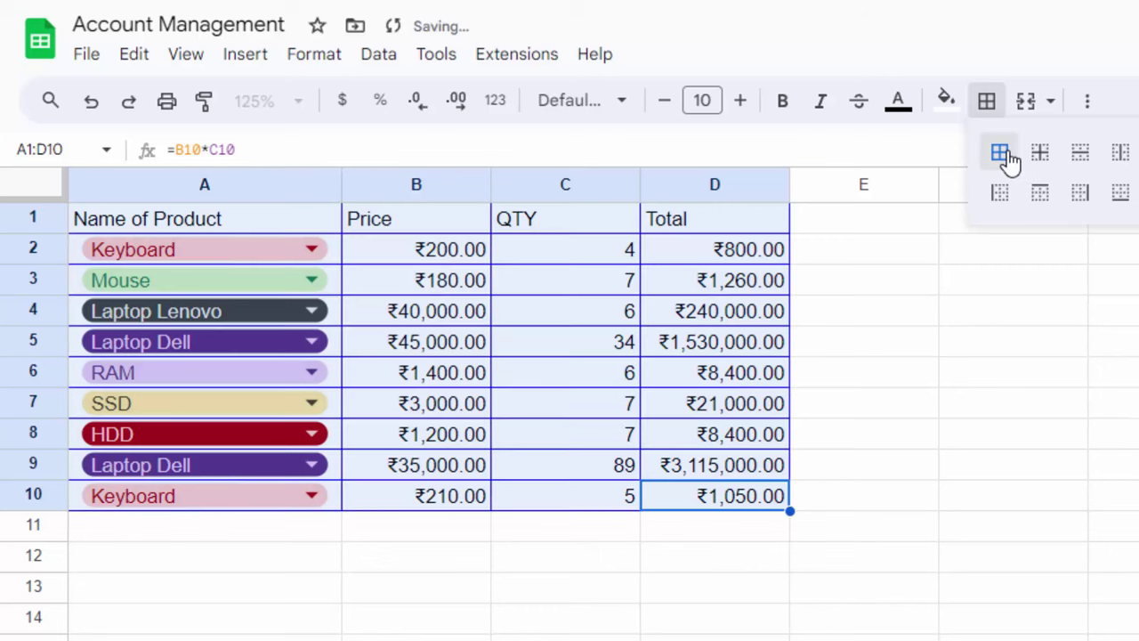
click(919, 433)
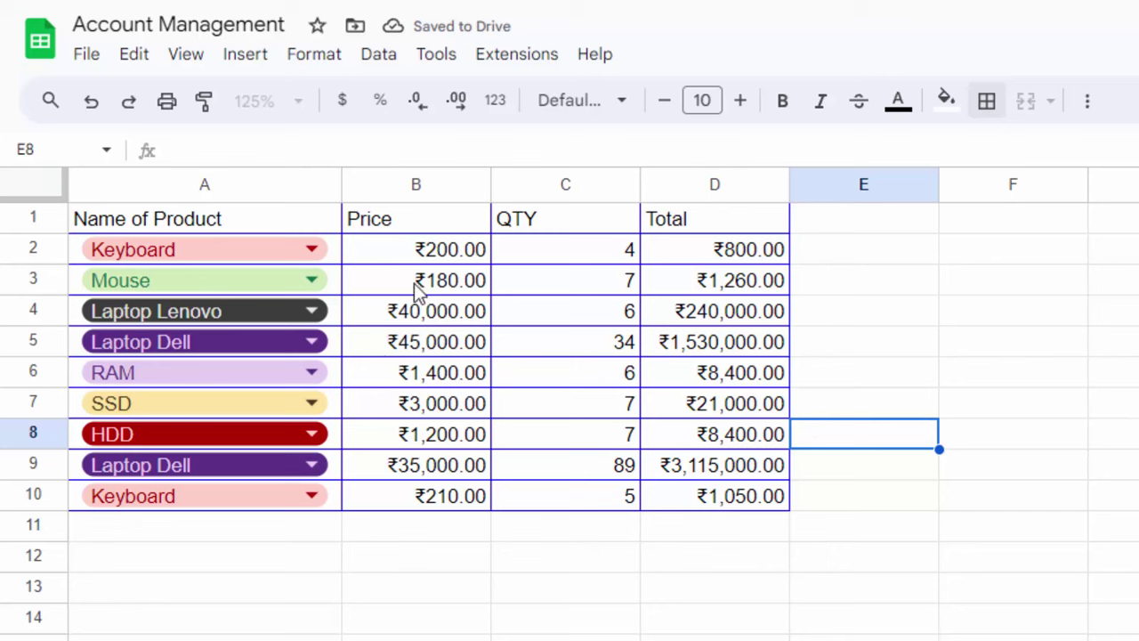
Close the Data validation panel and enter the label 'Tax' in cell H6
click(899, 463)
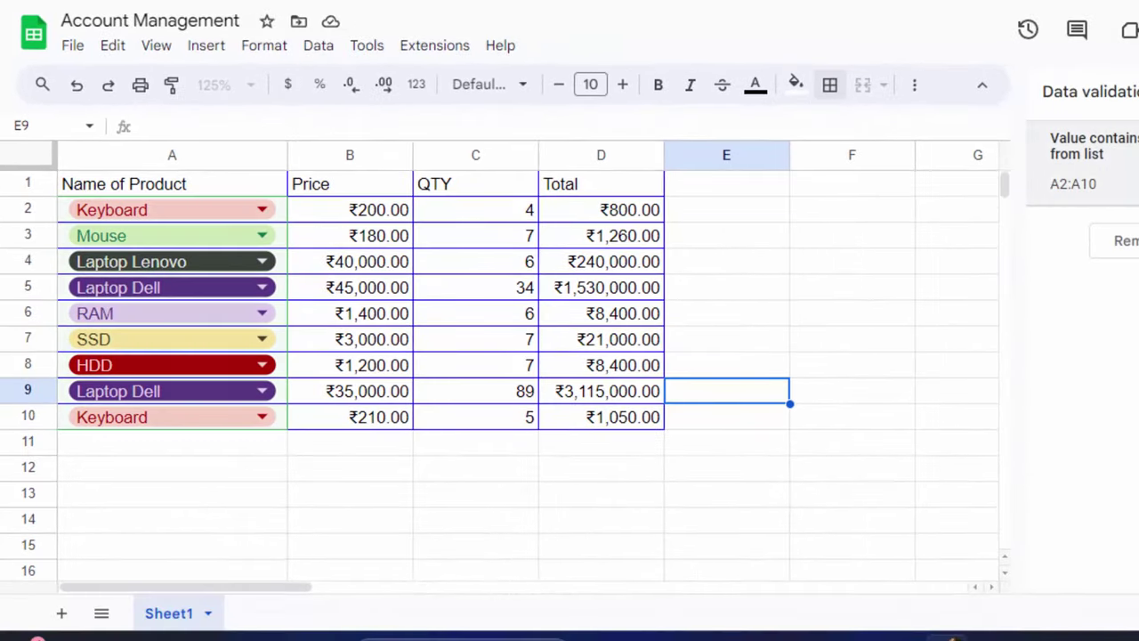
click(1071, 313)
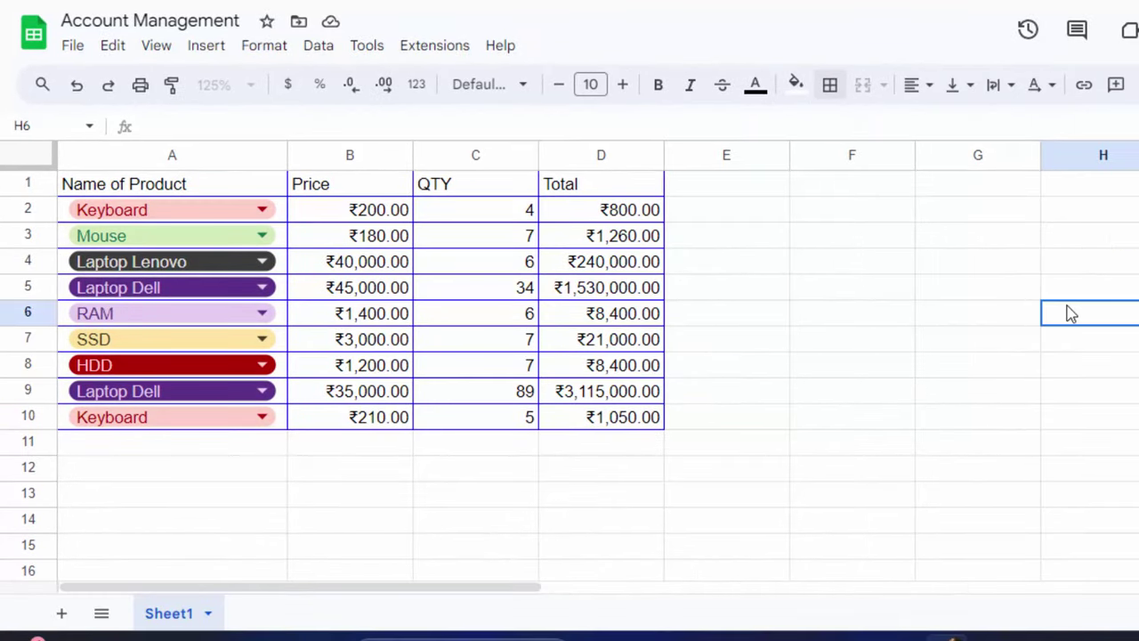
text(Tax)
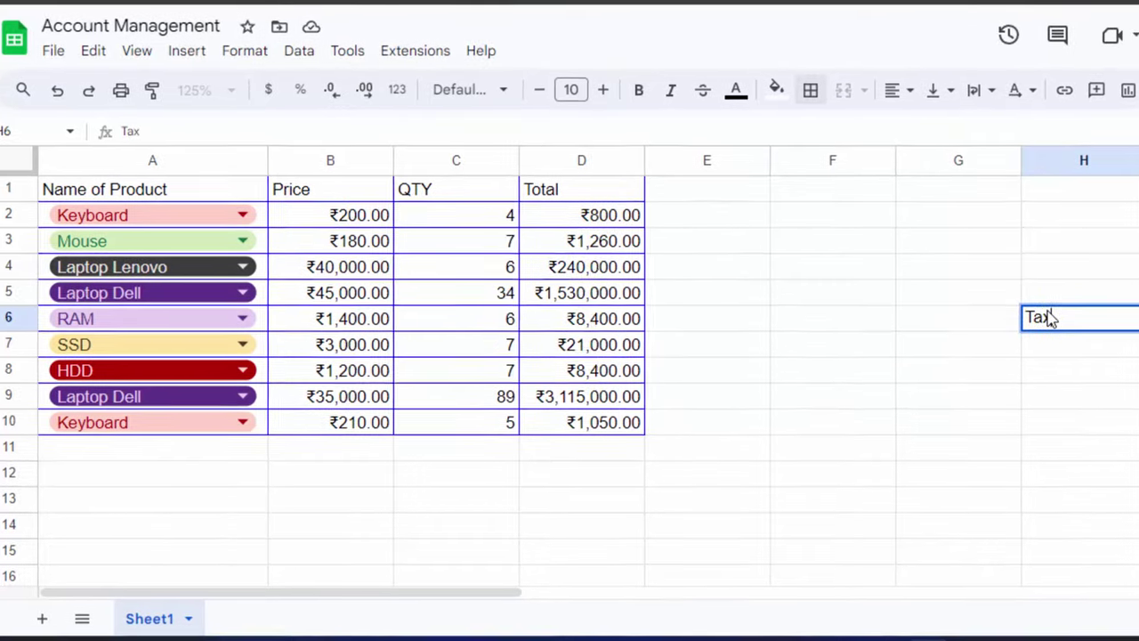
click(987, 408)
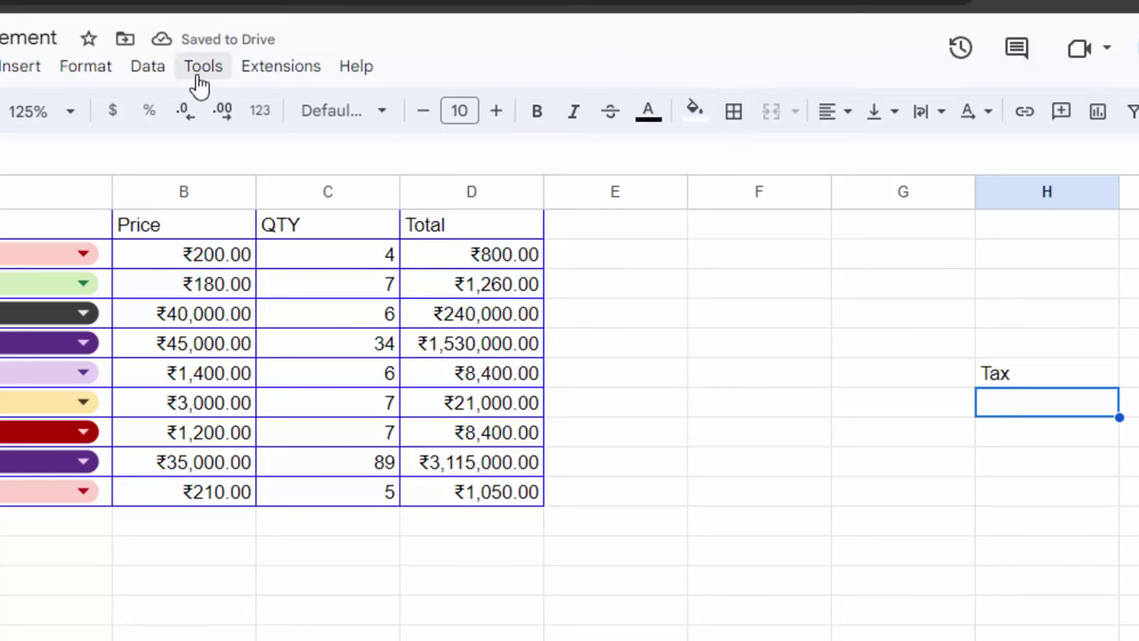
Start a dropdown validation rule for H7 with options 5% and 10%
click(148, 75)
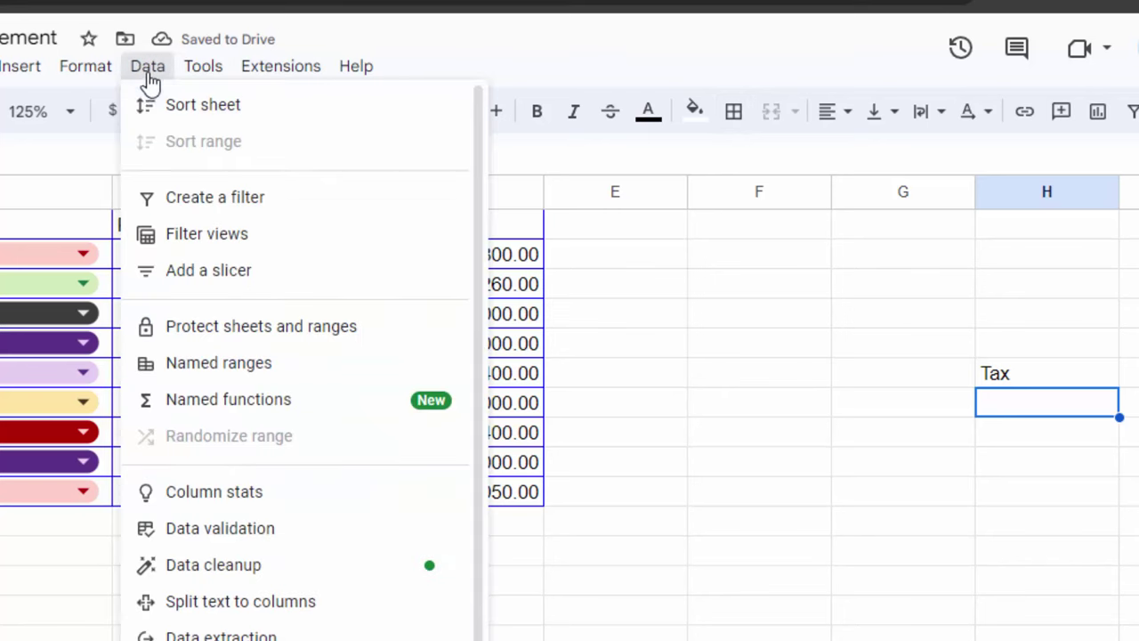
click(254, 530)
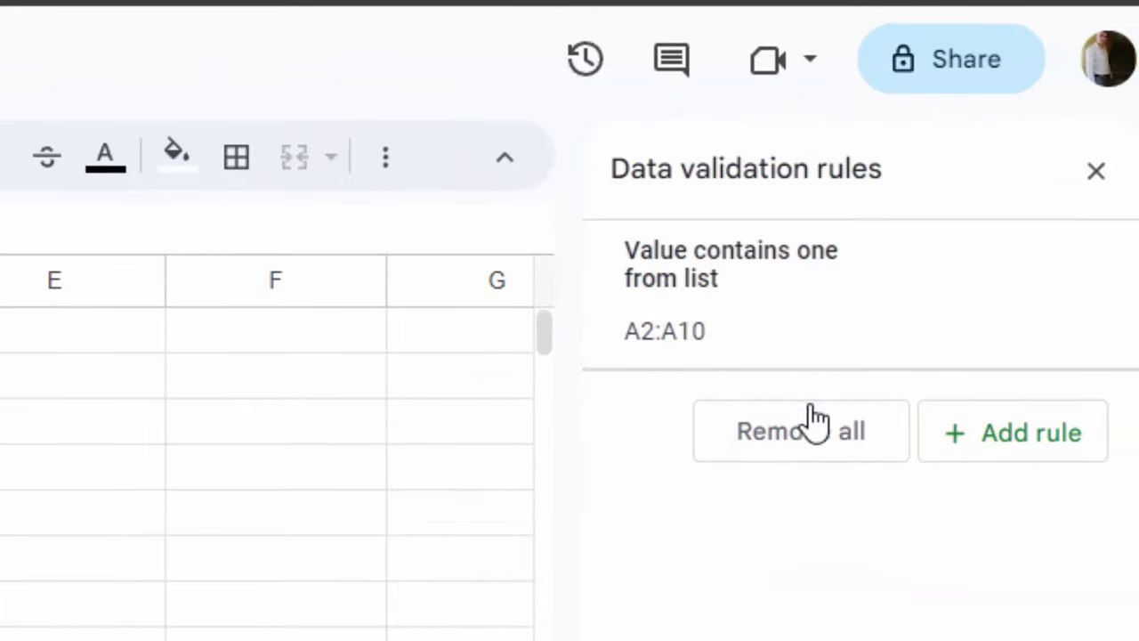
click(1004, 445)
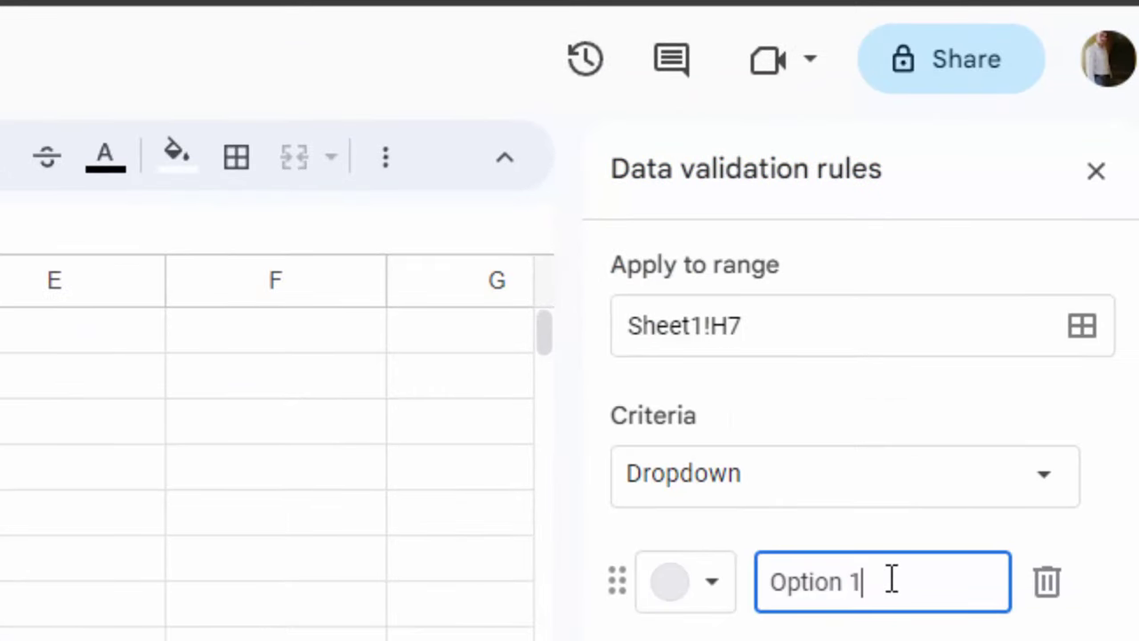
key(ctrl+a)
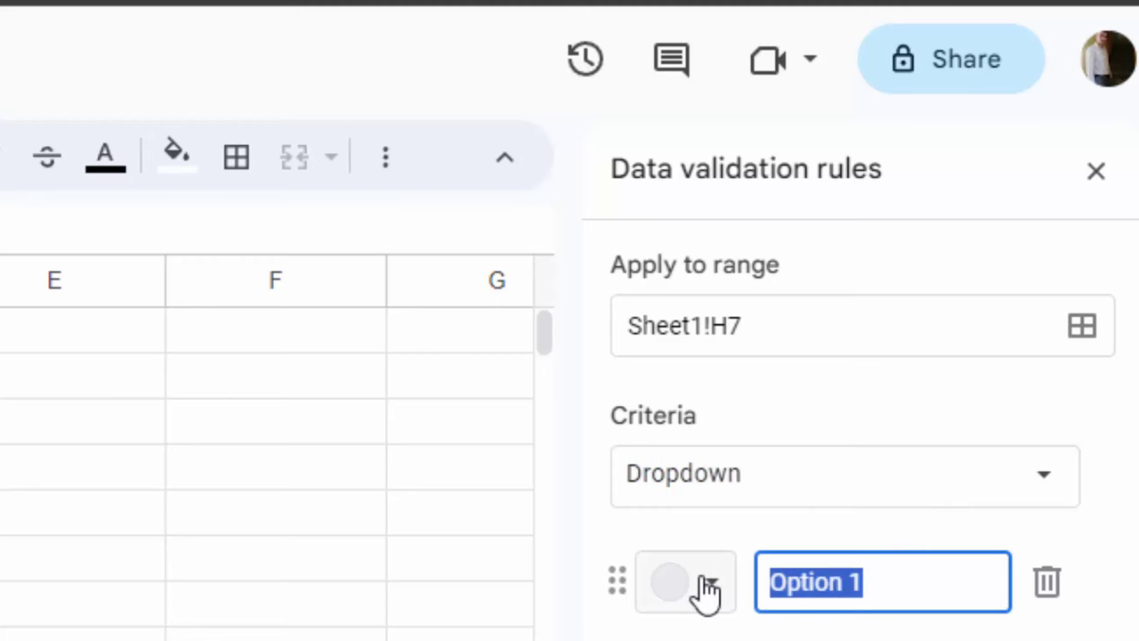
key(BackSpace)
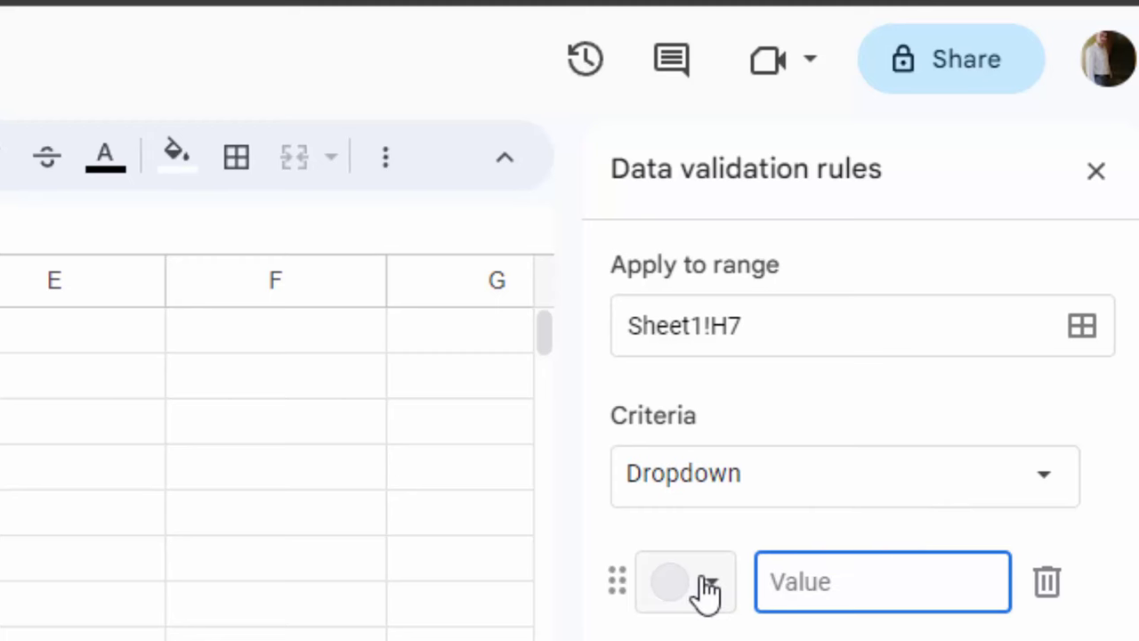
text(5%)
click(861, 271)
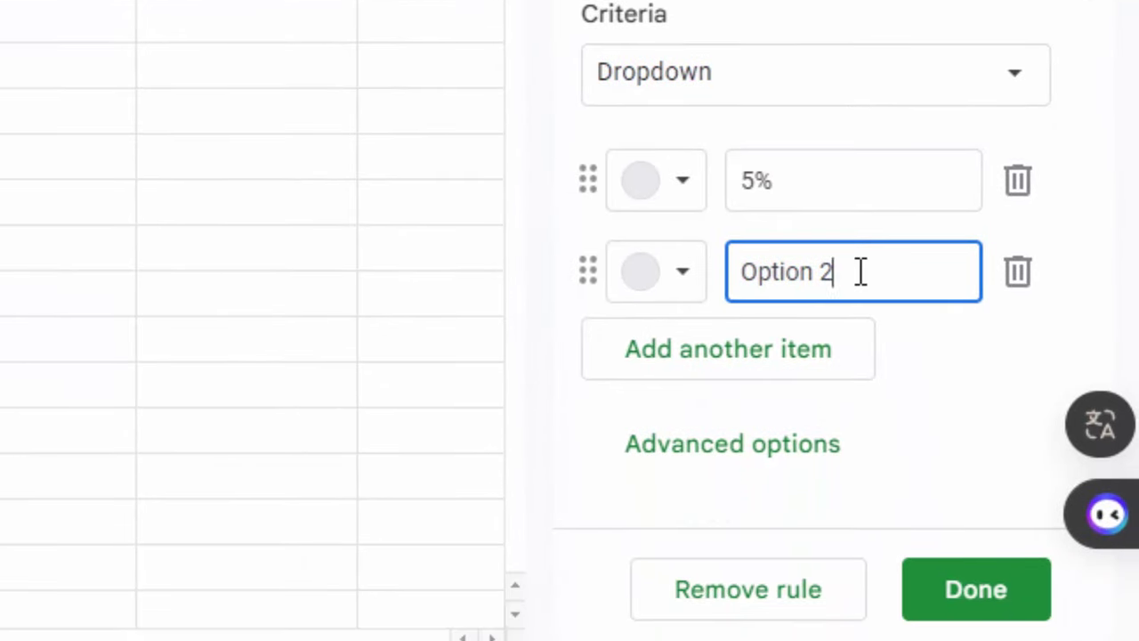
key(ctrl+a)
key(BackSpace)
text(10)
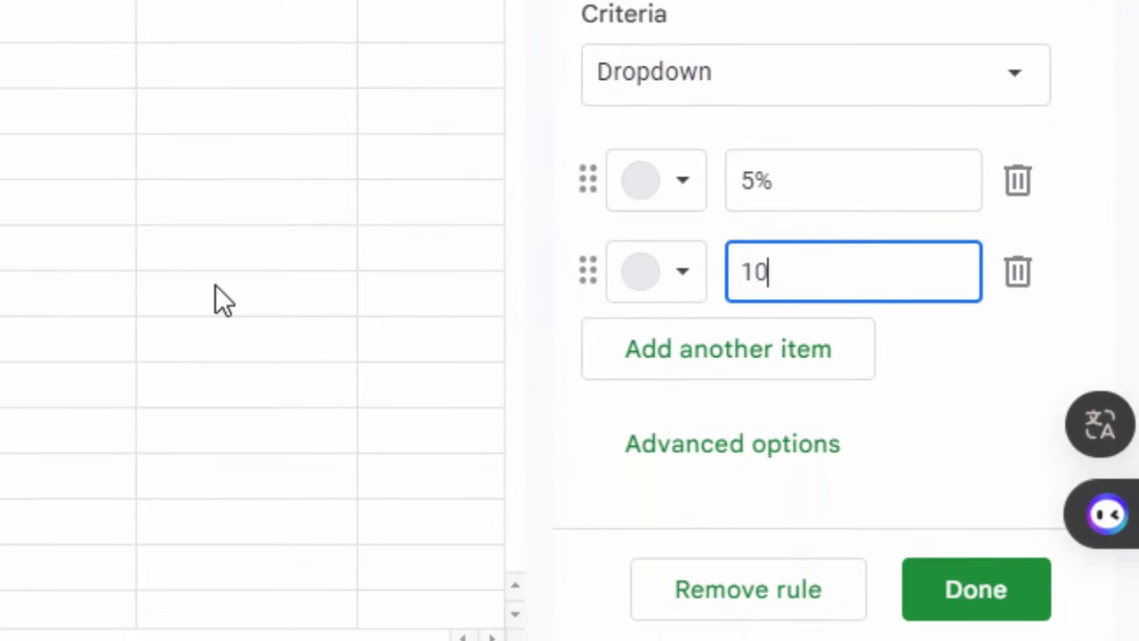
text(%)
Add the rates 12%, 18%, 21% and 28% to the dropdown and save the rule
click(678, 360)
text(12)
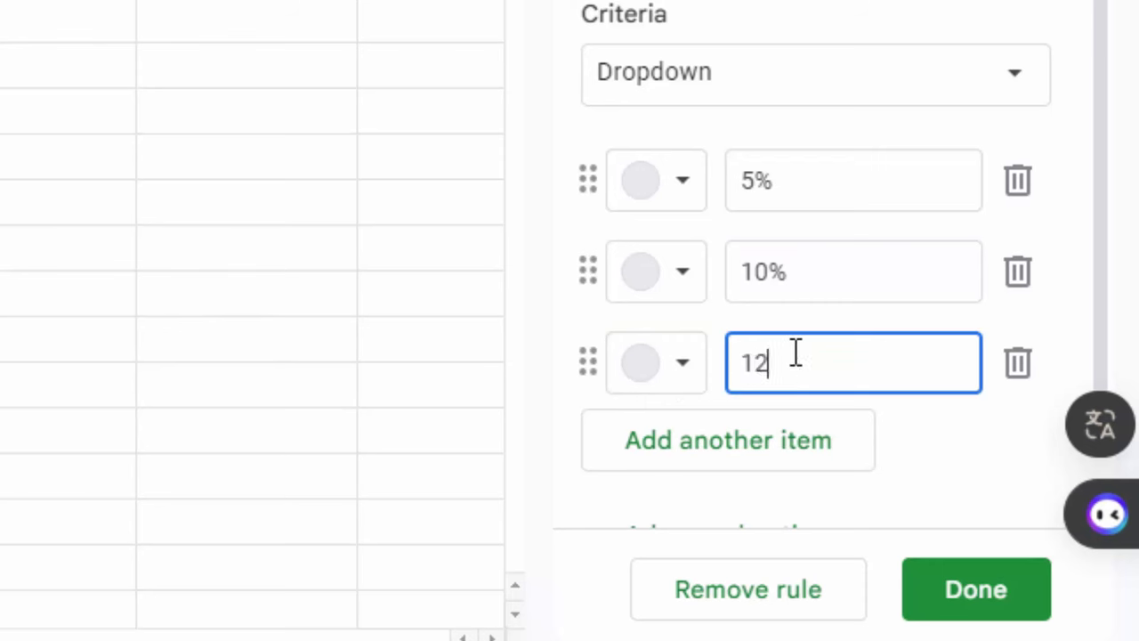
text(%)
click(775, 421)
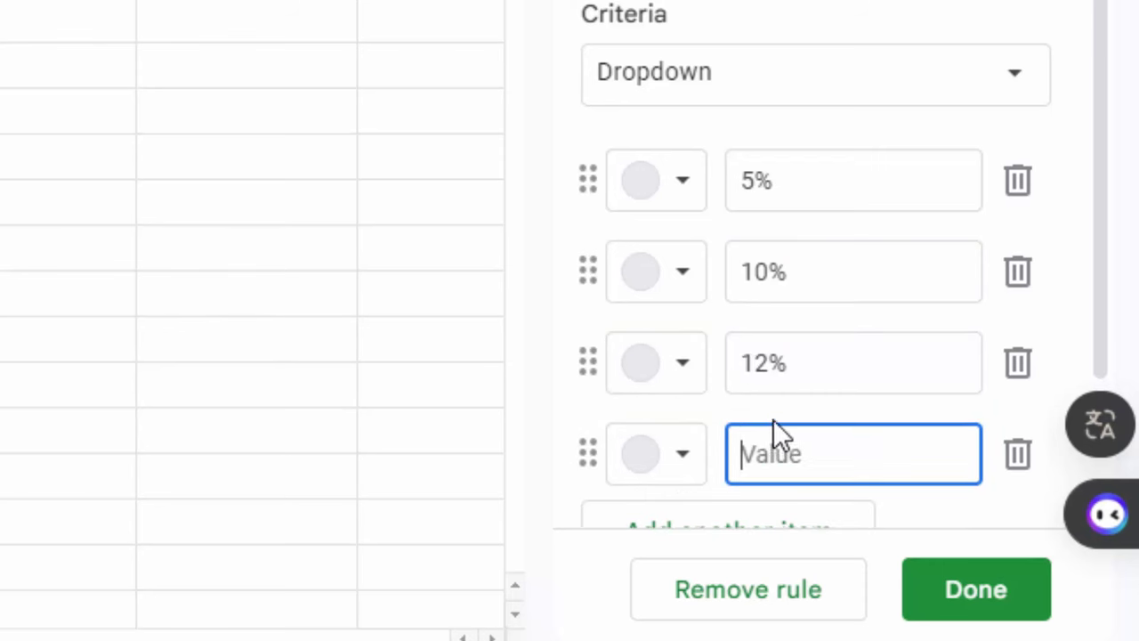
text(18)
text(%)
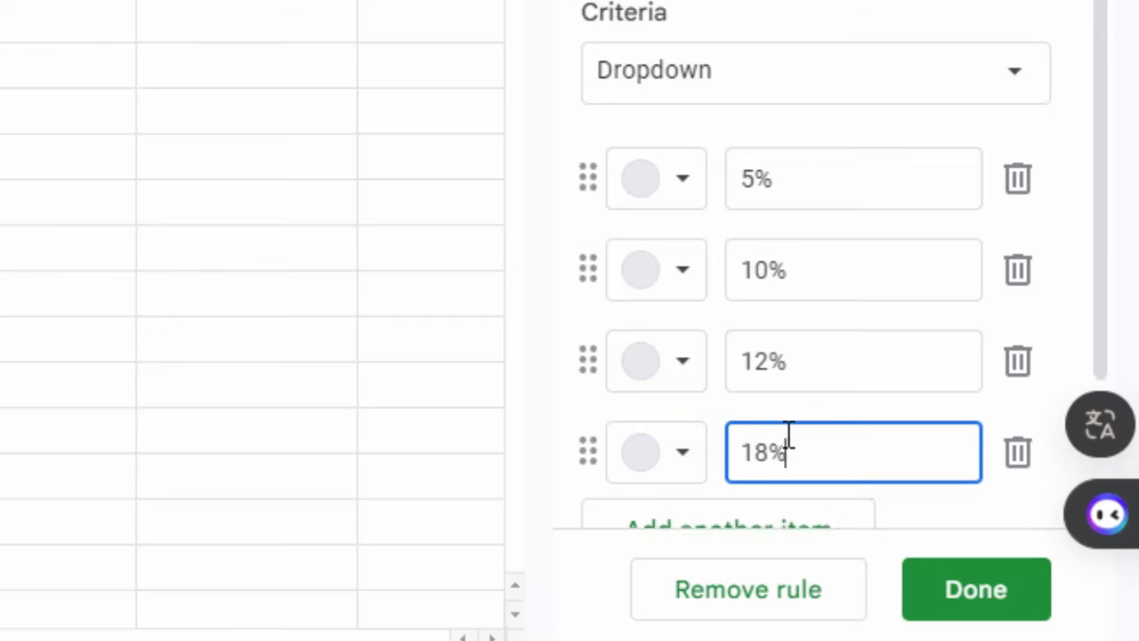
scroll(784, 427, down, 2)
click(790, 352)
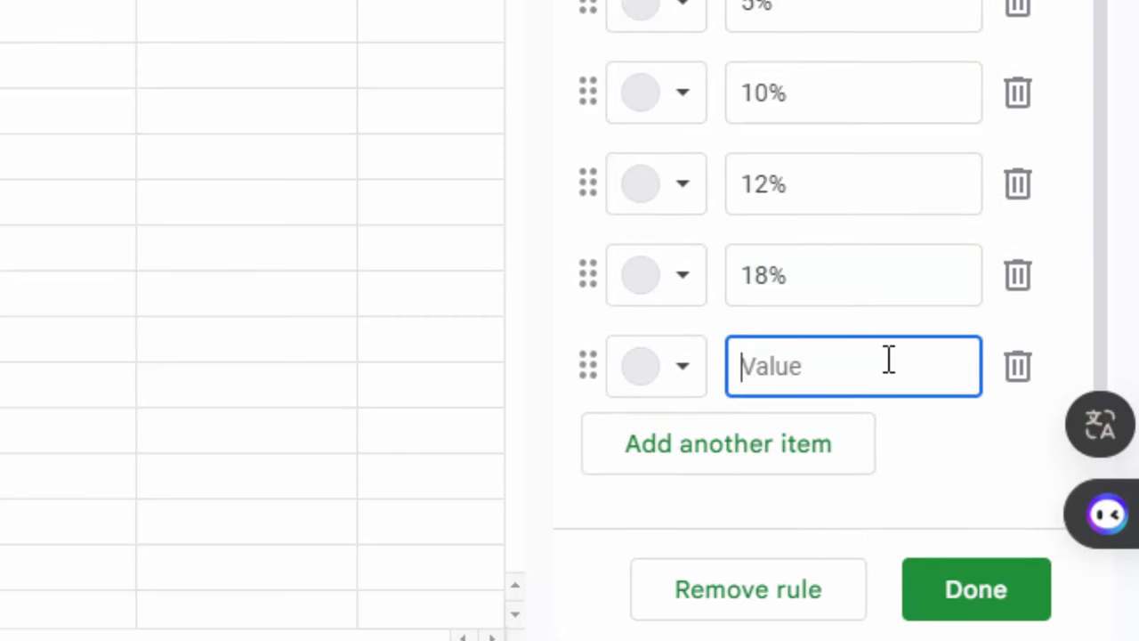
text(21%)
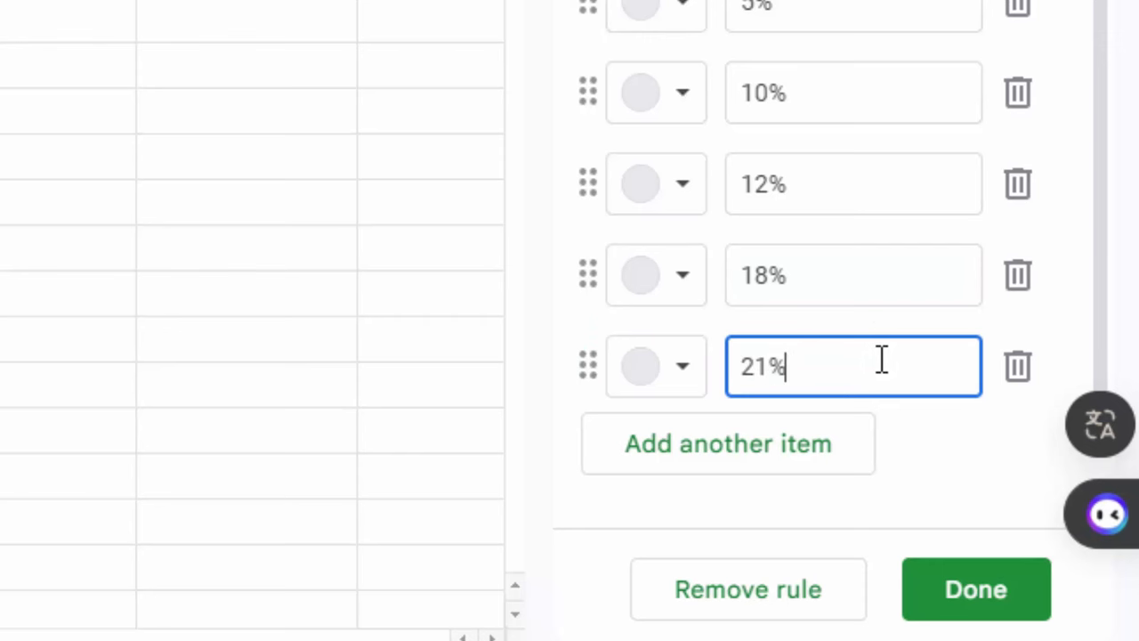
click(803, 426)
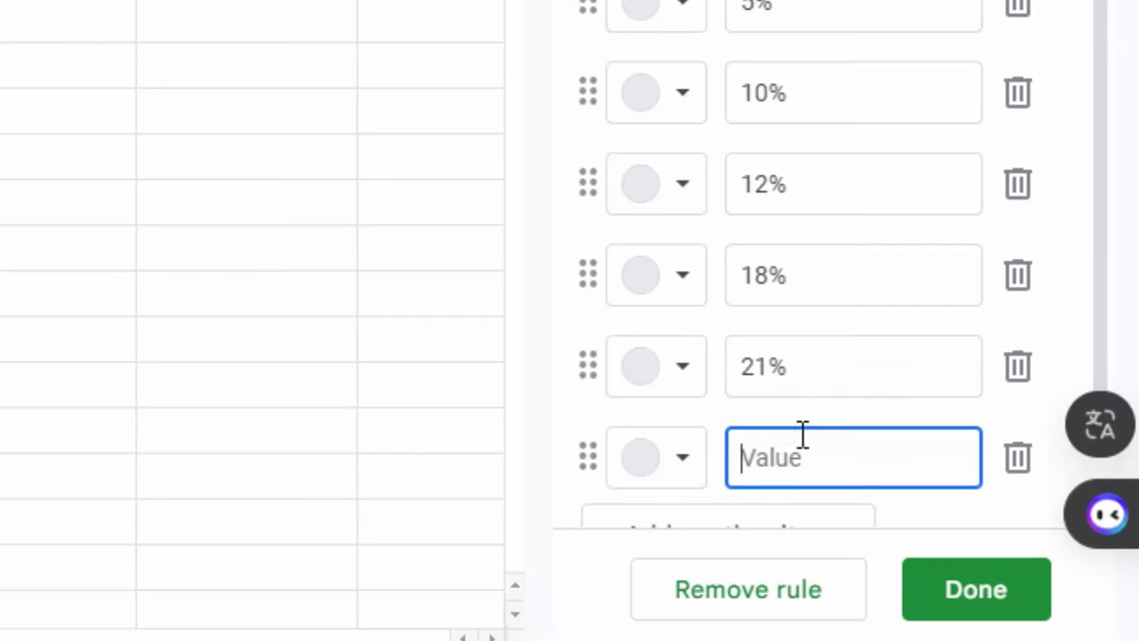
text(2)
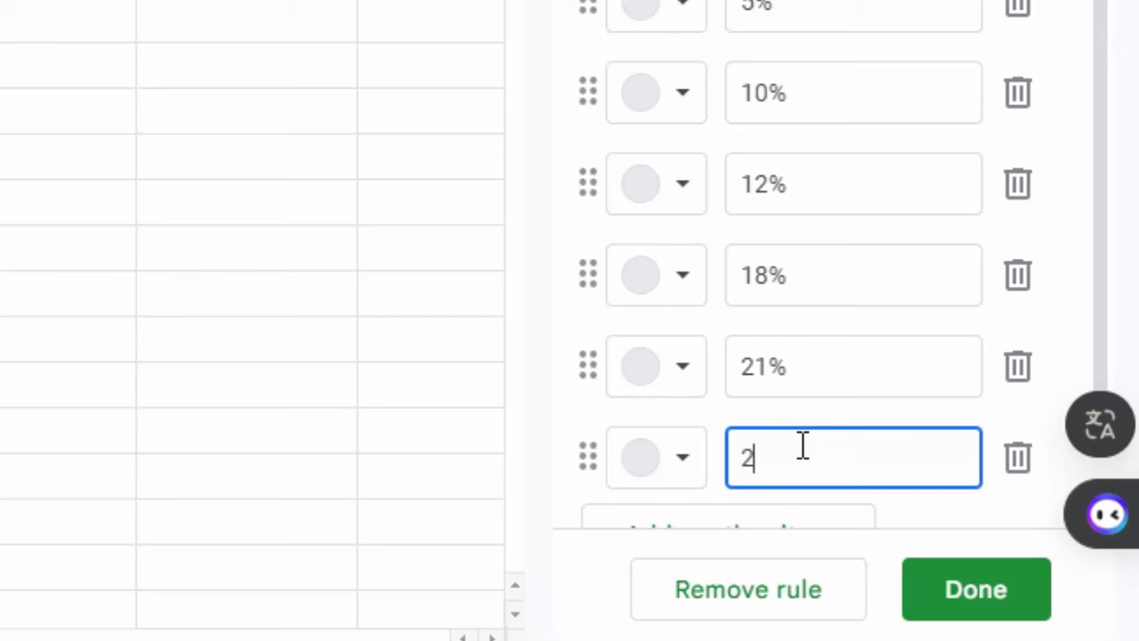
text(8%)
click(988, 598)
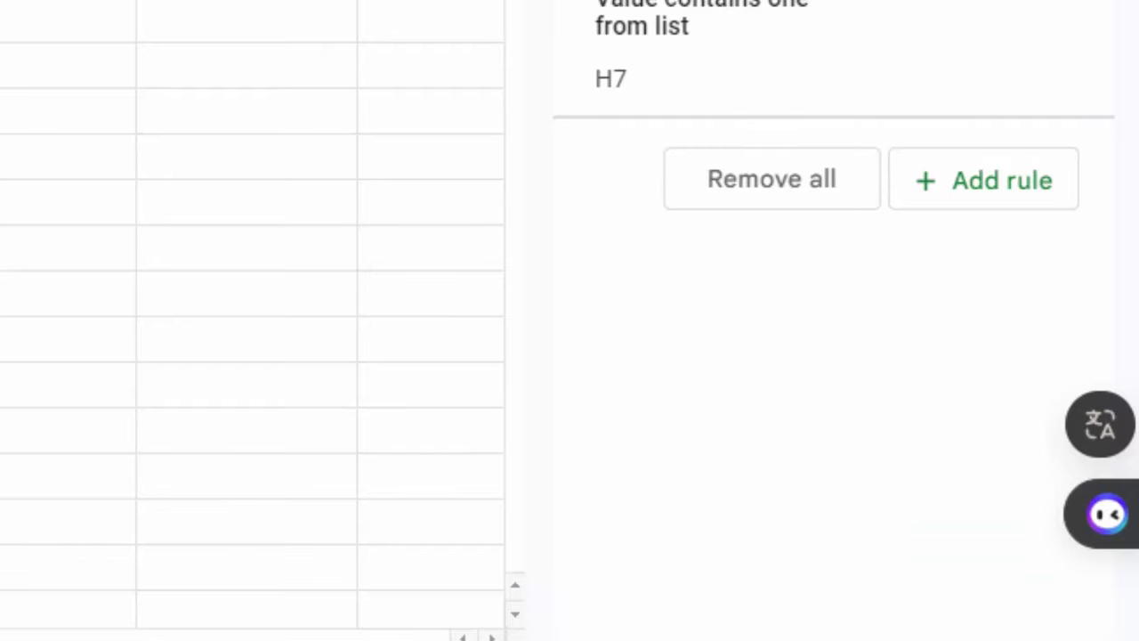
click(772, 212)
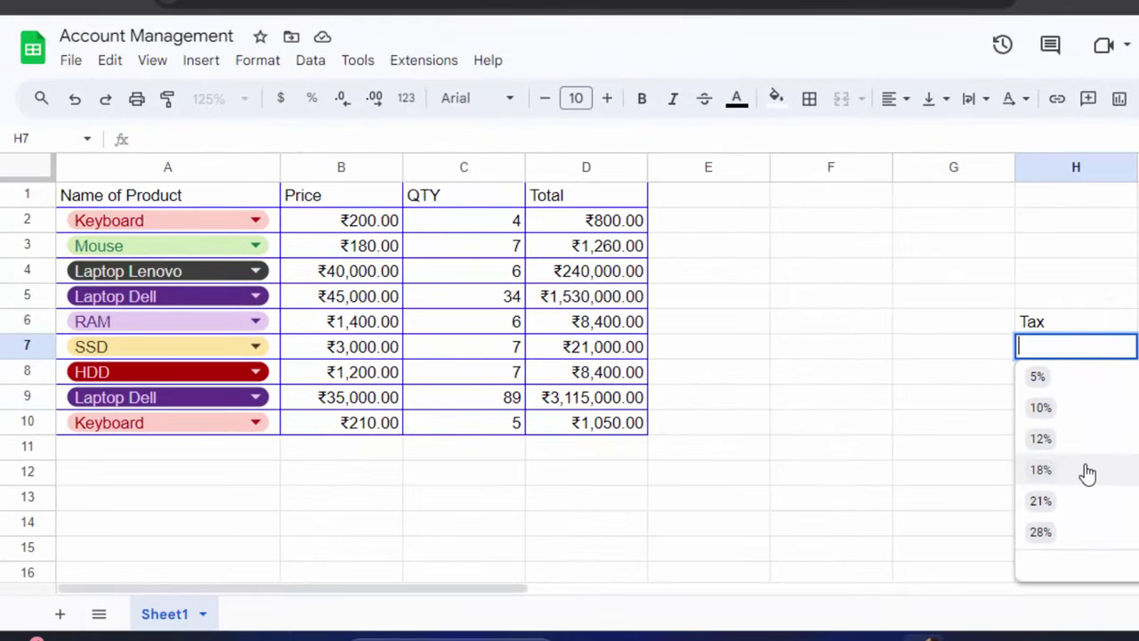
Choose 18% from H7's dropdown and check D2's =B2*C2 formula
click(1083, 470)
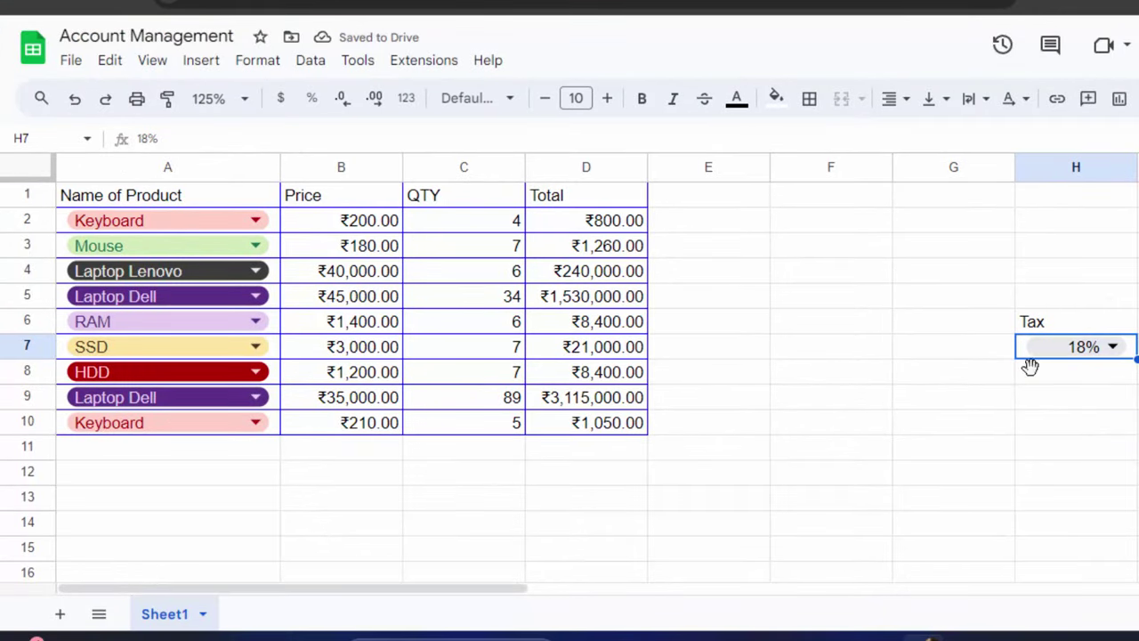
click(623, 221)
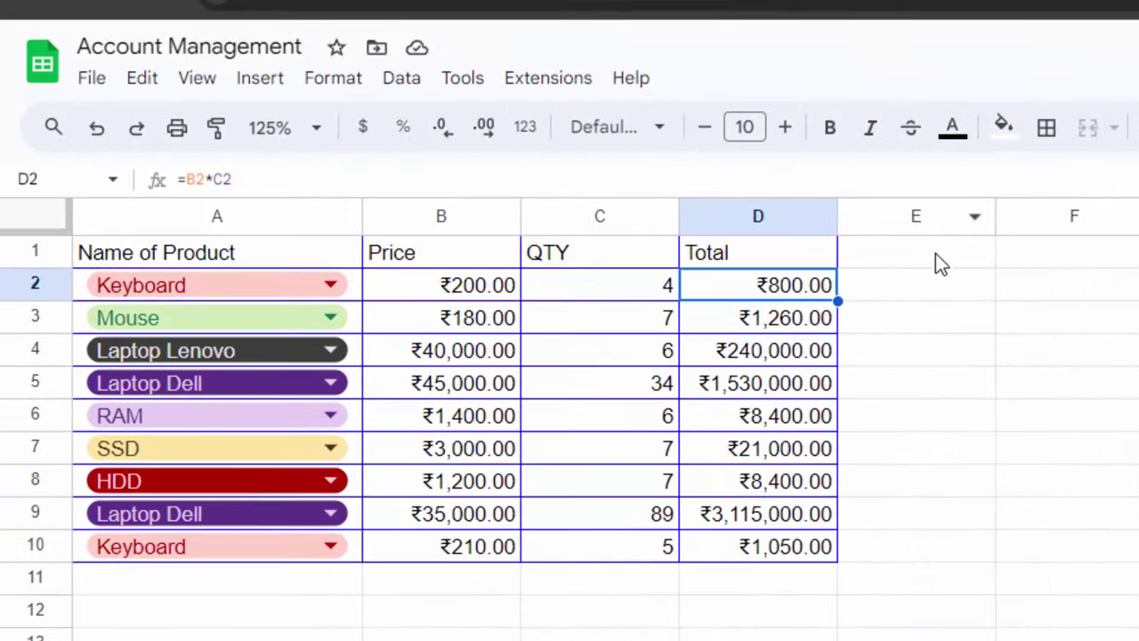
Head column E 'Tax' and enter =D2*H7 in E2
click(724, 197)
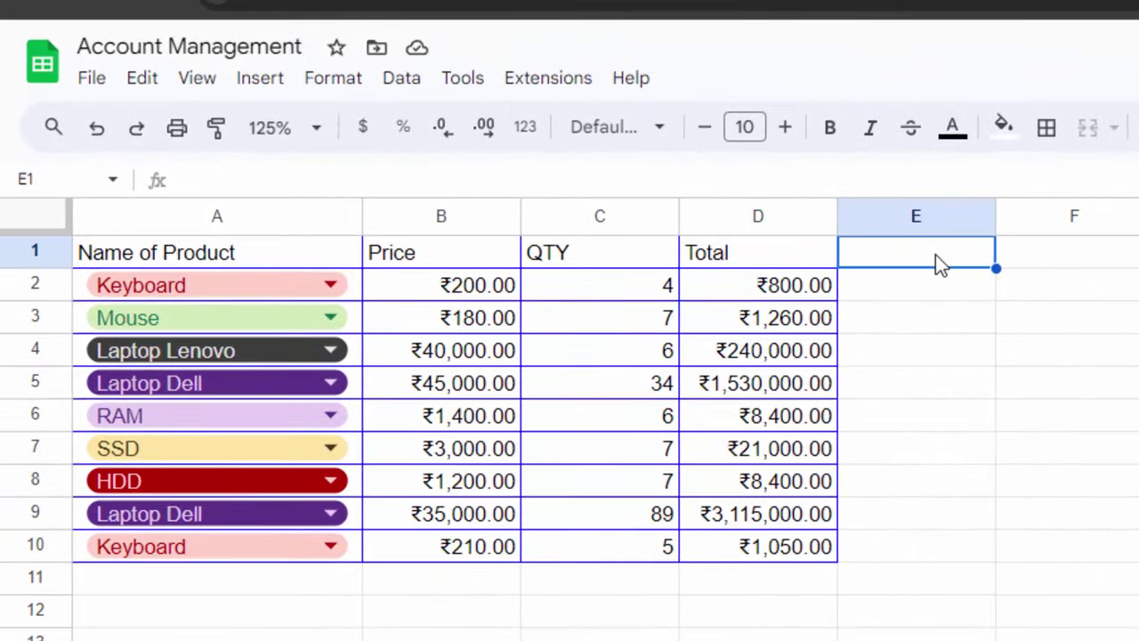
text(Tax)
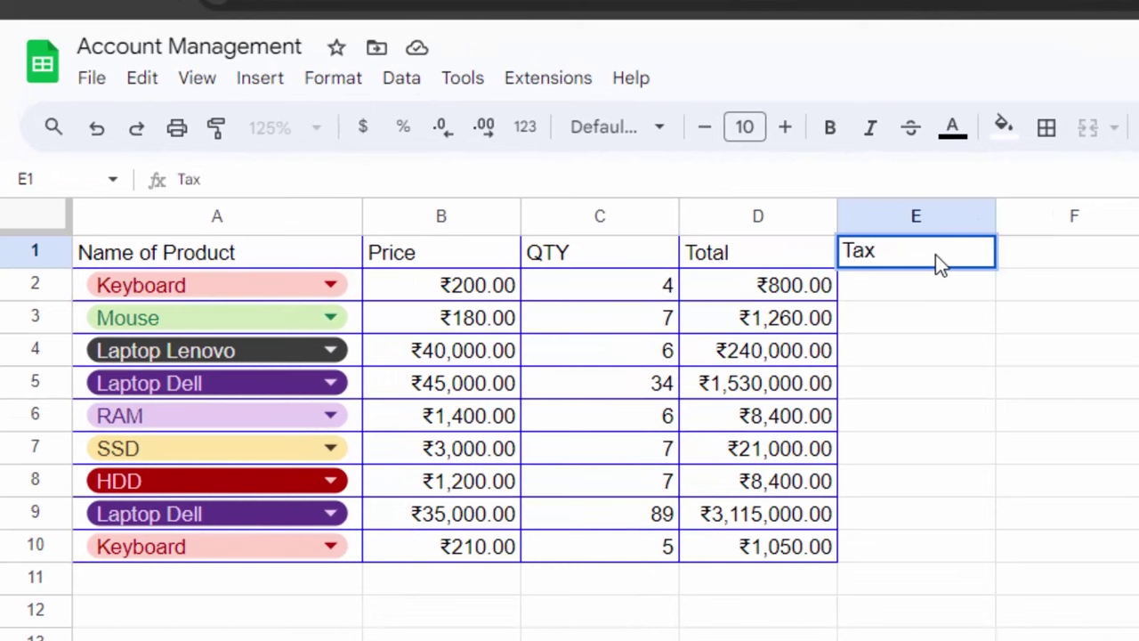
click(913, 294)
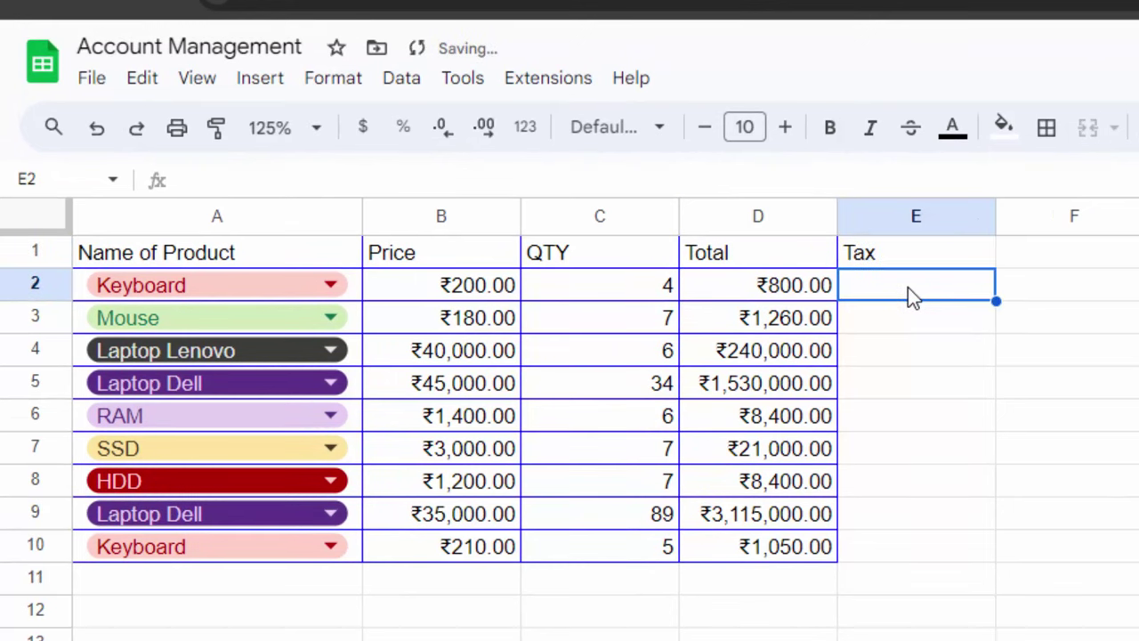
text(=)
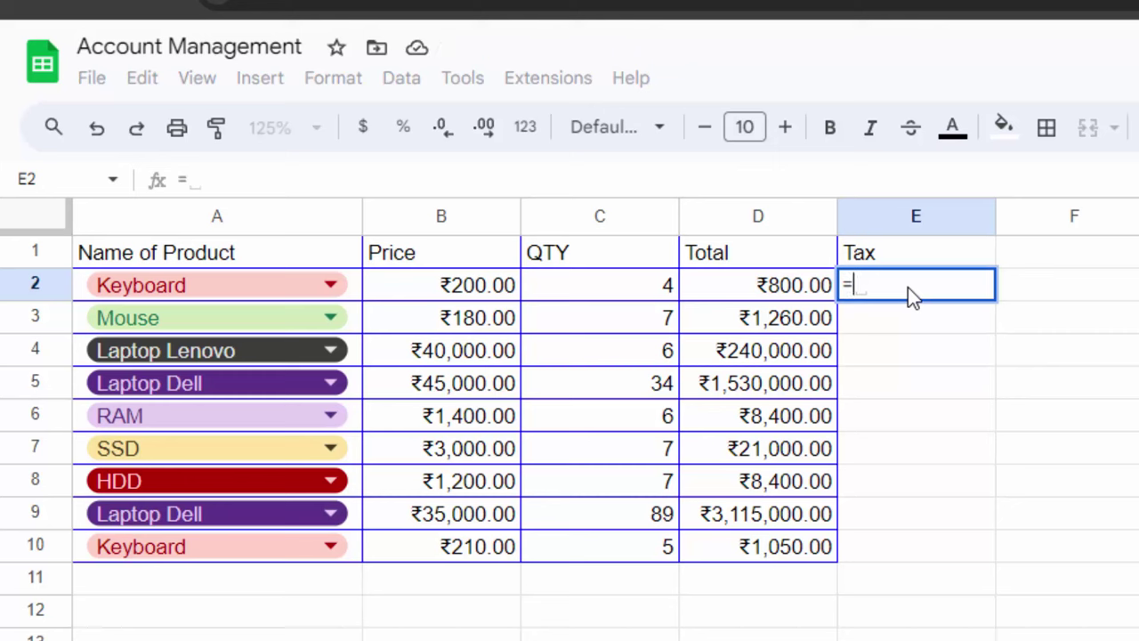
click(773, 296)
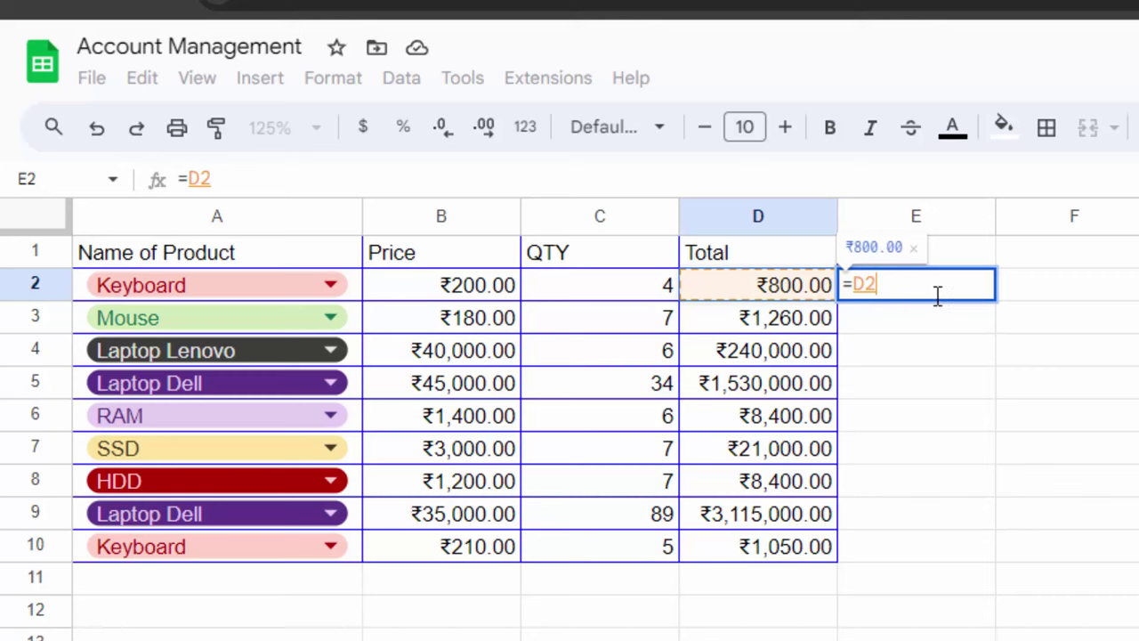
text(*)
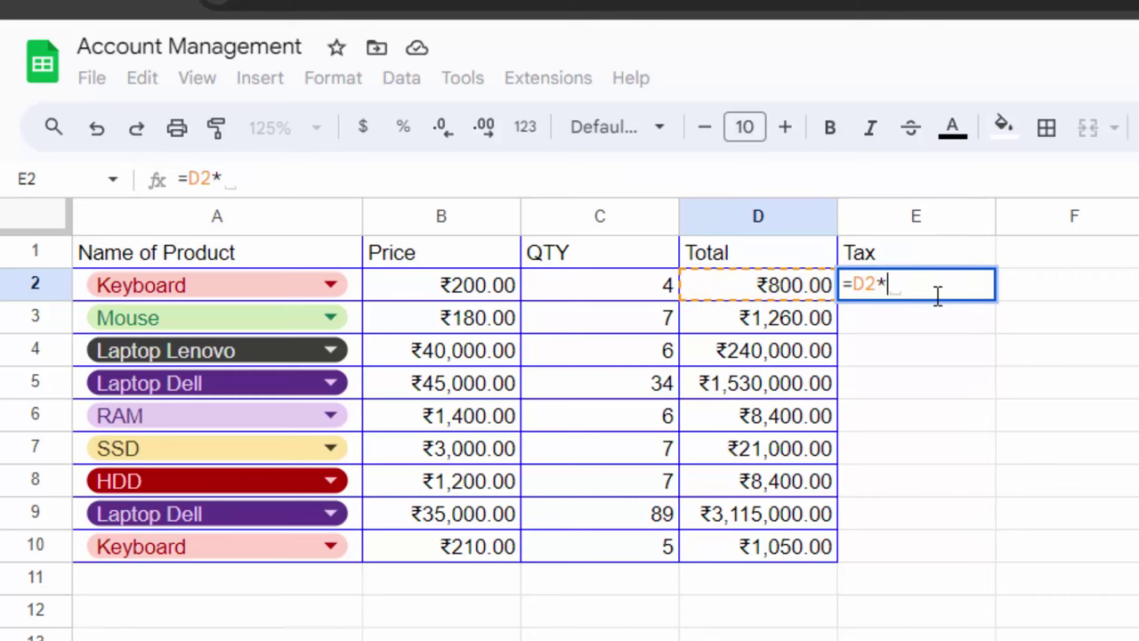
text(H7)
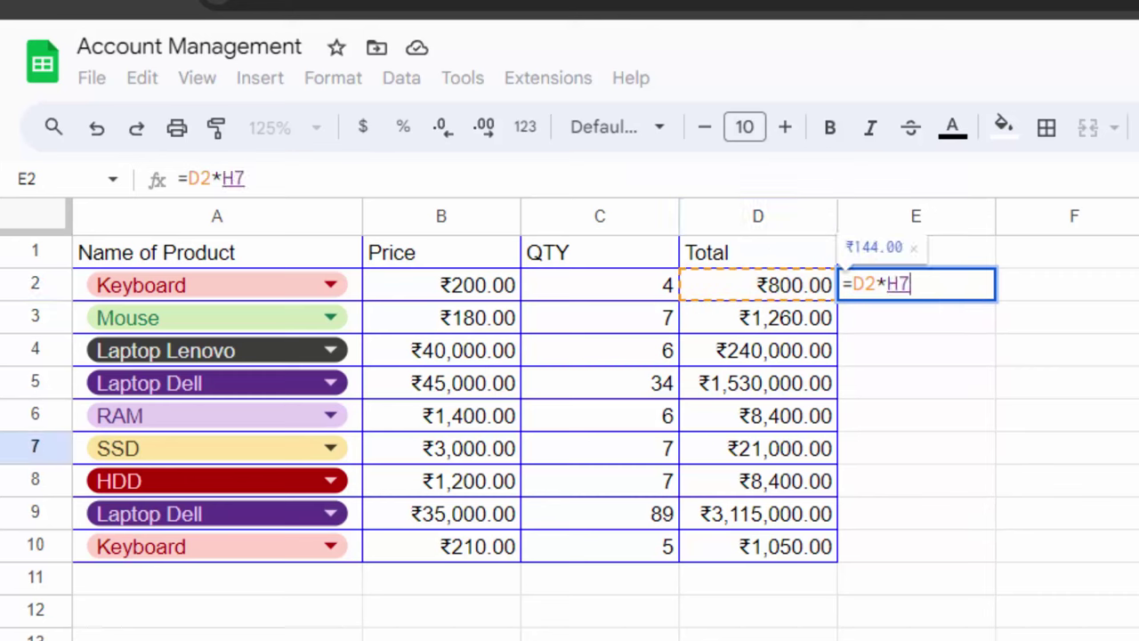
key(Return)
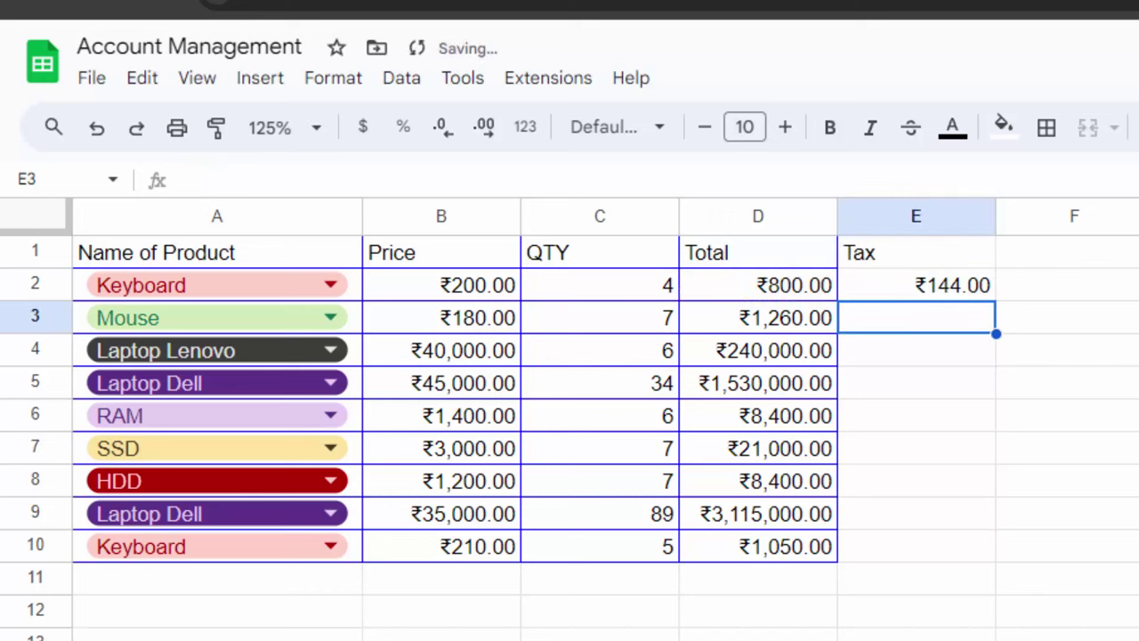
Fill the tax formula down to E10, then set H7 to 10% and revert it to 5%
click(975, 289)
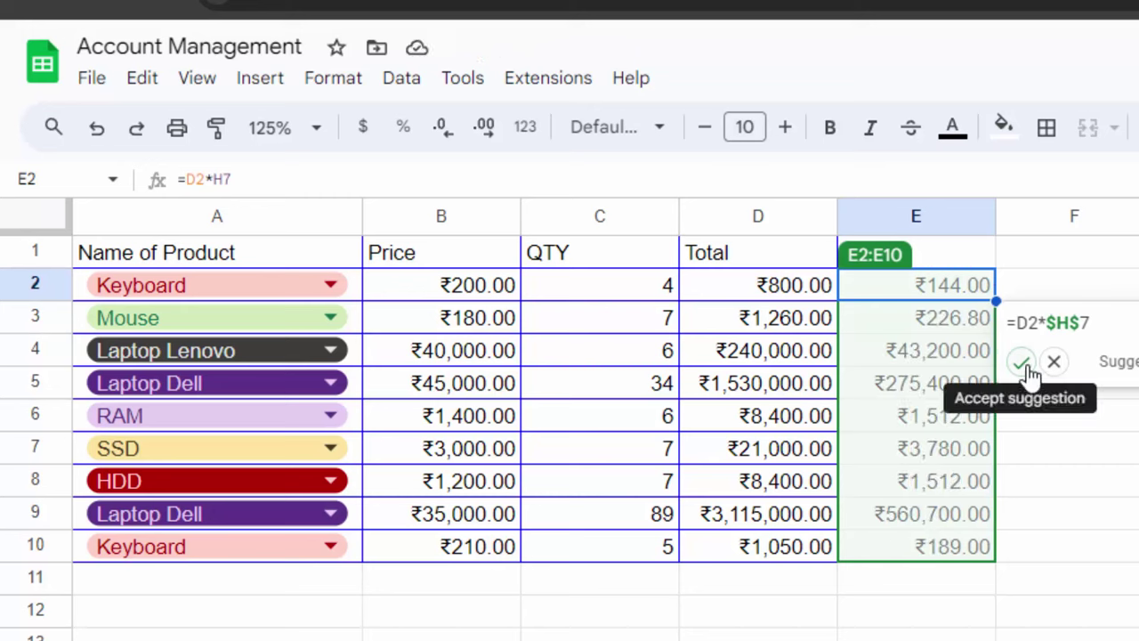
click(1022, 362)
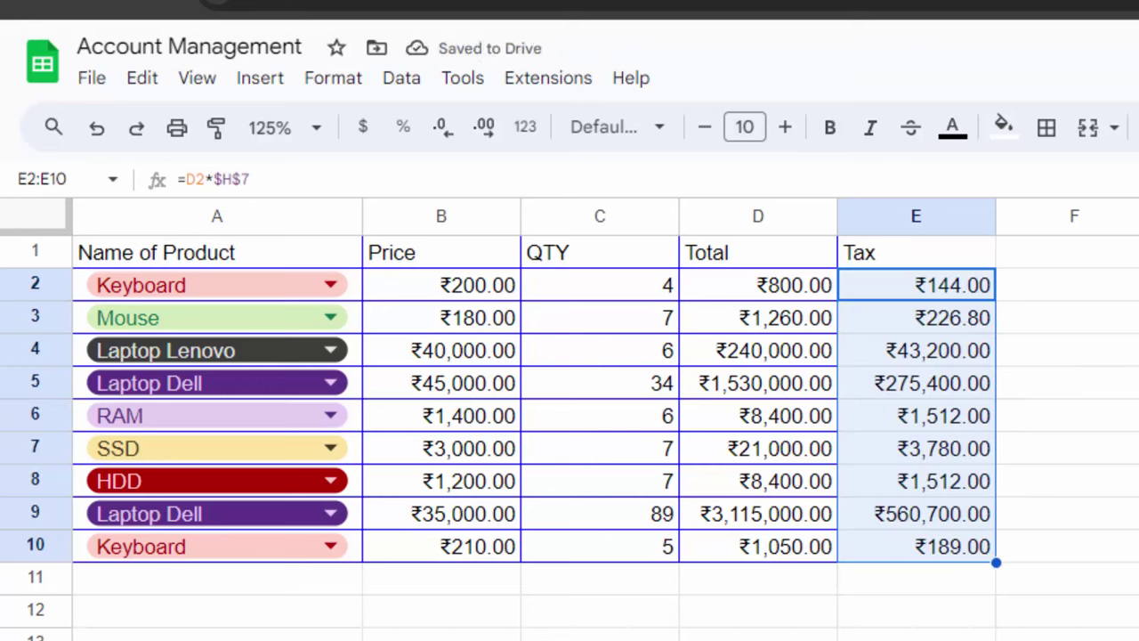
text(10%)
key(Return)
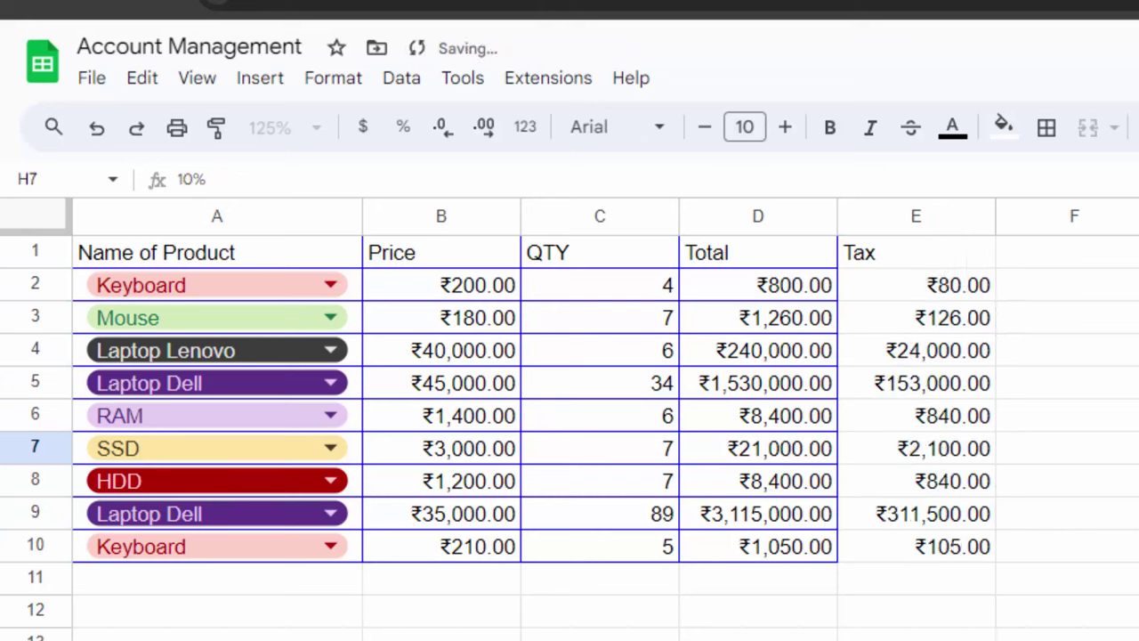
key(ctrl+z)
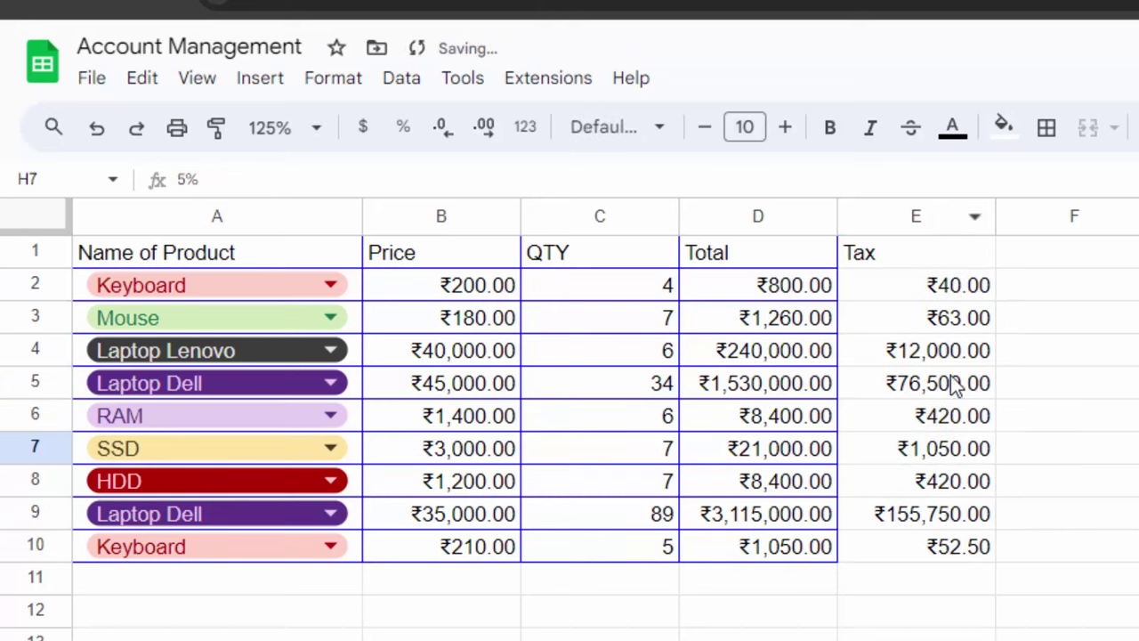
Copy the Price–Total cell formatting onto the Tax column E1:E10
drag(975, 545, 917, 256)
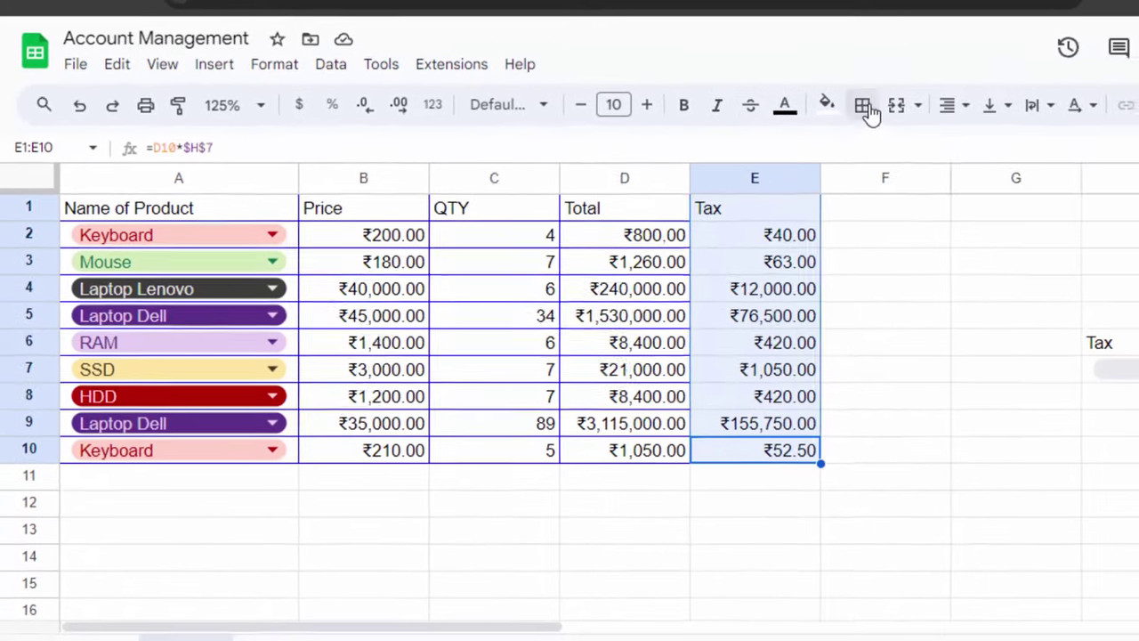
click(849, 103)
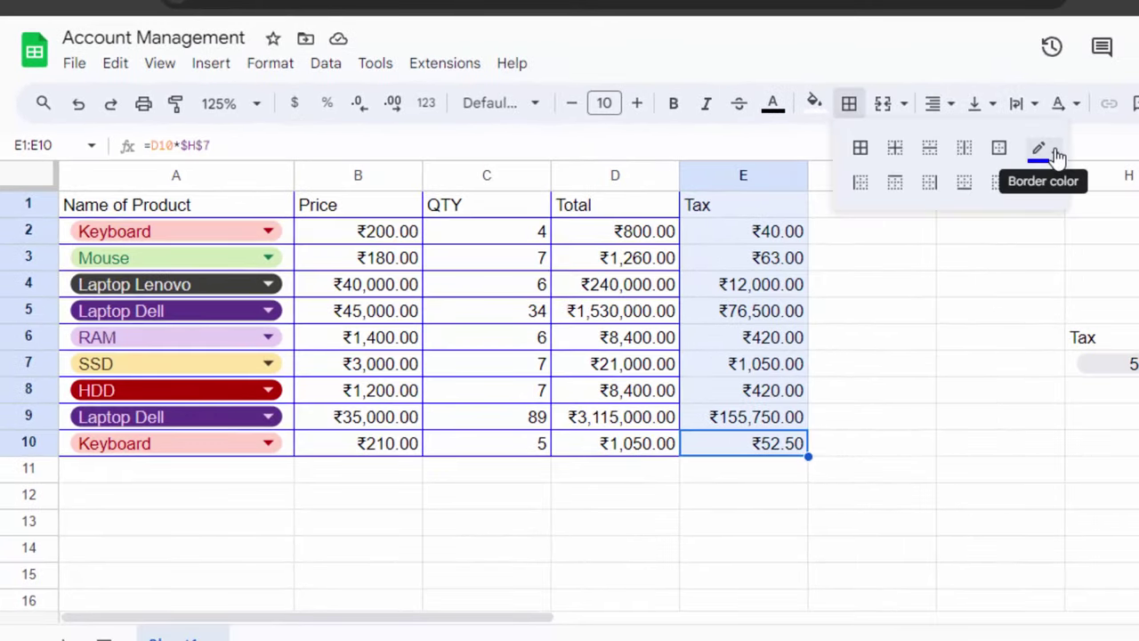
click(995, 367)
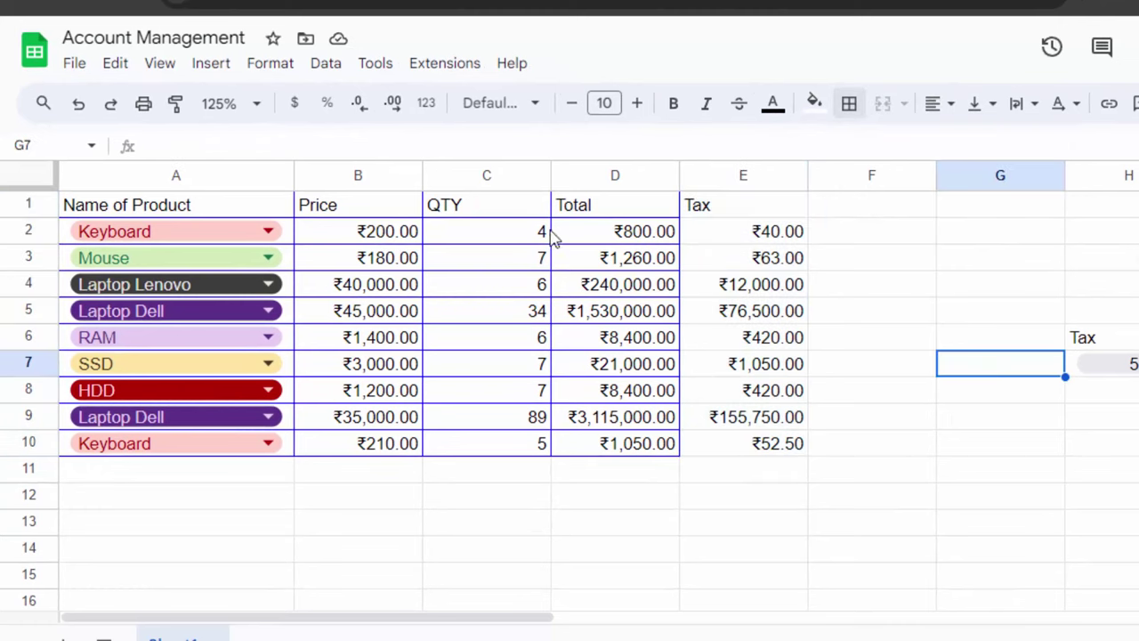
mouse_move(407, 258)
mouse_down()
mouse_move(609, 352)
mouse_move(617, 367)
mouse_up()
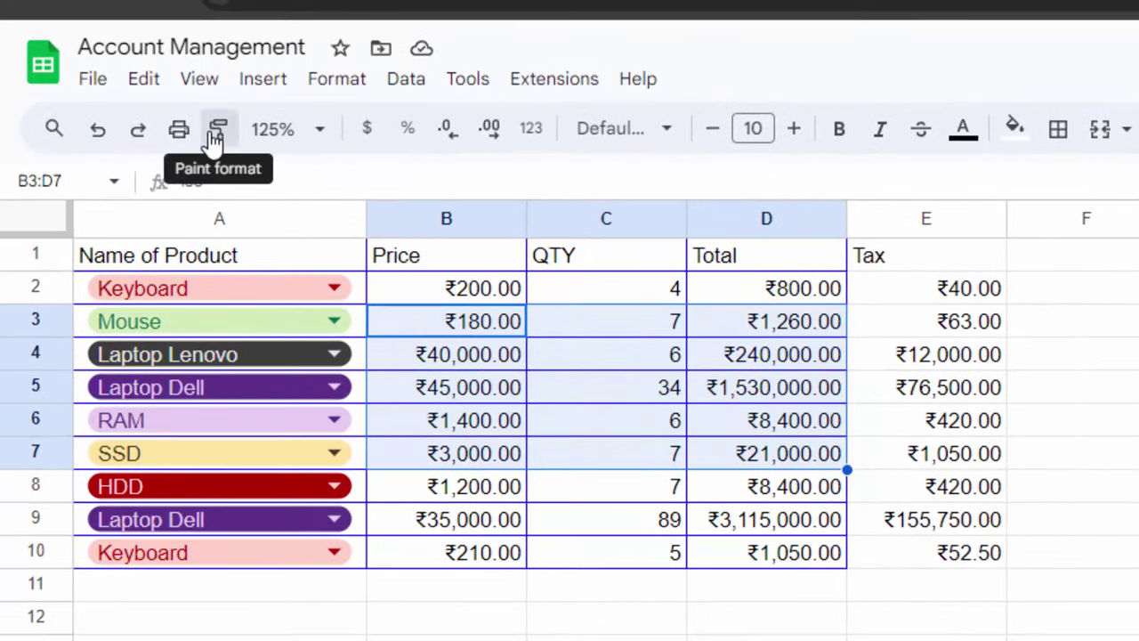
click(214, 140)
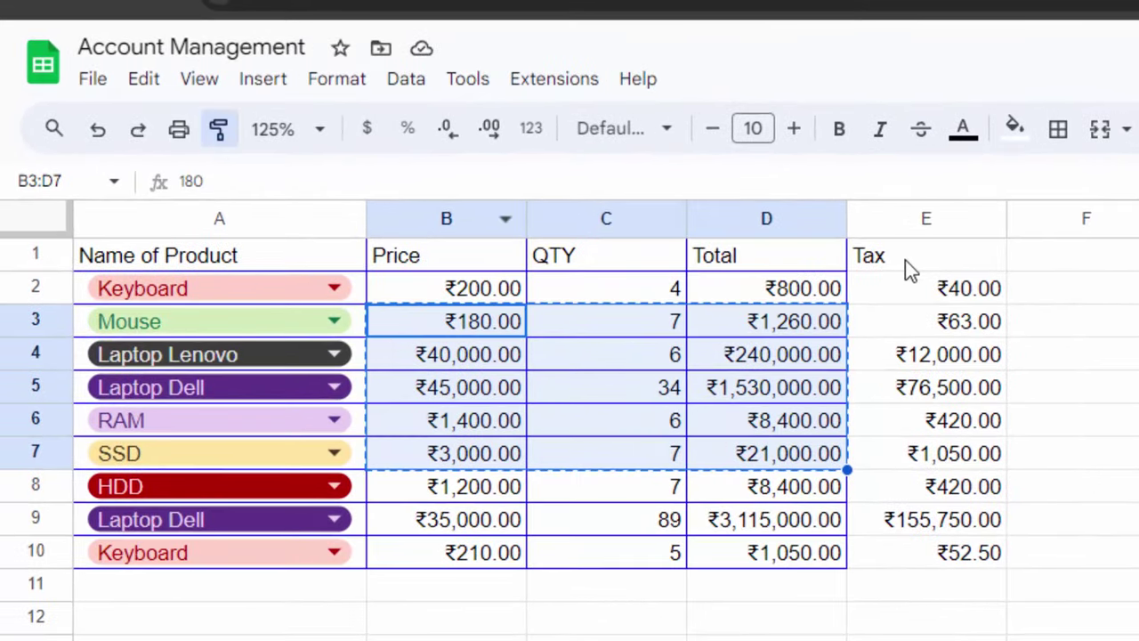
drag(905, 260, 943, 544)
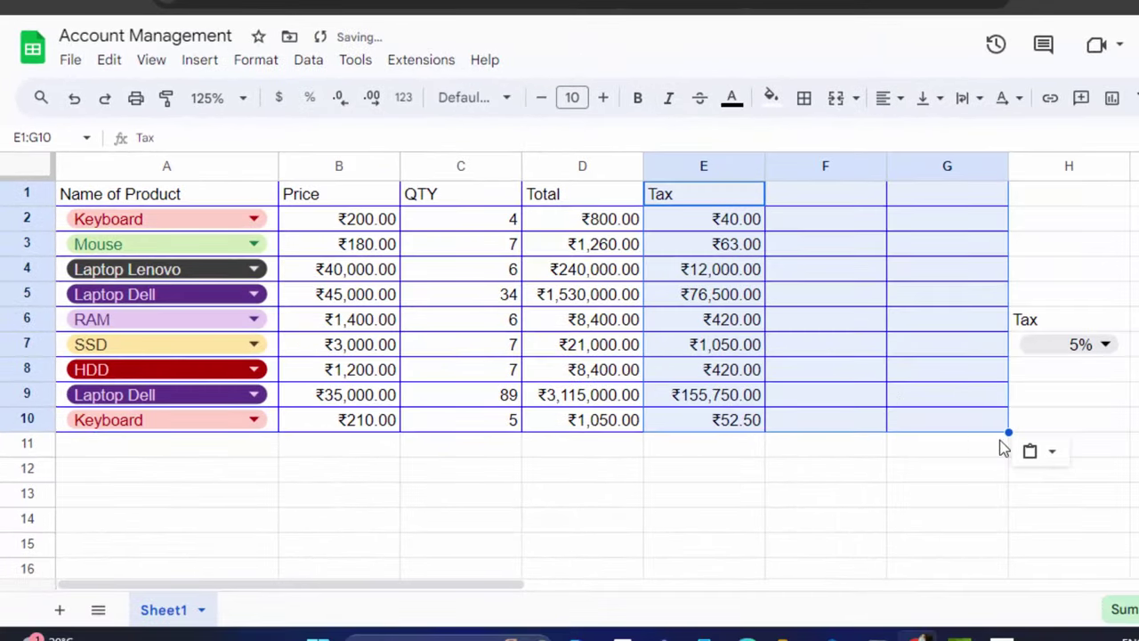
Delete the empty columns F and G beside the table
click(817, 166)
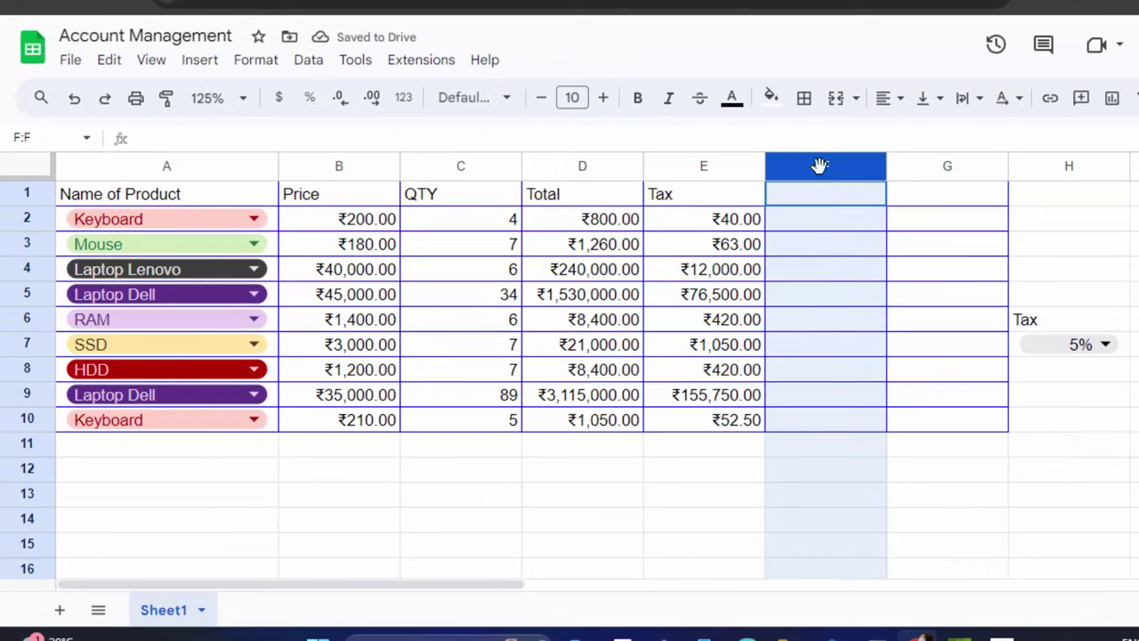
shift+click(905, 165)
right_click(913, 166)
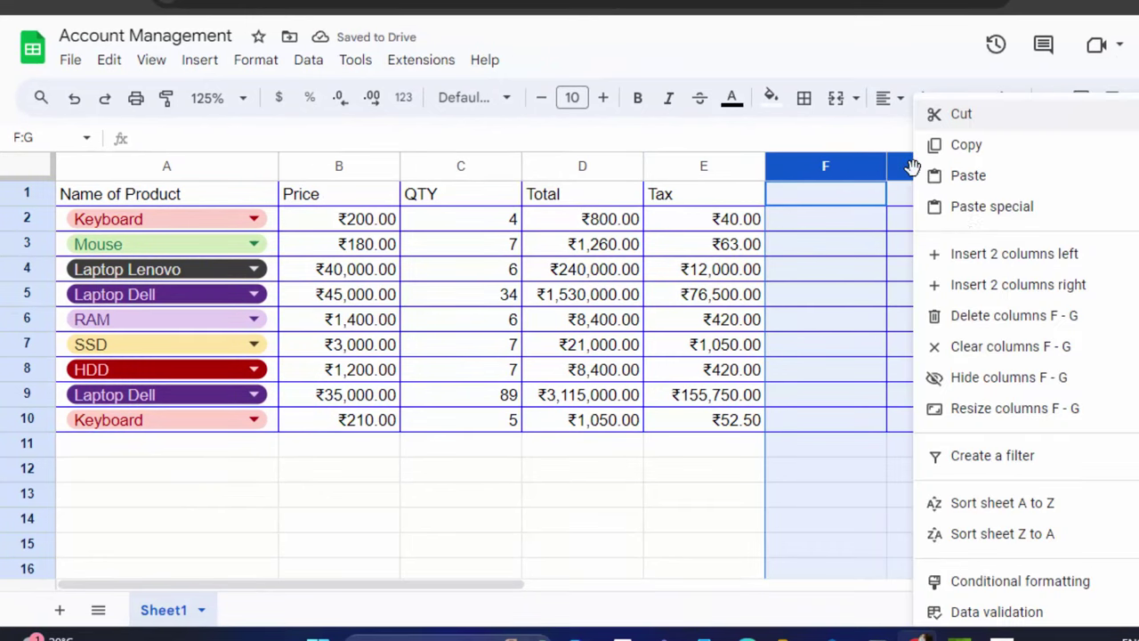
click(1013, 320)
click(912, 451)
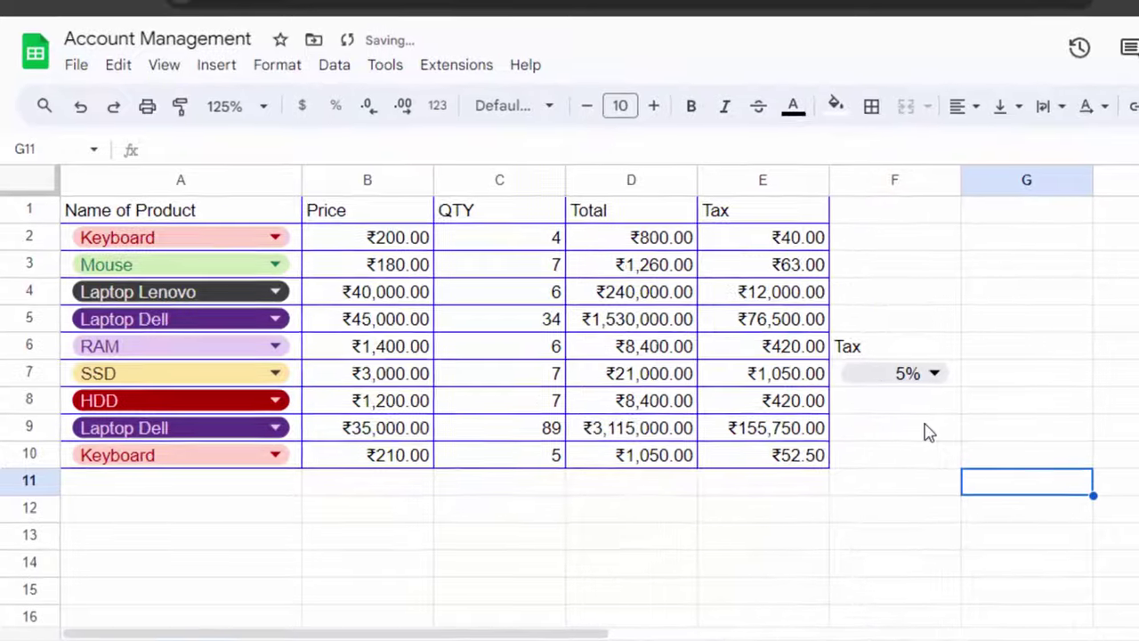
click(852, 394)
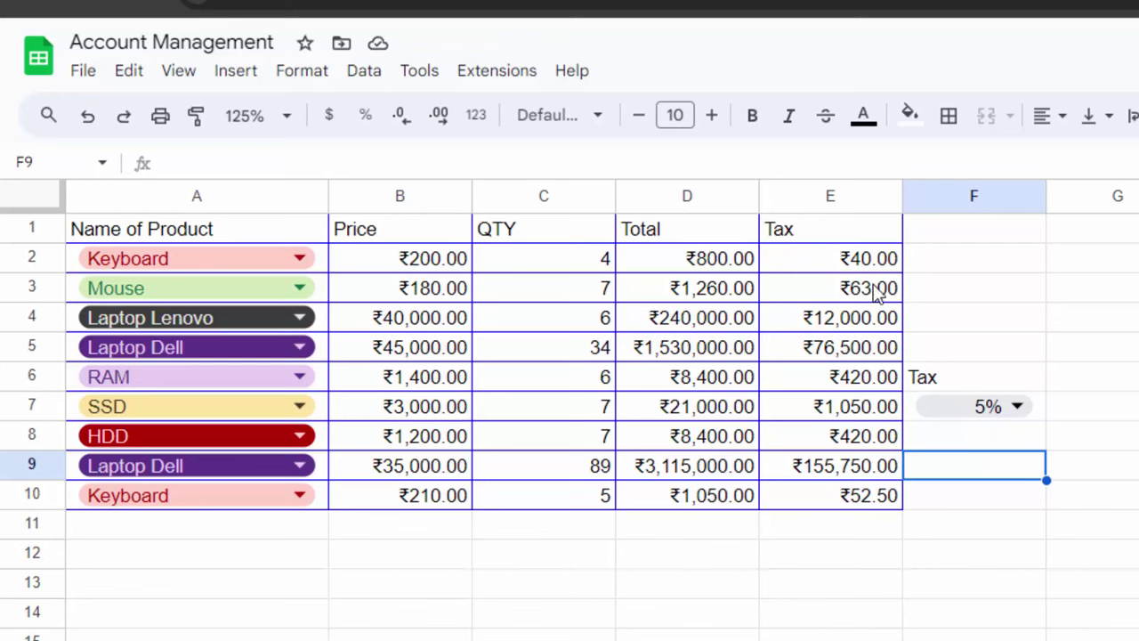
Fill E2's tax formula down to E10 and clear the stray ₹0.00 in E11
click(844, 264)
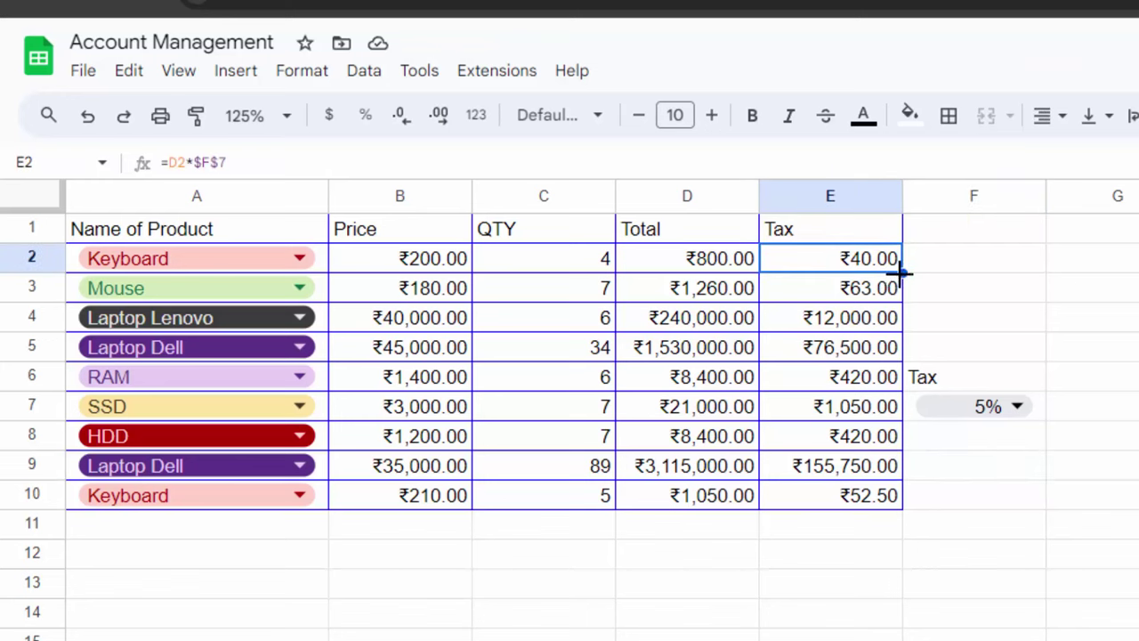
drag(901, 273, 895, 523)
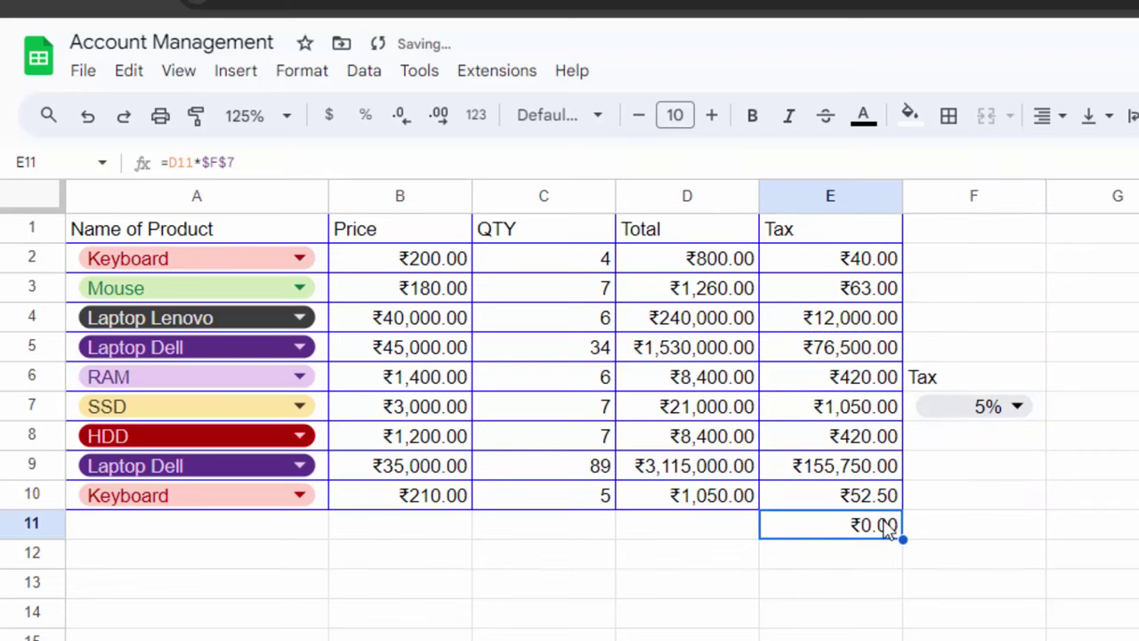
key(Delete)
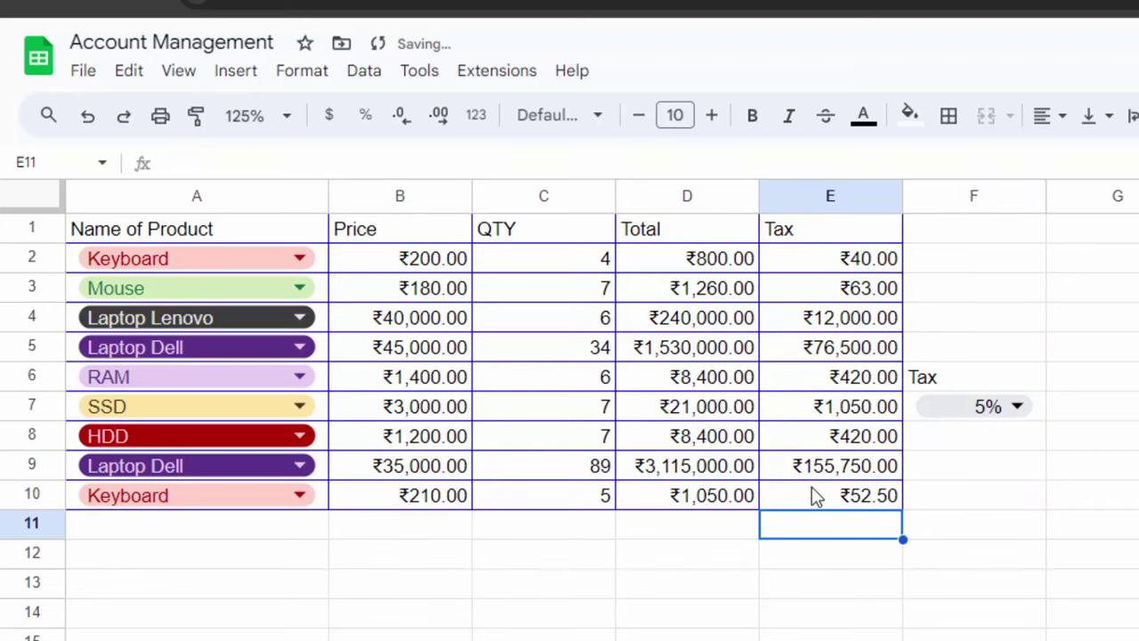
Copy the product table A1:D10
drag(716, 498, 134, 229)
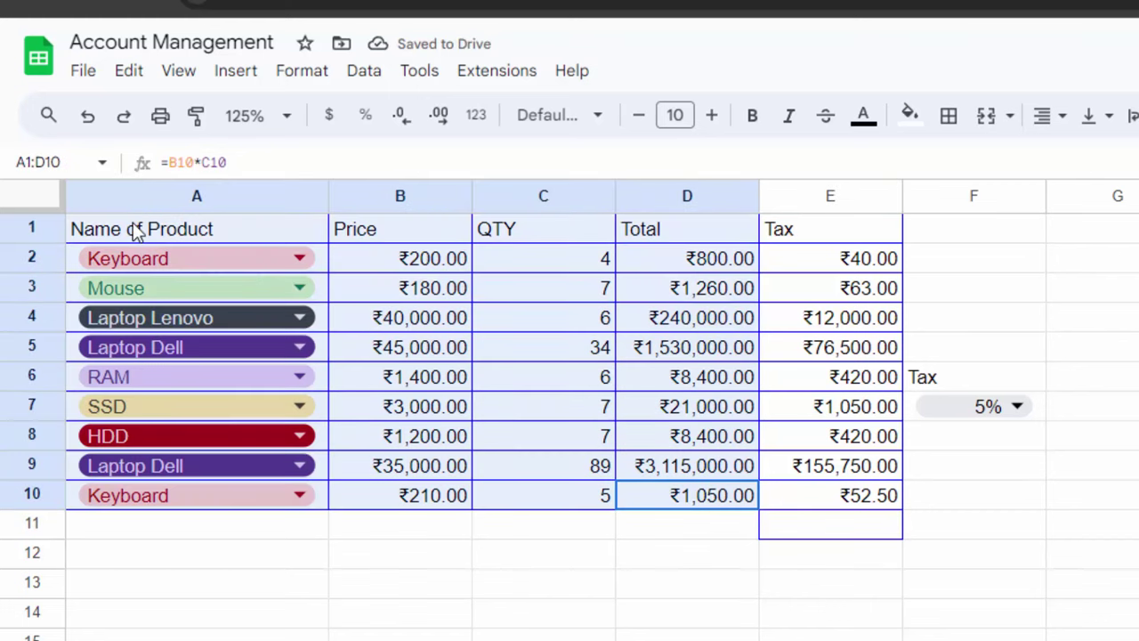
right_click(266, 303)
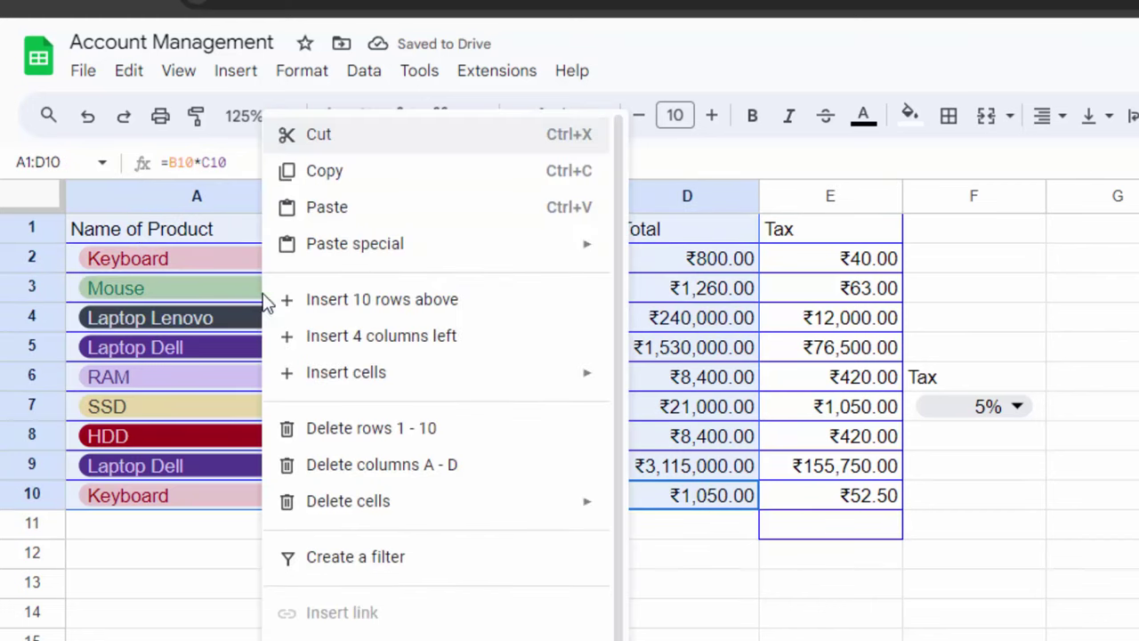
click(356, 171)
Launch Microsoft Office Excel 2007 by searching 'exc' in the Start menu
key(super)
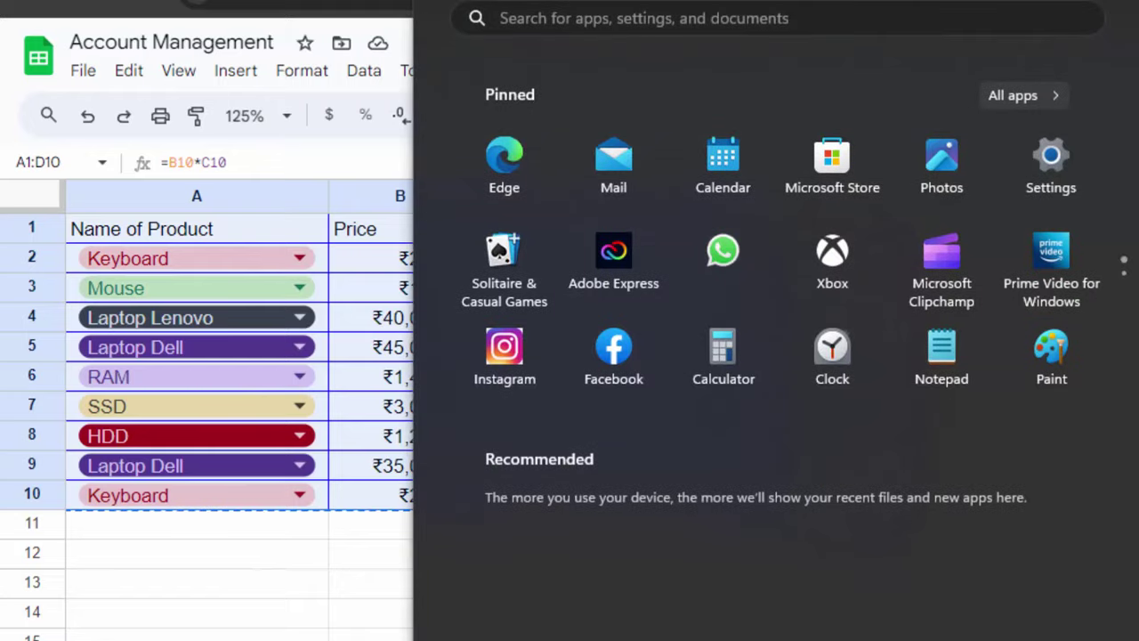
text(exc)
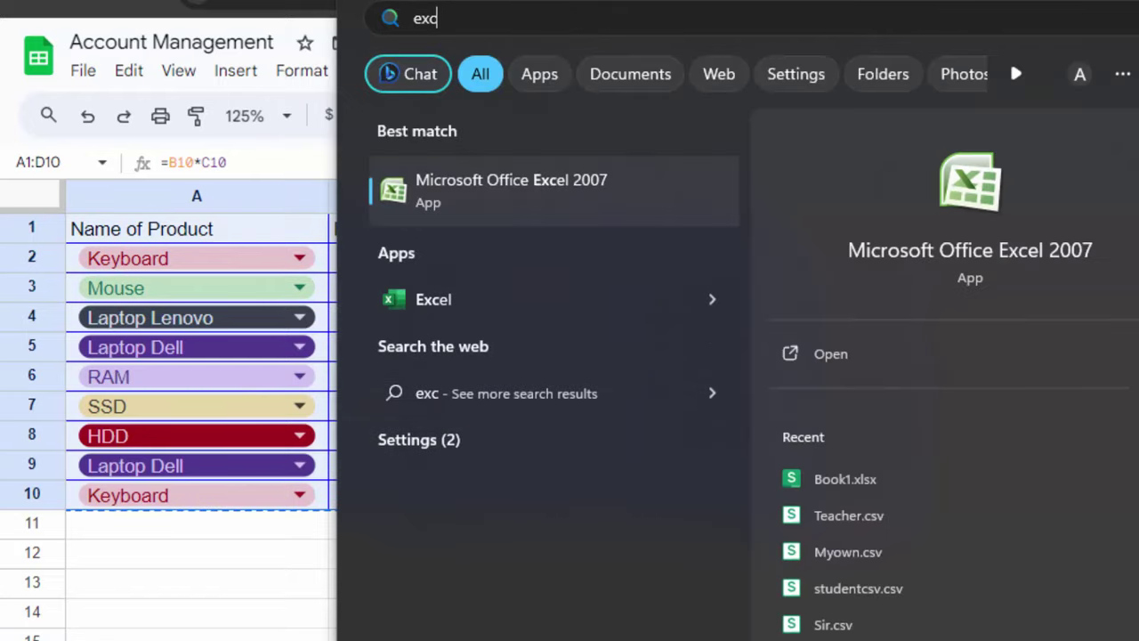
click(550, 188)
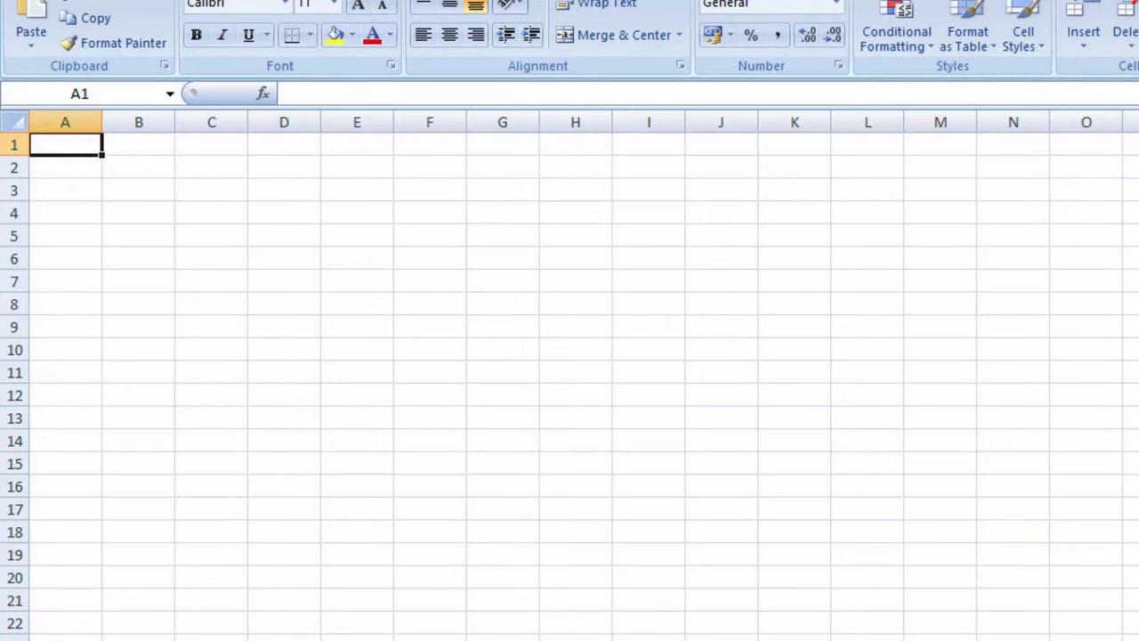
Widen column D so the totals show fully, undoing the trial widening of columns B and A
scroll(569, 373, up, 10)
scroll(570, 374, down, 1)
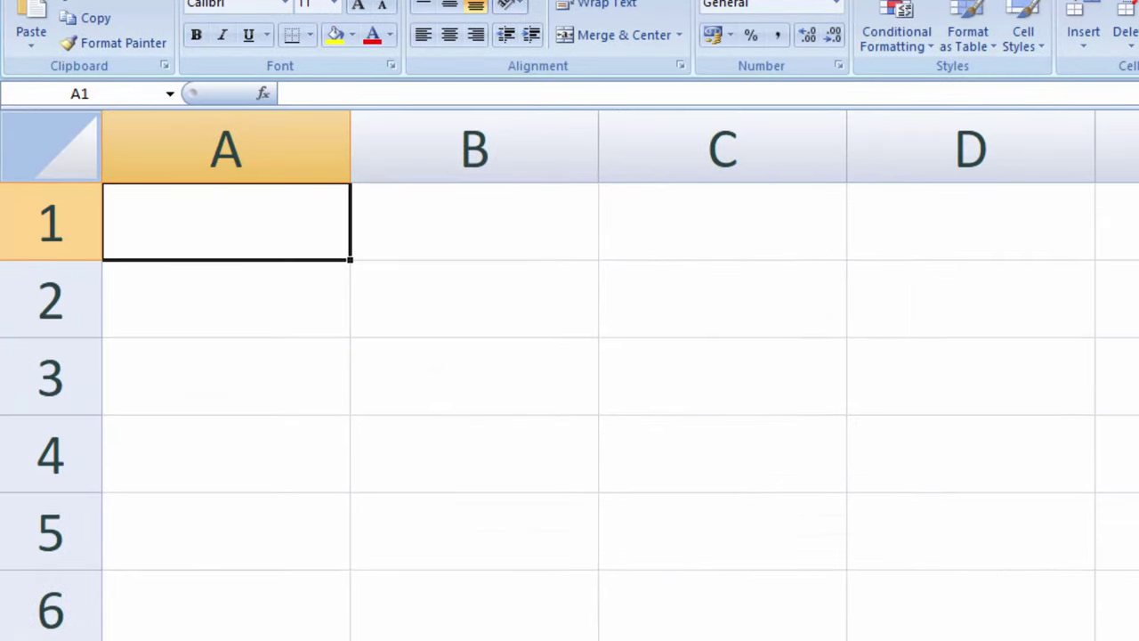
scroll(570, 374, down, 1)
scroll(570, 374, down, 1)
scroll(570, 374, down, 1)
scroll(570, 374, down, 1)
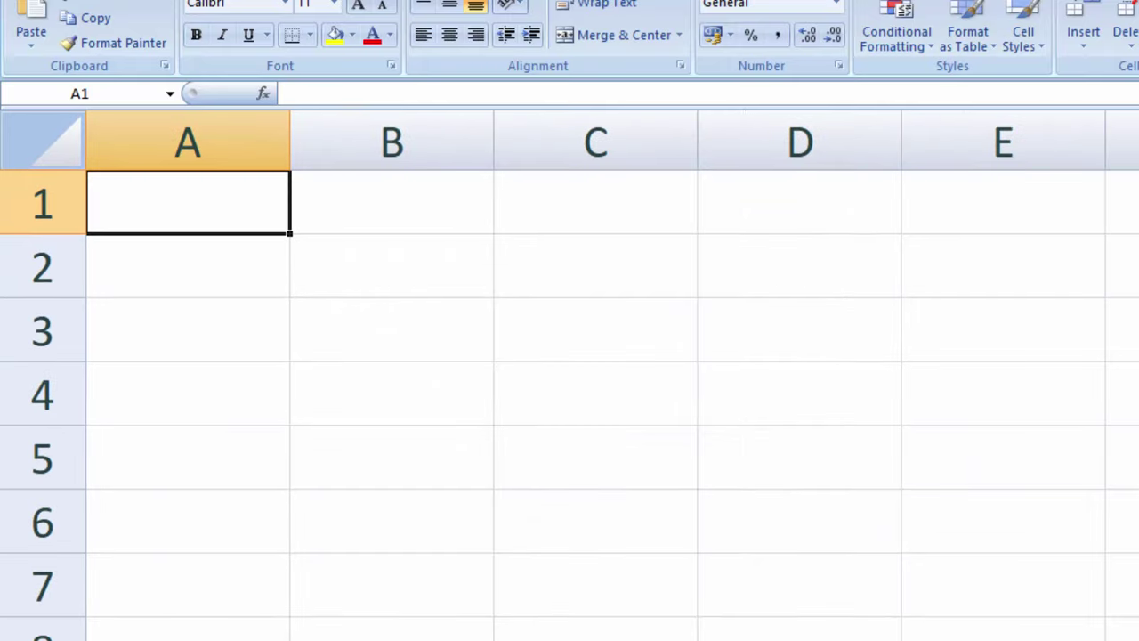
scroll(570, 373, down, 1)
scroll(570, 373, down, 1)
scroll(570, 374, down, 1)
scroll(569, 374, down, 1)
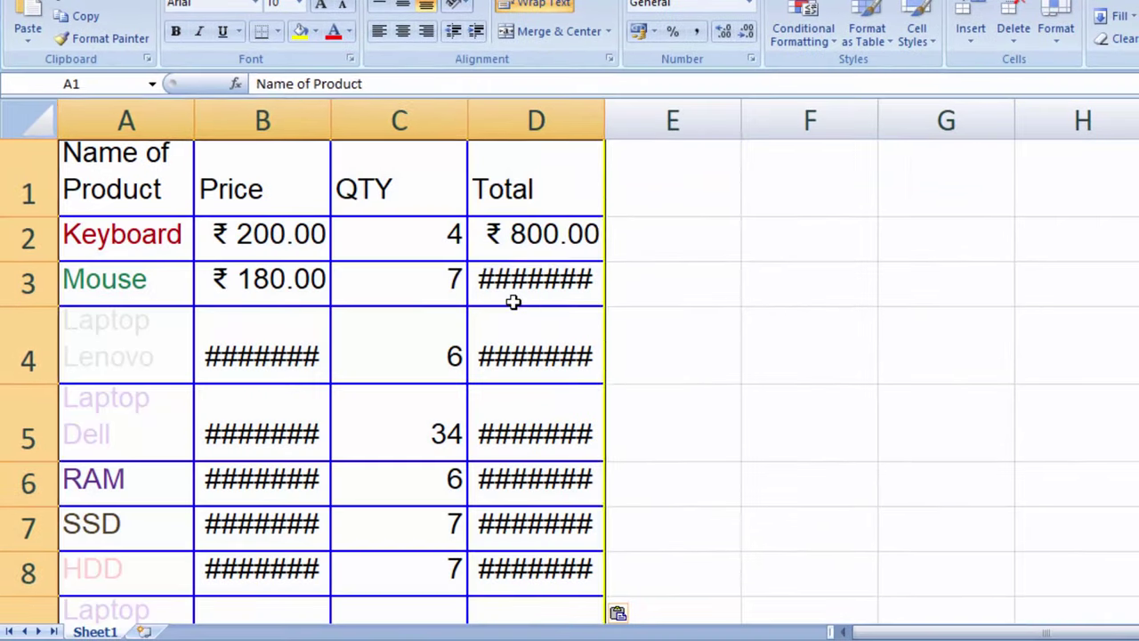
click(517, 300)
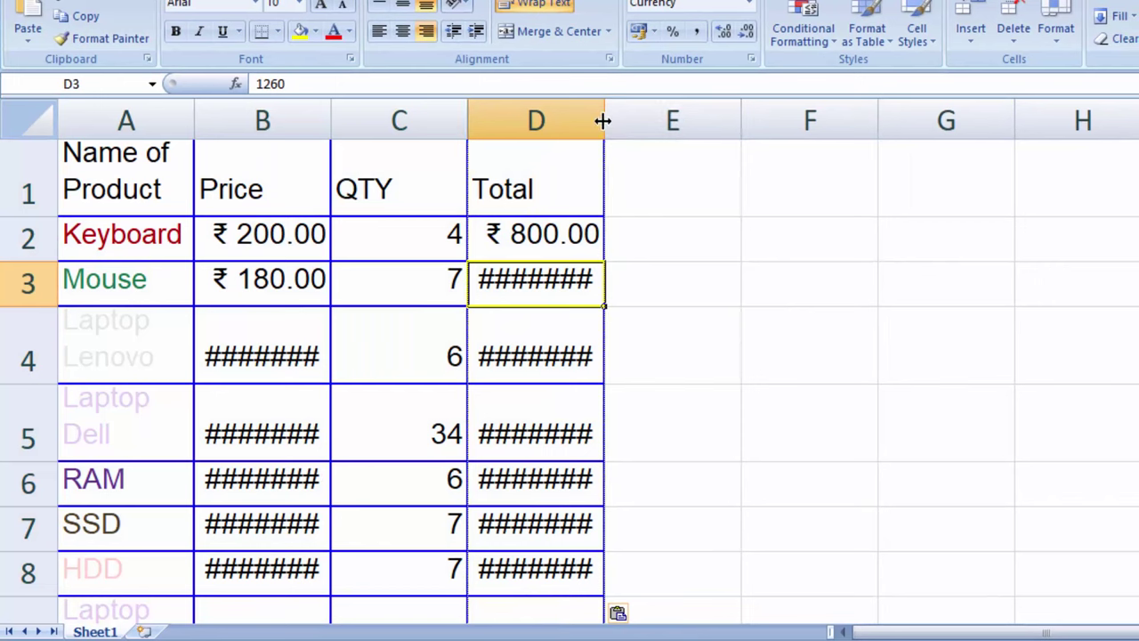
drag(604, 120, 683, 147)
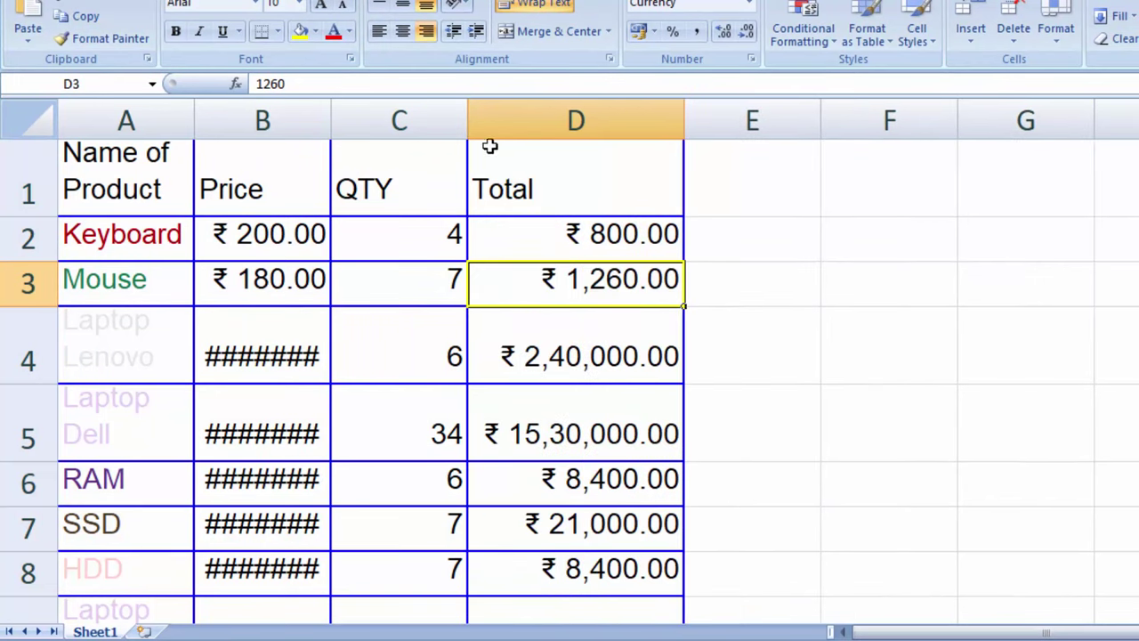
drag(334, 122, 440, 152)
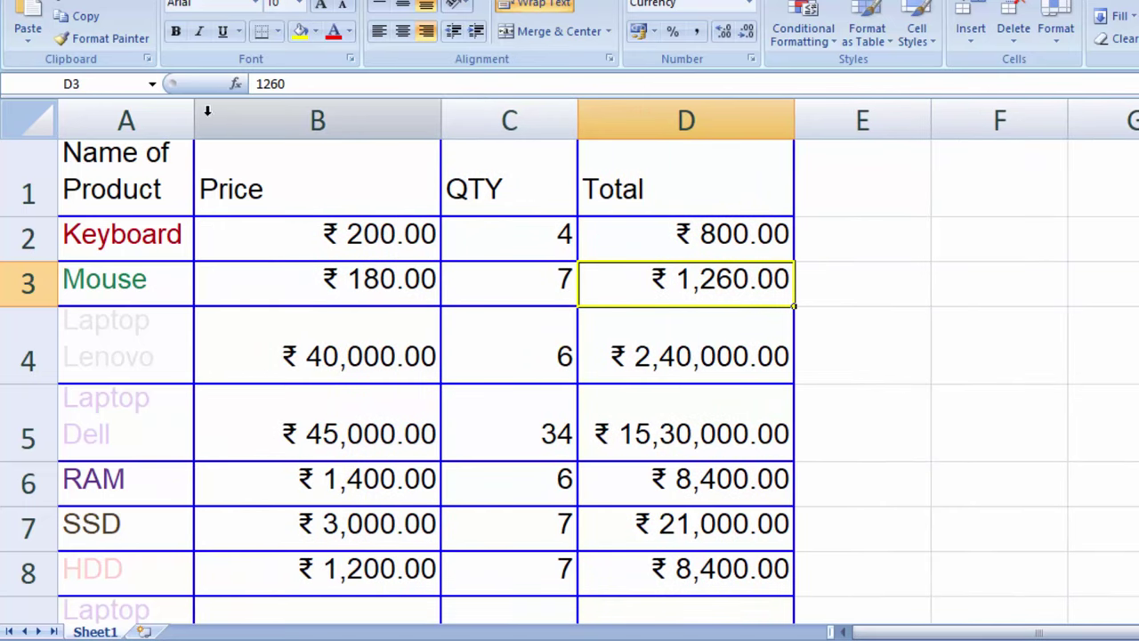
drag(193, 119, 305, 152)
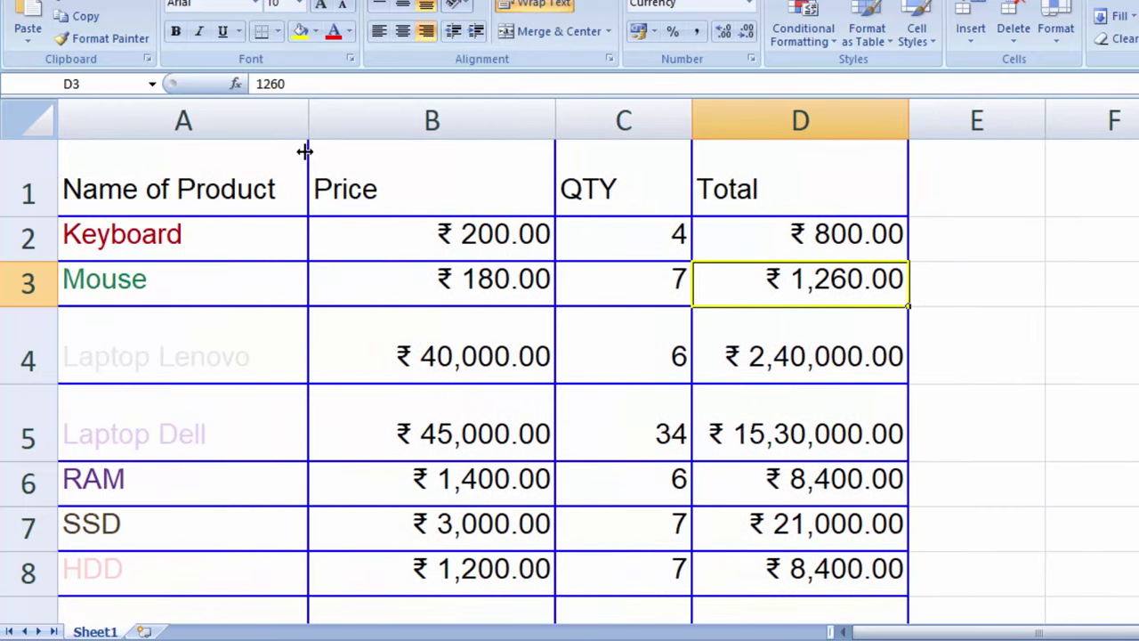
key(ctrl+z)
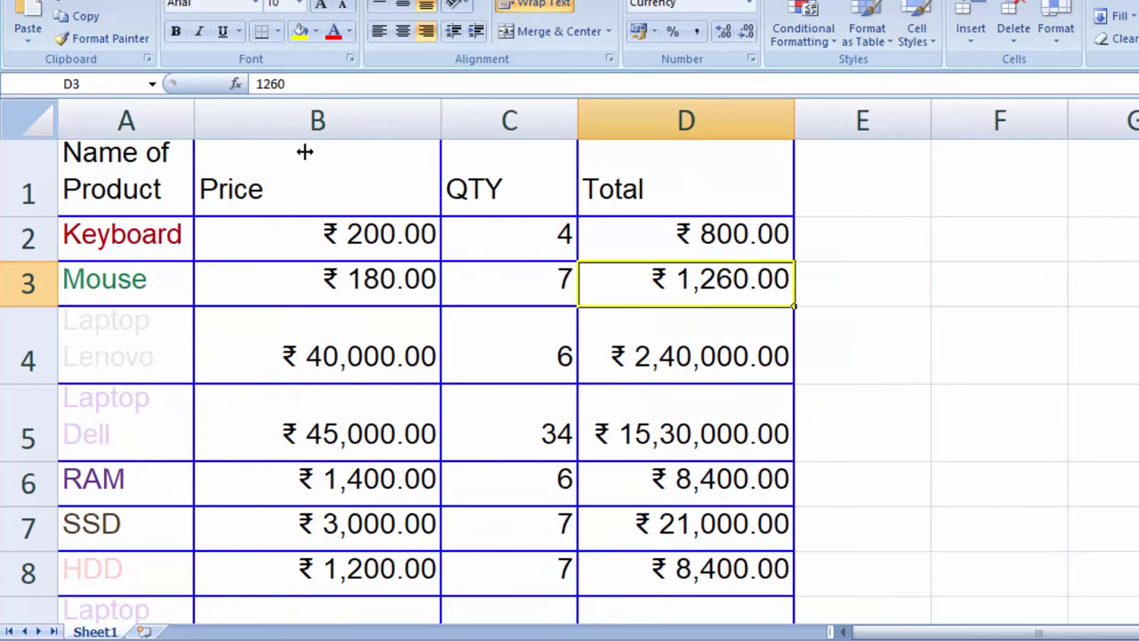
key(ctrl+z)
key(ctrl+z)
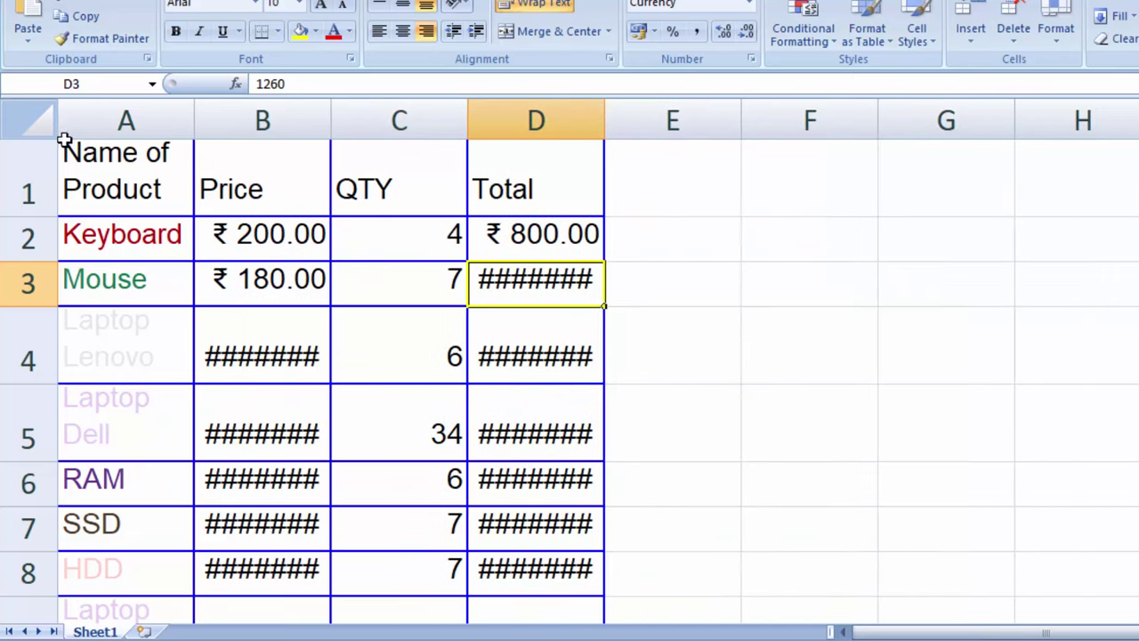
Select the whole product table from A1 and AutoFit its column widths
click(142, 187)
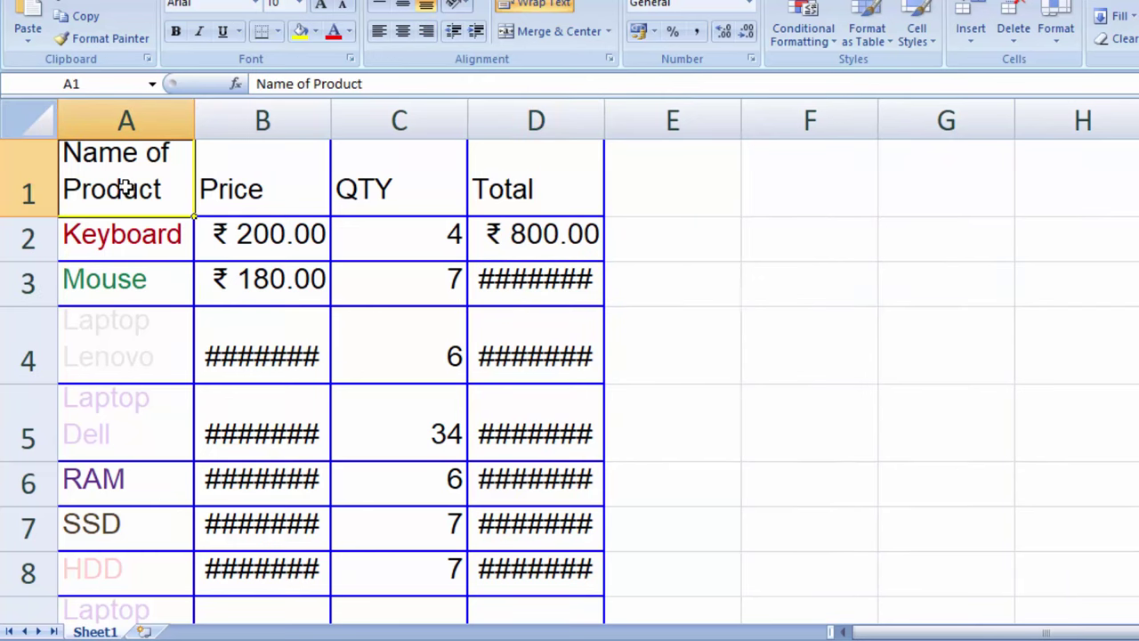
key(ctrl+shift+End)
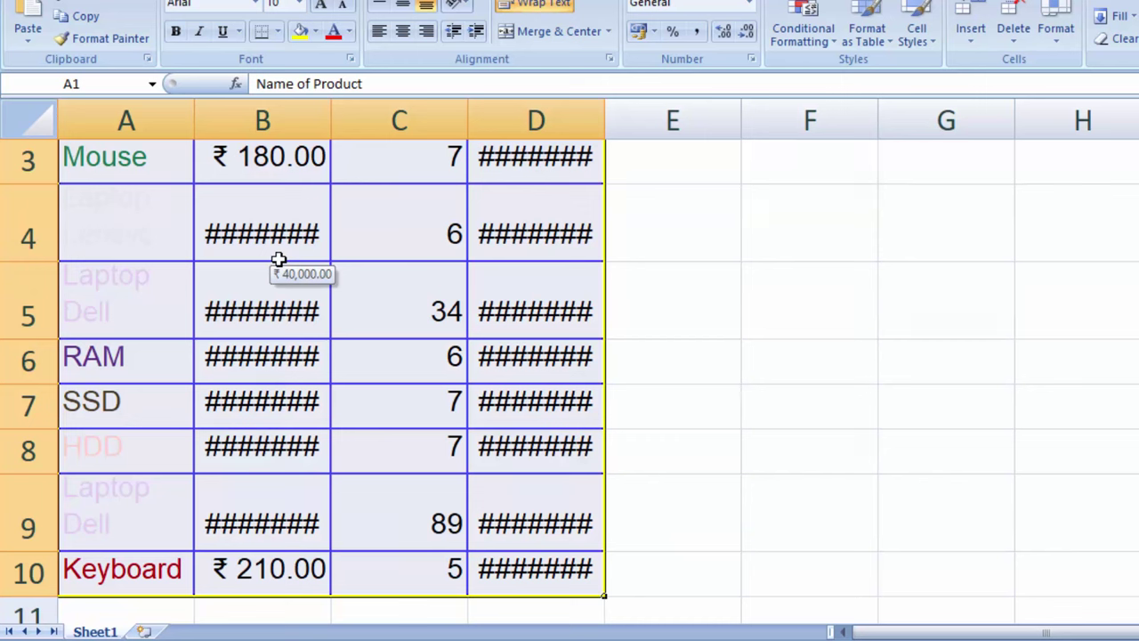
key(alt+h)
key(o)
key(i)
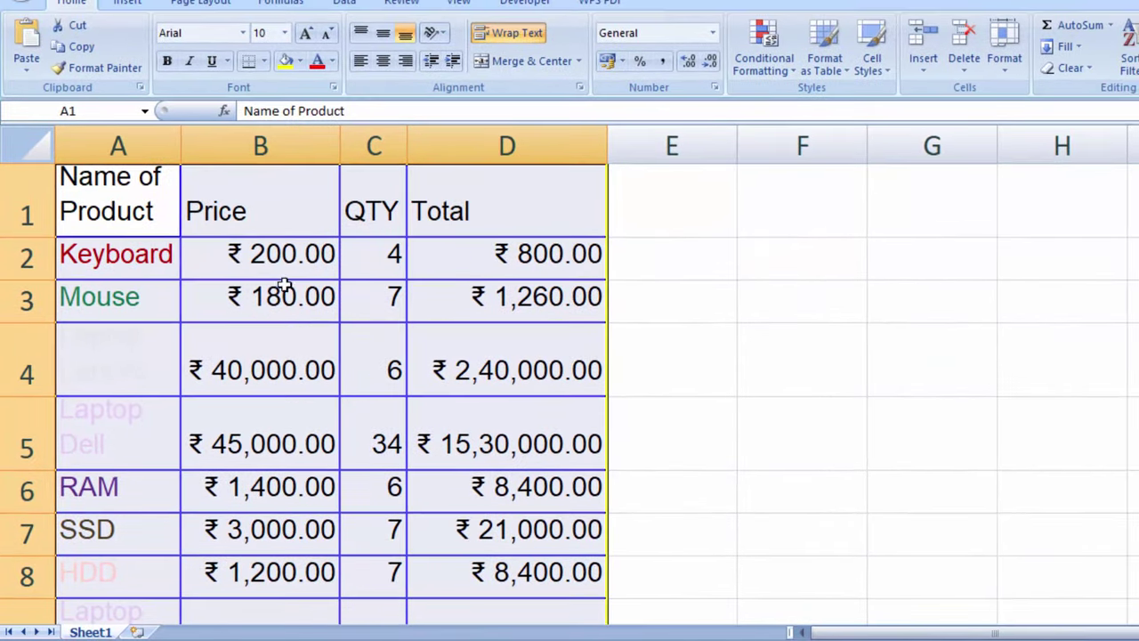
Select the product names in A2:A5 and resize column A to fit them
mouse_move(180, 146)
mouse_down()
mouse_move(318, 204)
mouse_move(352, 205)
mouse_up()
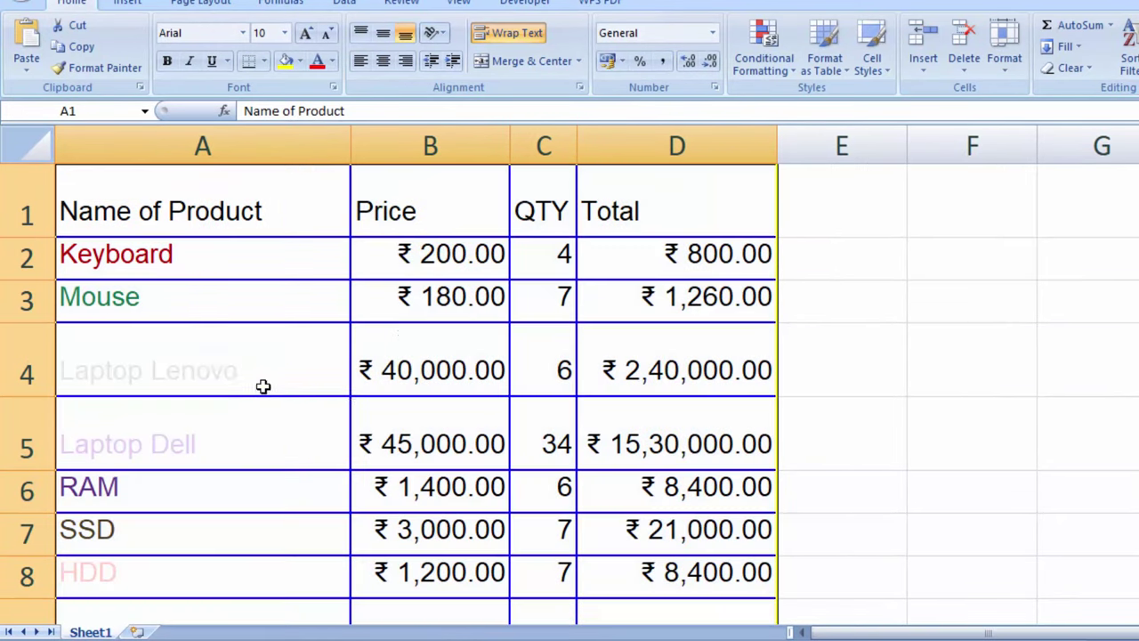
click(262, 387)
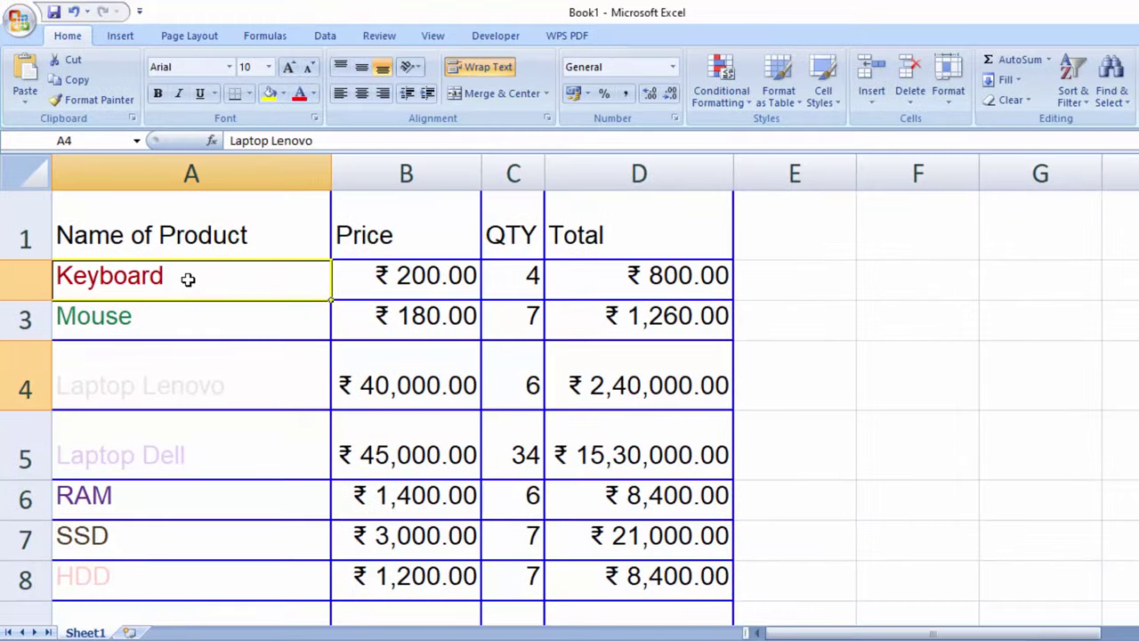
mouse_move(183, 278)
mouse_down()
mouse_move(197, 485)
mouse_move(185, 597)
mouse_up()
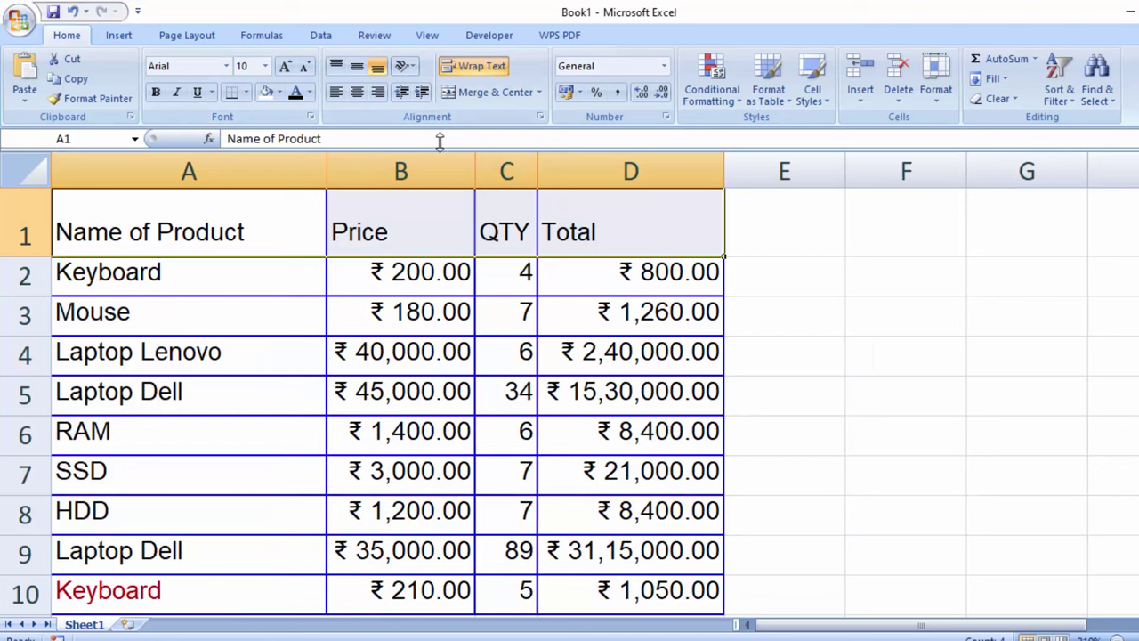
drag(328, 181, 282, 169)
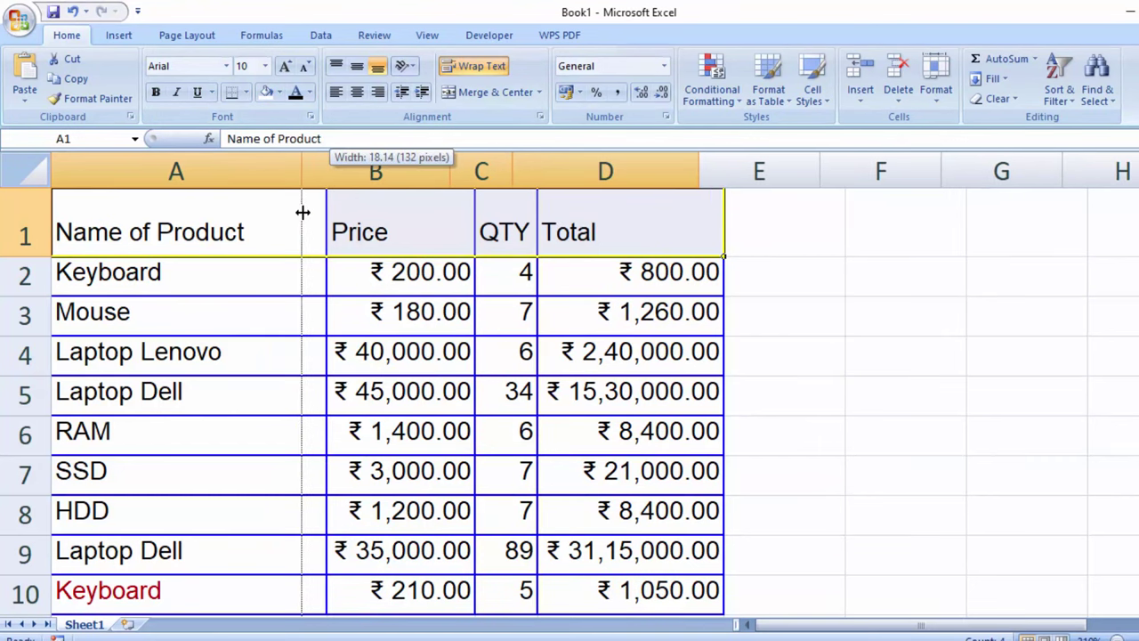
Fill the header row A1:D1 yellow and type Tax in G3
click(278, 92)
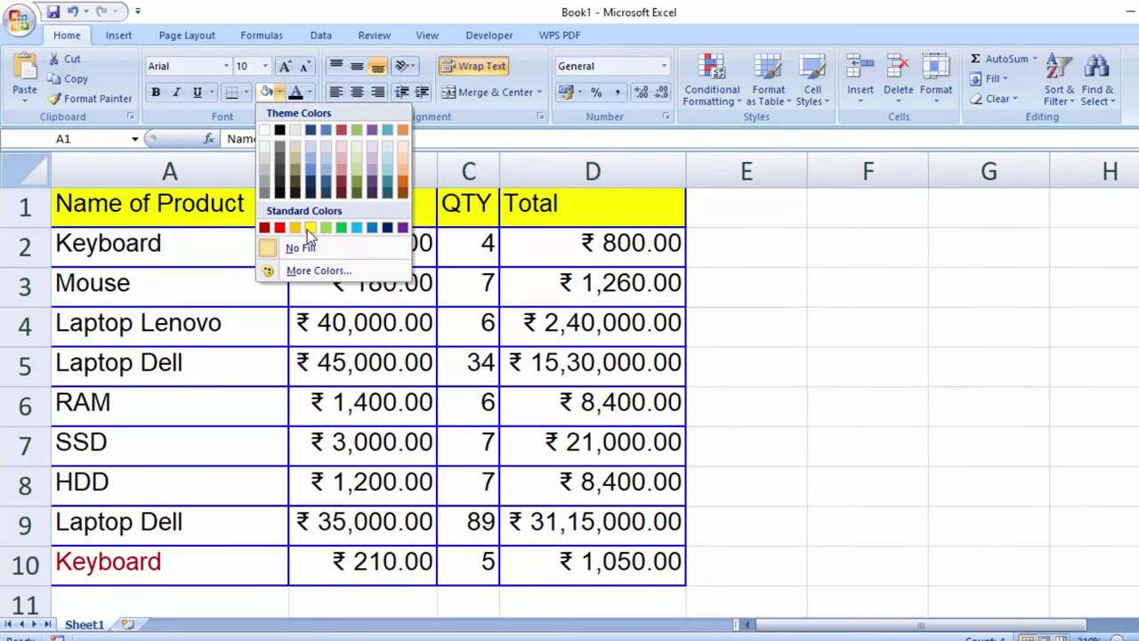
click(296, 228)
click(771, 368)
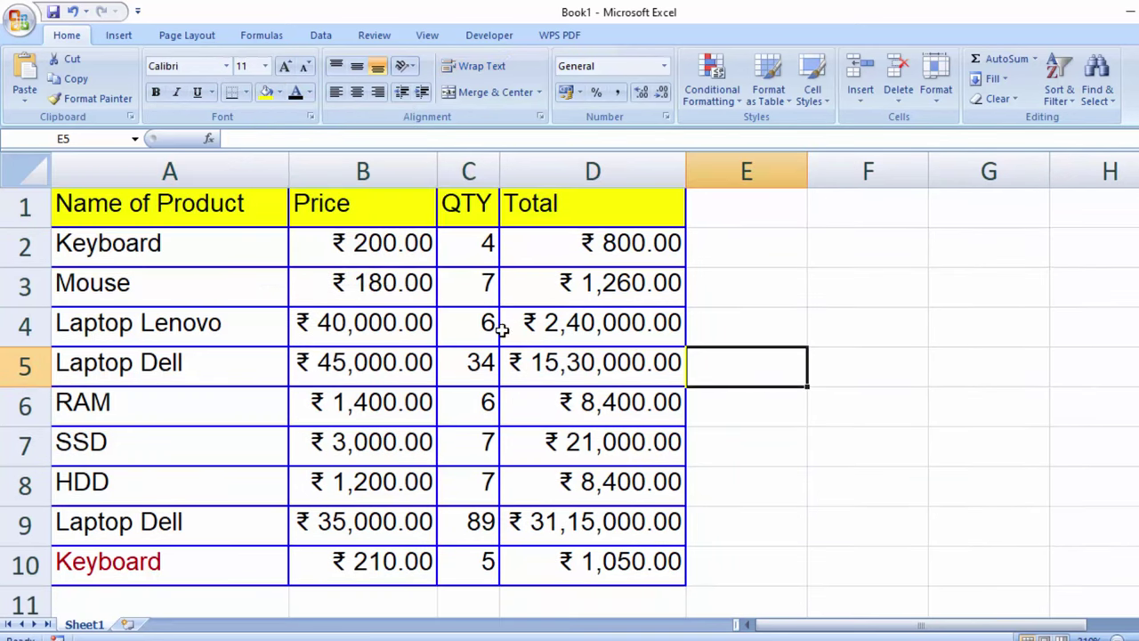
click(1009, 281)
text(Tax)
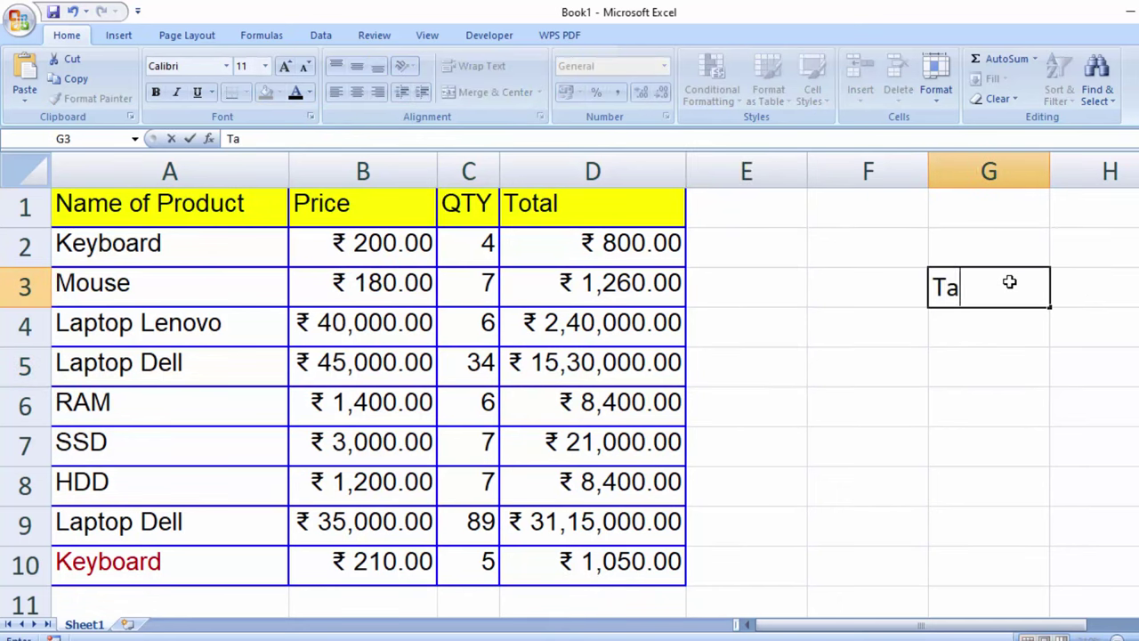
Add List data validation to G4 with tax rates 5%,10%,12%,15%,18%,21%,28%
click(981, 325)
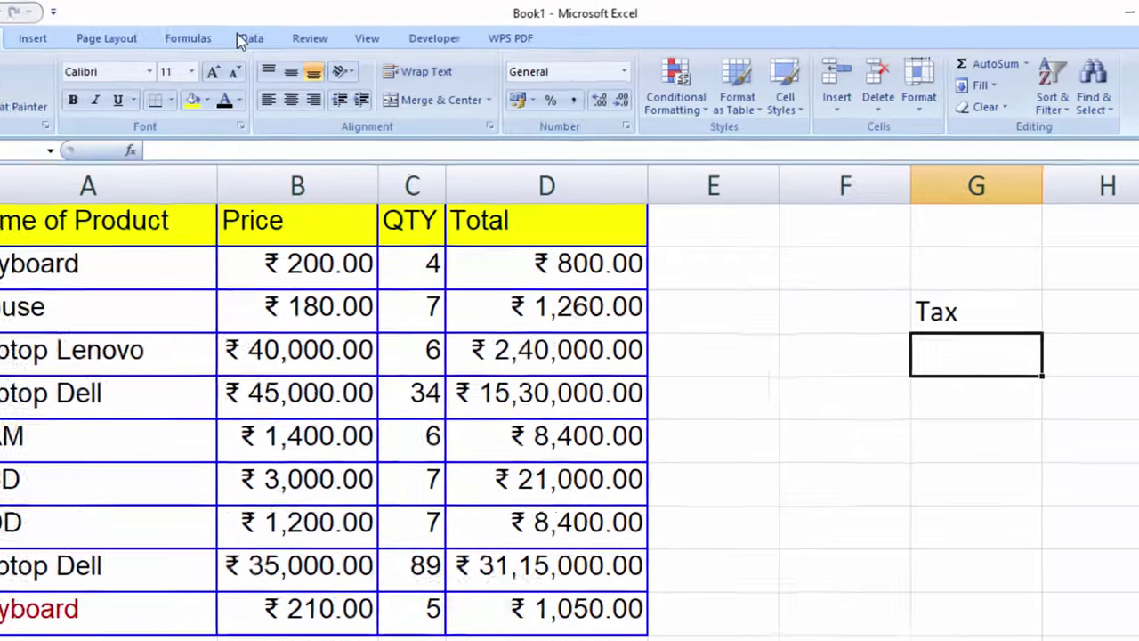
click(320, 35)
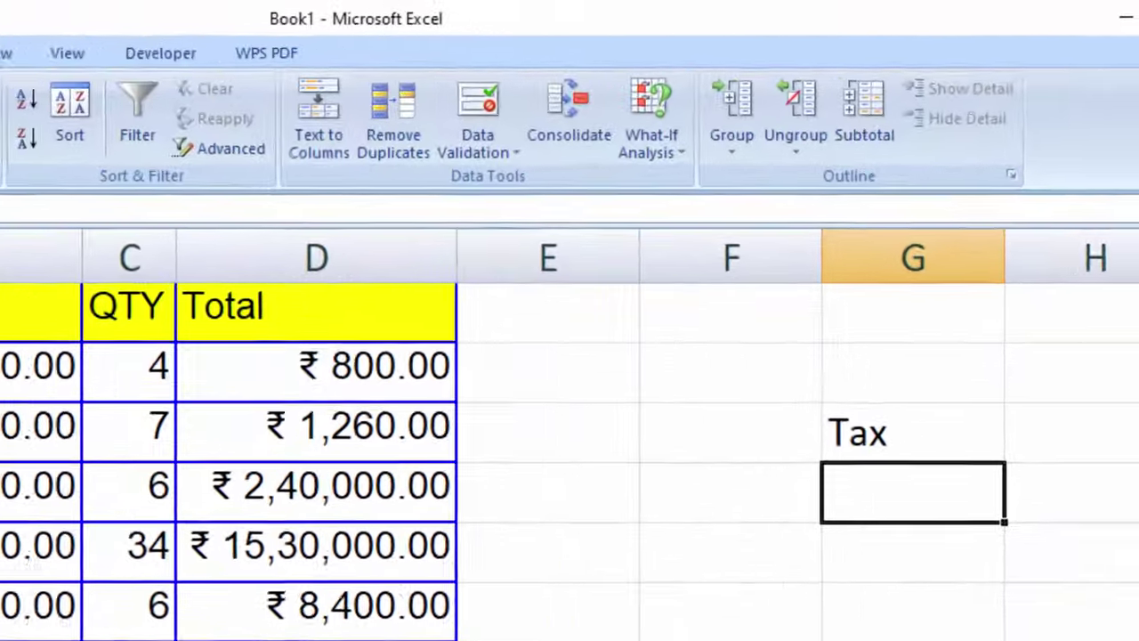
click(345, 183)
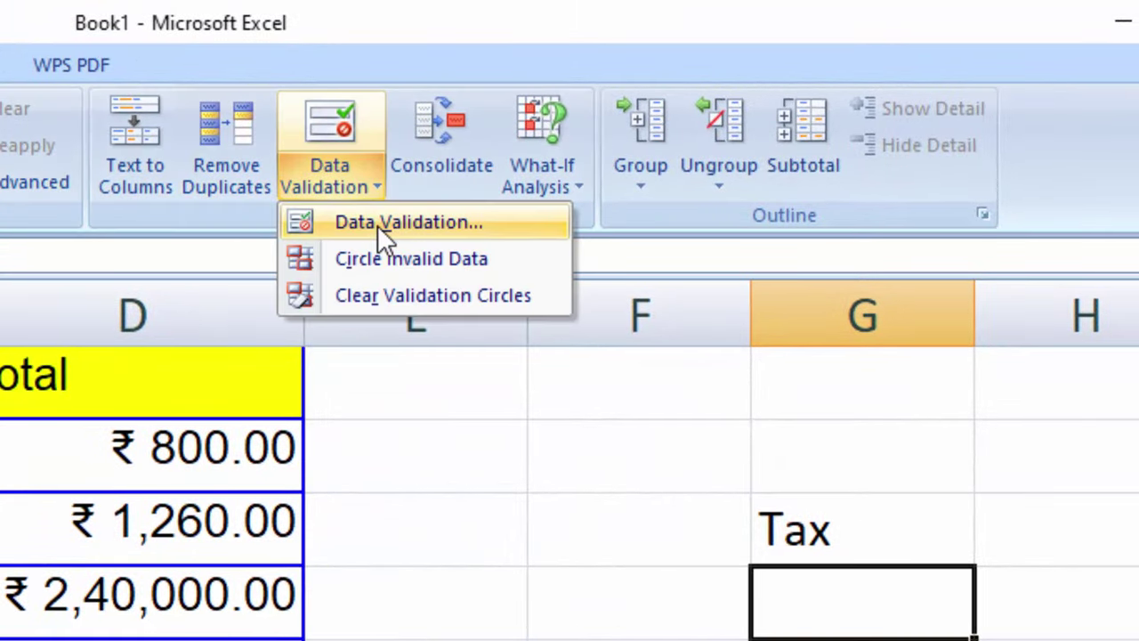
click(377, 225)
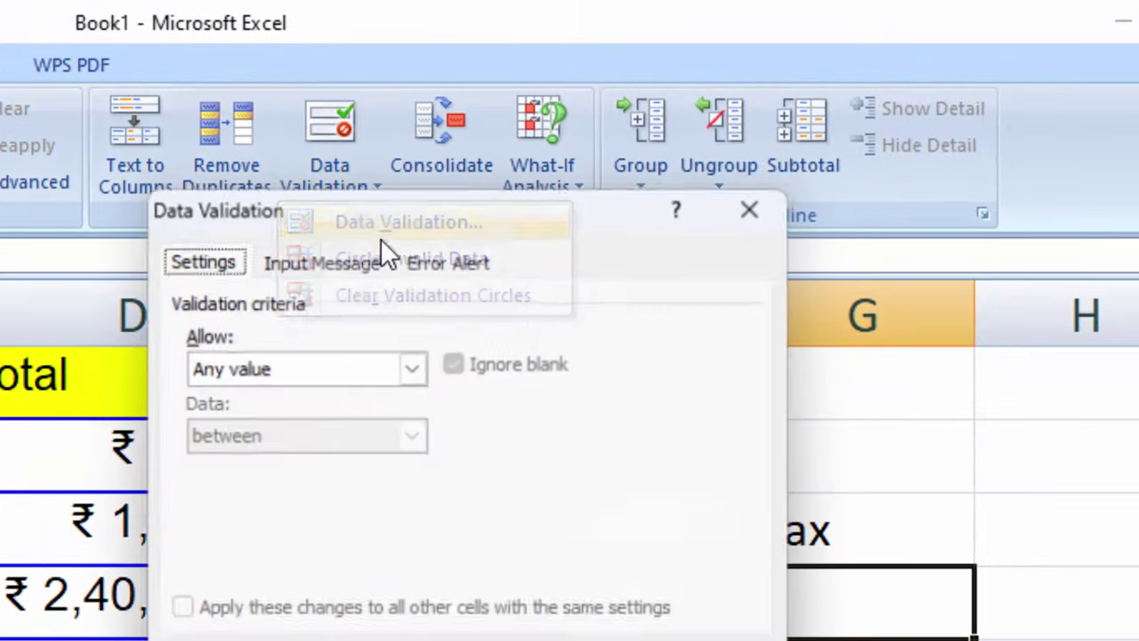
click(411, 380)
click(325, 460)
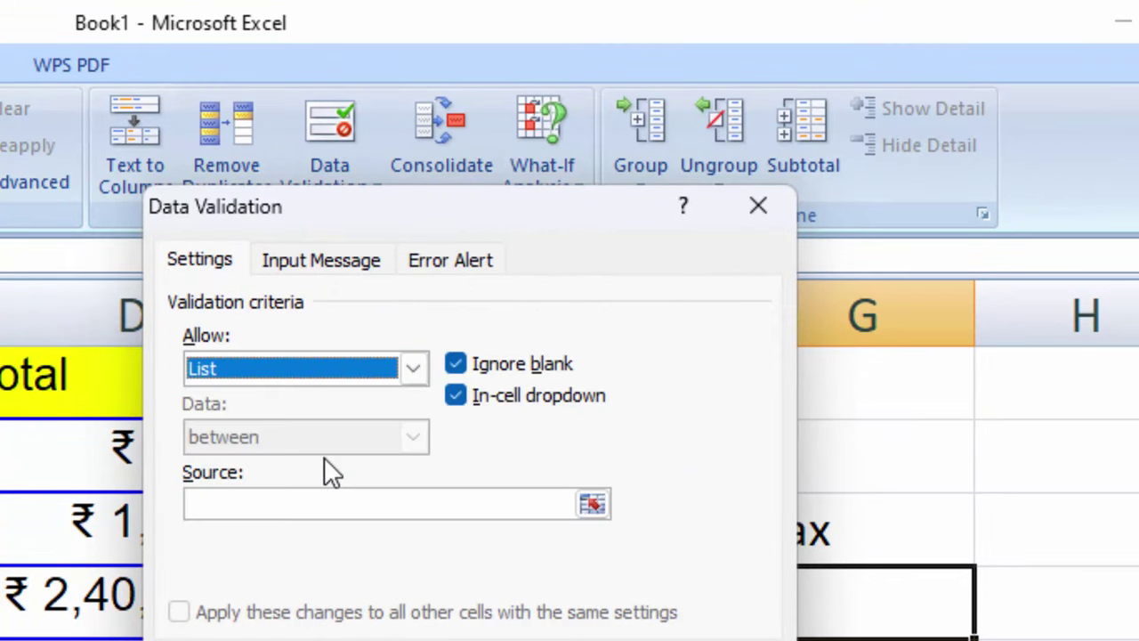
click(329, 506)
text(5%,)
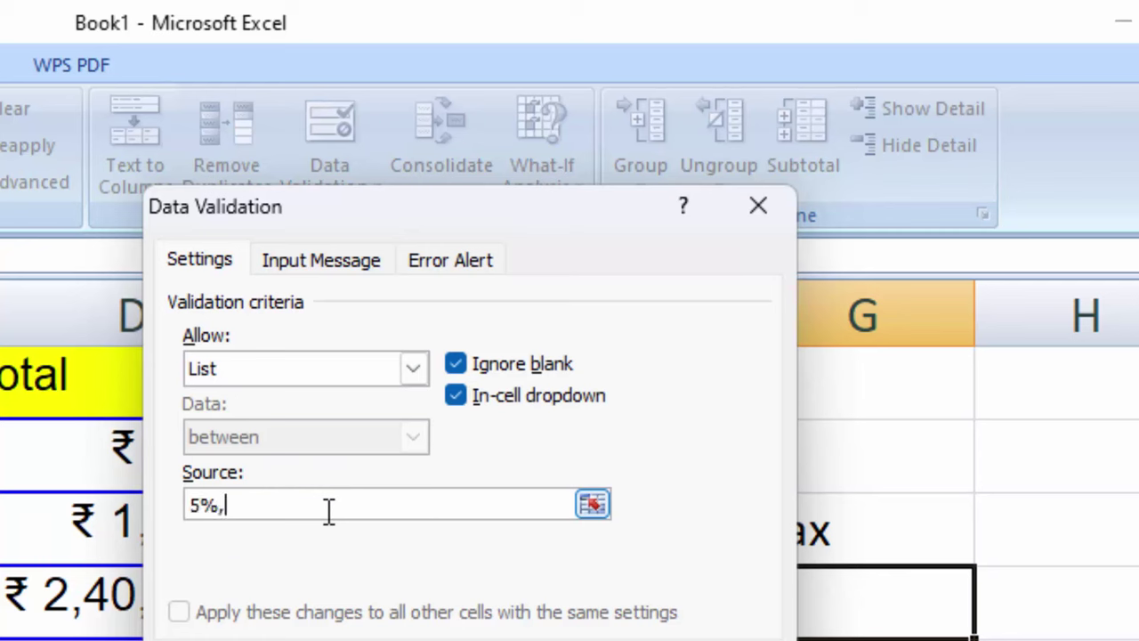
text(10%,12%15%,18%,21%,2)
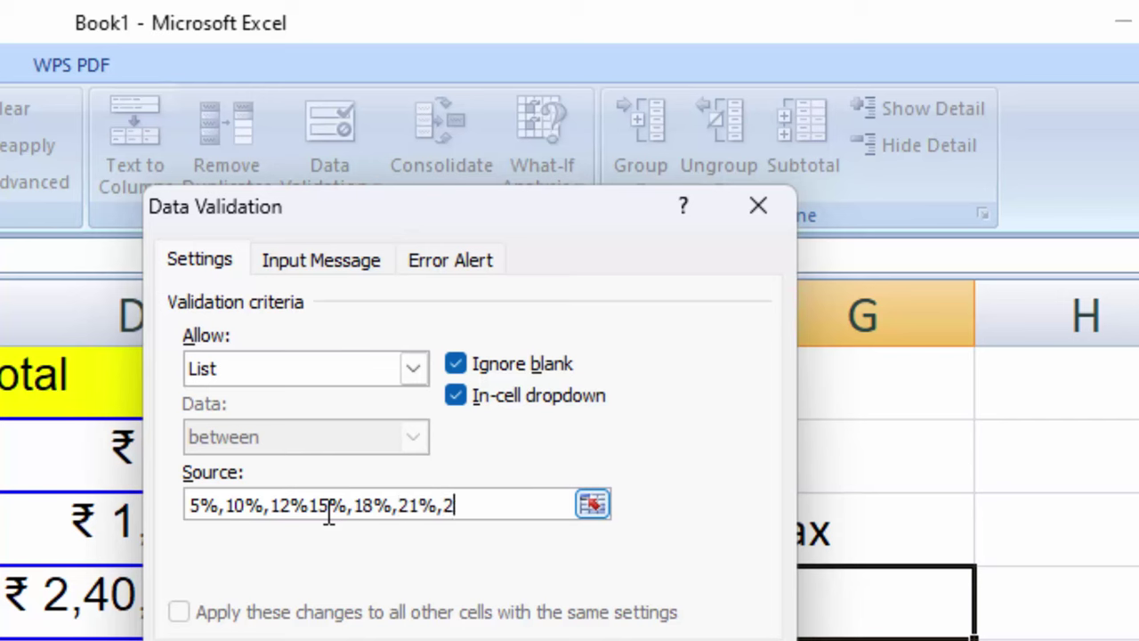
text(%)
key(Return)
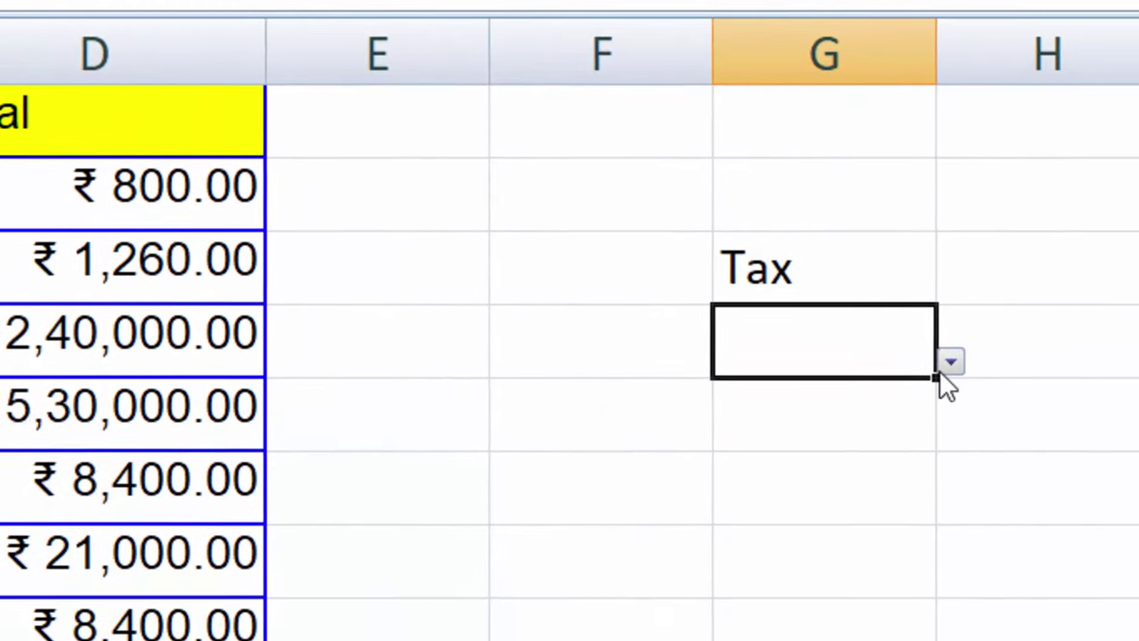
Fix the missing comma between 12% and 15% in G4's validation list
click(939, 296)
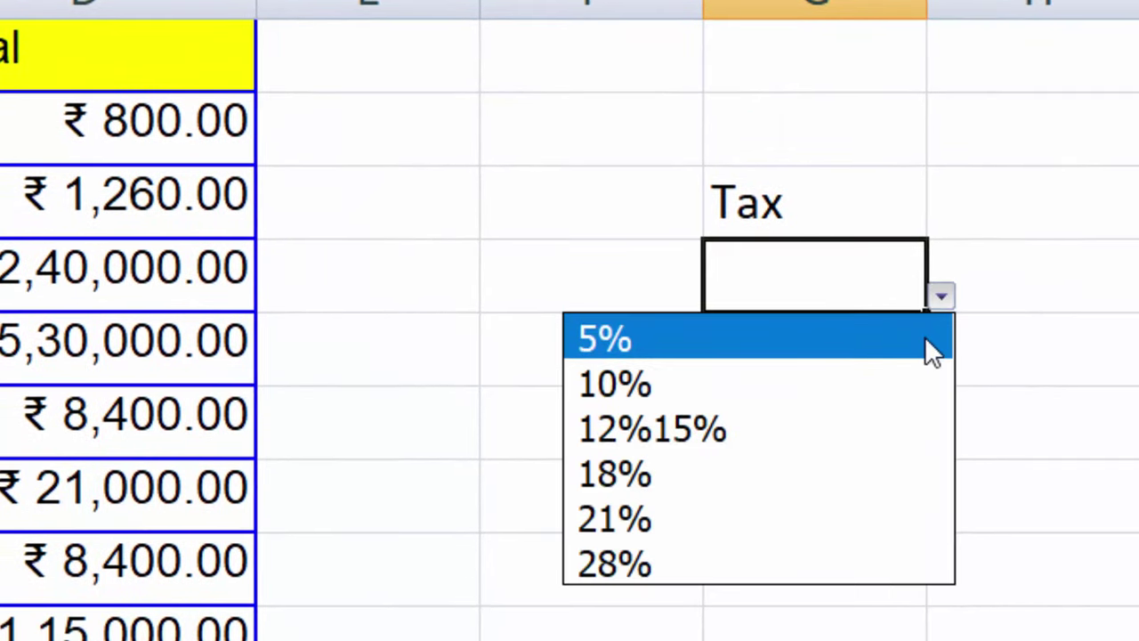
click(948, 298)
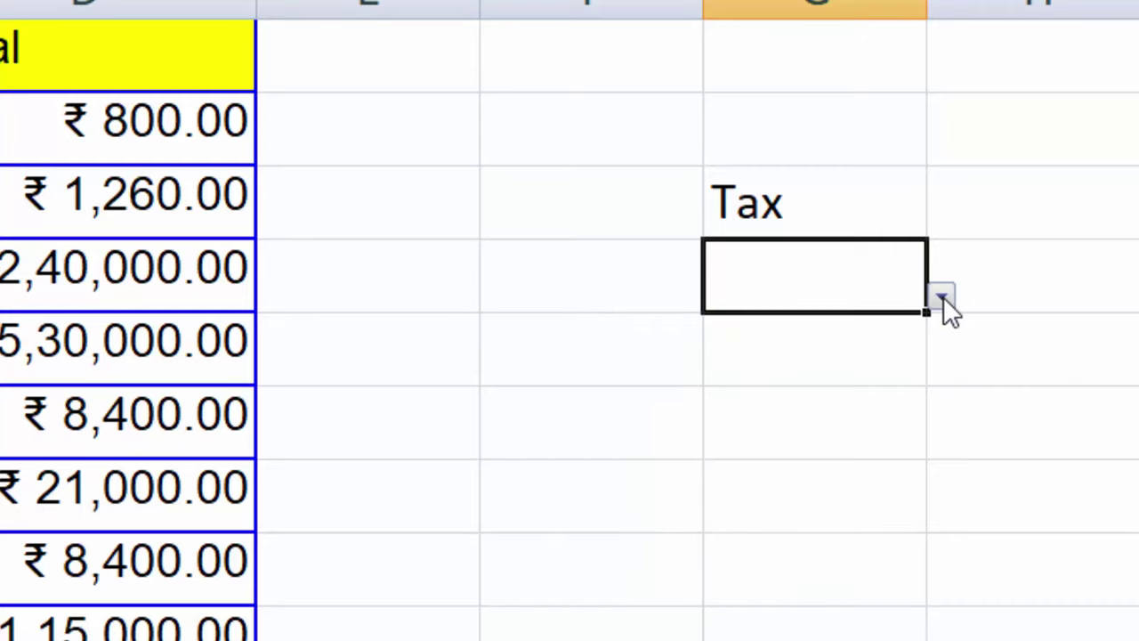
click(580, 116)
click(634, 153)
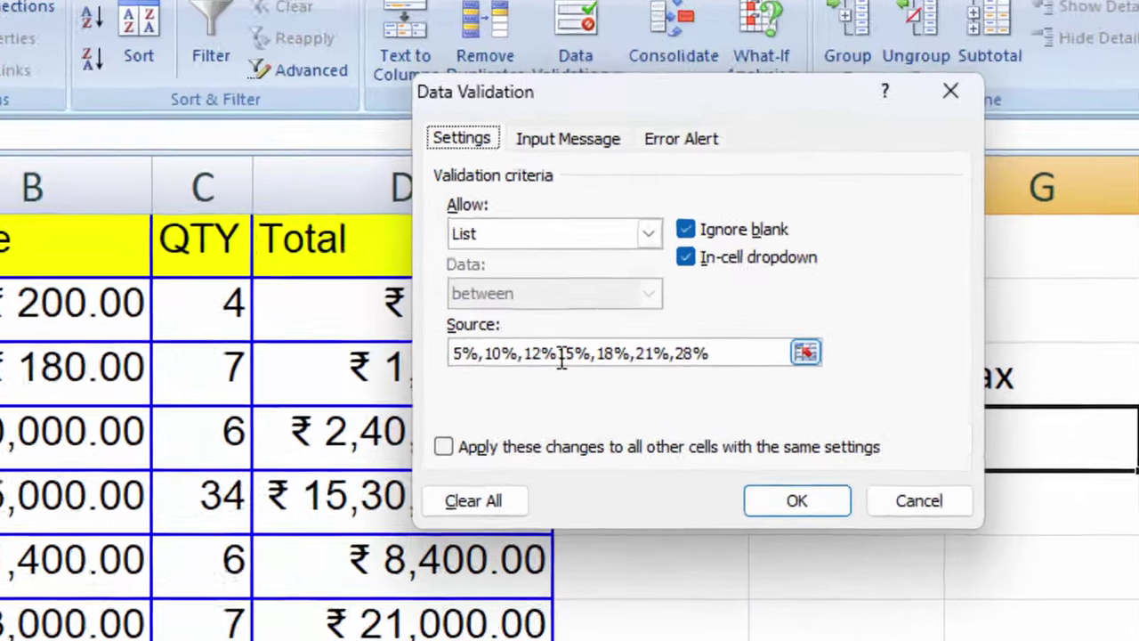
click(564, 349)
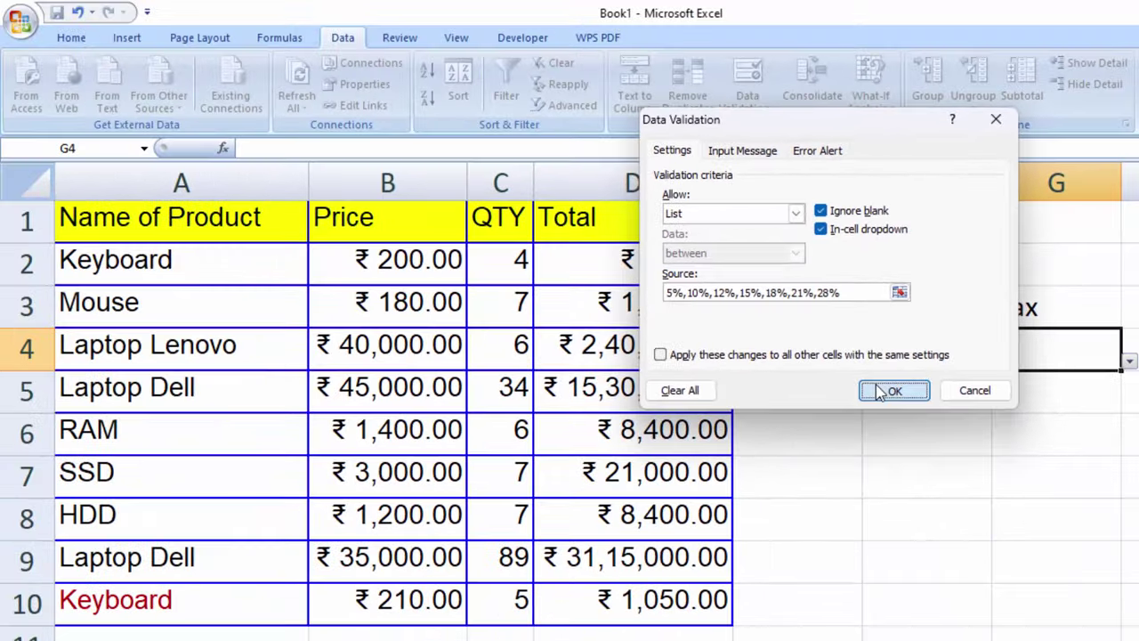
text(,)
click(824, 389)
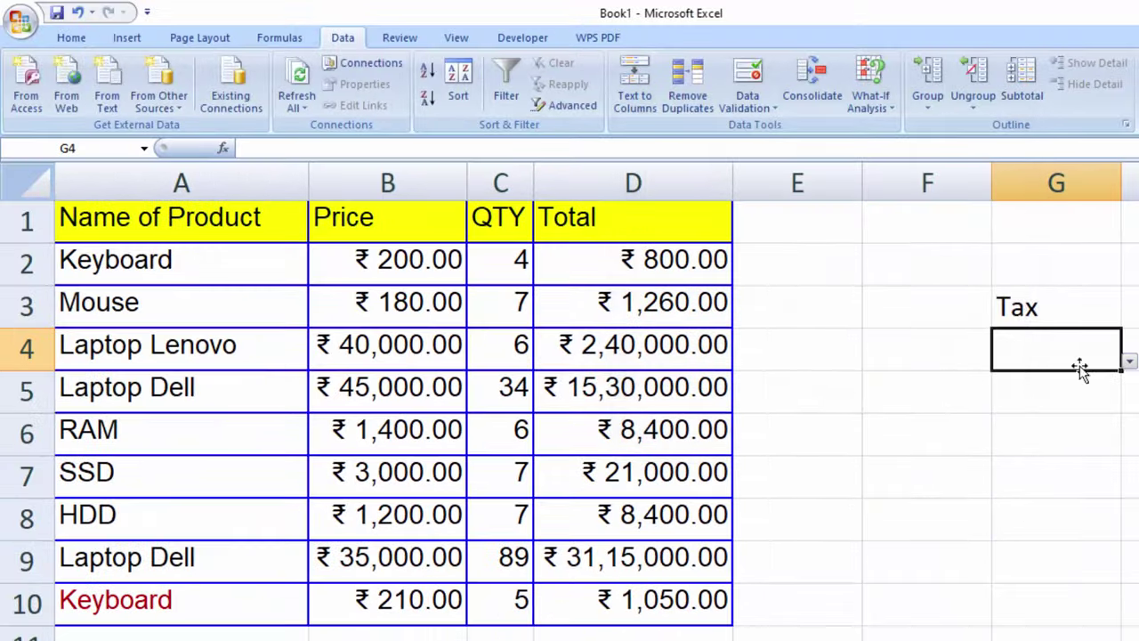
Choose 10% from G4's tax-rate dropdown
click(1128, 361)
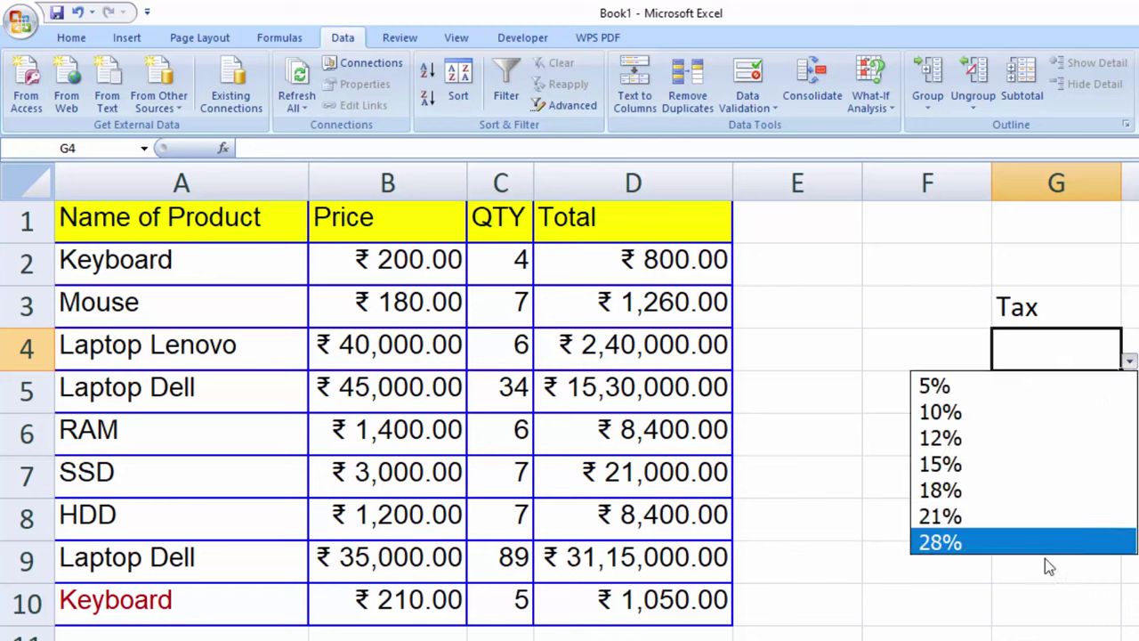
click(967, 408)
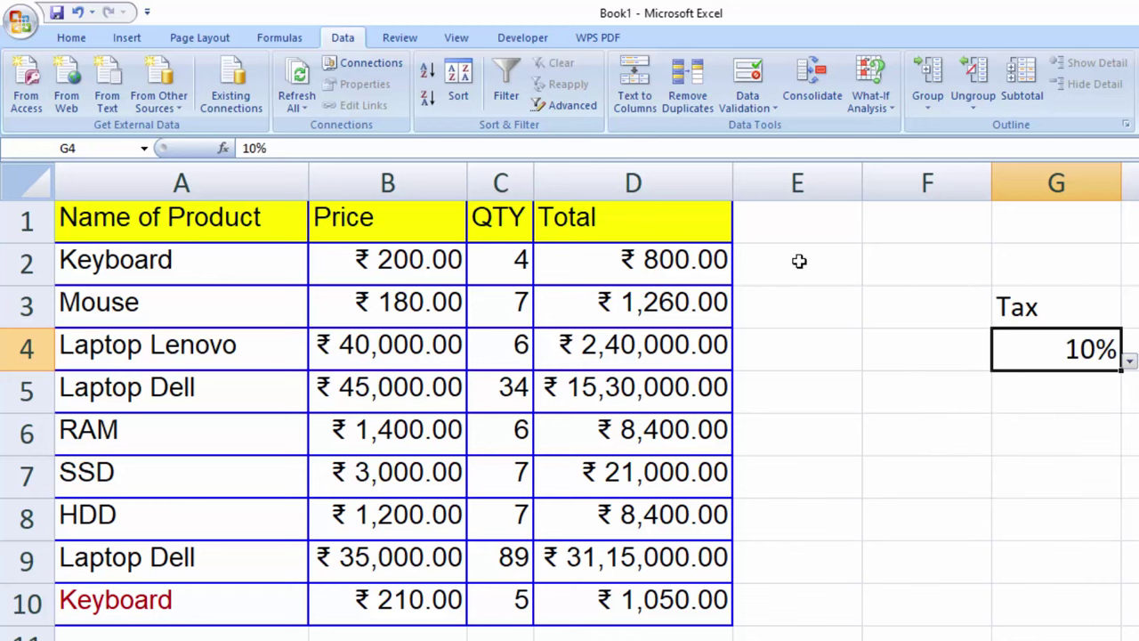
click(797, 230)
Head column E 'Tax Amount', widen it, and enter =D2*G4 in E2 giving ₹80.00
text(Tax)
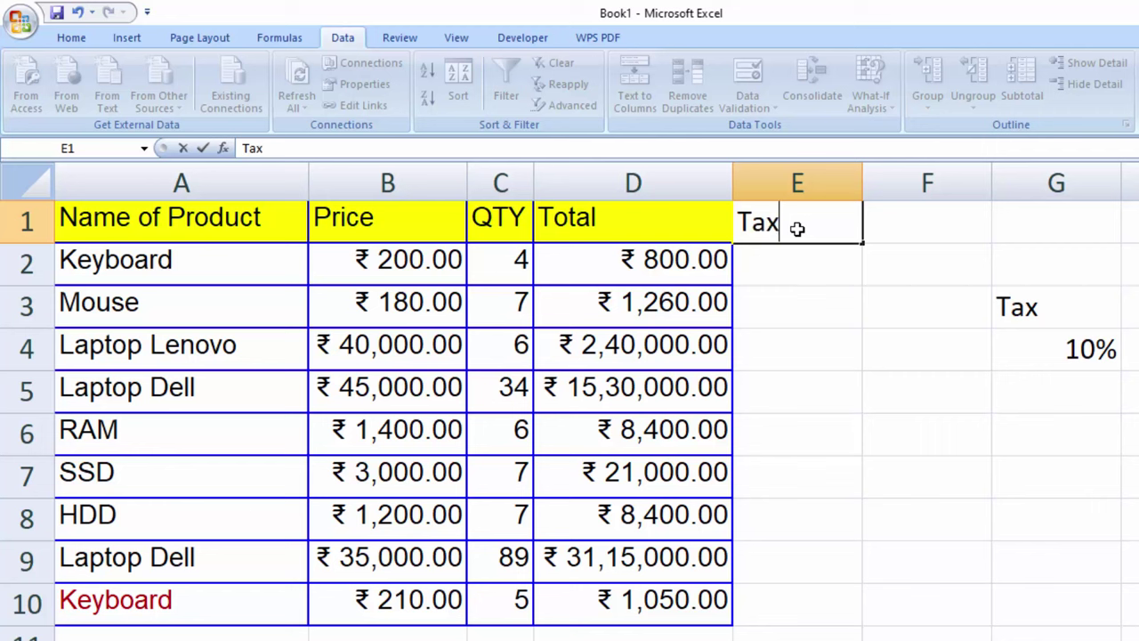
text( Amo)
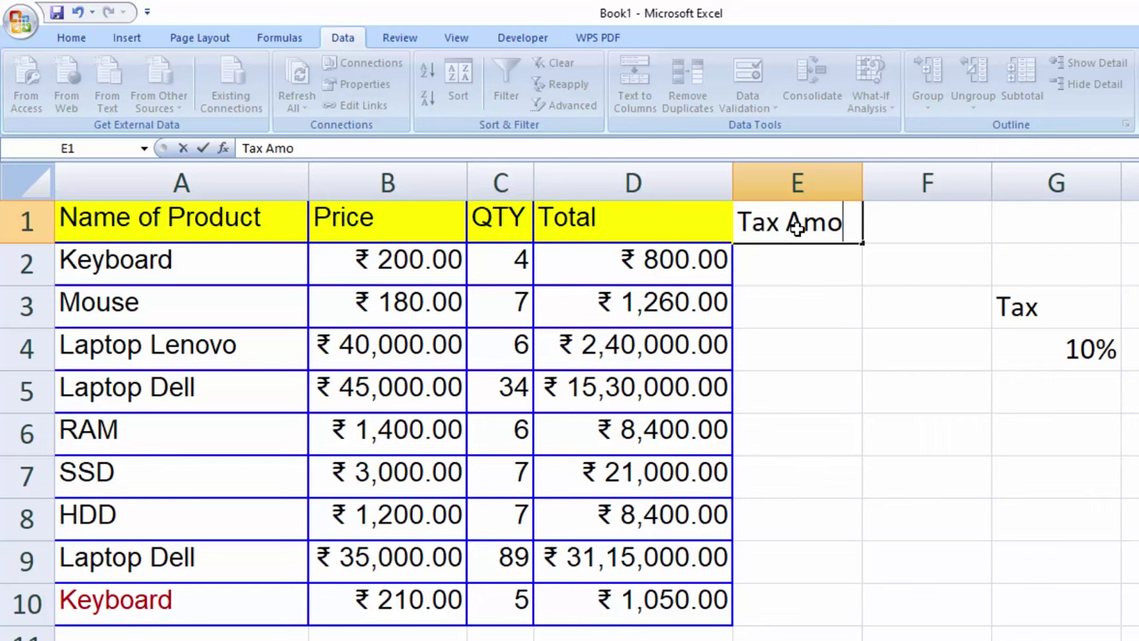
text(unt)
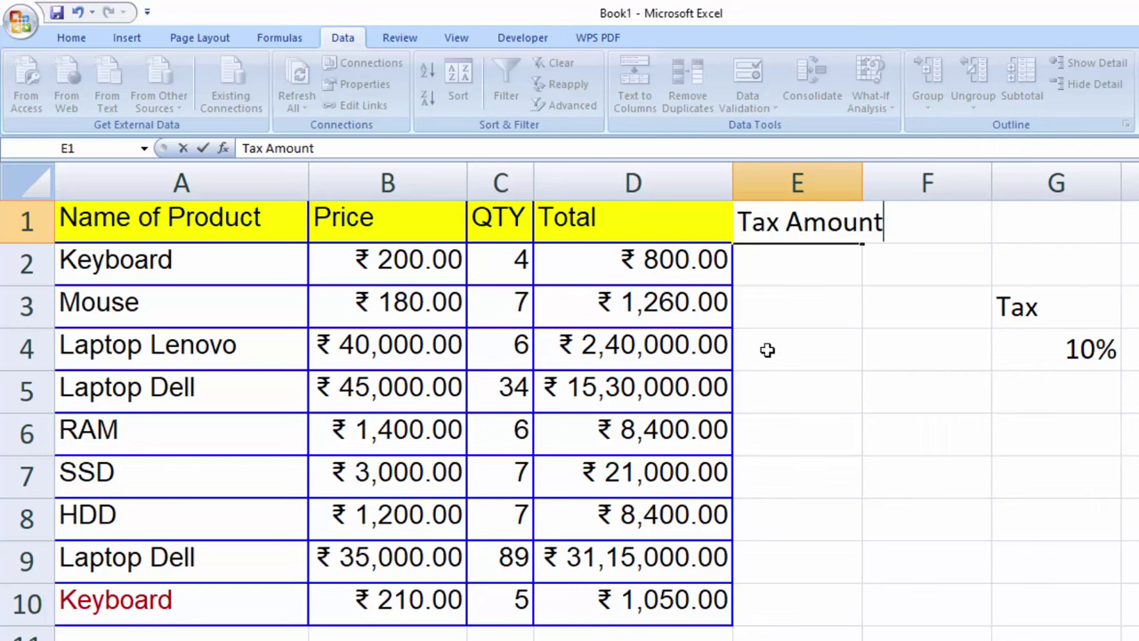
click(768, 348)
drag(872, 187, 922, 200)
click(840, 294)
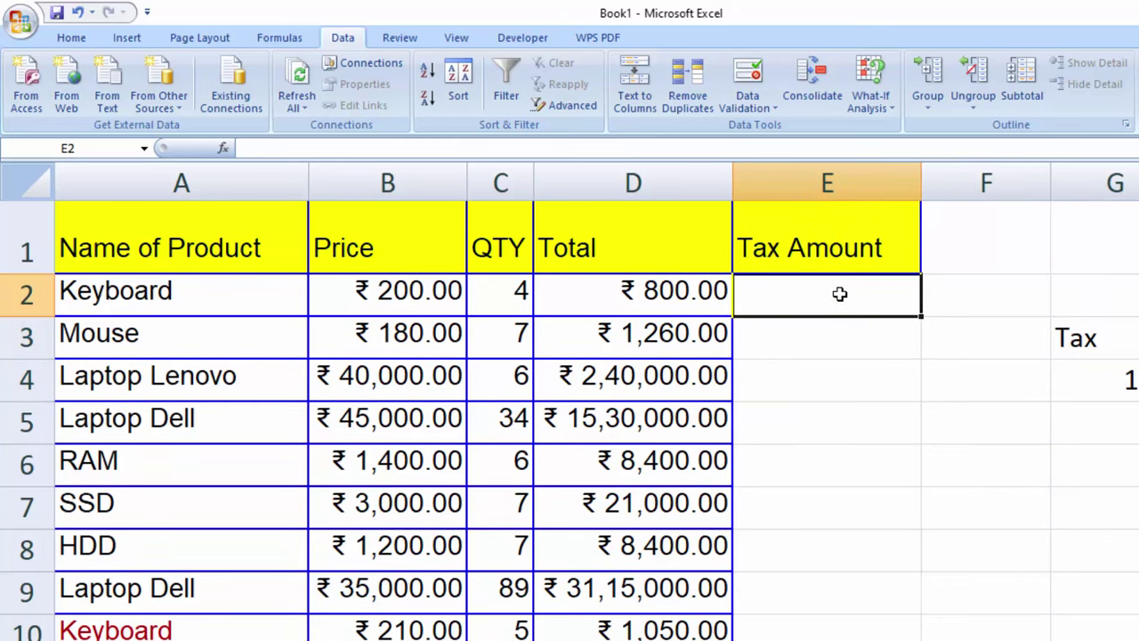
text(=)
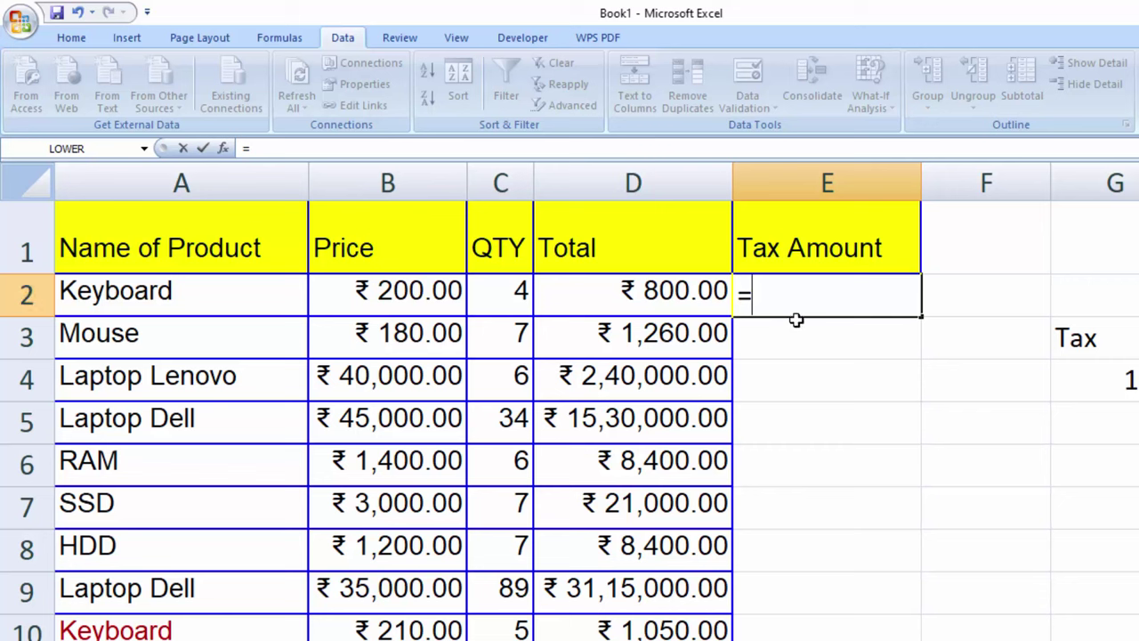
click(653, 301)
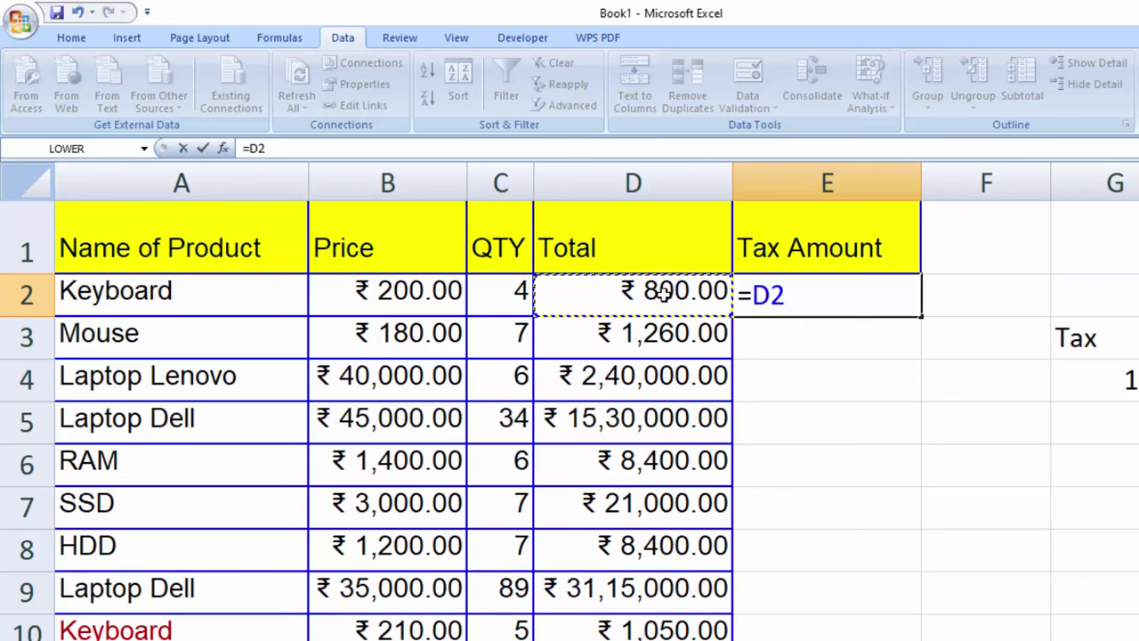
text(*)
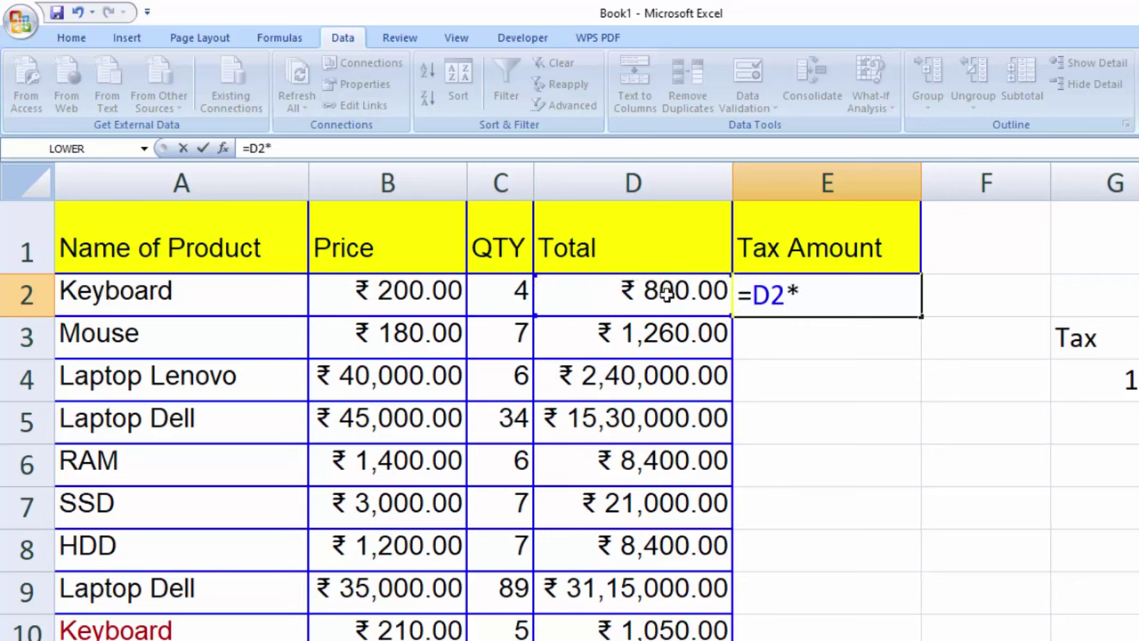
click(1130, 375)
key(Return)
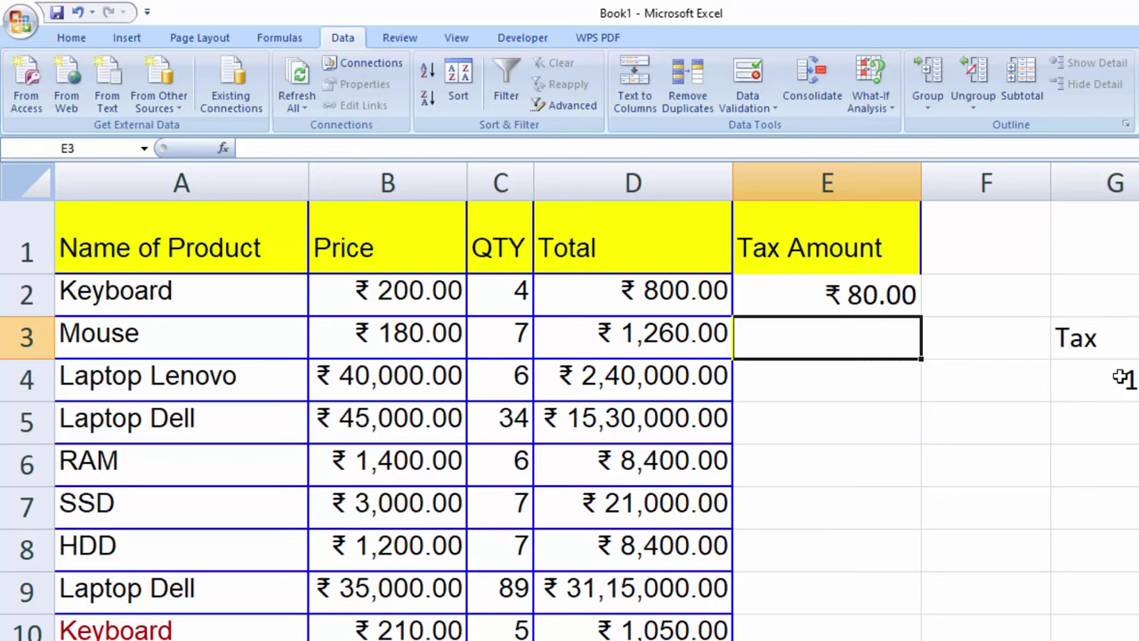
Fill E2's formula down through E10, where the copies show ₹0.00
click(772, 302)
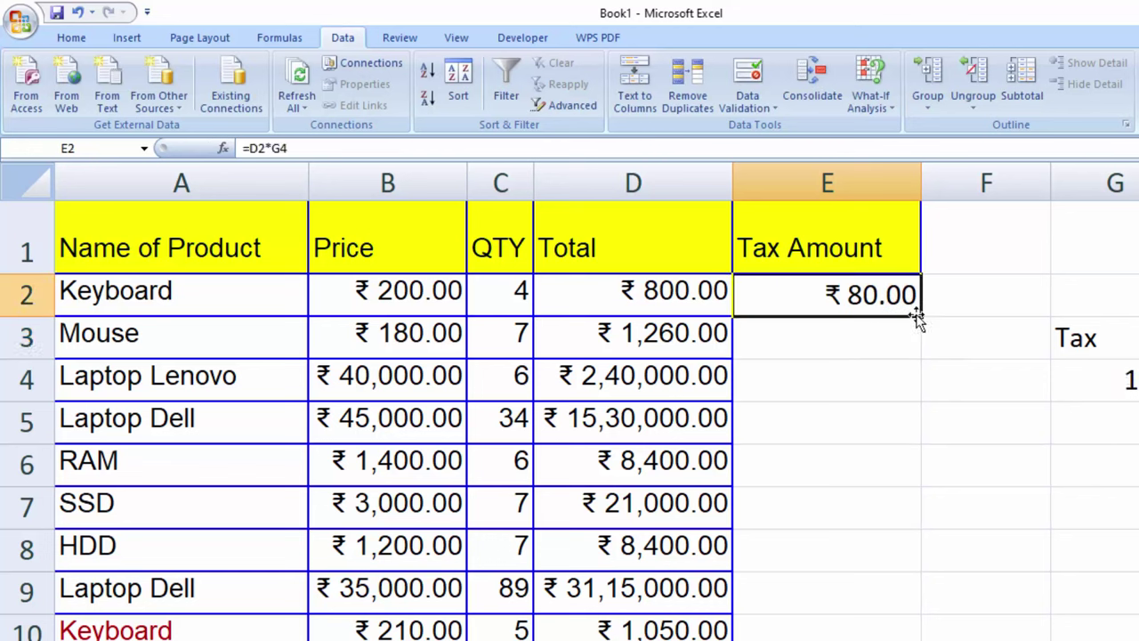
drag(917, 316, 916, 636)
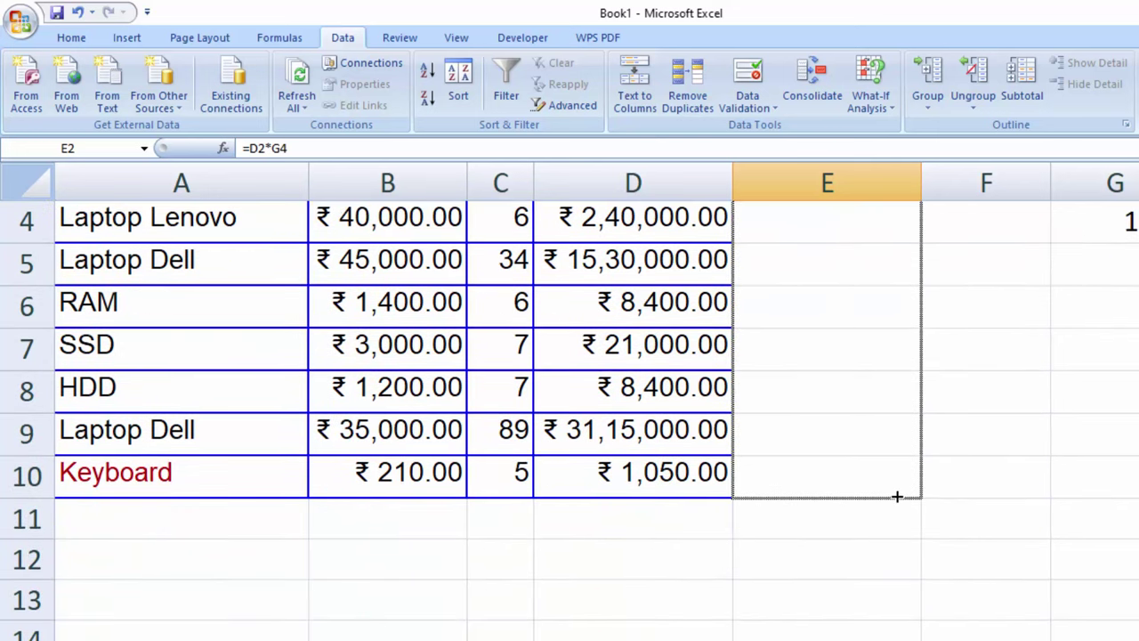
drag(917, 637, 900, 491)
scroll(844, 409, up, 1)
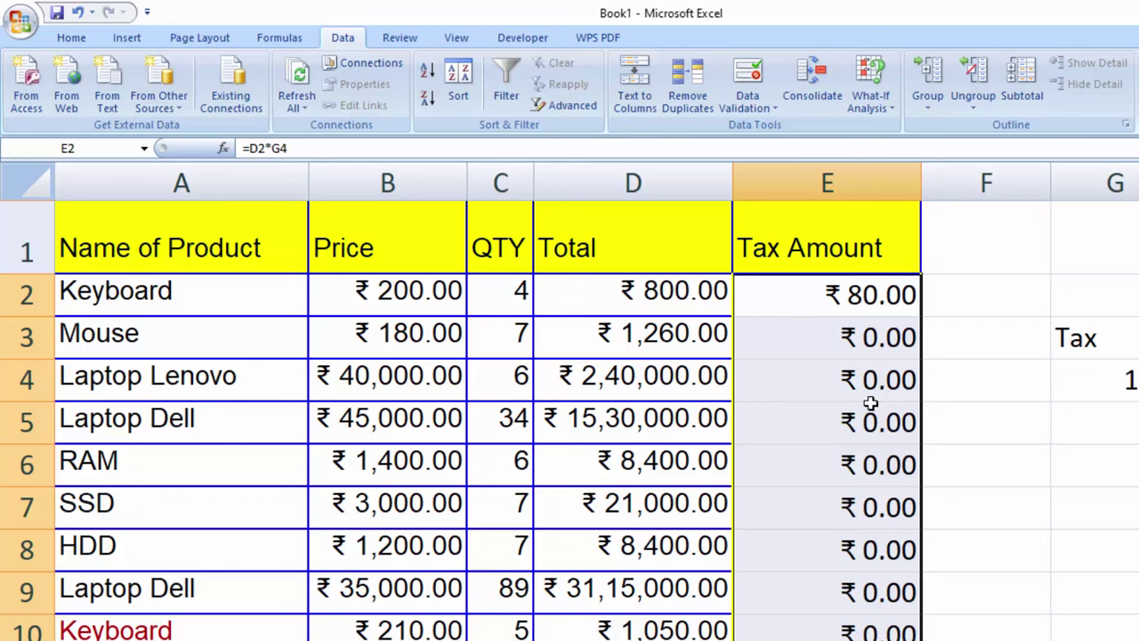
click(868, 303)
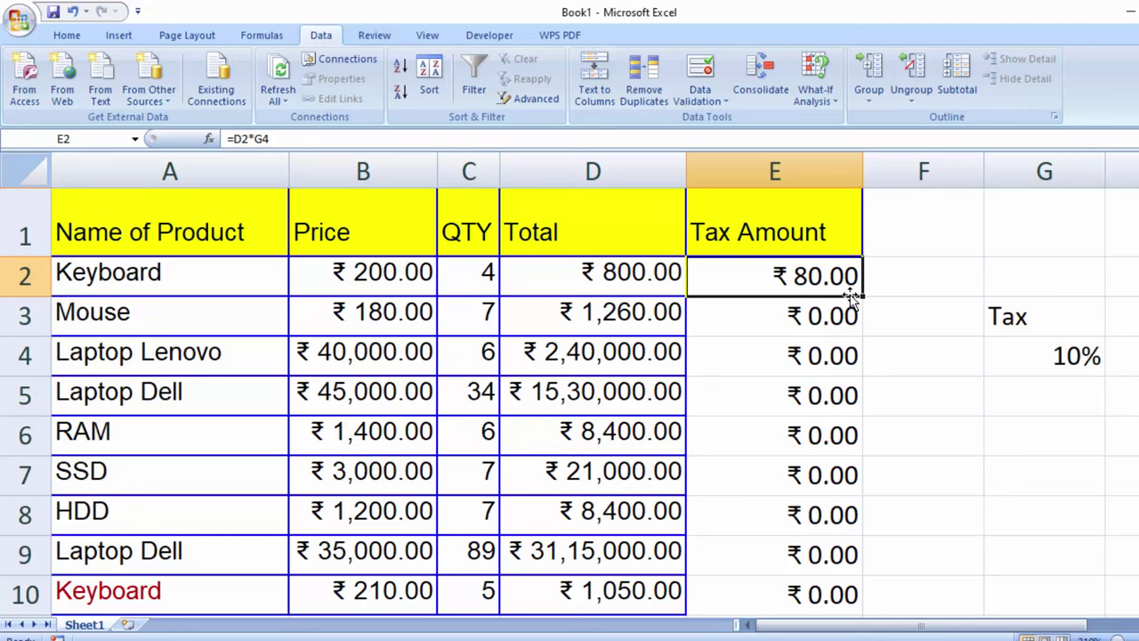
click(630, 280)
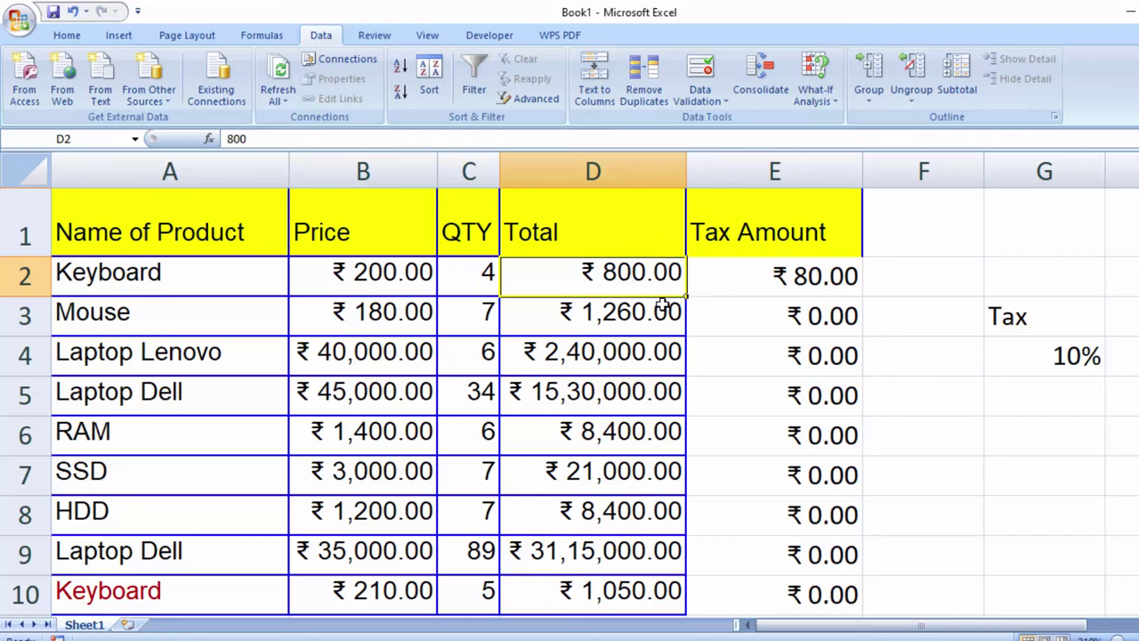
click(1068, 368)
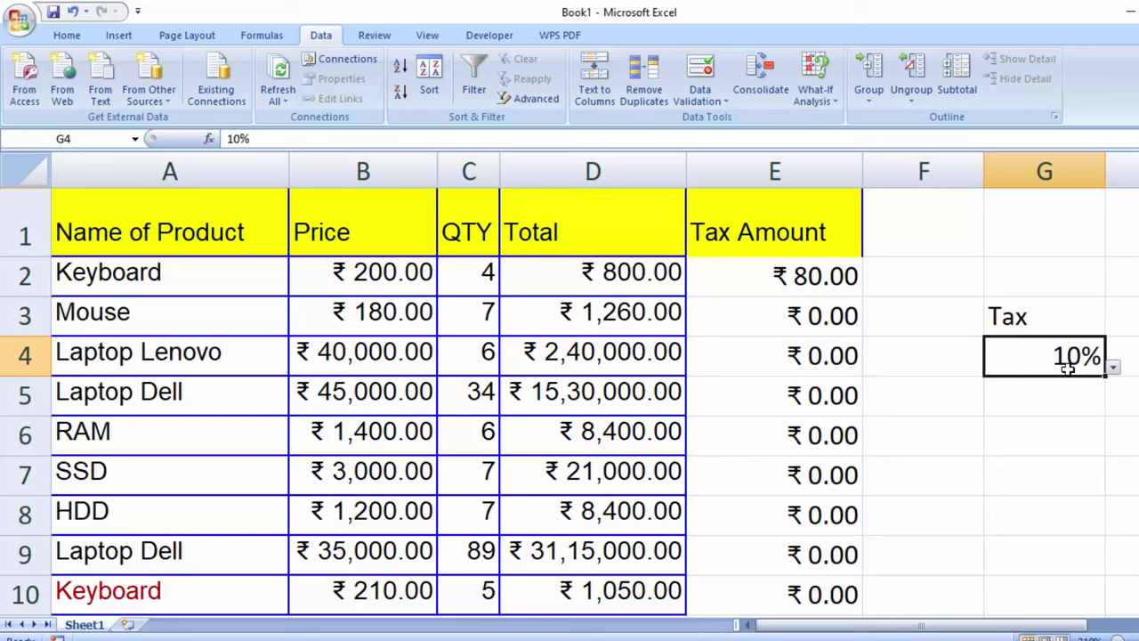
click(779, 281)
double_click(780, 281)
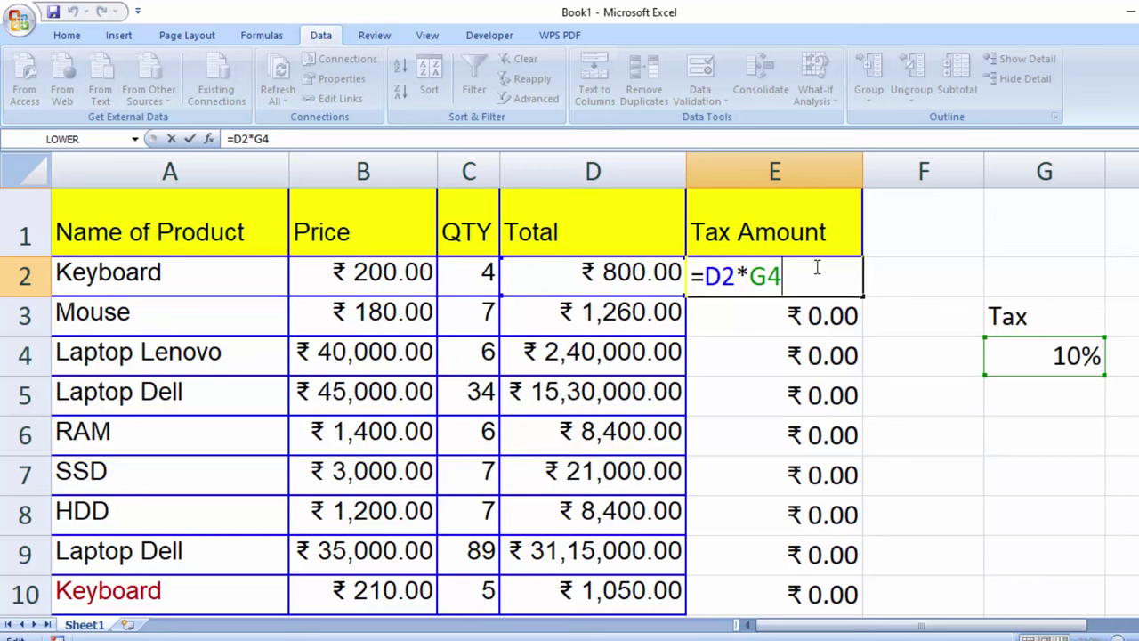
key(Return)
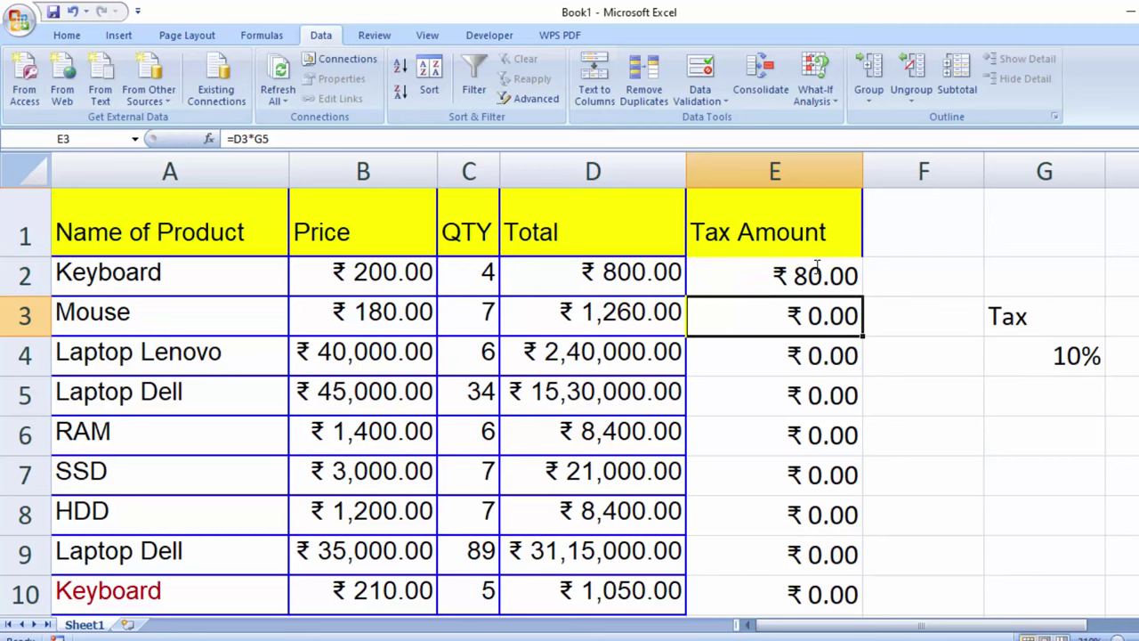
key(F2)
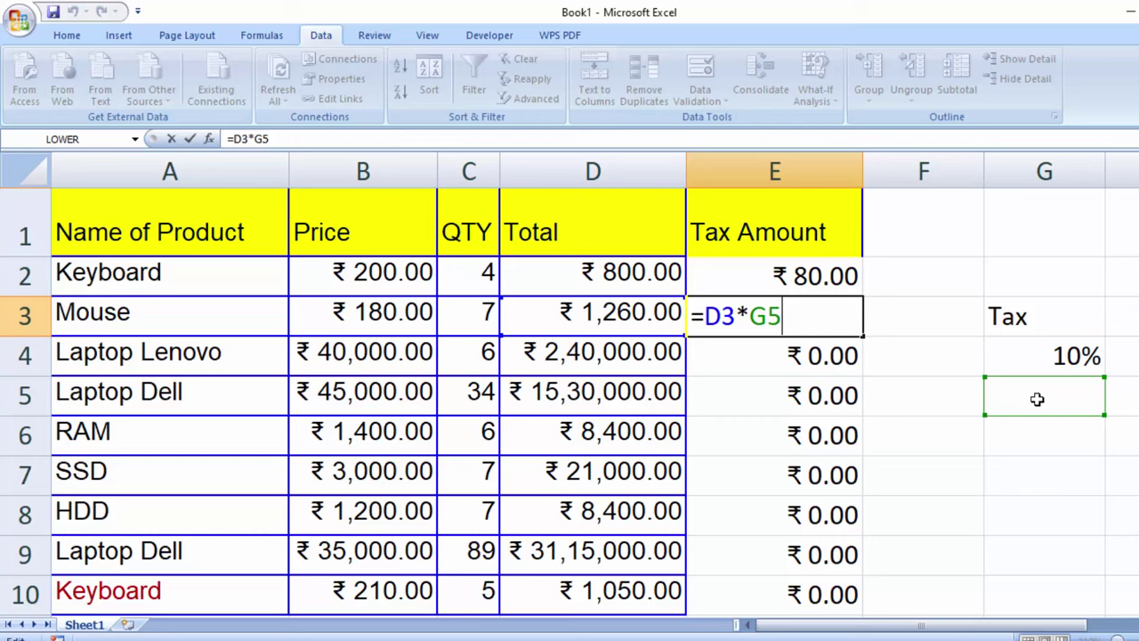
key(Return)
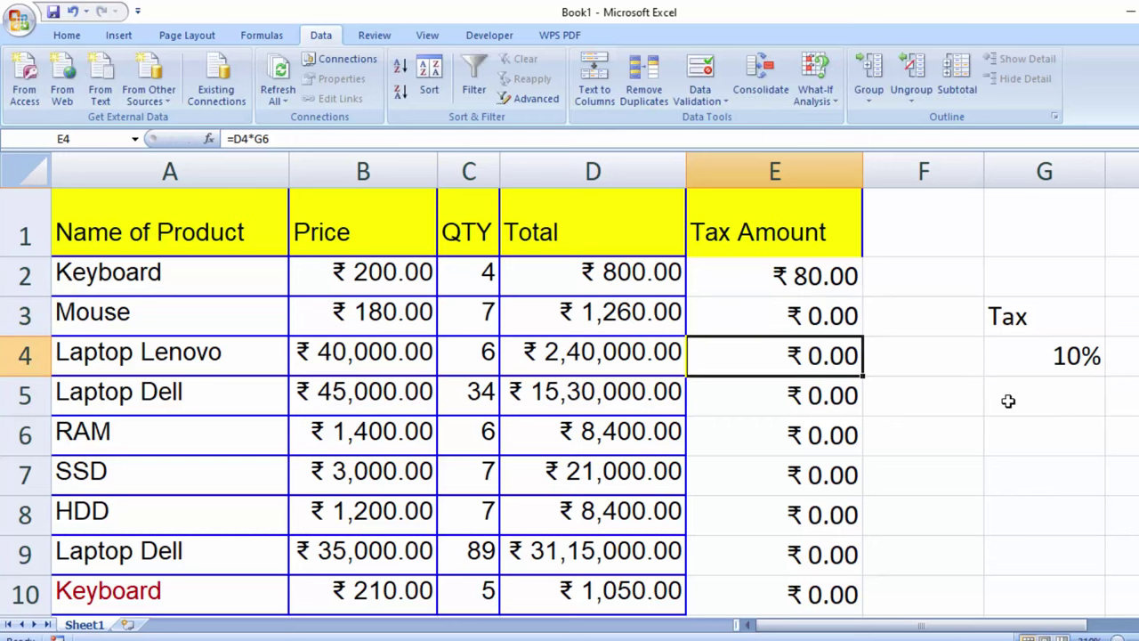
click(805, 279)
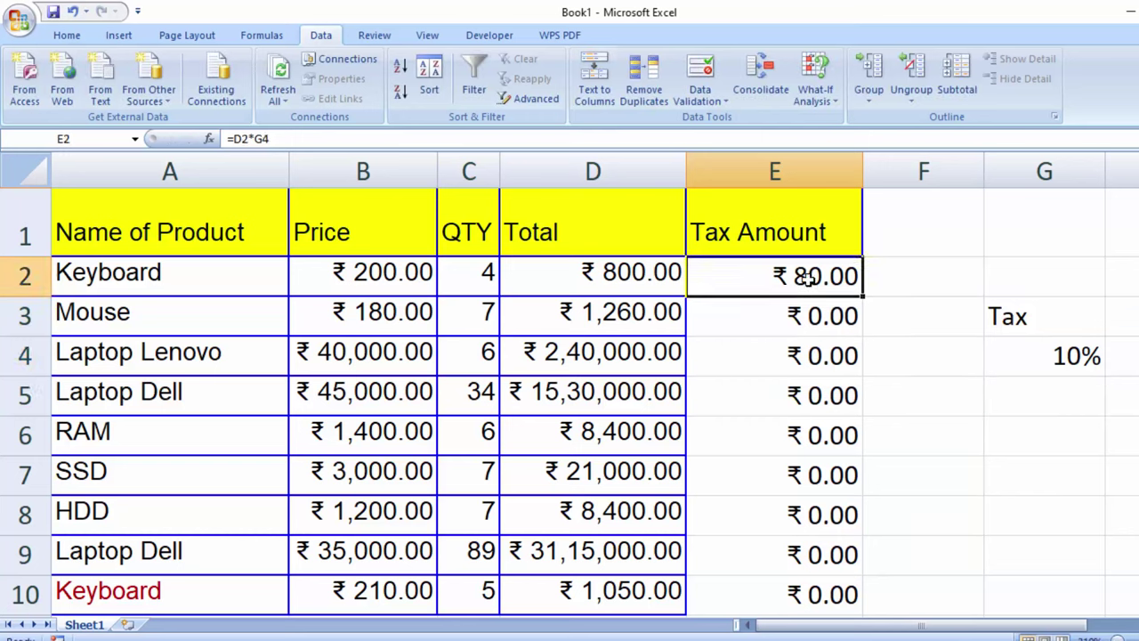
double_click(806, 278)
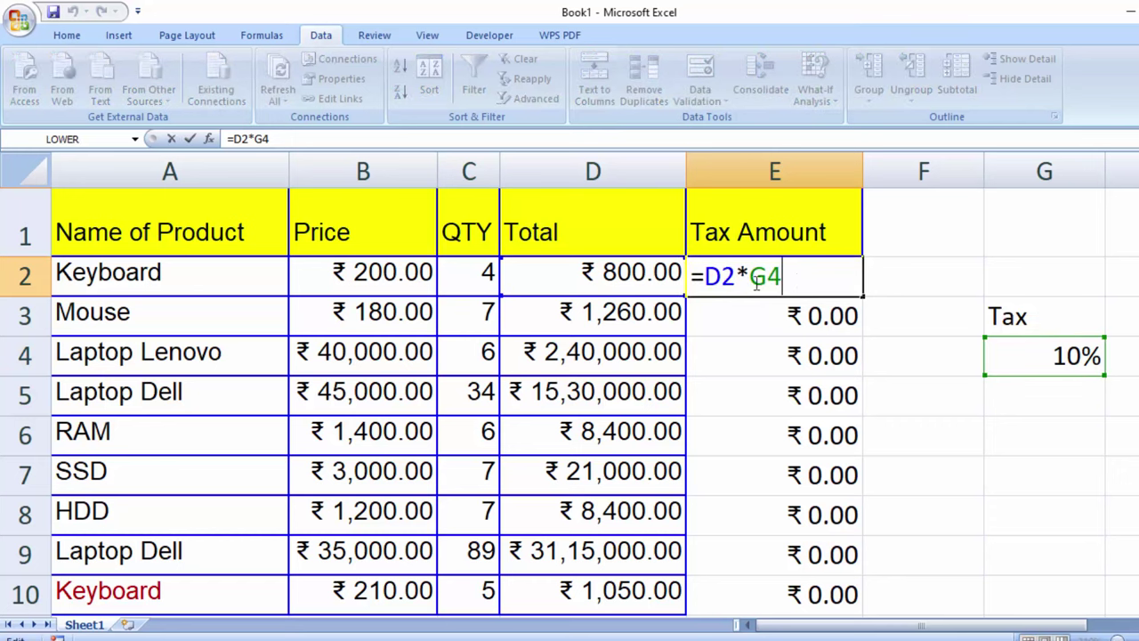
drag(751, 278, 784, 280)
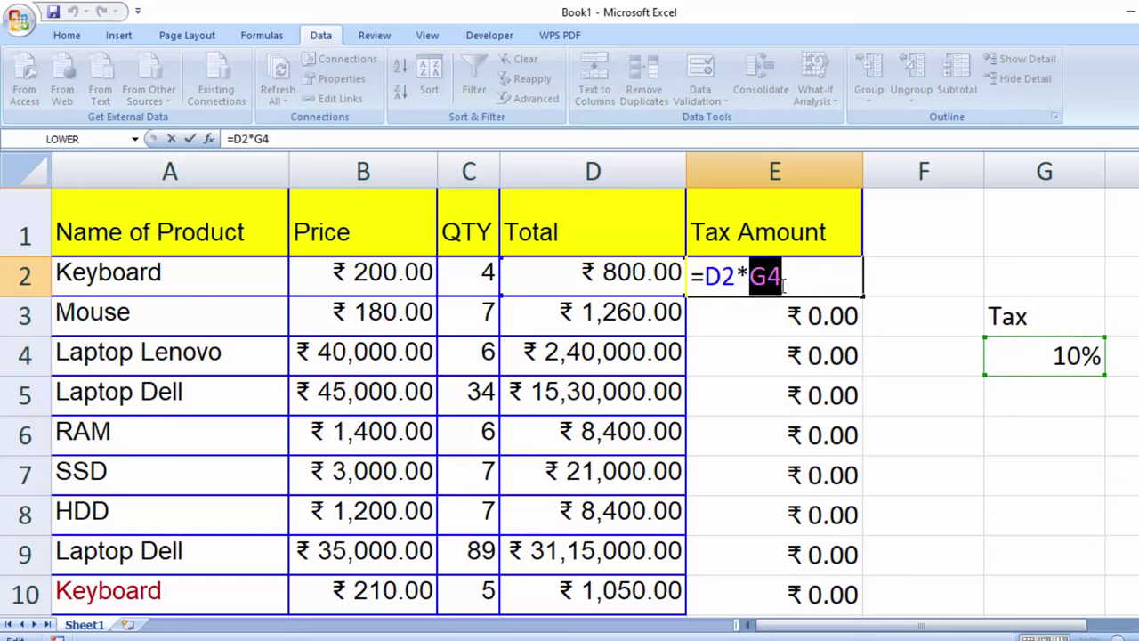
click(788, 283)
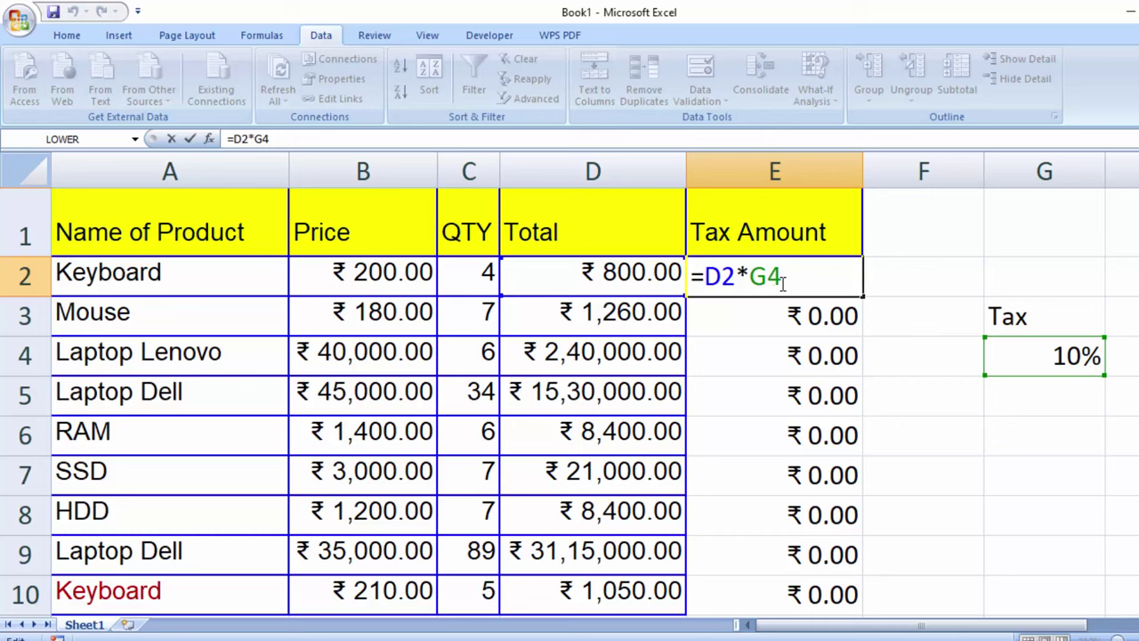
drag(787, 278, 705, 278)
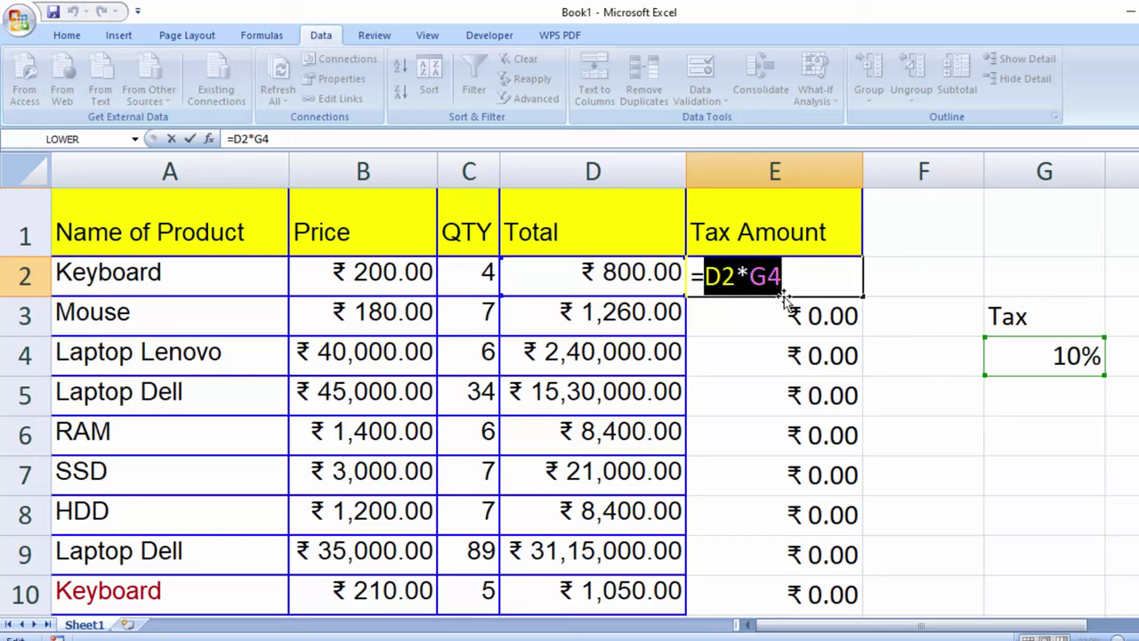
key(Return)
click(832, 279)
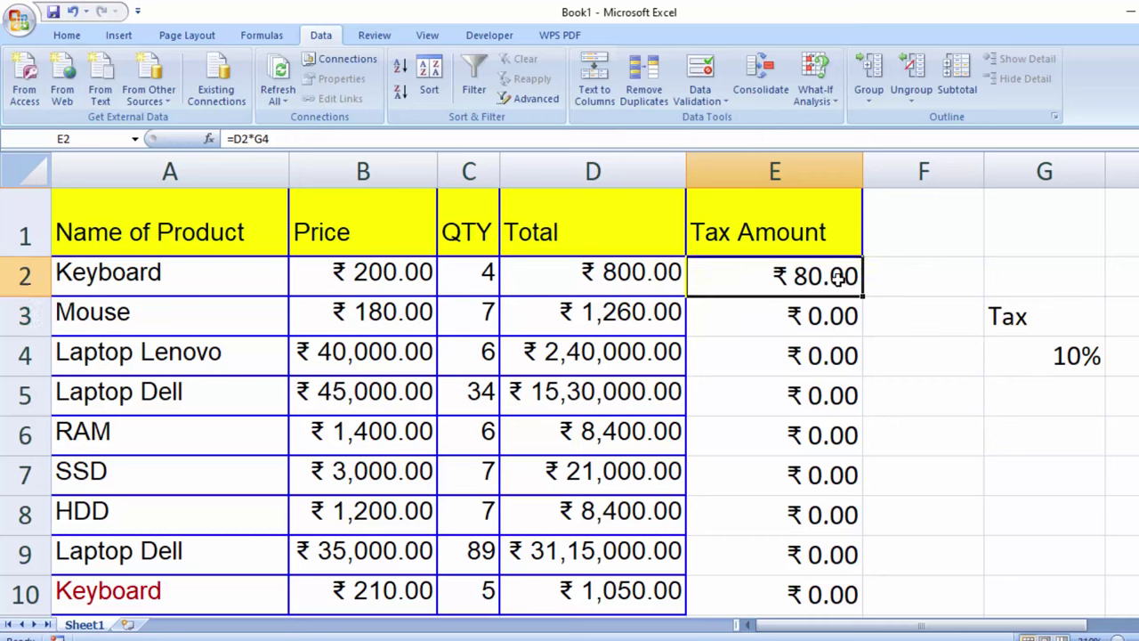
double_click(853, 279)
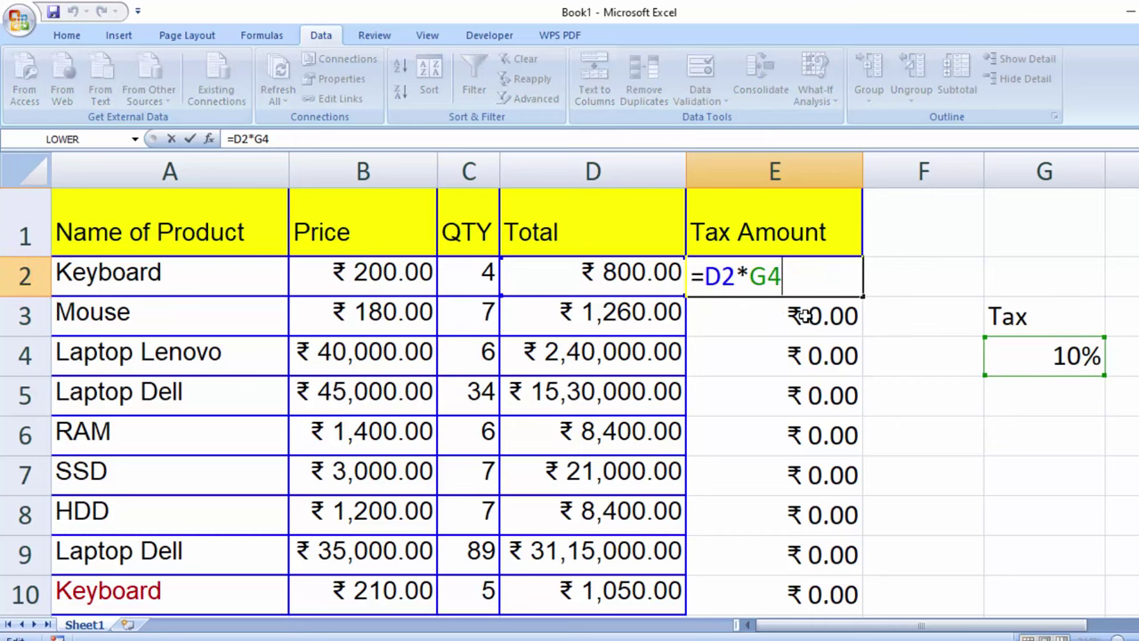
key(Return)
click(805, 278)
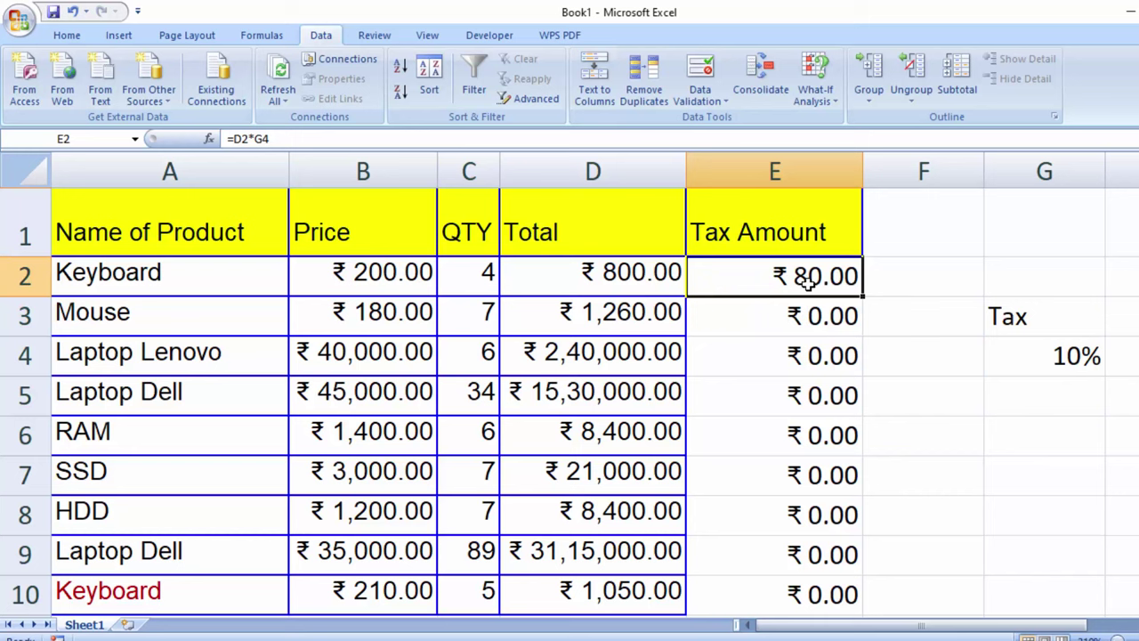
double_click(807, 280)
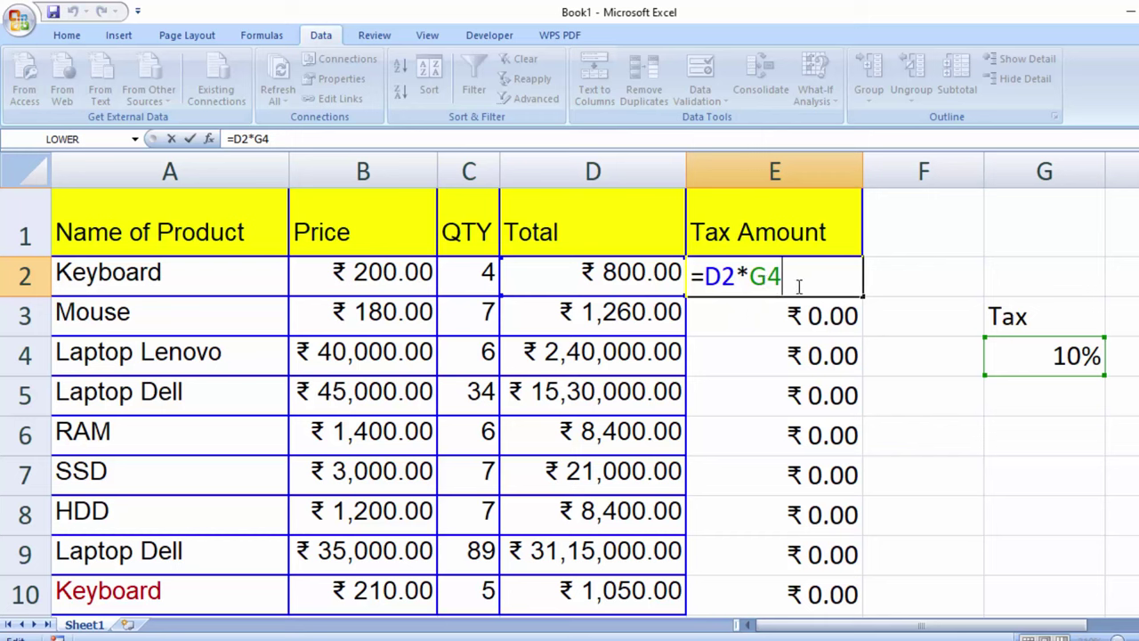
key(Return)
double_click(832, 304)
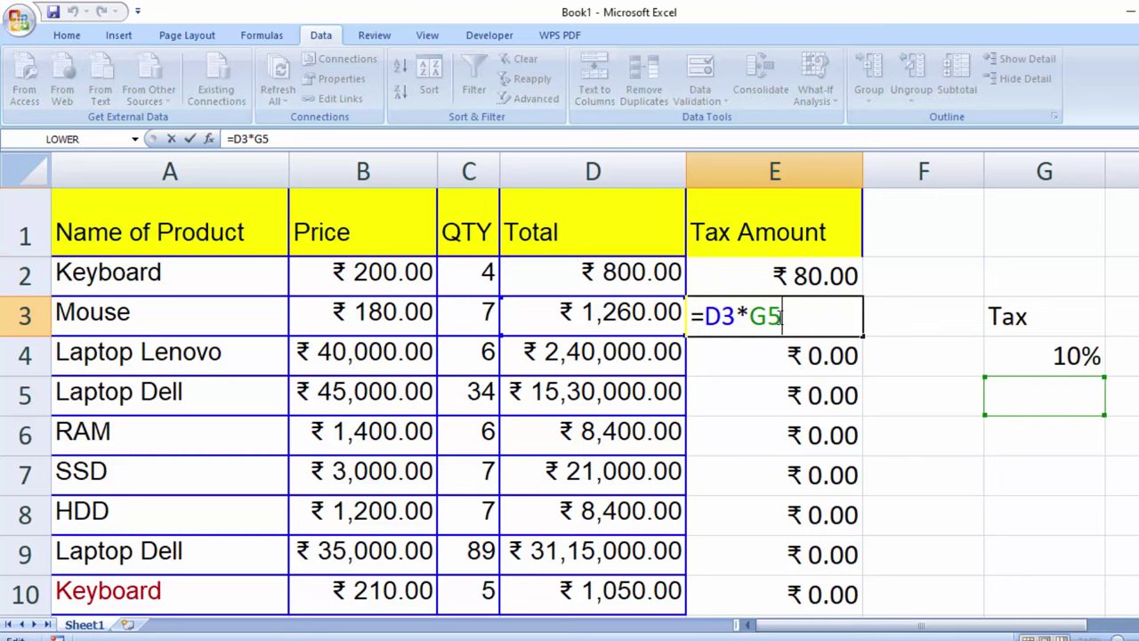
drag(782, 318, 769, 318)
key(Return)
click(786, 282)
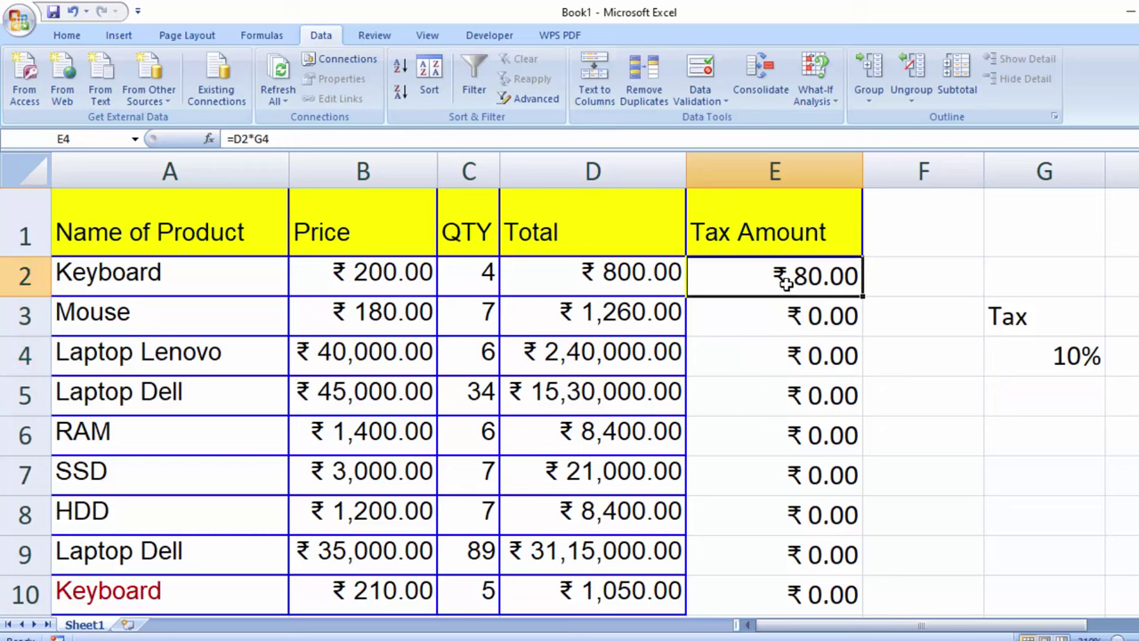
double_click(787, 281)
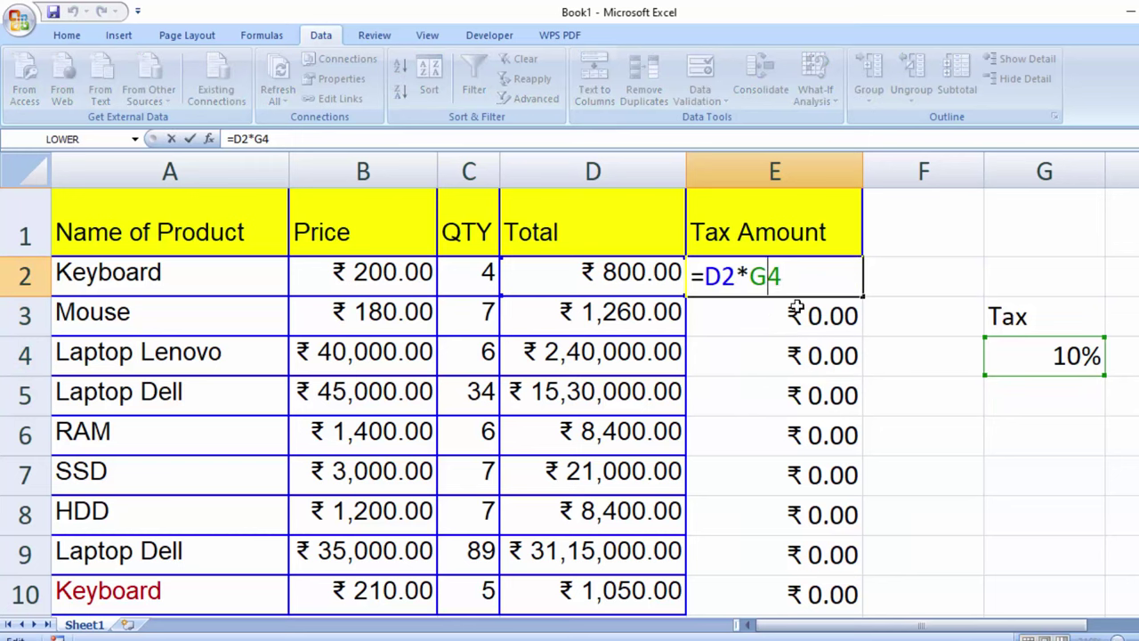
Change E2's formula to =D2*G$4 to lock the rate row
text($)
key(Return)
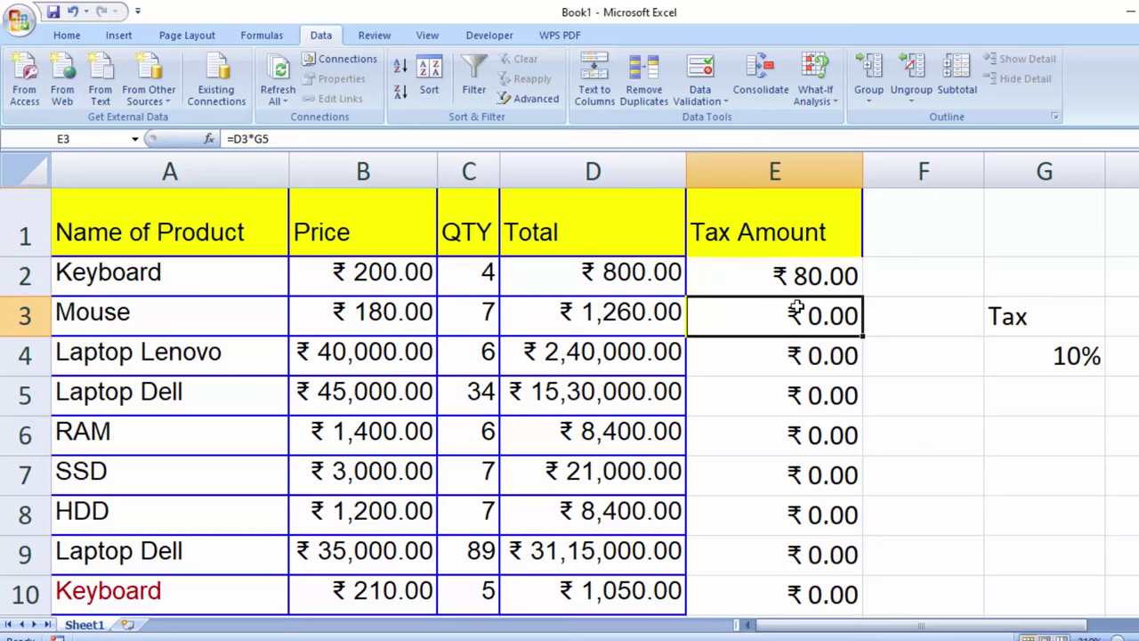
click(789, 277)
double_click(789, 277)
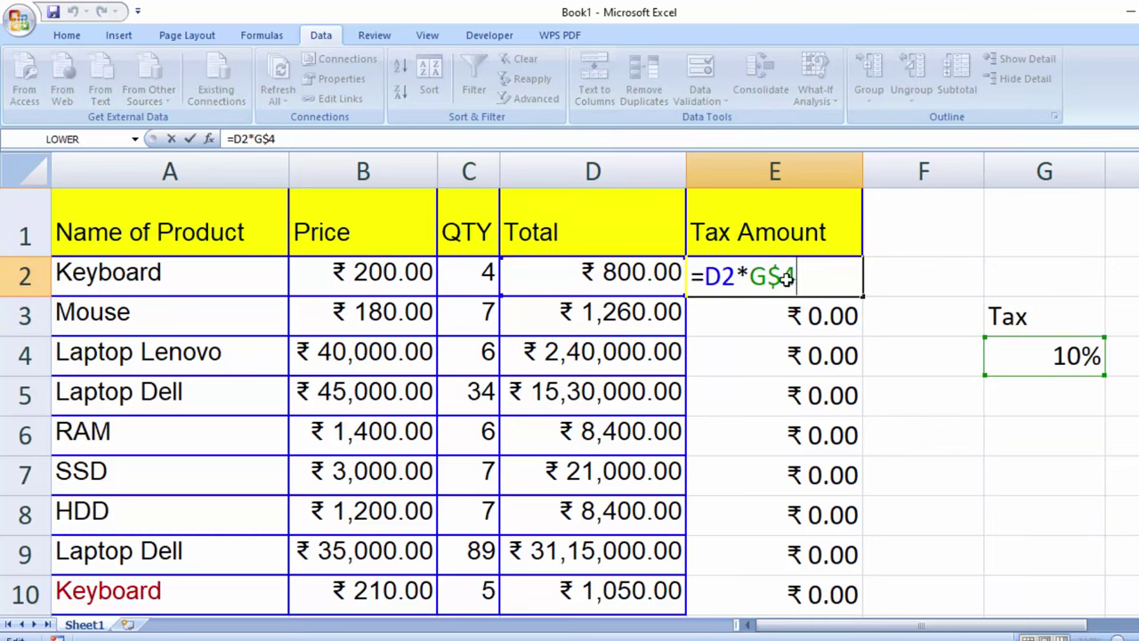
drag(752, 276, 798, 279)
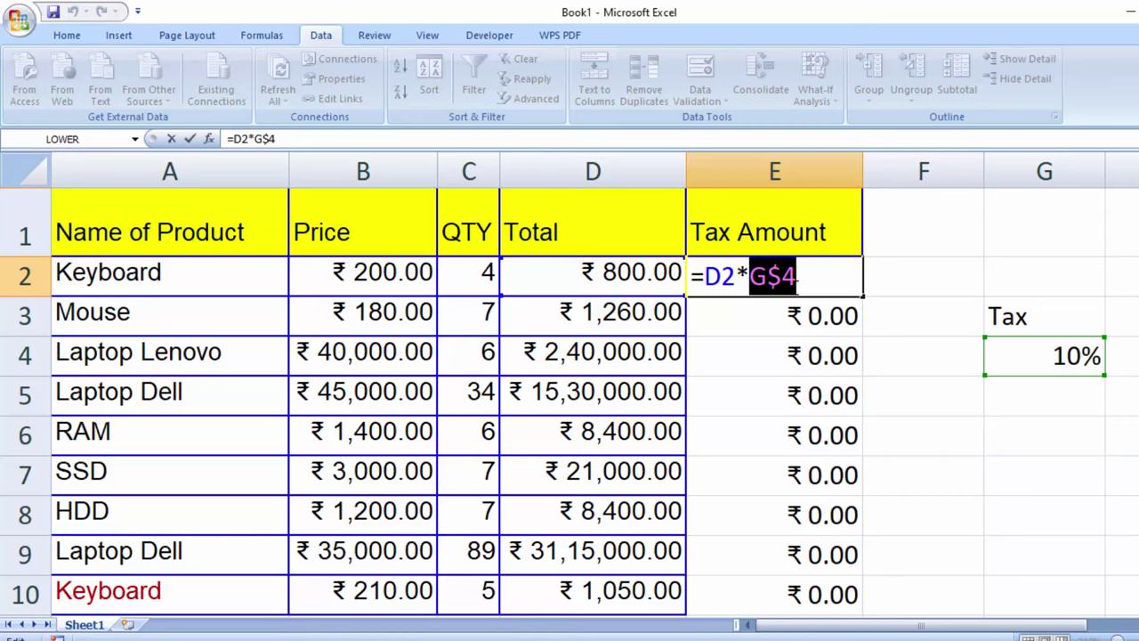
key(Return)
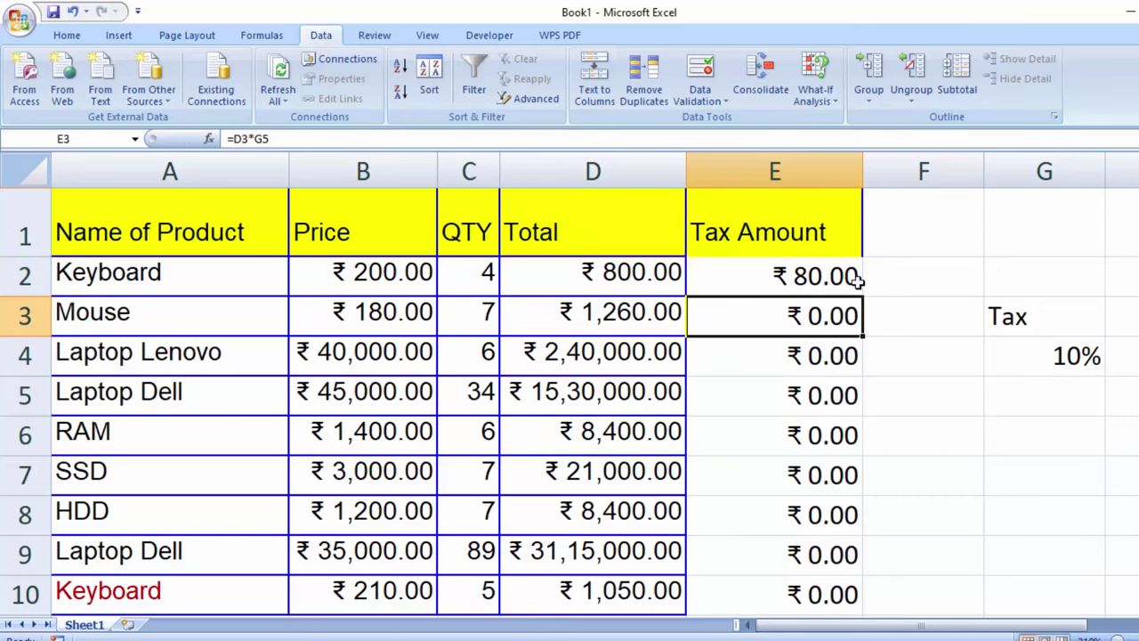
Fill E2's formula down to E10, giving tax amounts ₹80.00 through ₹105.00
click(875, 276)
click(851, 286)
drag(852, 286, 842, 600)
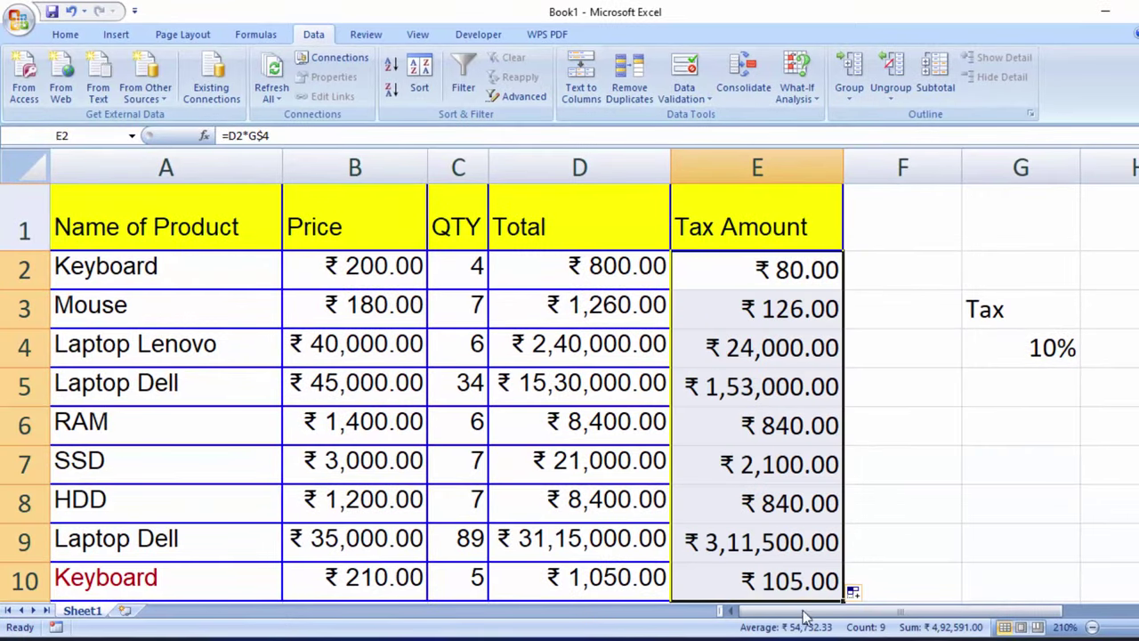
click(803, 263)
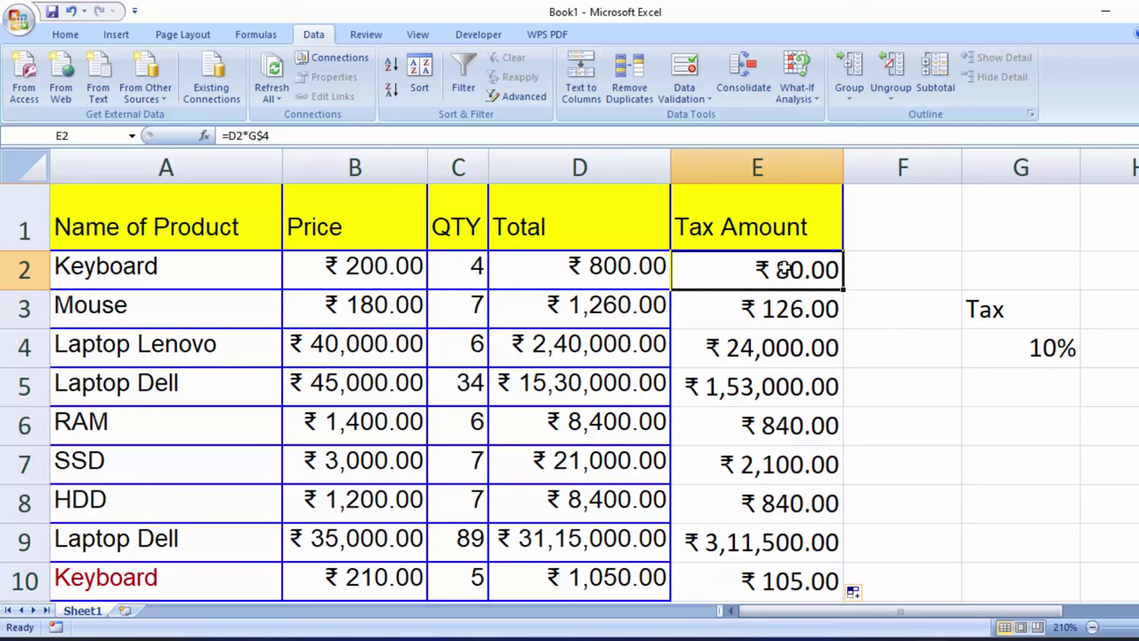
double_click(783, 269)
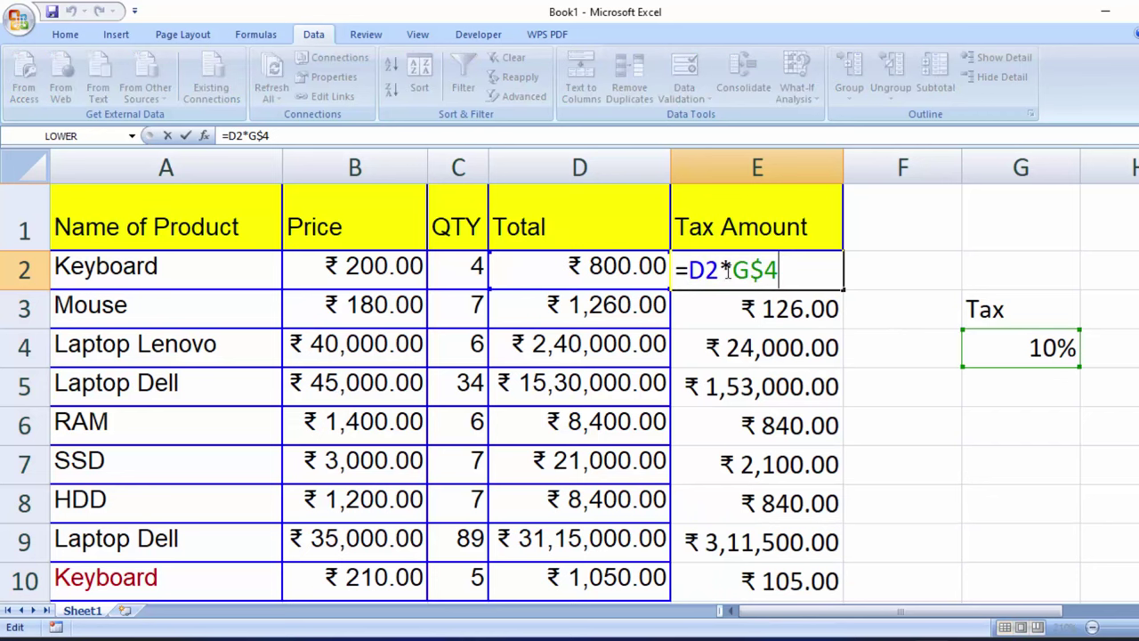
key(Return)
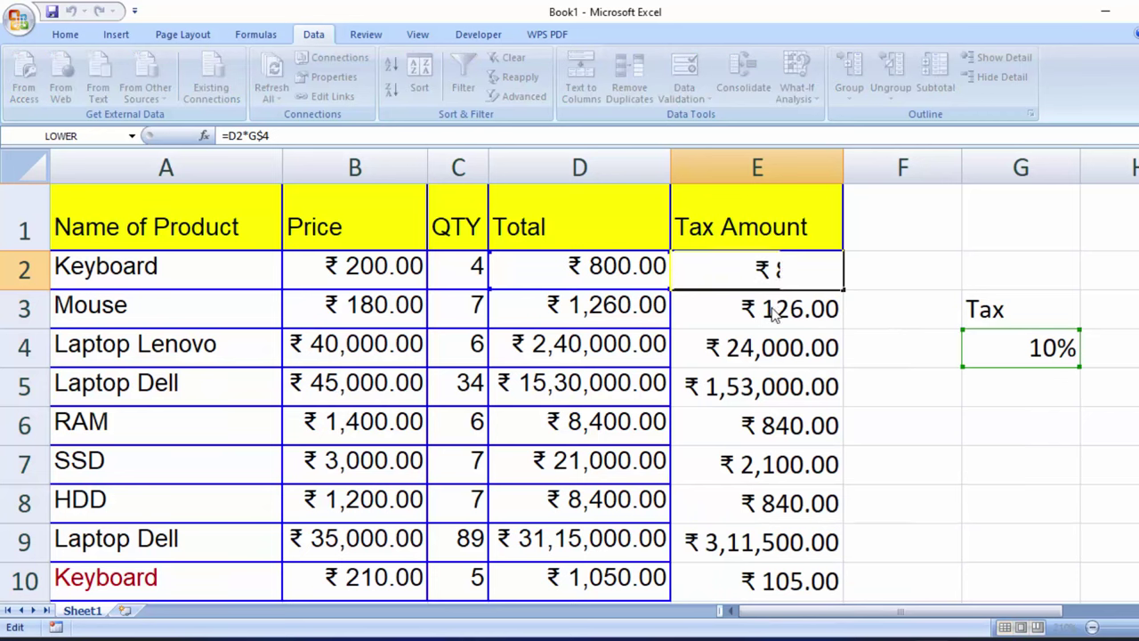
double_click(767, 306)
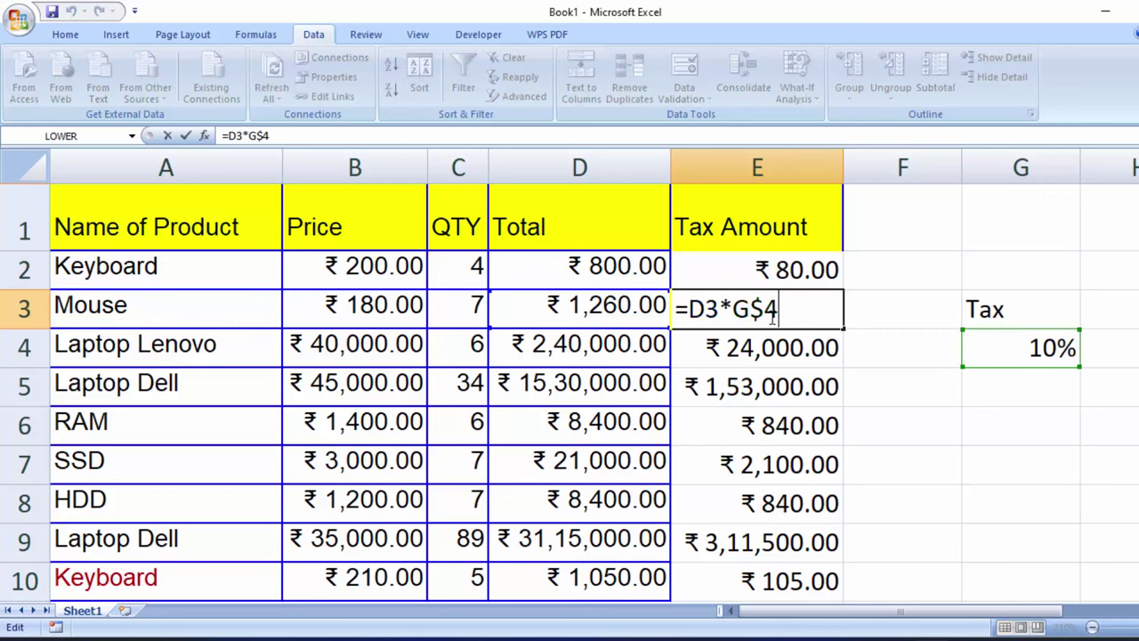
key(Return)
key(F2)
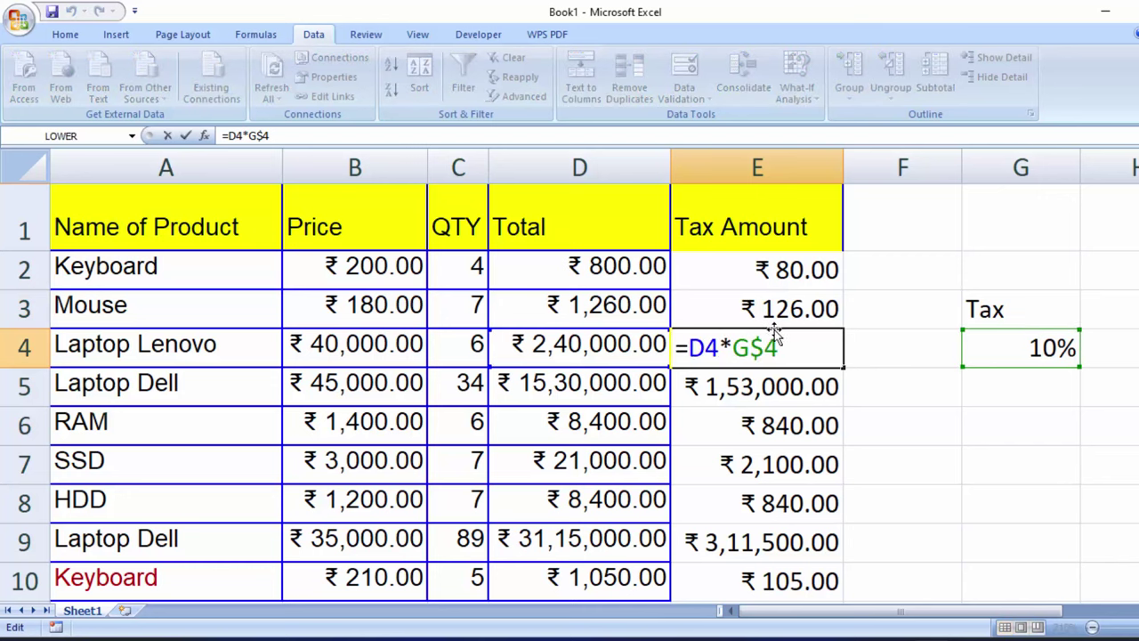
key(Return)
key(F2)
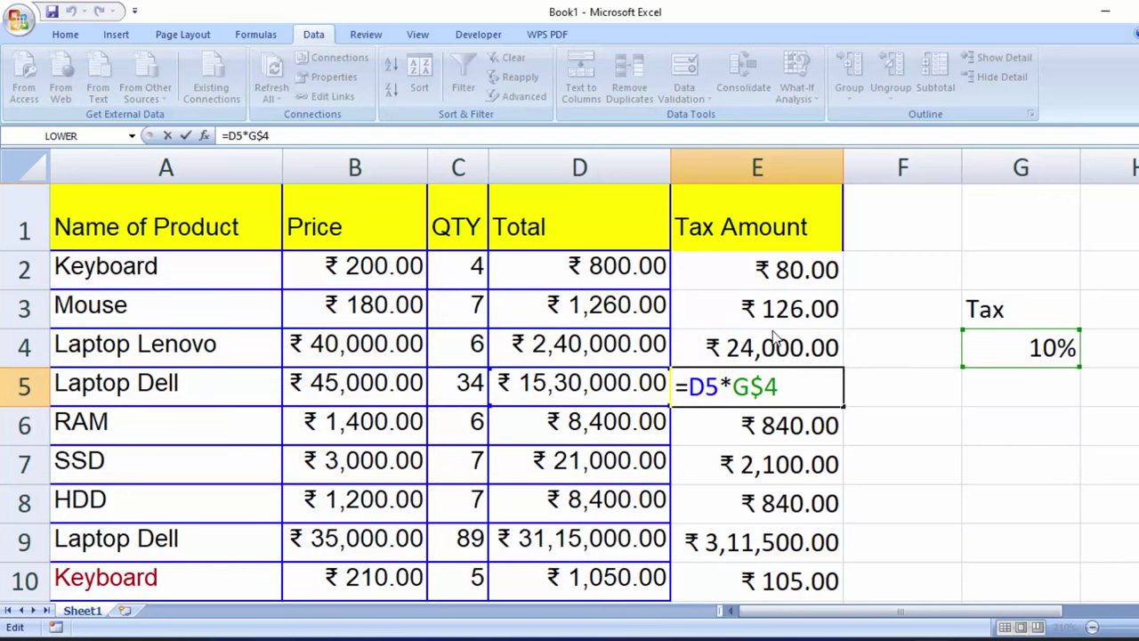
key(Return)
key(F2)
key(Return)
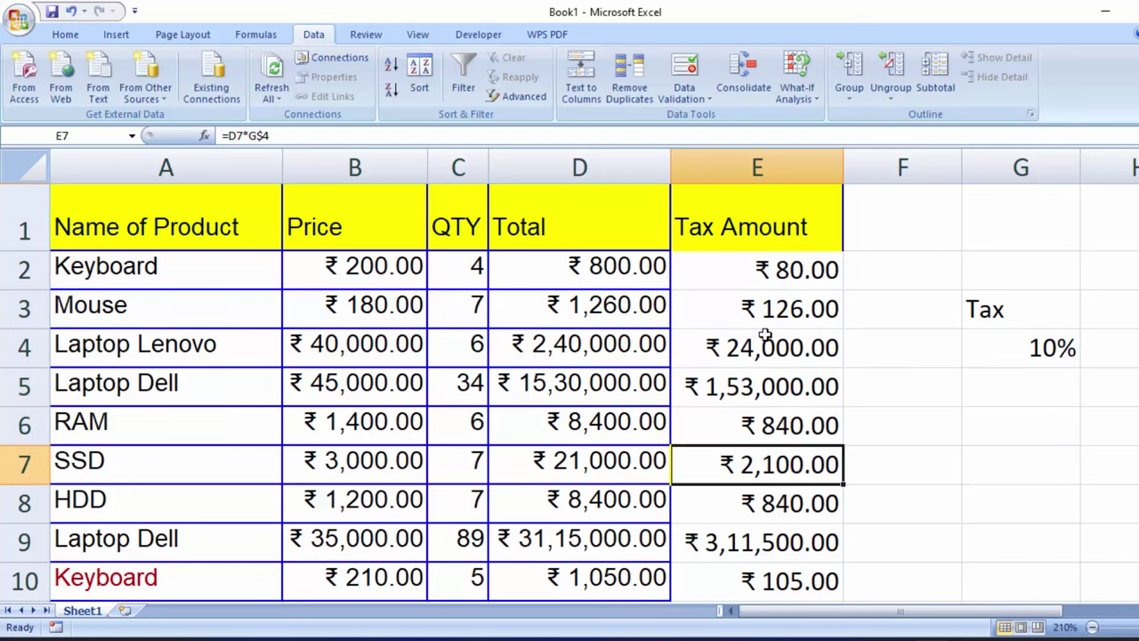
key(F2)
key(Return)
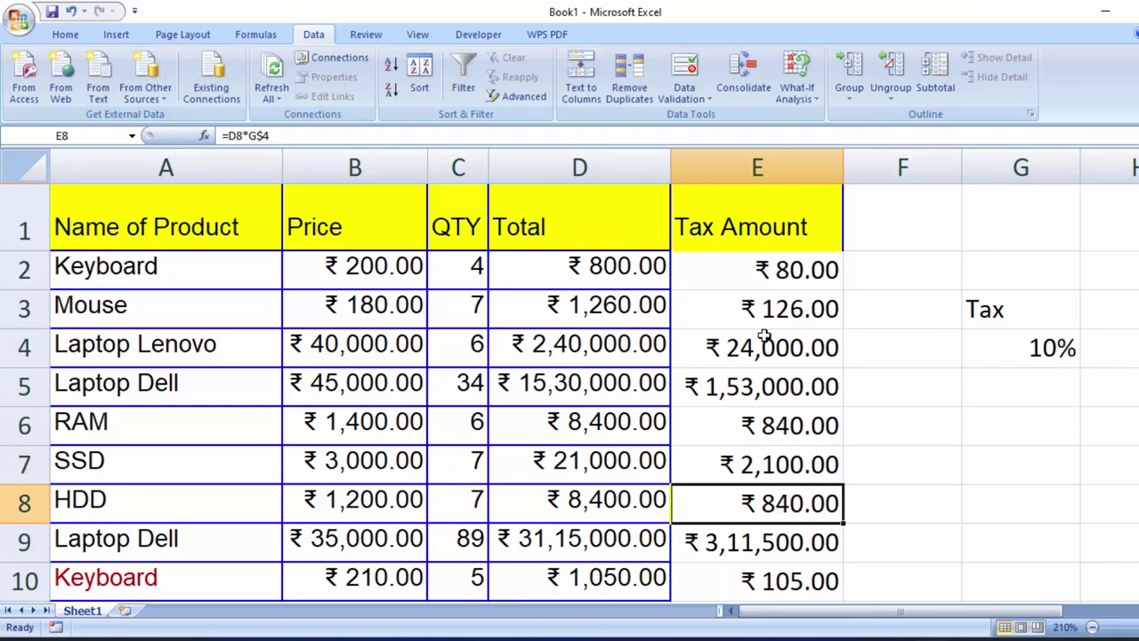
click(1009, 349)
Pick 12% in G4's dropdown so Keyboard's tax becomes ₹96.00 and Laptop's ₹28,800.00
click(1088, 359)
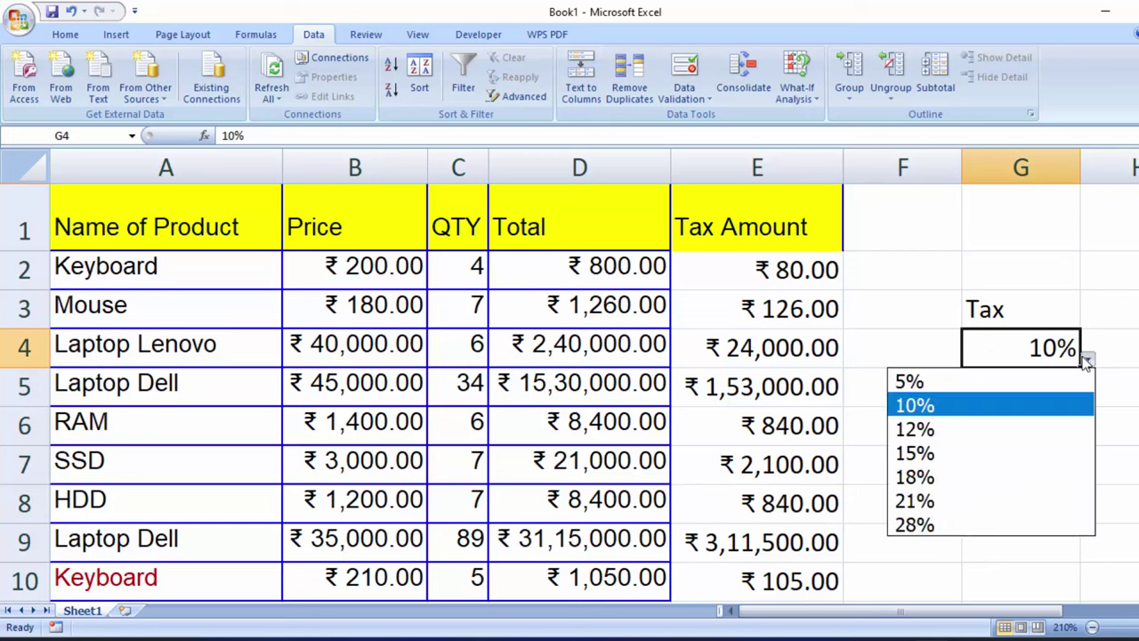
click(959, 430)
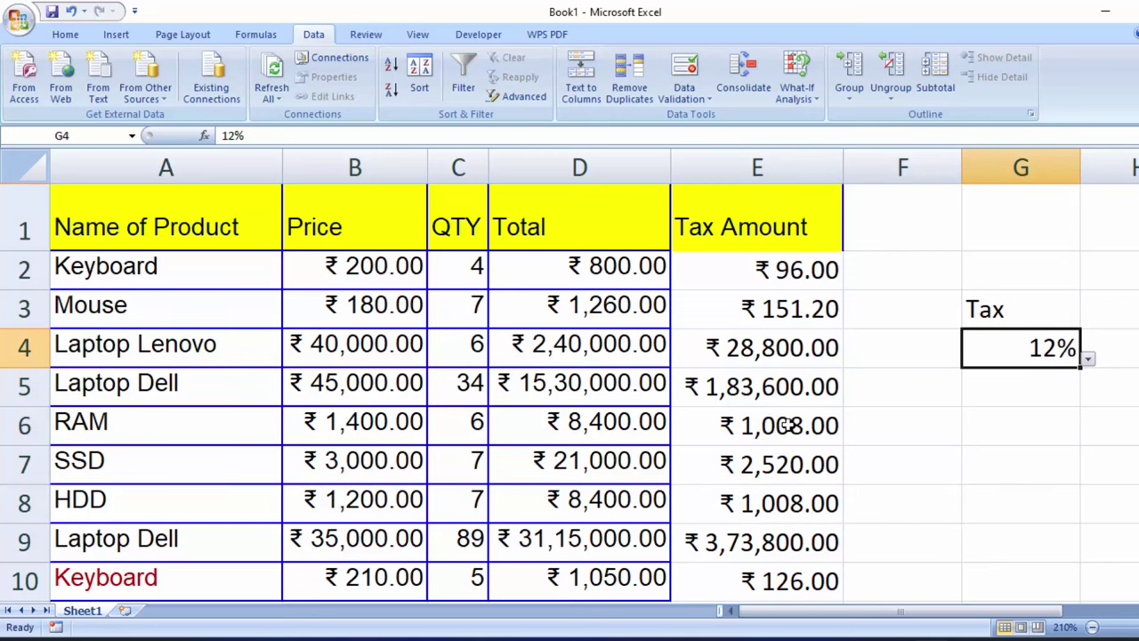
drag(584, 271, 580, 424)
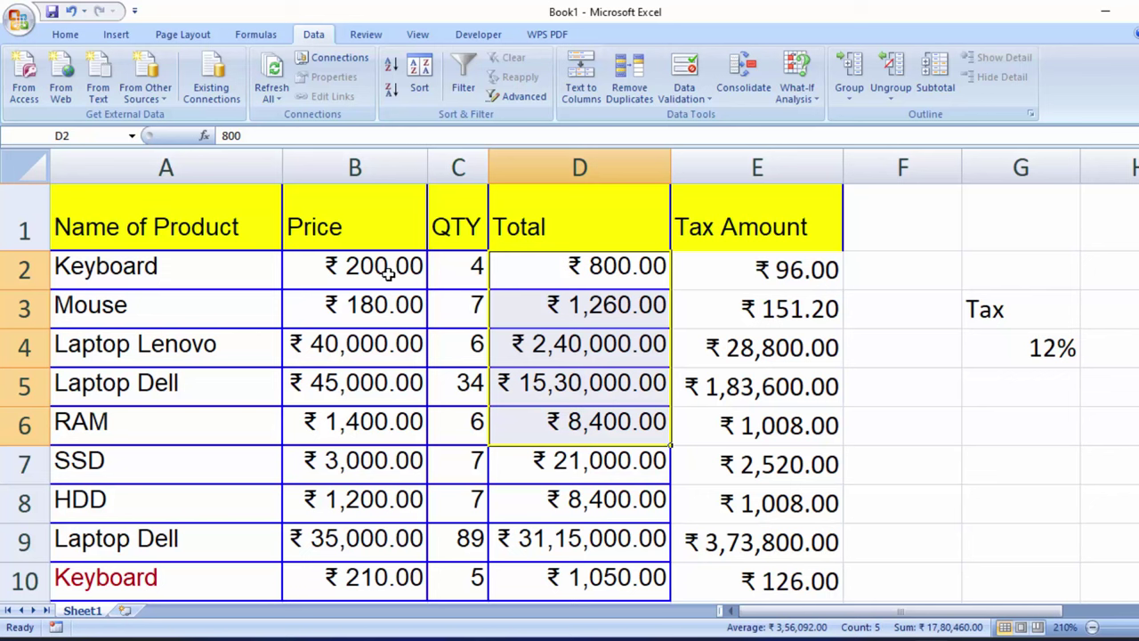
Format Paint B3:D4's blue-bordered style onto the Tax Amount cells E2:E10
click(522, 345)
drag(392, 298, 525, 365)
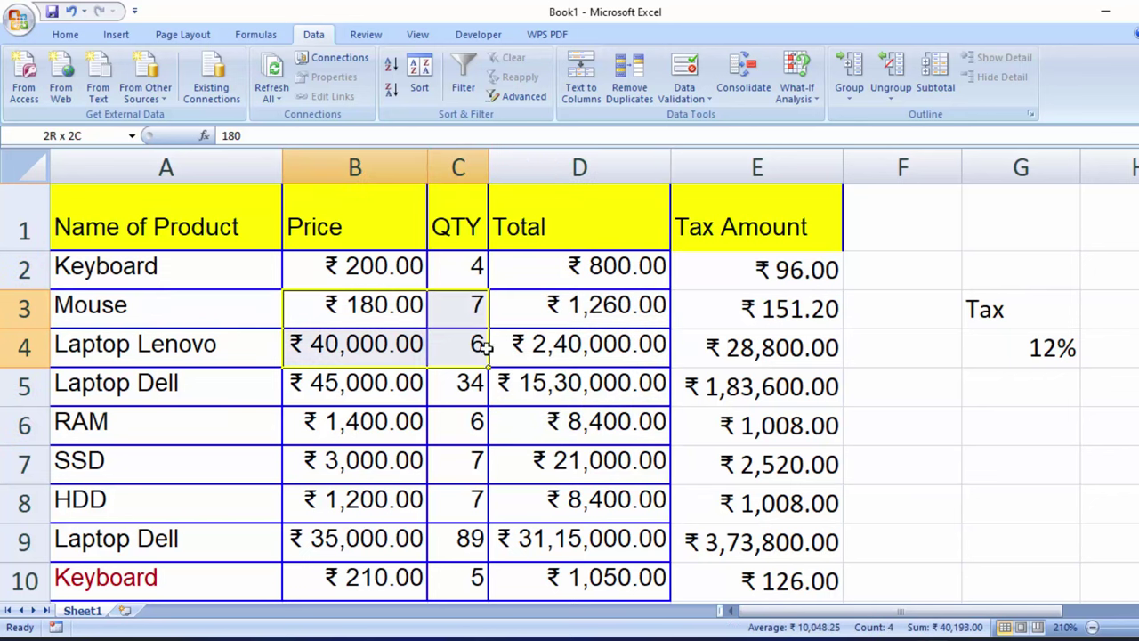
click(66, 36)
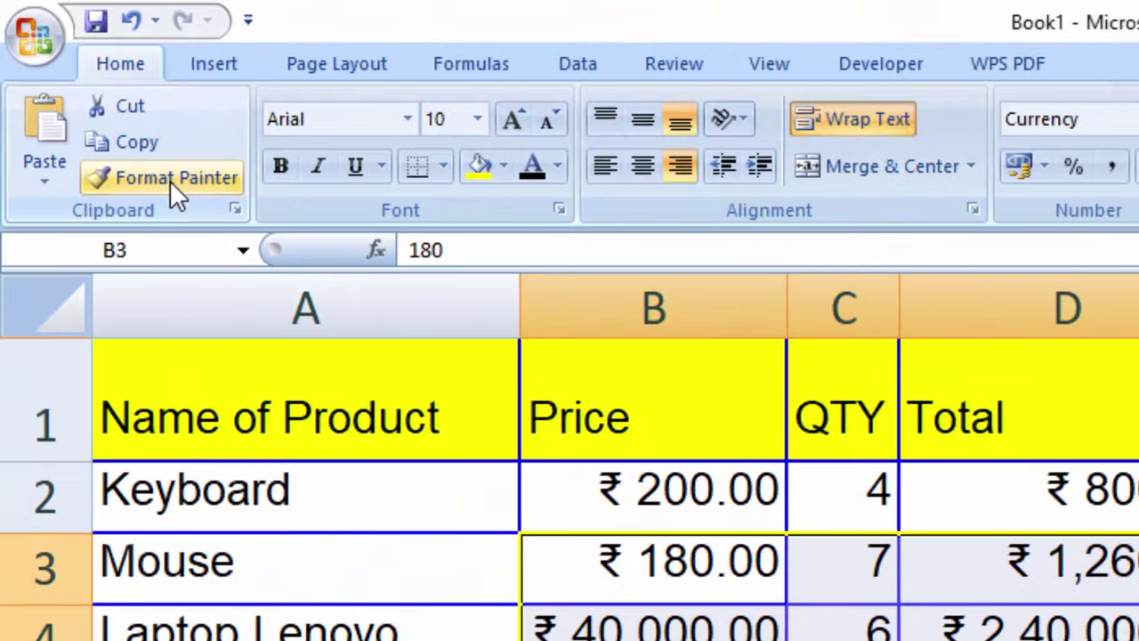
click(170, 181)
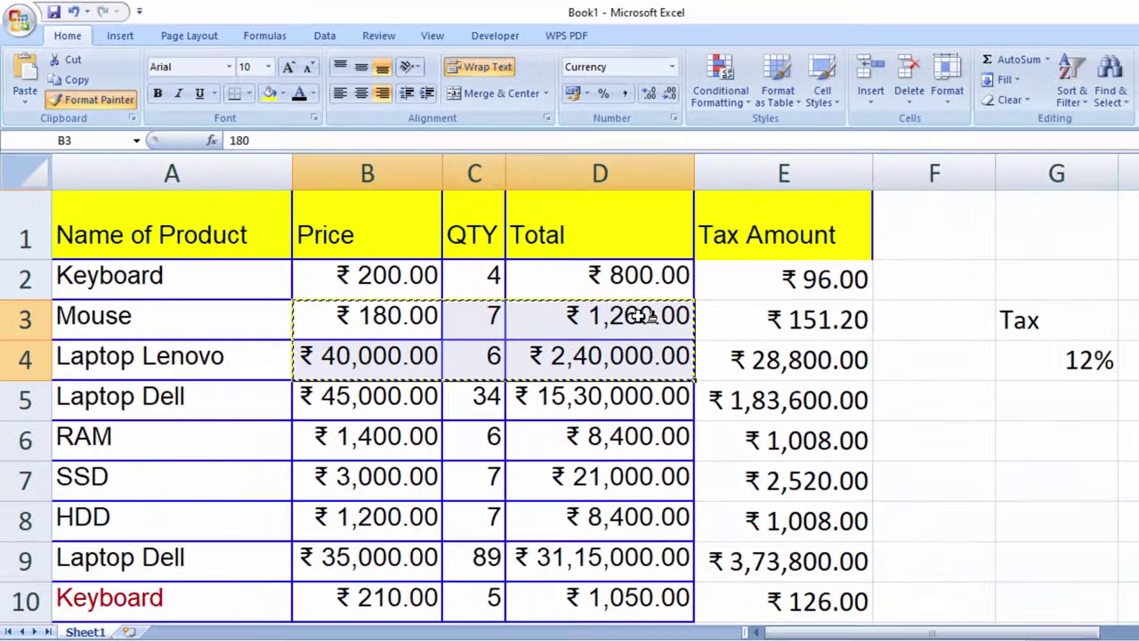
mouse_move(819, 278)
mouse_down()
mouse_move(817, 526)
mouse_move(817, 497)
mouse_up()
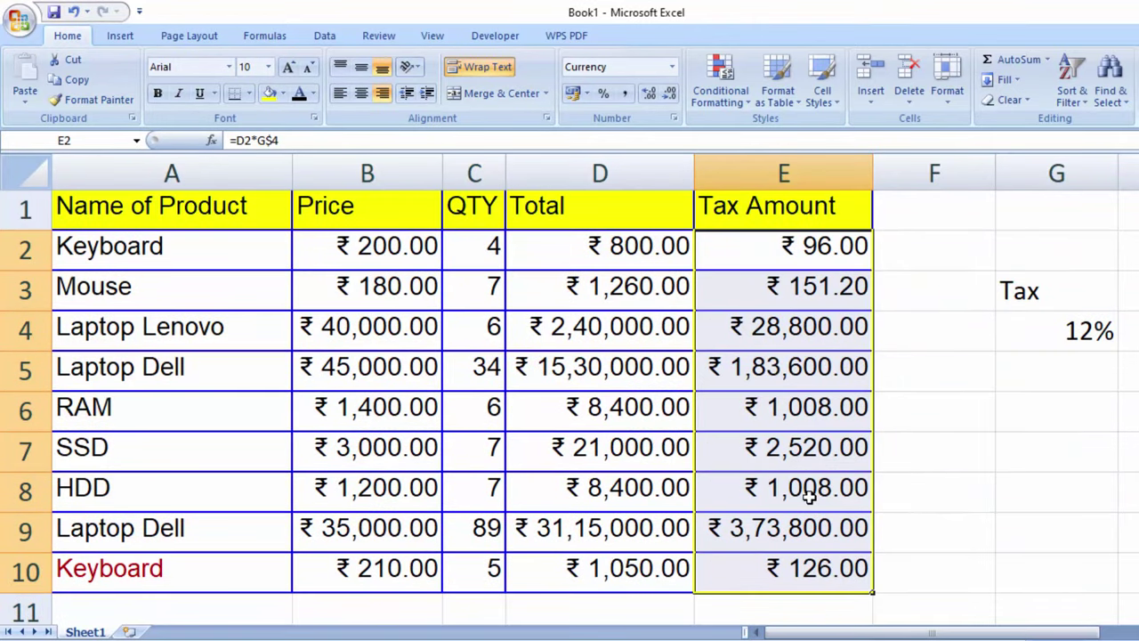
click(961, 403)
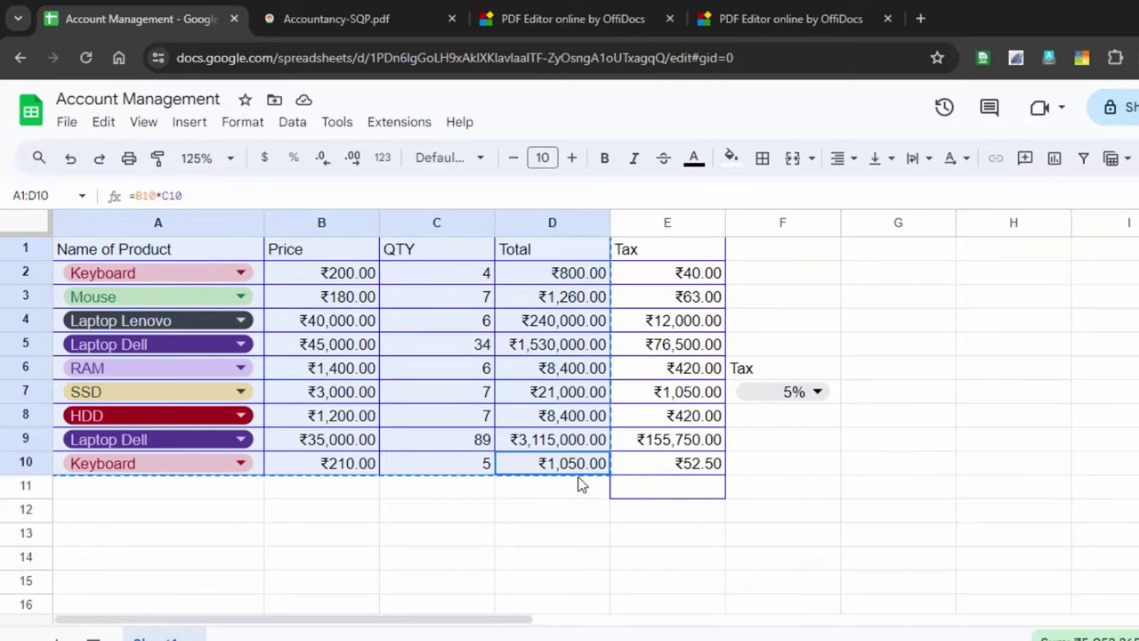
Deselect the table on the Account Management sheet to show its Tax column (₹40.00–₹52.50 at 5%)
click(506, 535)
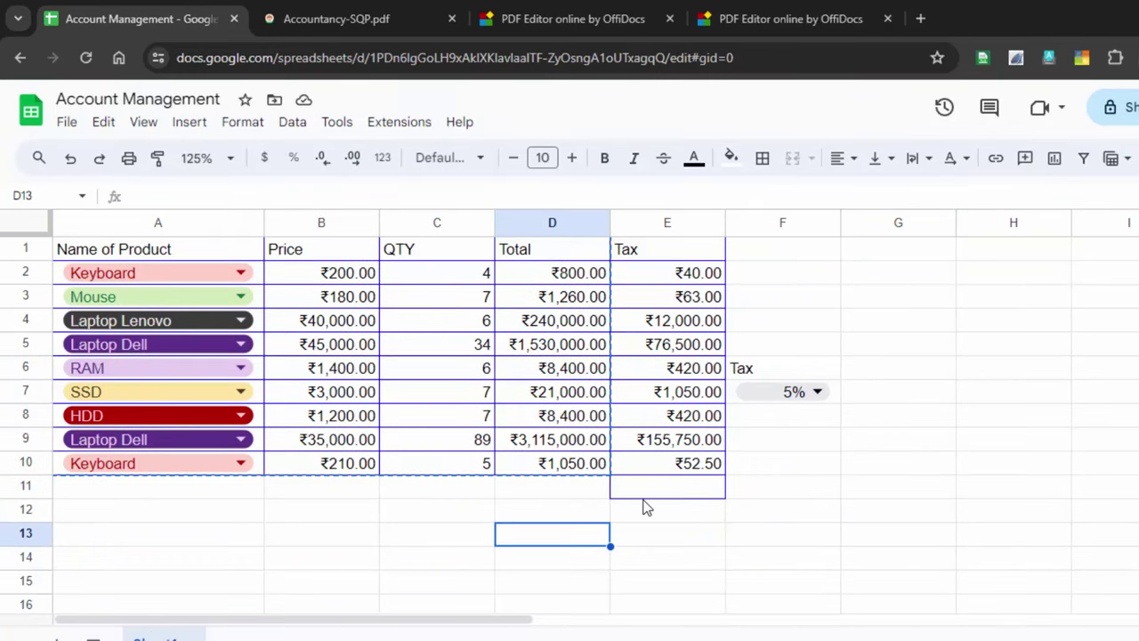